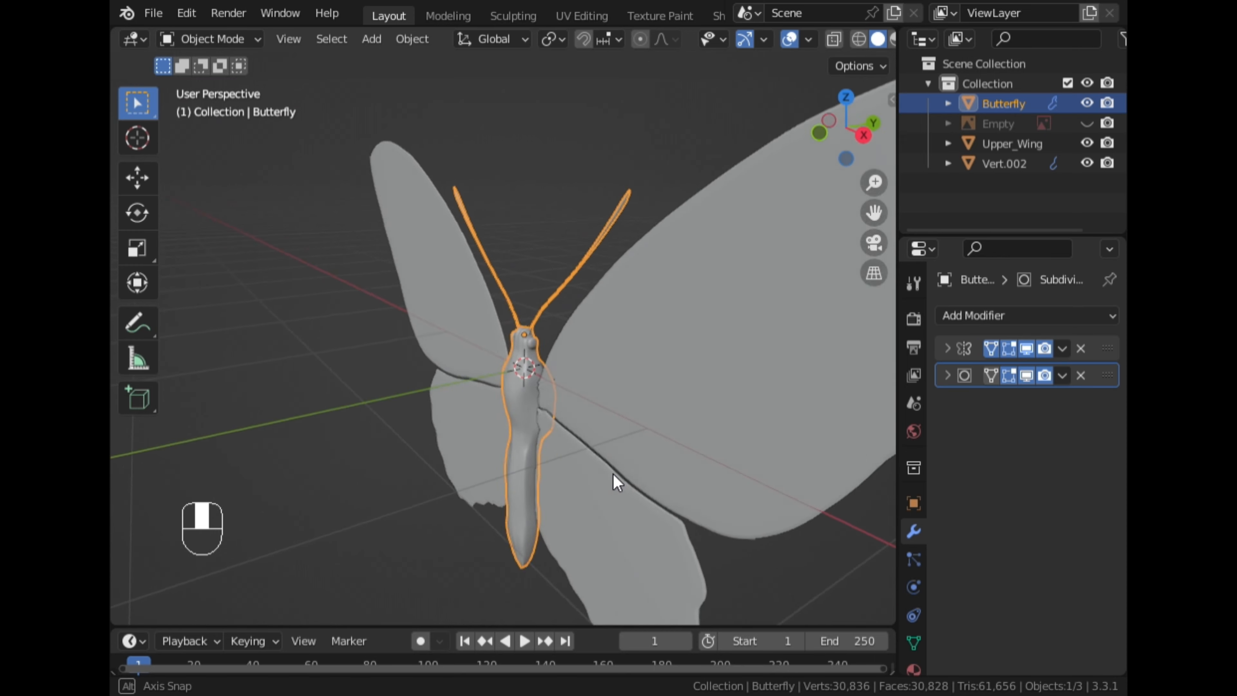
Enter Edit Mode on the butterfly body mesh and switch to face selection
{"action": "scroll", "coordinate": [644, 473], "scroll_direction": "up", "scroll_amount": 3}
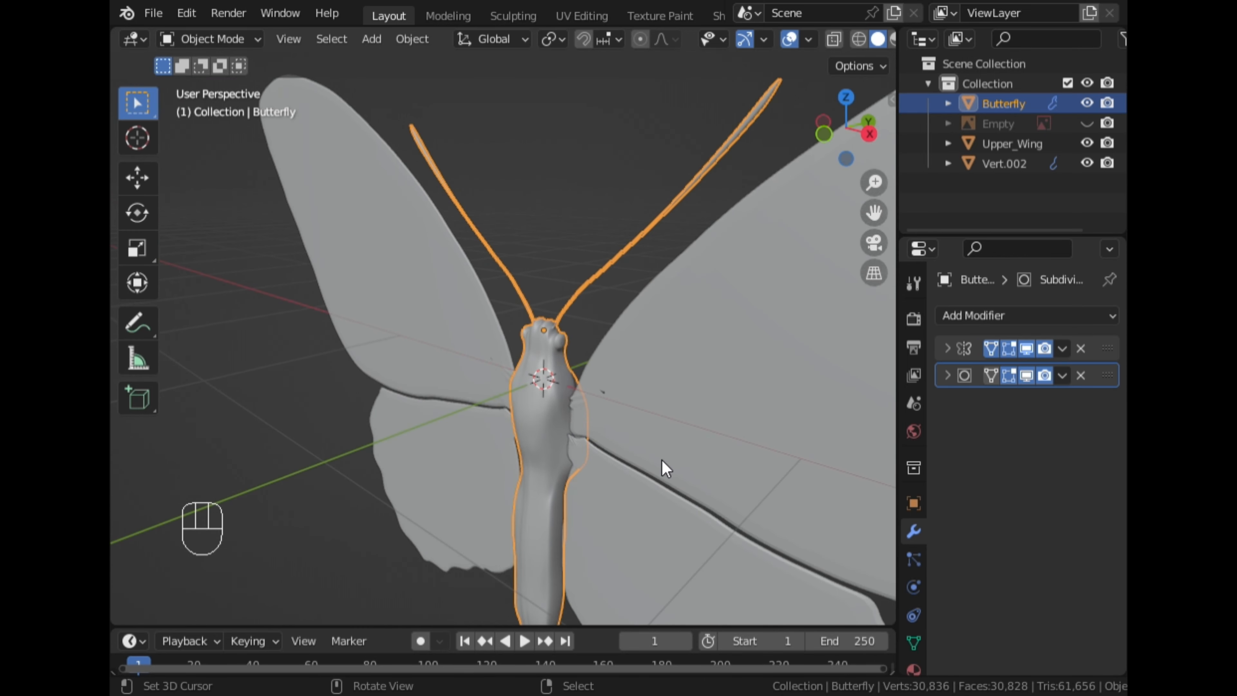
{"action": "scroll", "coordinate": [684, 438], "scroll_direction": "down", "scroll_amount": 4}
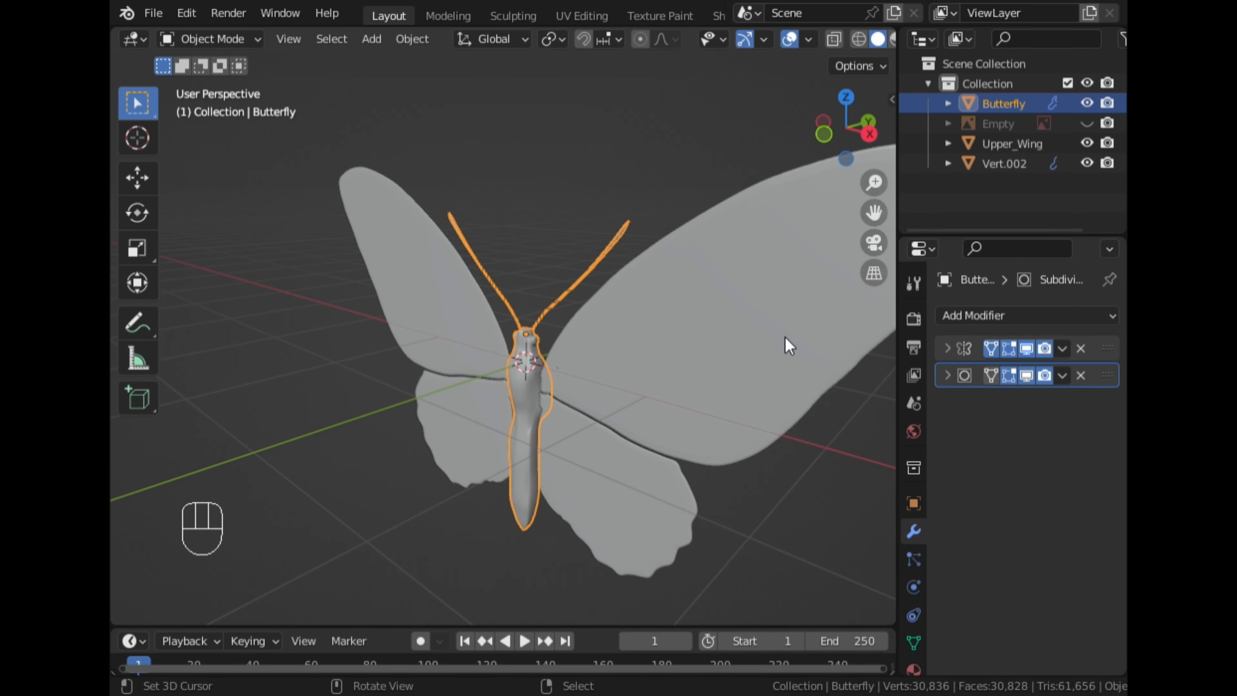
{"action": "left_click_drag", "start_coordinate": [880, 219], "coordinate": [853, 88]}
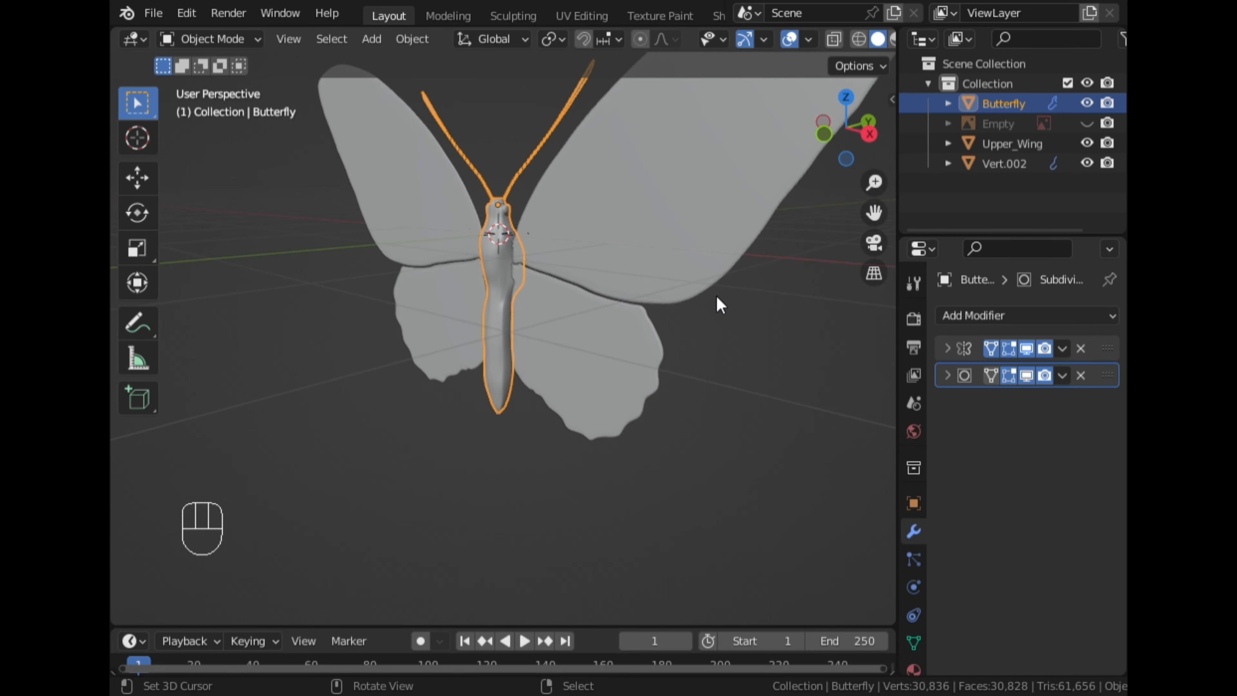
{"action": "scroll", "coordinate": [712, 298], "scroll_direction": "up", "scroll_amount": 2}
{"action": "key", "text": "Tab"}
{"action": "scroll", "coordinate": [685, 334], "scroll_direction": "down", "scroll_amount": 3}
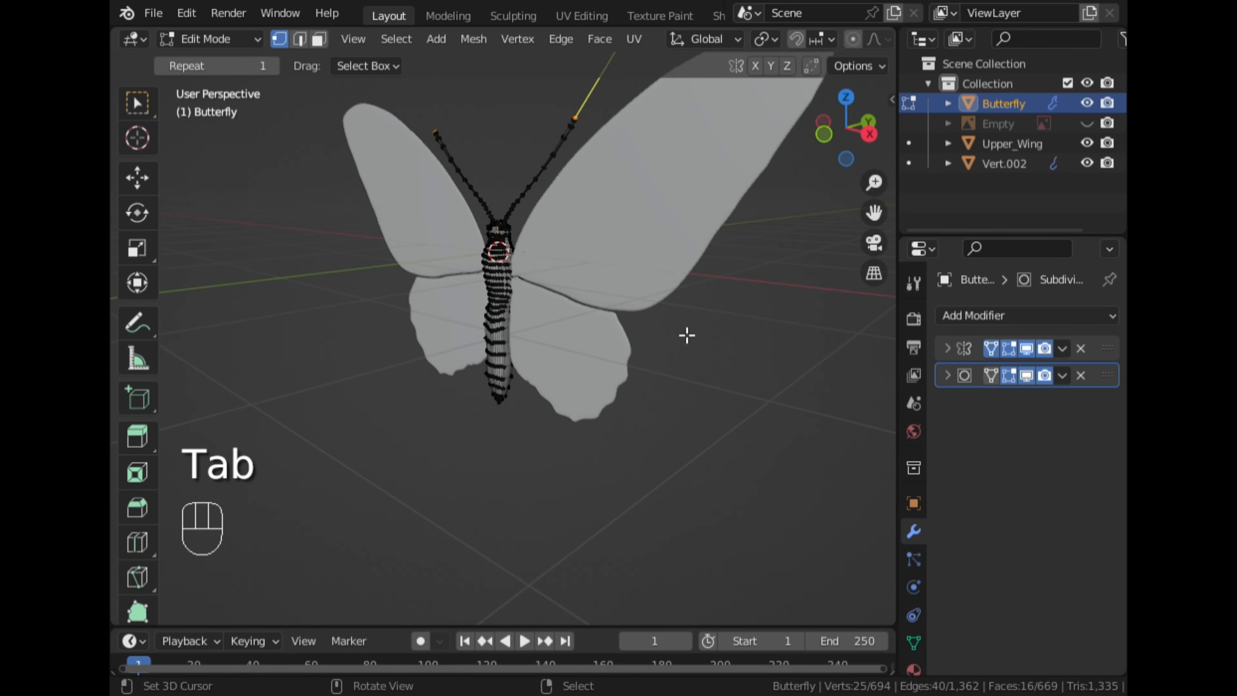
{"action": "middle_click_drag", "start_coordinate": [685, 334], "coordinate": [689, 383]}
{"action": "scroll", "coordinate": [689, 383], "scroll_direction": "up", "scroll_amount": 3}
{"action": "scroll", "coordinate": [513, 387], "scroll_direction": "up", "scroll_amount": 4}
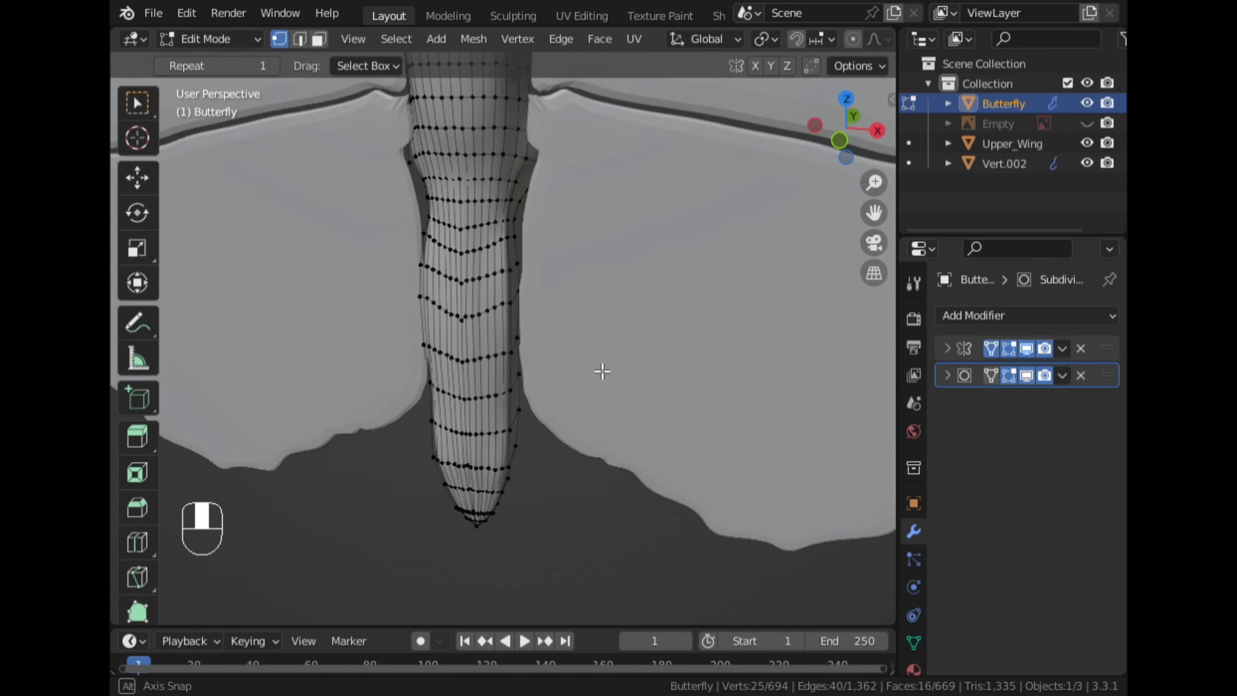
{"action": "middle_click_drag", "start_coordinate": [602, 371], "coordinate": [477, 118]}
{"action": "left_click", "coordinate": [322, 42]}
Select two adjacent faces beside the centre line on the front of the upper abdomen and dissolve them into one face
{"action": "mouse_move", "coordinate": [565, 345]}
{"action": "middle_mouse_down"}
{"action": "mouse_move", "coordinate": [593, 346]}
{"action": "mouse_move", "coordinate": [578, 360]}
{"action": "mouse_move", "coordinate": [425, 281]}
{"action": "middle_mouse_up"}
{"action": "scroll", "coordinate": [579, 360], "scroll_direction": "up", "scroll_amount": 2}
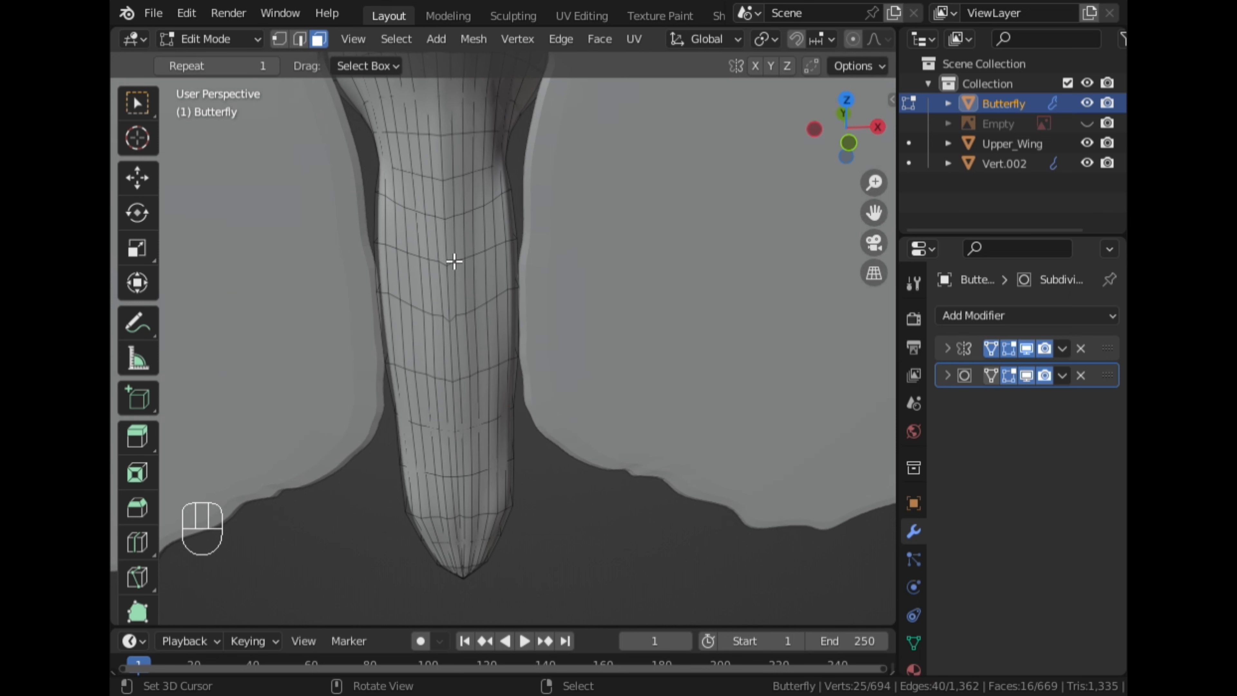
{"action": "left_click", "coordinate": [480, 257]}
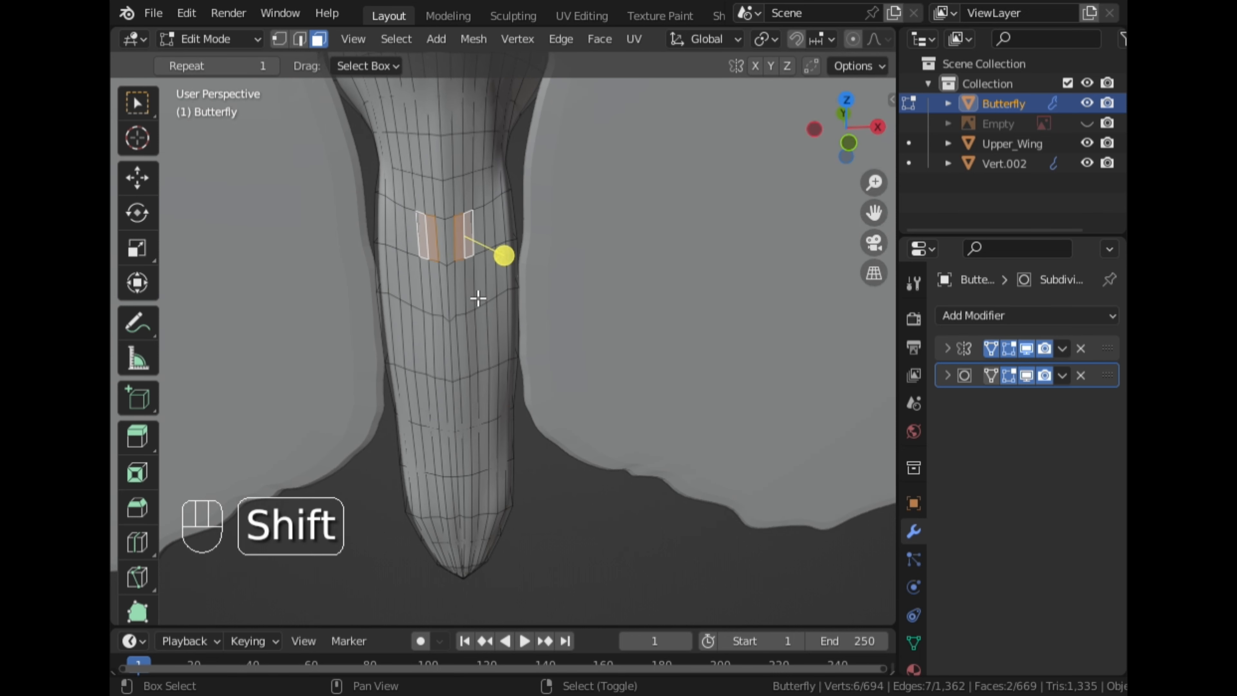
{"action": "left_click", "coordinate": [463, 281], "text": "shift"}
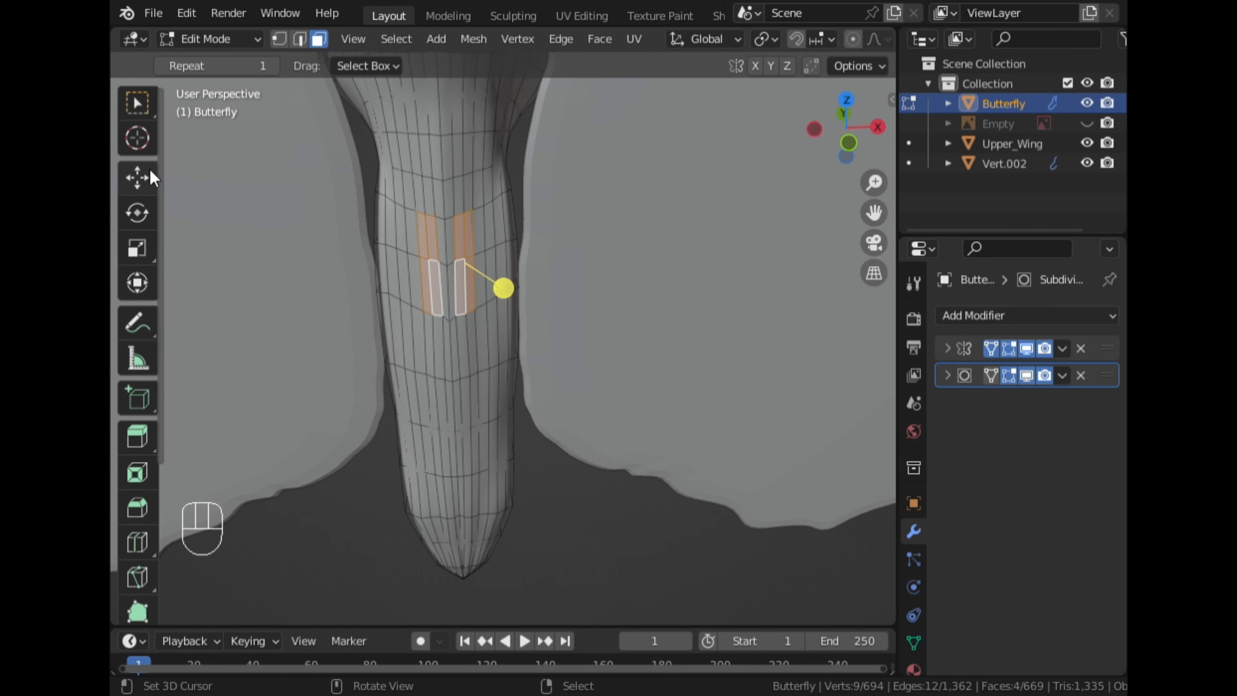
{"action": "middle_click_drag", "start_coordinate": [462, 278], "coordinate": [489, 292]}
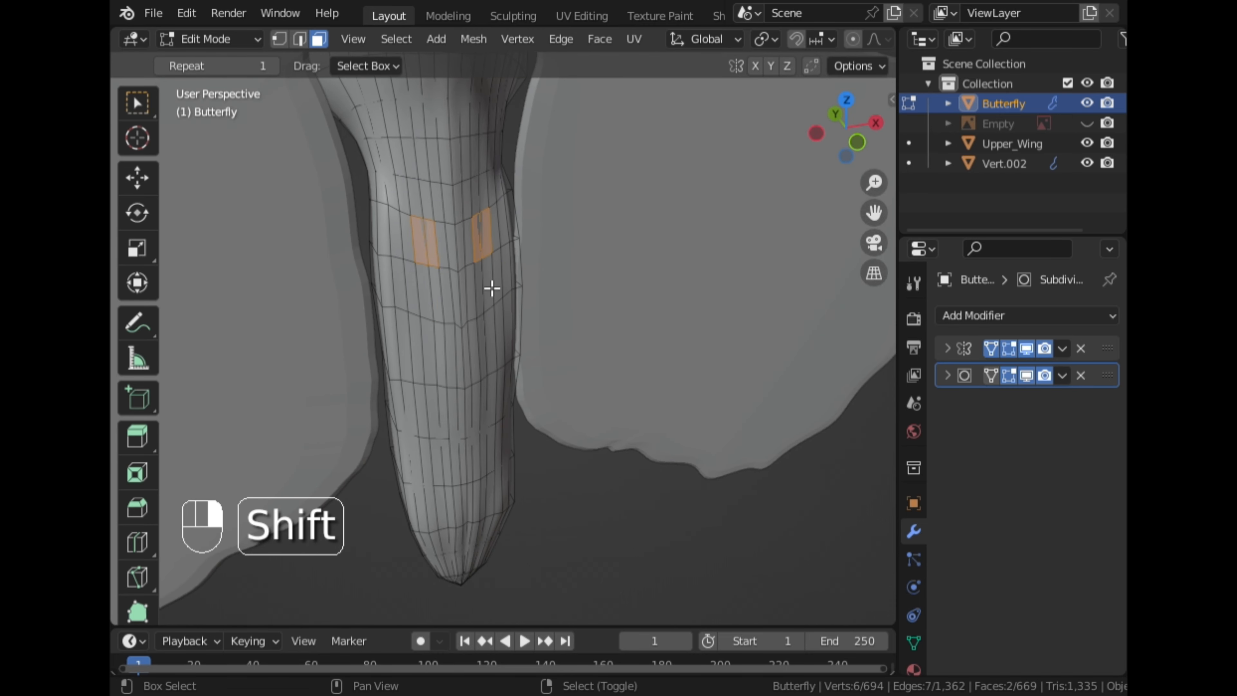
{"action": "scroll", "coordinate": [562, 323], "scroll_direction": "down", "scroll_amount": 3}
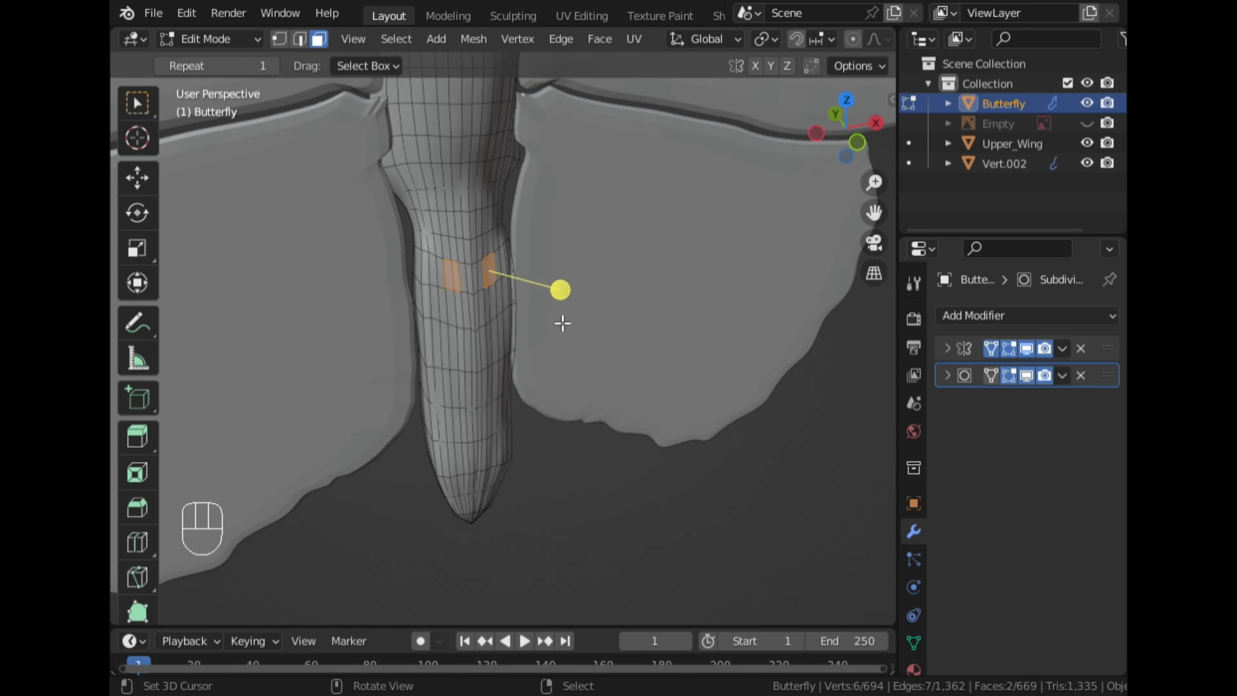
{"action": "middle_click_drag", "start_coordinate": [563, 323], "coordinate": [462, 332]}
{"action": "scroll", "coordinate": [571, 348], "scroll_direction": "up", "scroll_amount": 3}
{"action": "middle_click_drag", "start_coordinate": [574, 347], "coordinate": [505, 346]}
{"action": "scroll", "coordinate": [509, 346], "scroll_direction": "down", "scroll_amount": 3}
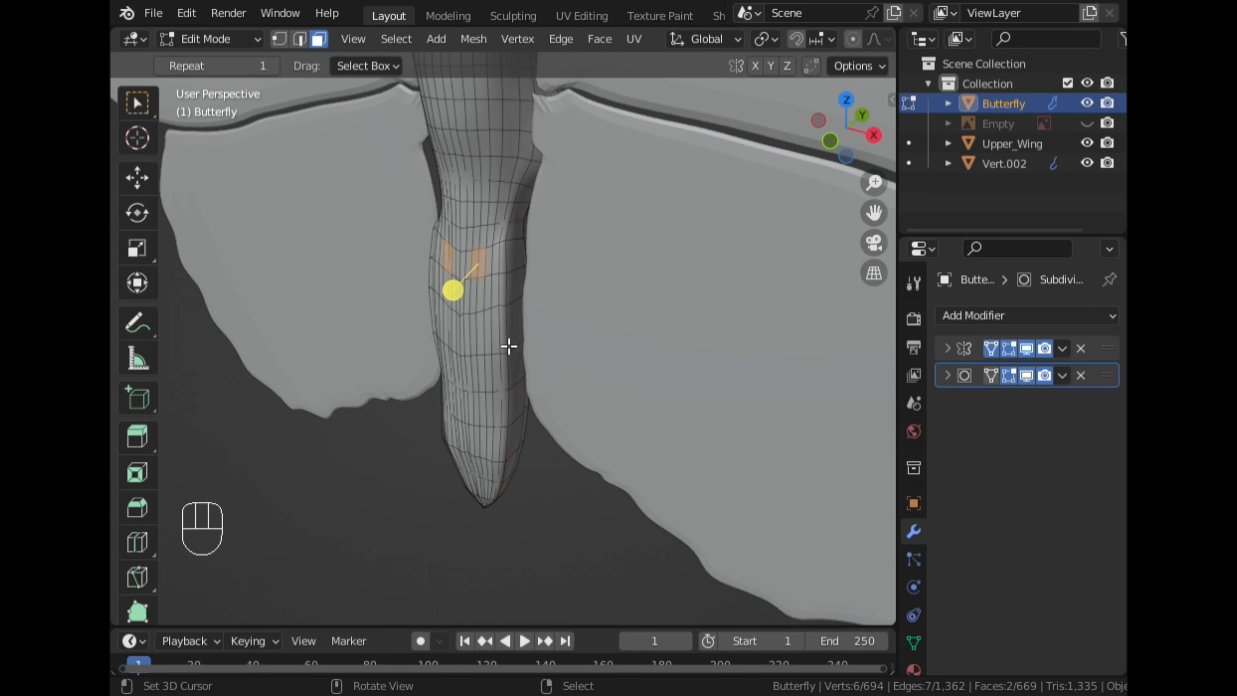
{"action": "scroll", "coordinate": [509, 347], "scroll_direction": "down", "scroll_amount": 3}
{"action": "middle_click_drag", "start_coordinate": [556, 379], "coordinate": [618, 332]}
{"action": "scroll", "coordinate": [618, 332], "scroll_direction": "up", "scroll_amount": 2}
{"action": "middle_click_drag", "start_coordinate": [508, 337], "coordinate": [630, 351]}
{"action": "key", "text": "w"}
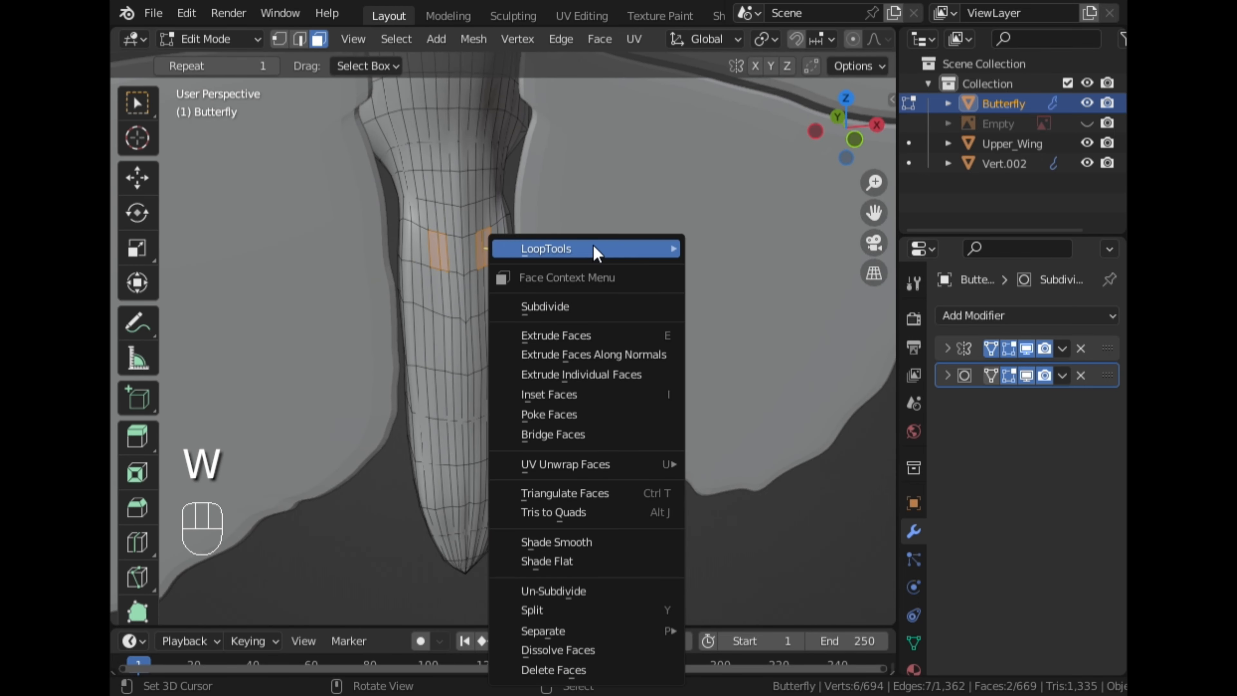
{"action": "key", "text": "w"}
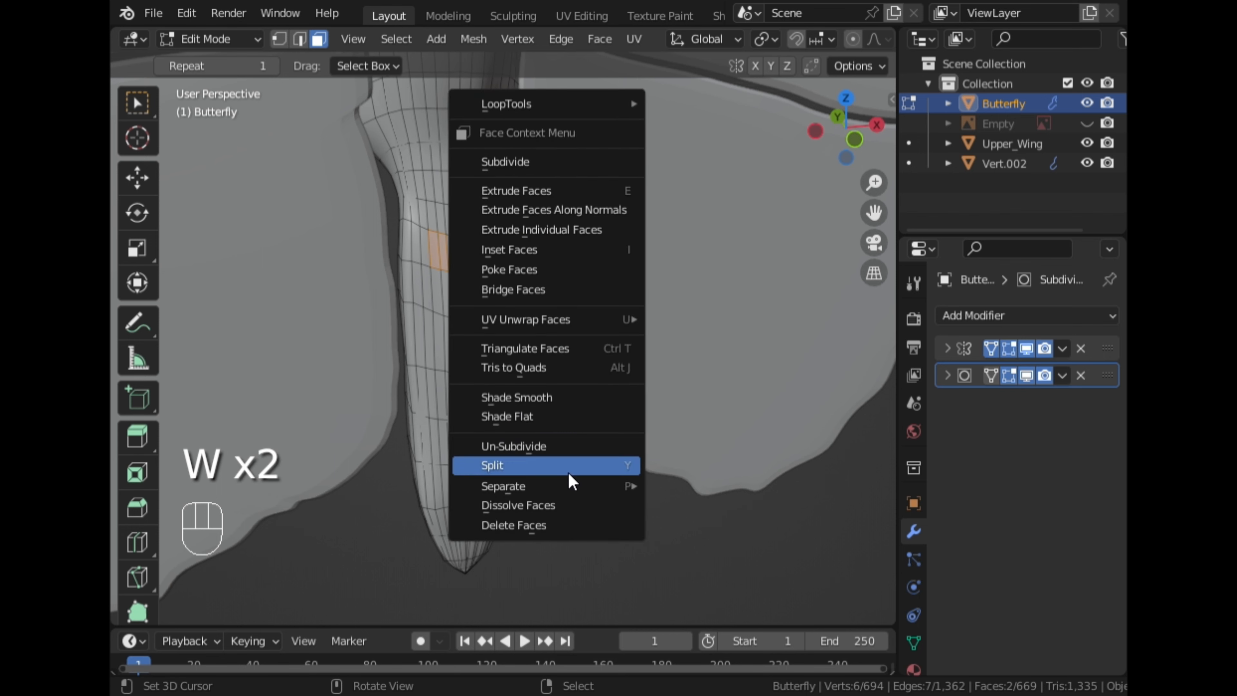
{"action": "left_click", "coordinate": [565, 506]}
{"action": "scroll", "coordinate": [602, 373], "scroll_direction": "up", "scroll_amount": 8}
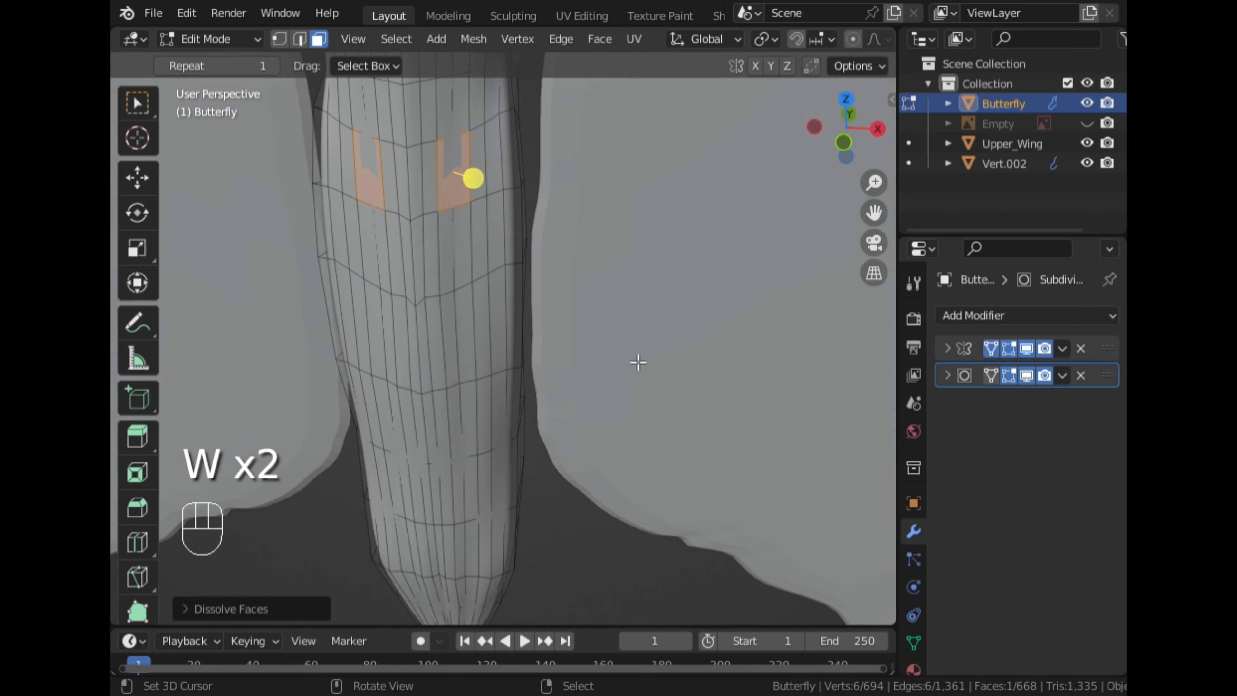
Inset the merged abdomen face by about 0.007 m and subdivide the inner face twice
{"action": "key", "text": "i"}
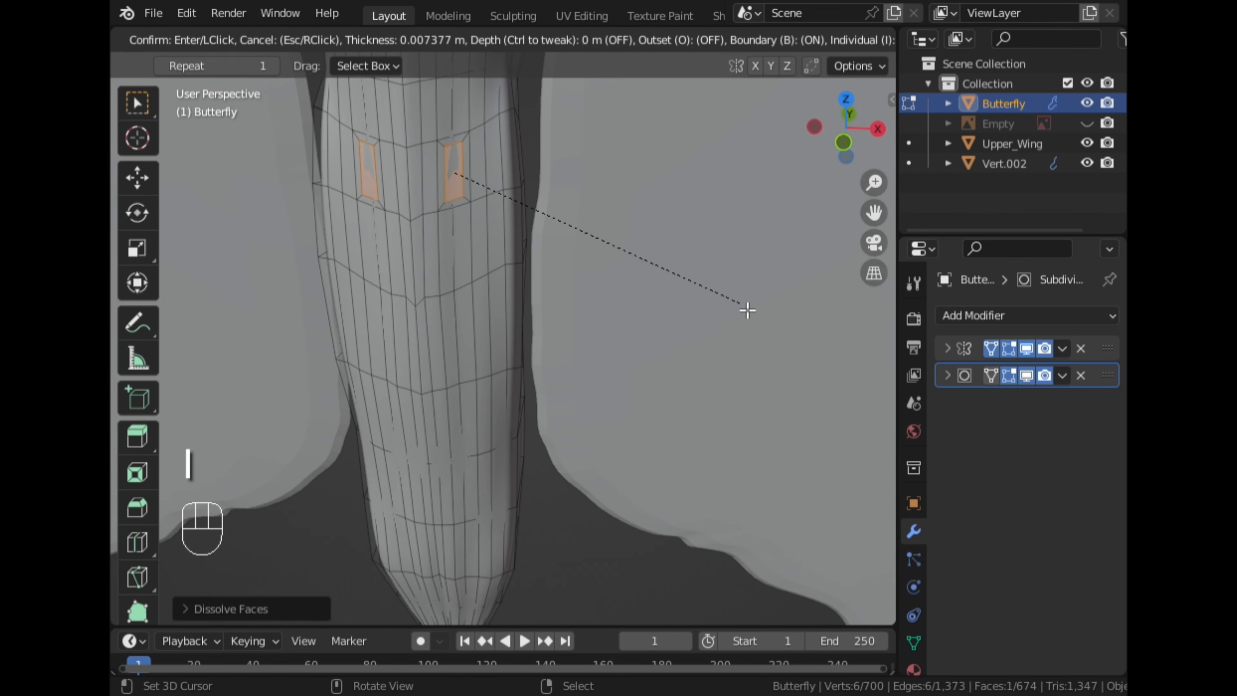
{"action": "left_click", "coordinate": [746, 310]}
{"action": "key", "text": "w"}
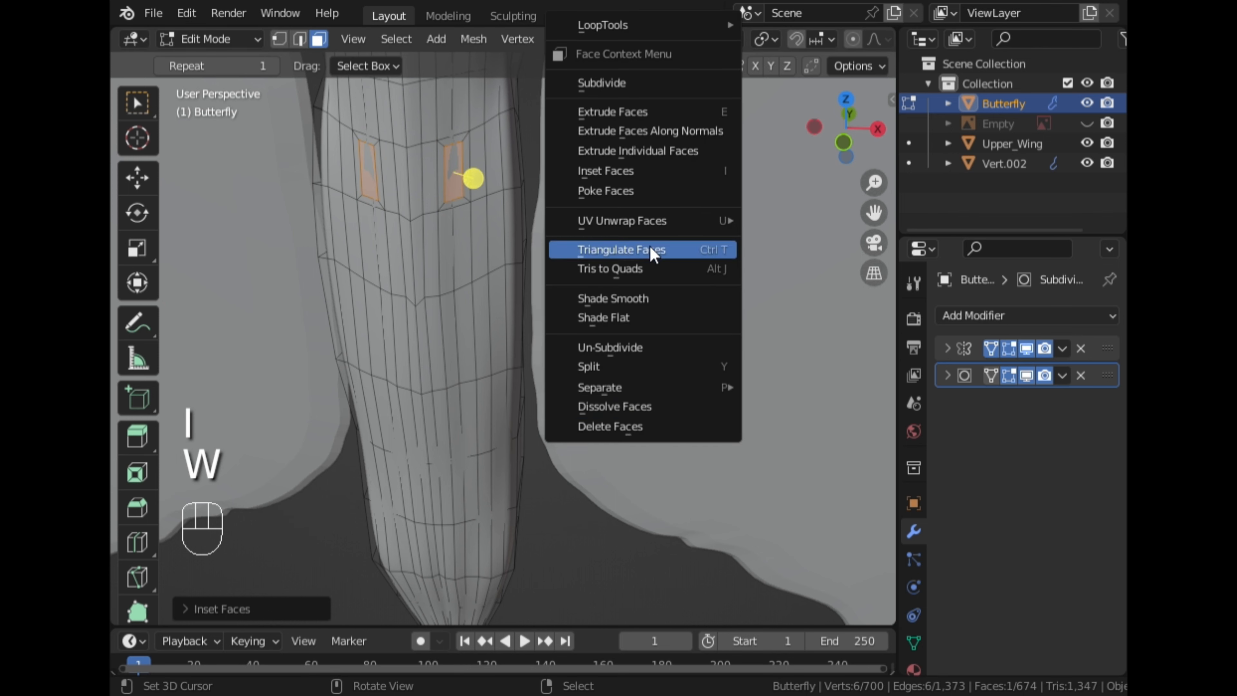
{"action": "left_click", "coordinate": [610, 83]}
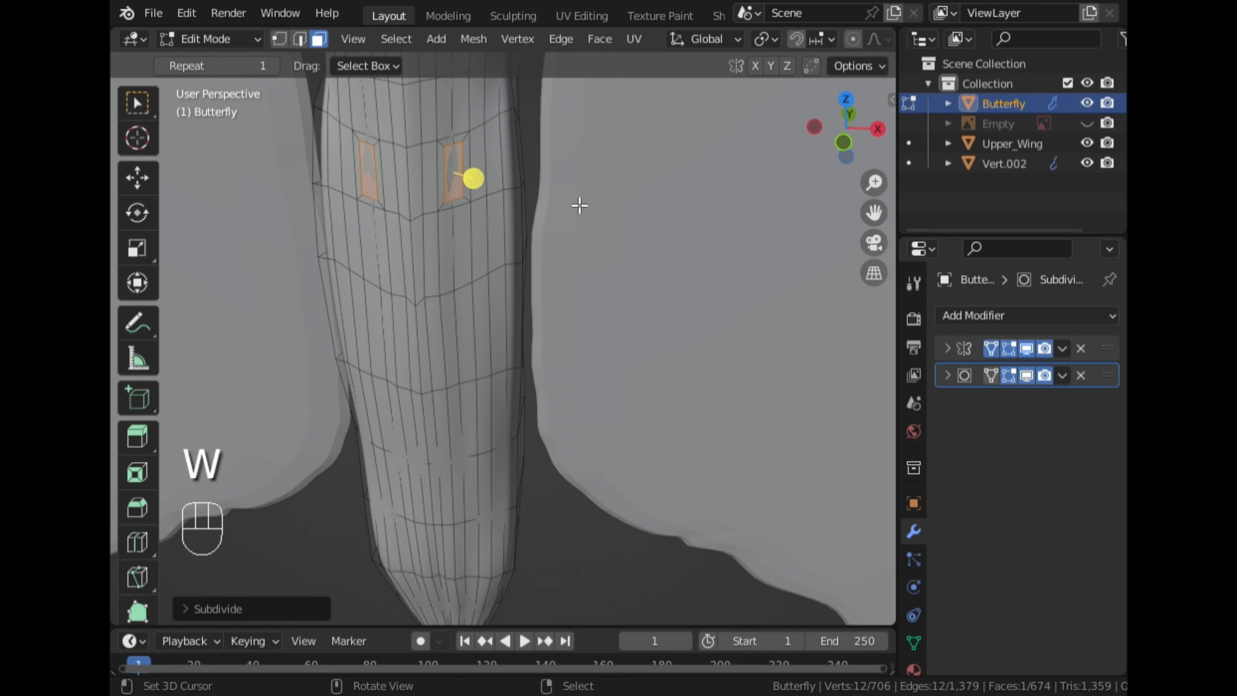
{"action": "middle_click_drag", "start_coordinate": [579, 209], "coordinate": [667, 215]}
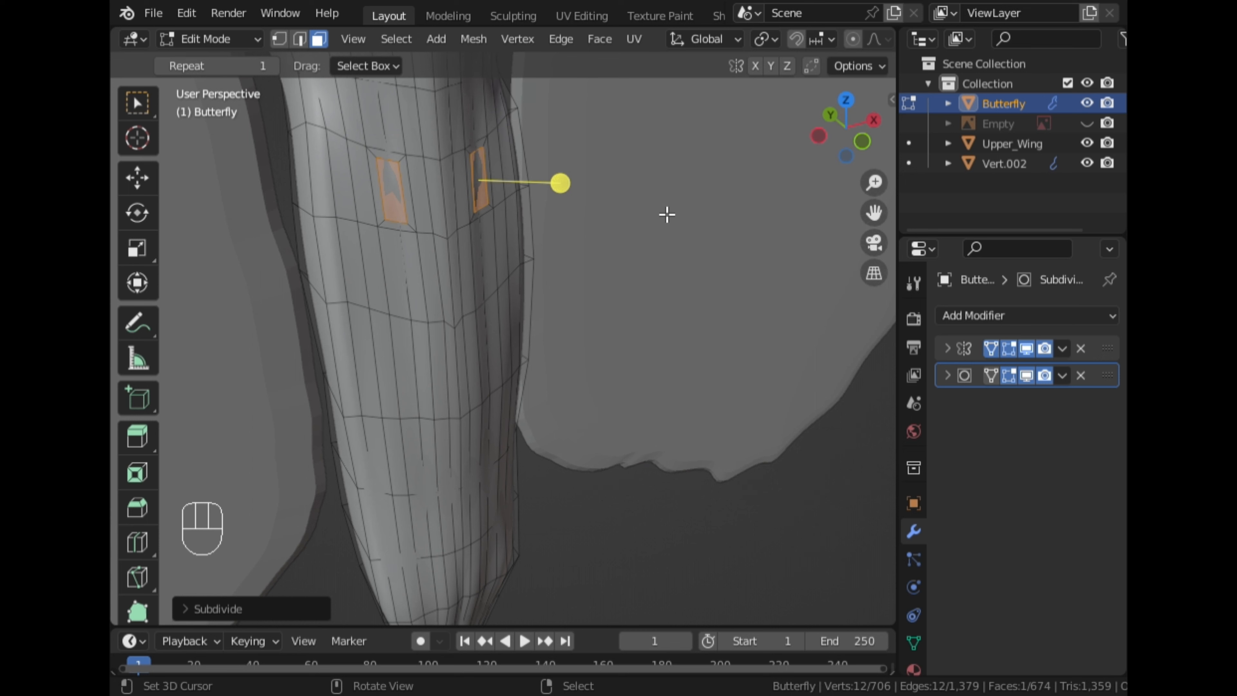
{"action": "key", "text": "shift"}
{"action": "key", "text": "shift+r"}
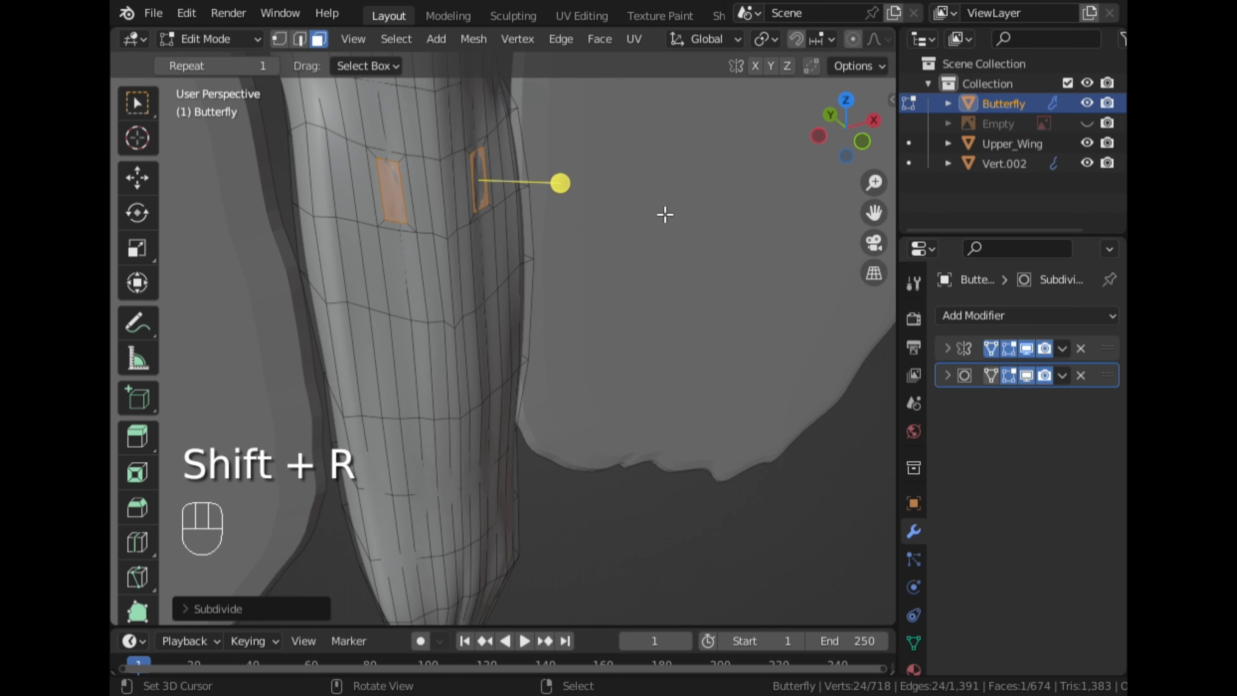
Turn the subdivided face into a circle with LoopTools and scale it to about 0.59
{"action": "key", "text": "w"}
{"action": "mouse_move", "coordinate": [592, 142]}
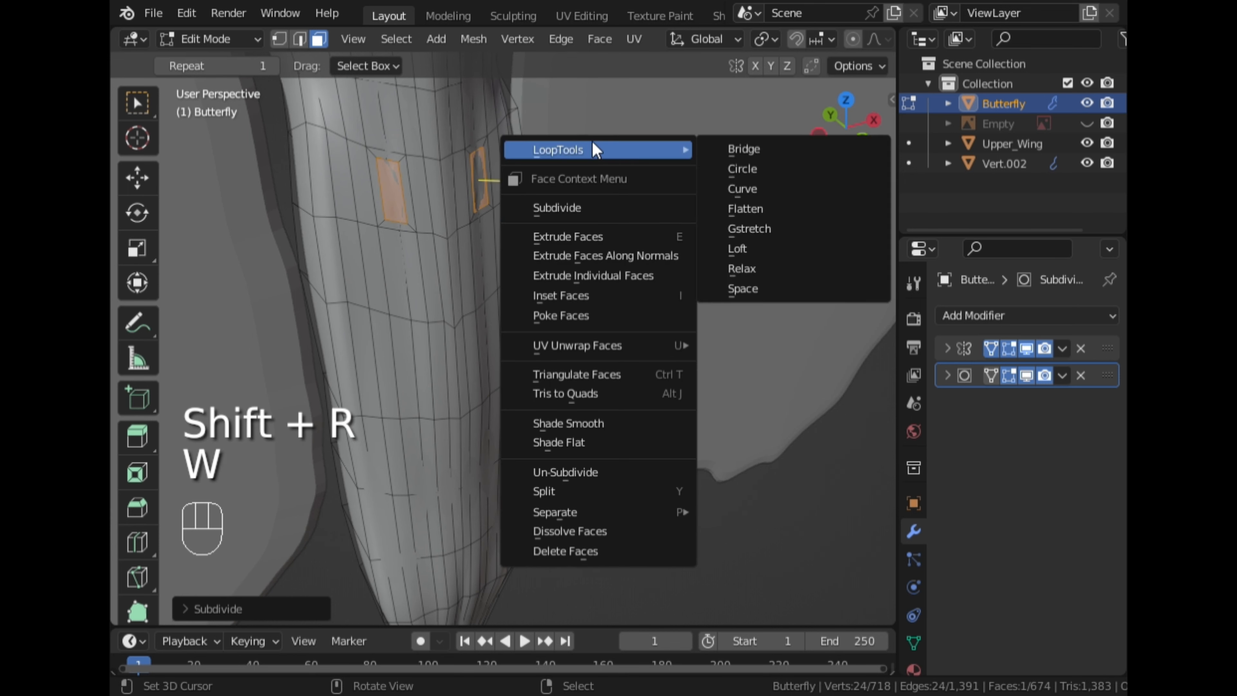
{"action": "left_click", "coordinate": [724, 169]}
{"action": "key", "text": "s"}
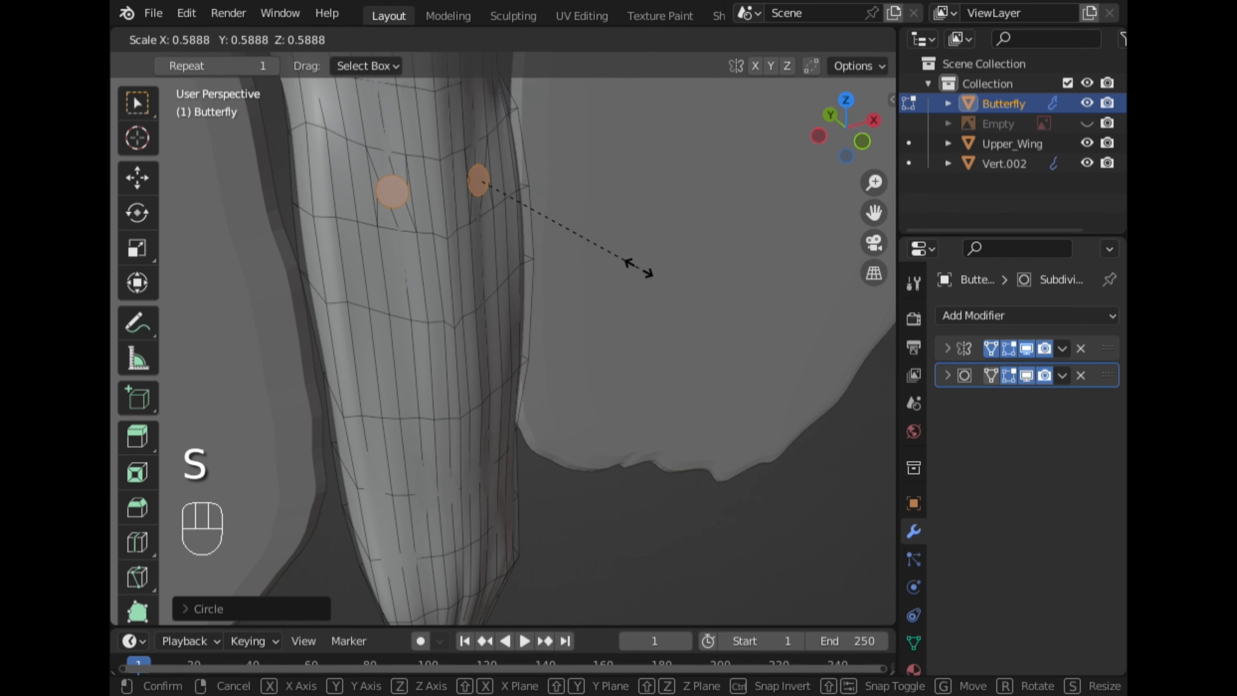
{"action": "left_click", "coordinate": [644, 271]}
{"action": "middle_click_drag", "start_coordinate": [585, 281], "coordinate": [516, 281]}
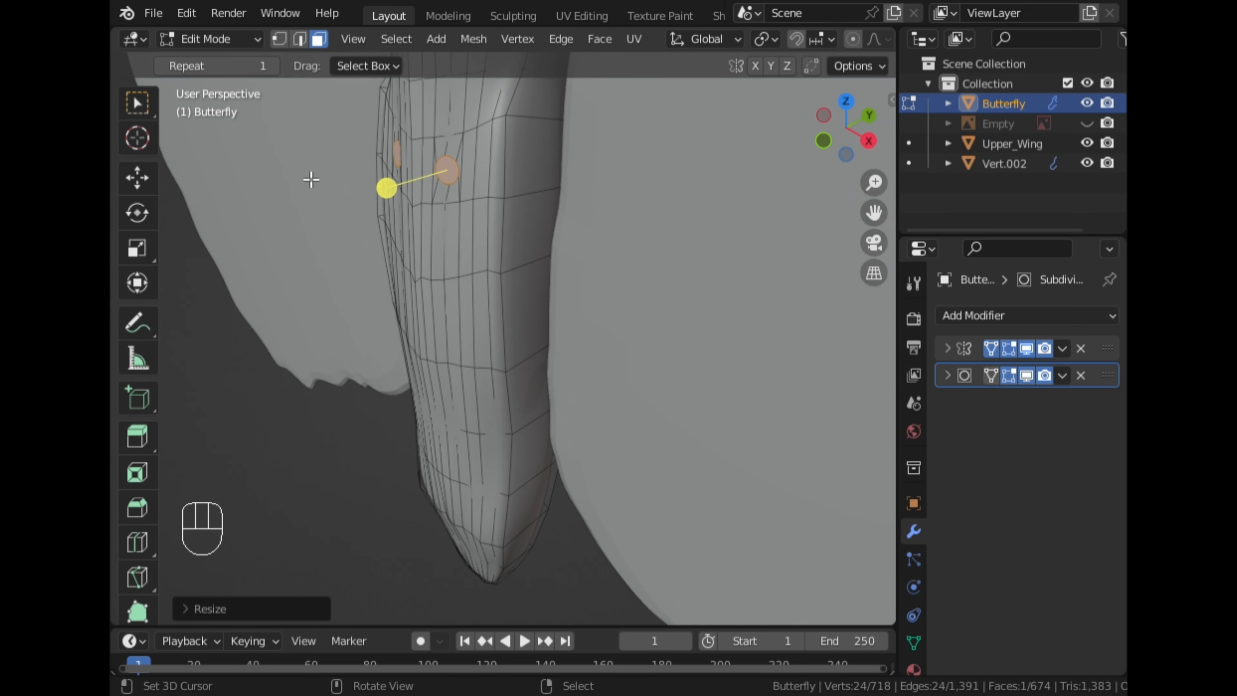
Extrude the circular face outward about 0.038 m, then move its end upward and rotate it to angle the stub
{"action": "left_click", "coordinate": [869, 141]}
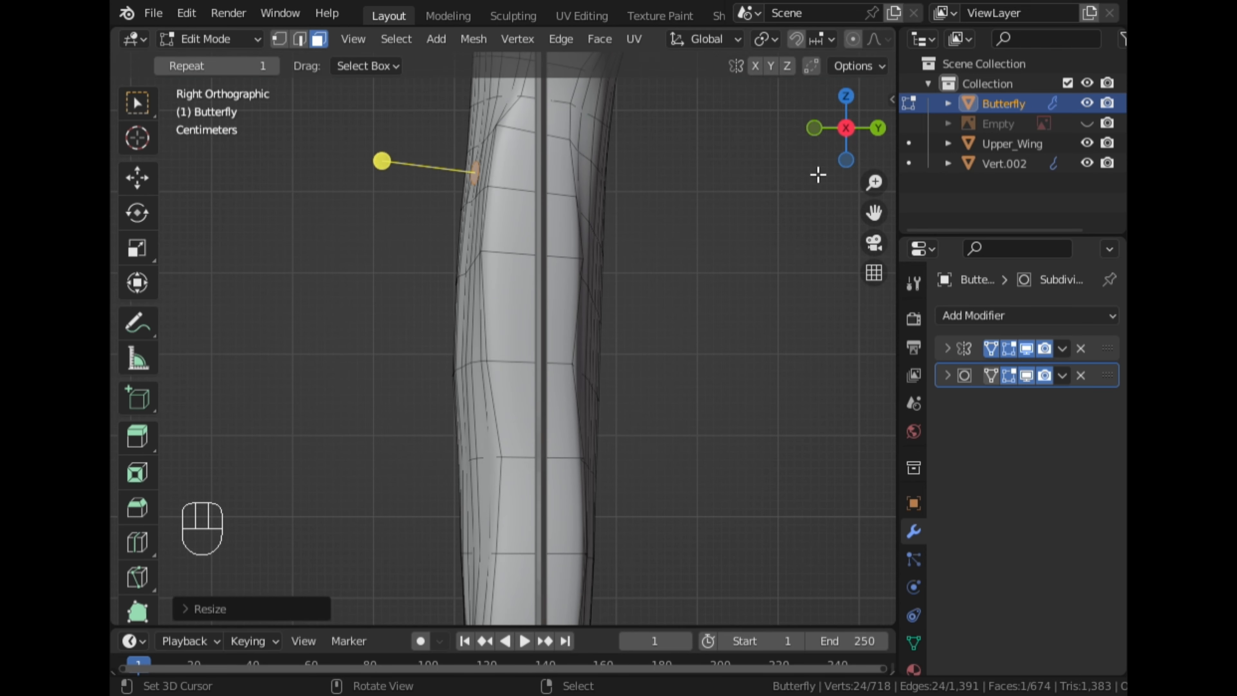
{"action": "key", "text": "e"}
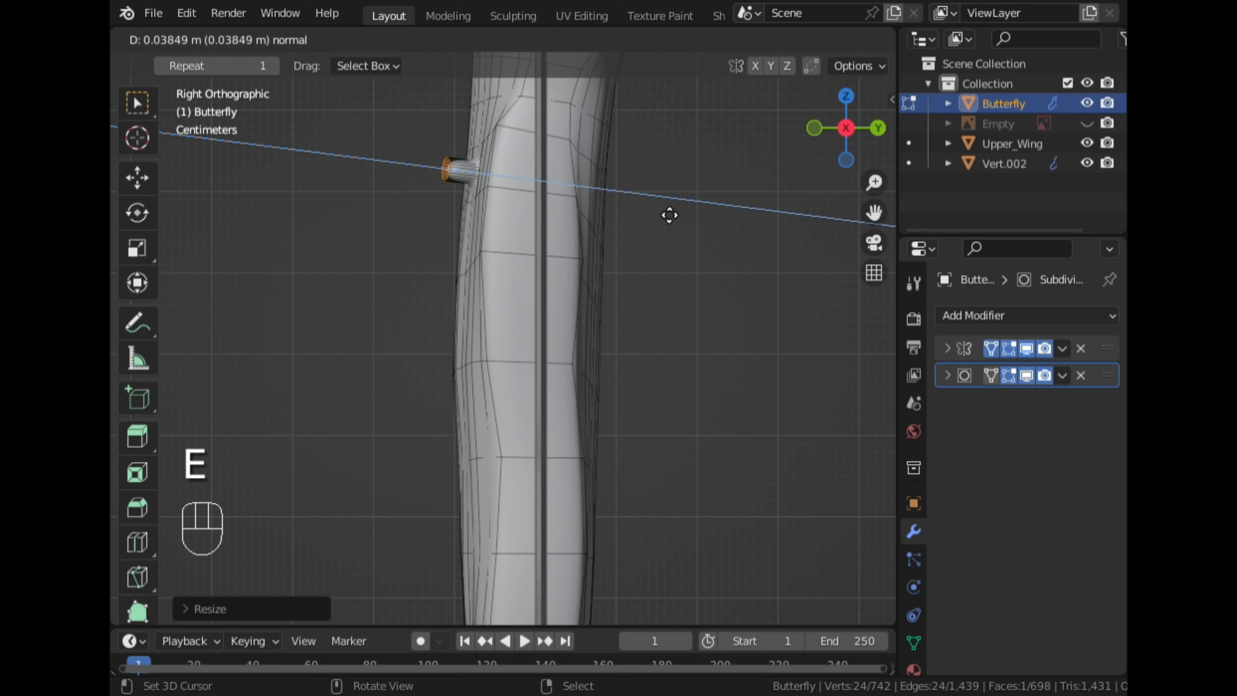
{"action": "left_click", "coordinate": [669, 215]}
{"action": "key", "text": "g"}
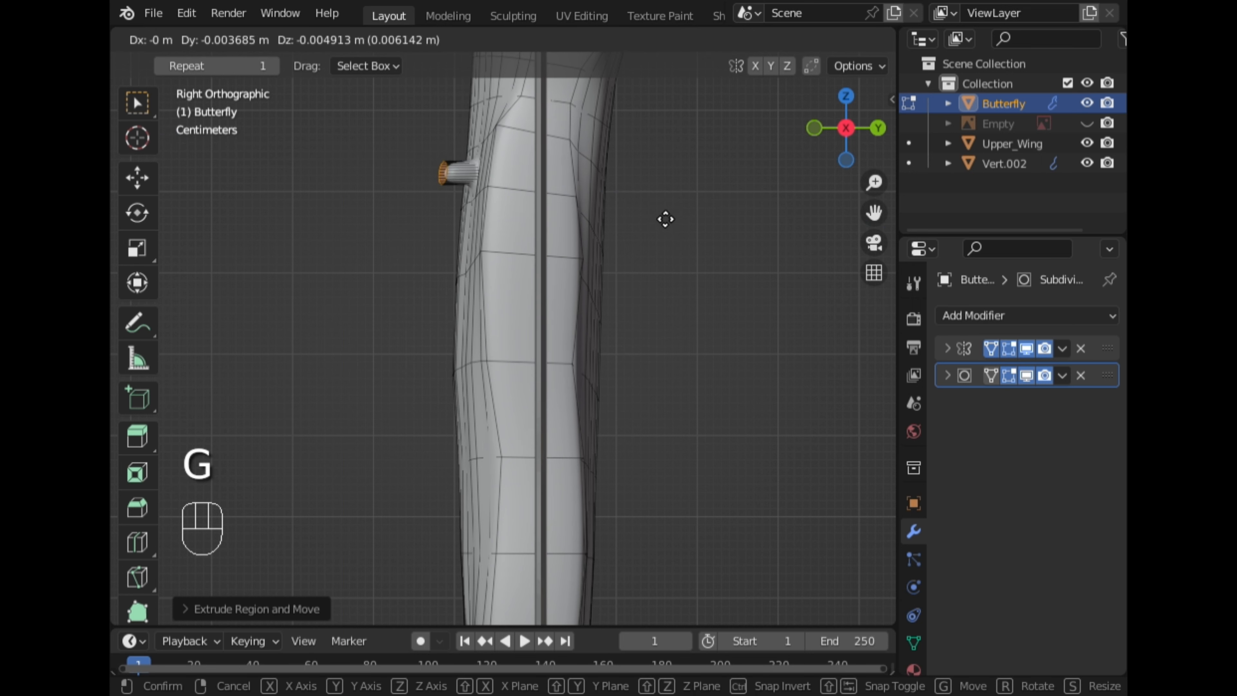
{"action": "left_click", "coordinate": [672, 199]}
{"action": "key", "text": "r"}
{"action": "left_click", "coordinate": [705, 255]}
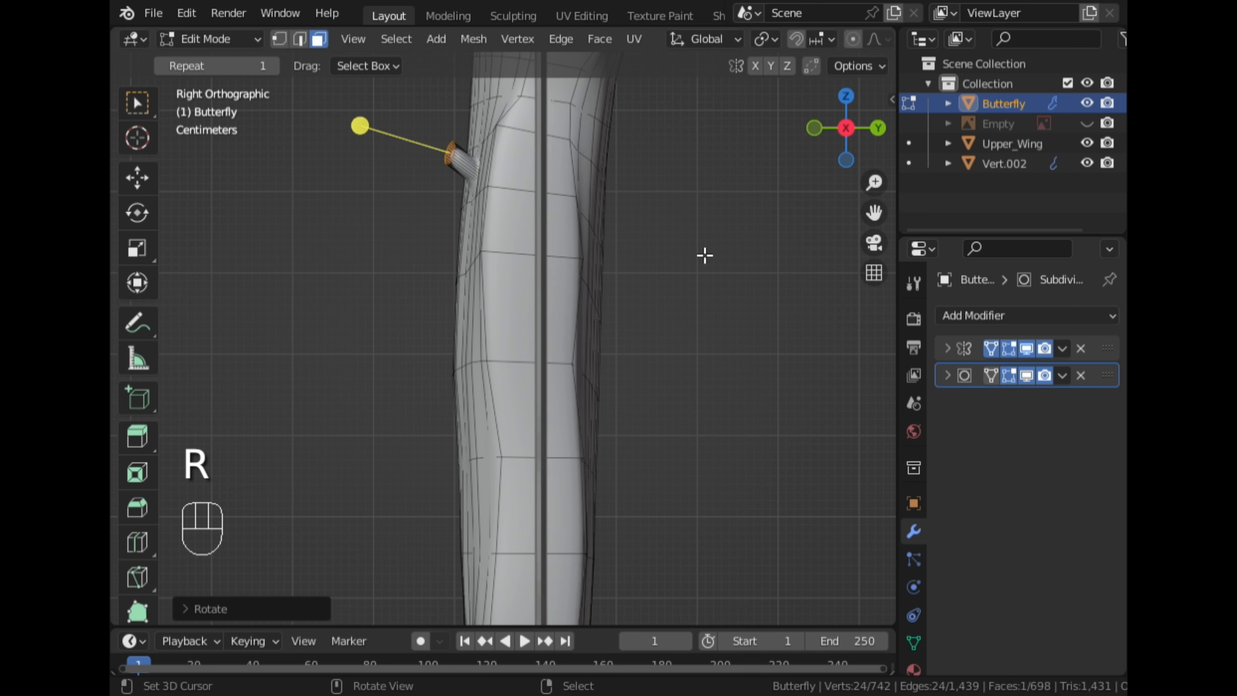
Extrude the stub's end another 0.034 m or so, raise it in line with the stub and scale it up
{"action": "key", "text": "e"}
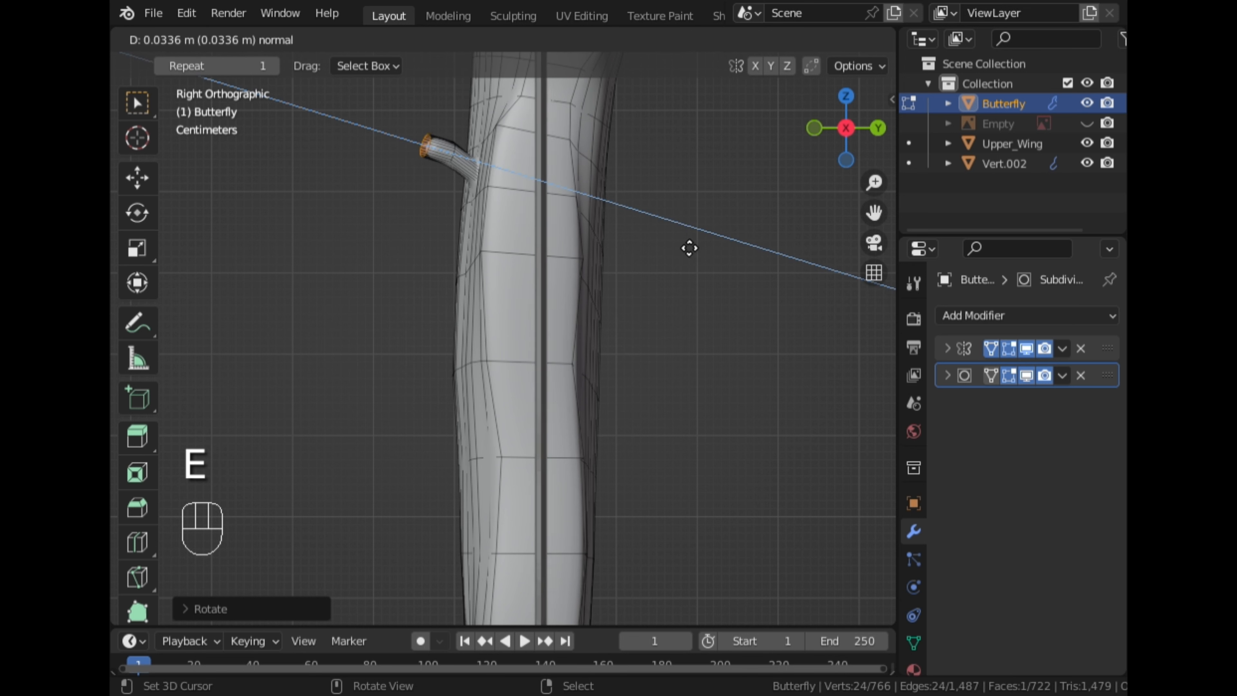
{"action": "left_click", "coordinate": [686, 245]}
{"action": "key", "text": "g"}
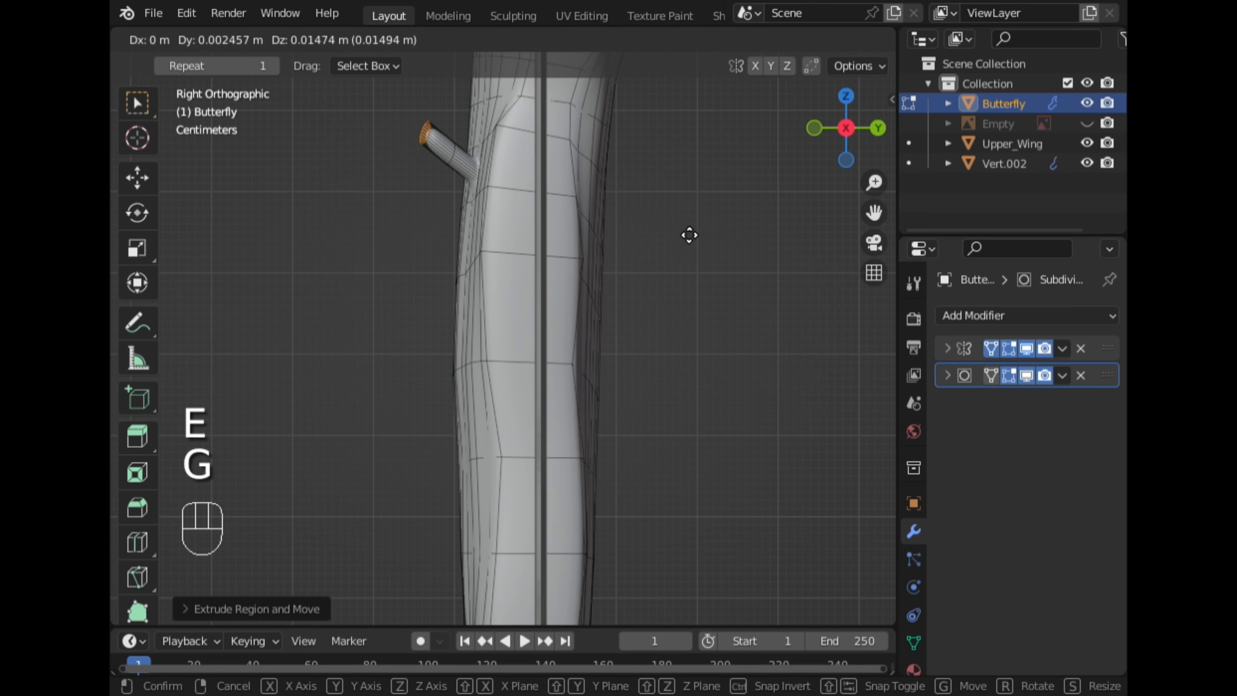
{"action": "left_click", "coordinate": [688, 236]}
{"action": "scroll", "coordinate": [670, 246], "scroll_direction": "down", "scroll_amount": 2}
{"action": "middle_click_drag", "start_coordinate": [671, 246], "coordinate": [674, 303]}
{"action": "key", "text": "s"}
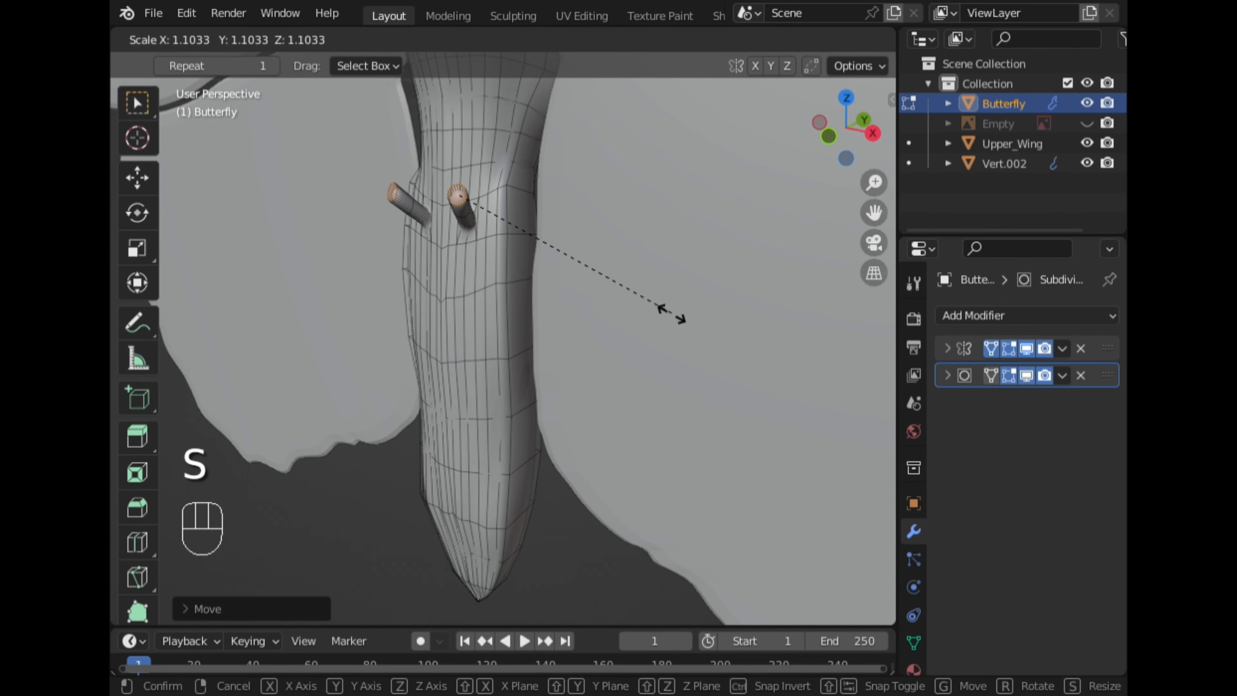
{"action": "left_click", "coordinate": [732, 340]}
Extrude another segment from the stub's end, shift it upward, enlarge it and rotate it slightly
{"action": "left_click", "coordinate": [871, 139]}
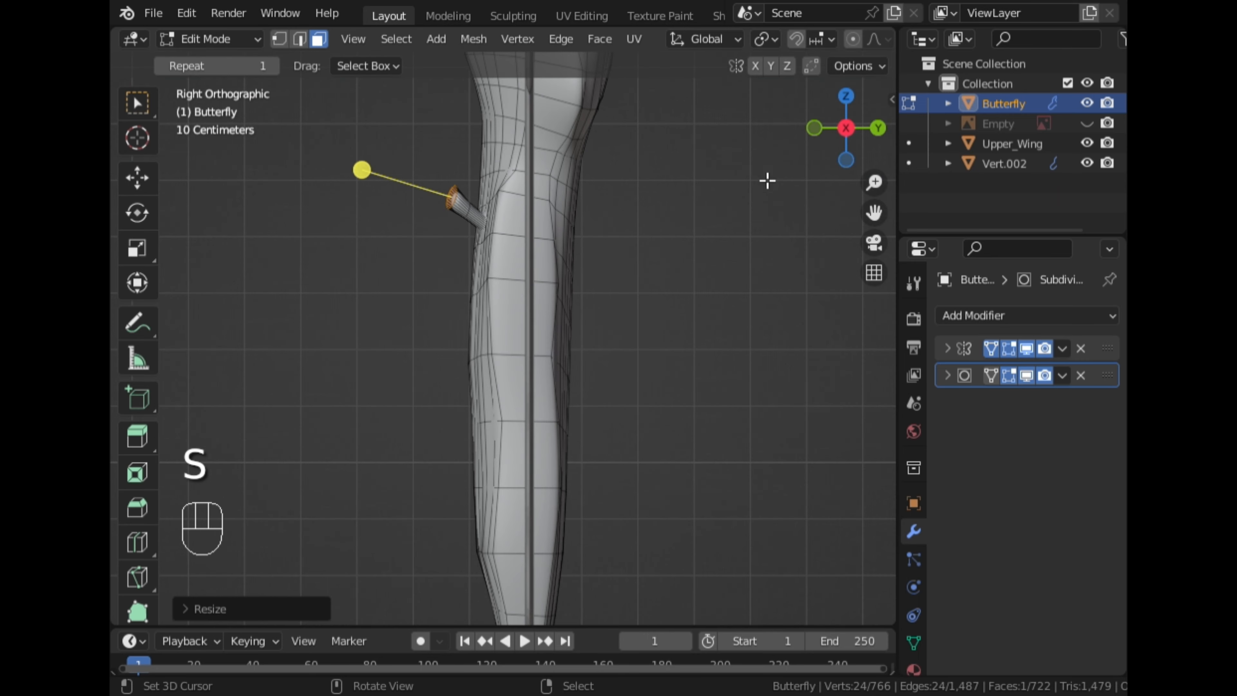
{"action": "key", "text": "e"}
{"action": "left_click", "coordinate": [632, 210]}
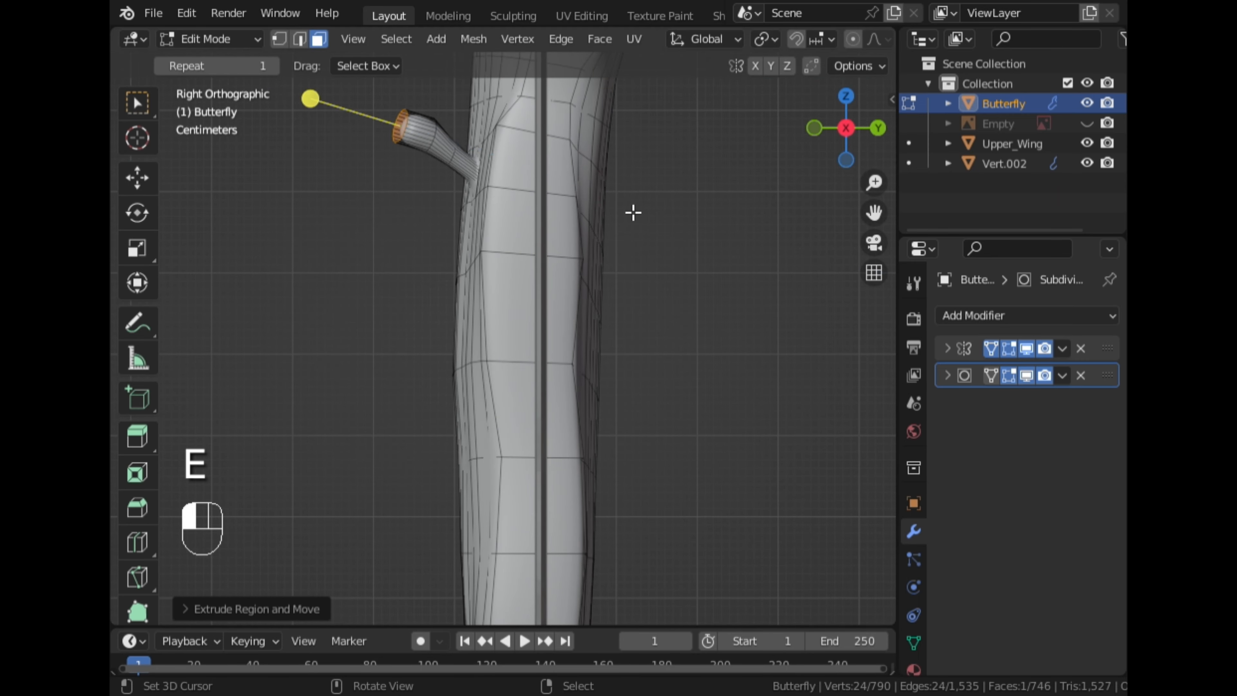
{"action": "key", "text": "g"}
{"action": "left_click", "coordinate": [626, 199]}
{"action": "key", "text": "s"}
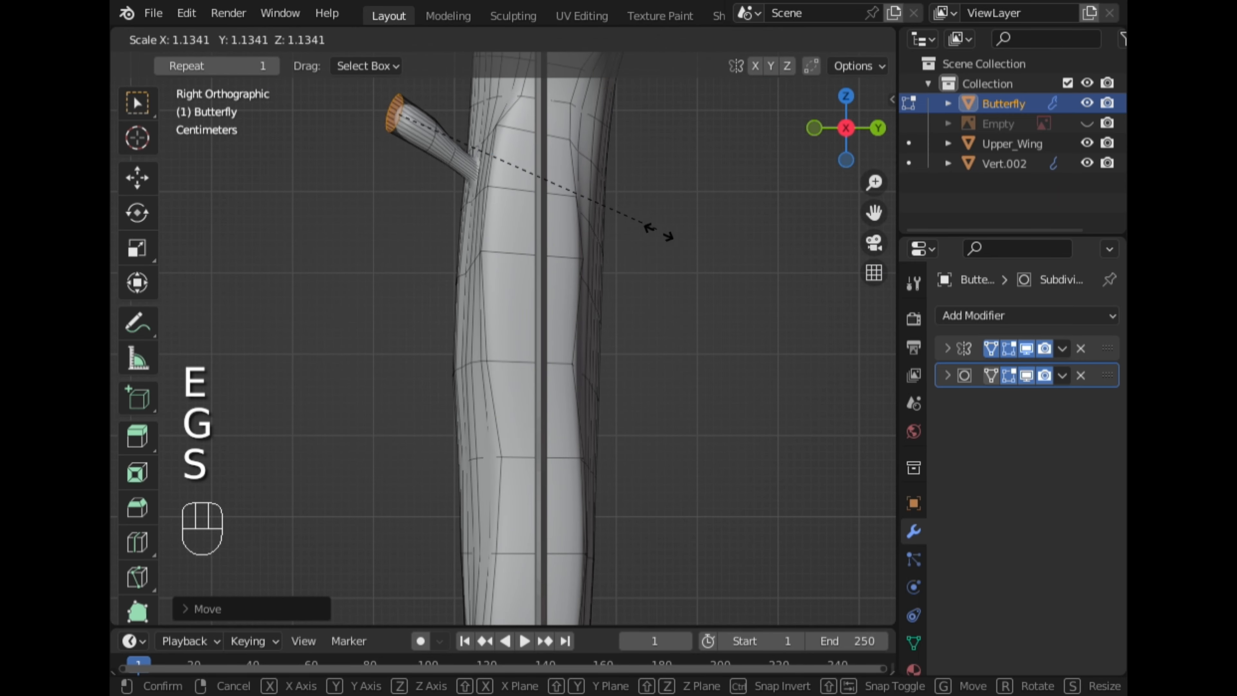
{"action": "left_click", "coordinate": [714, 301]}
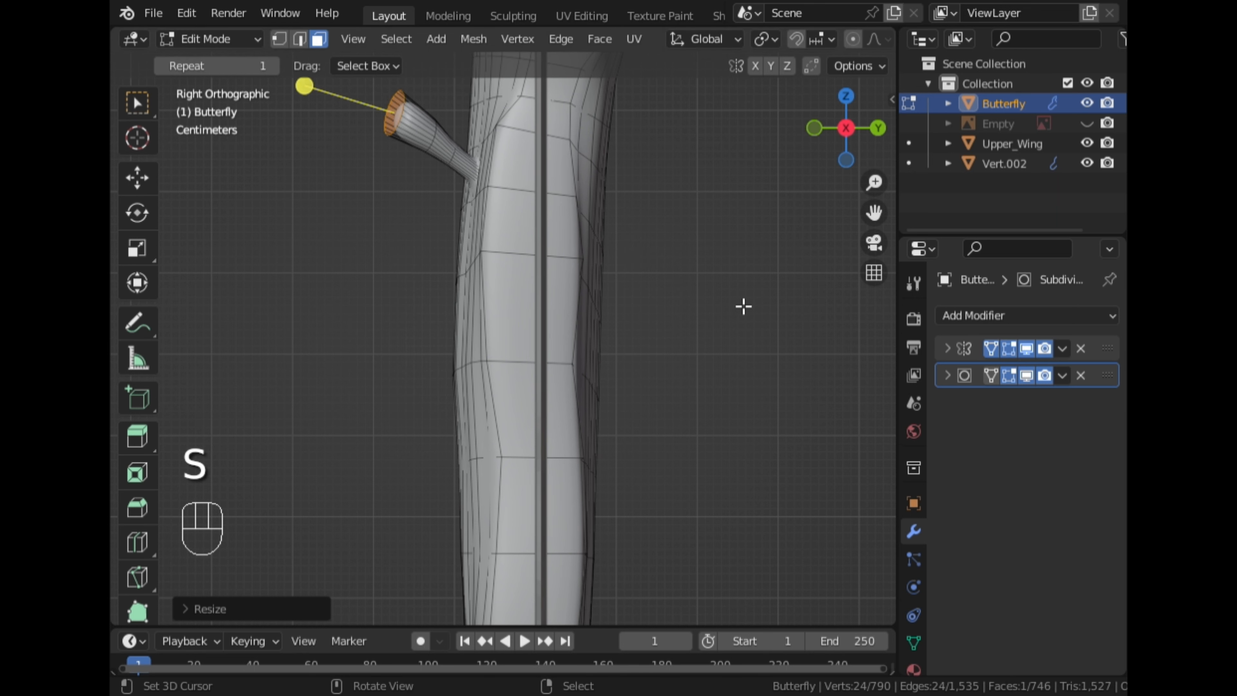
{"action": "key", "text": "r"}
{"action": "left_click", "coordinate": [734, 246]}
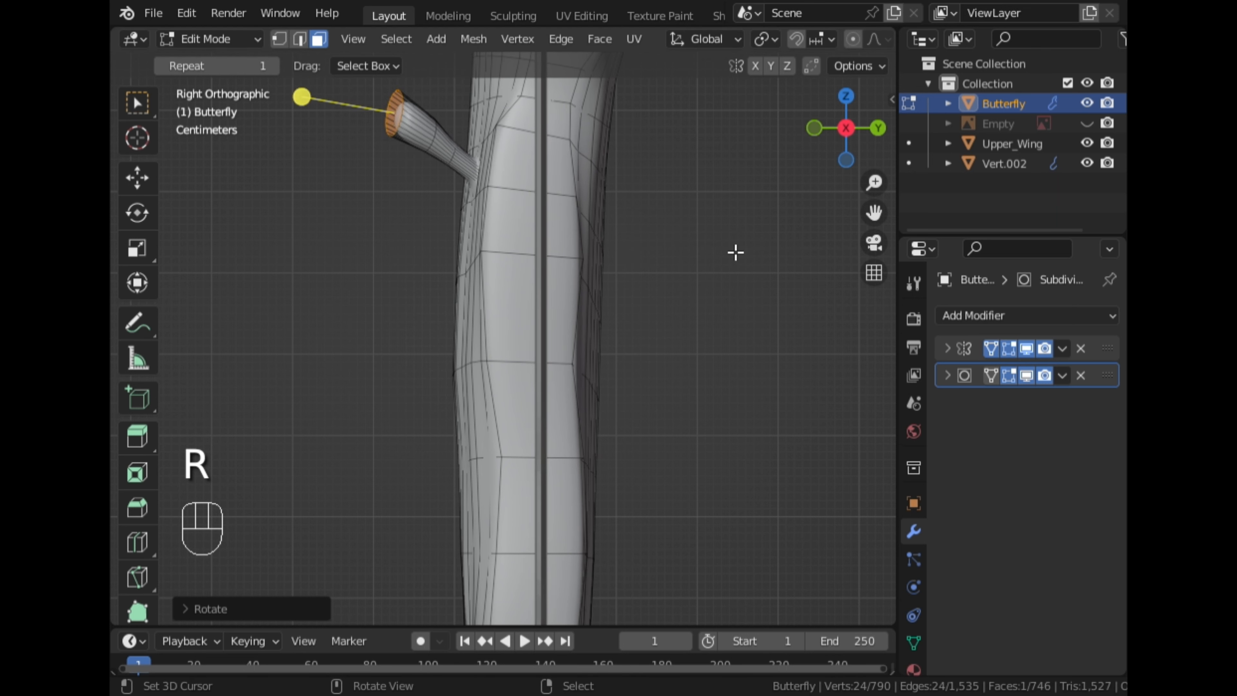
Extrude another short segment outward from the leg's end, rotate the end face slightly and scale it up a little
{"action": "key", "text": "e"}
{"action": "left_click", "coordinate": [709, 252]}
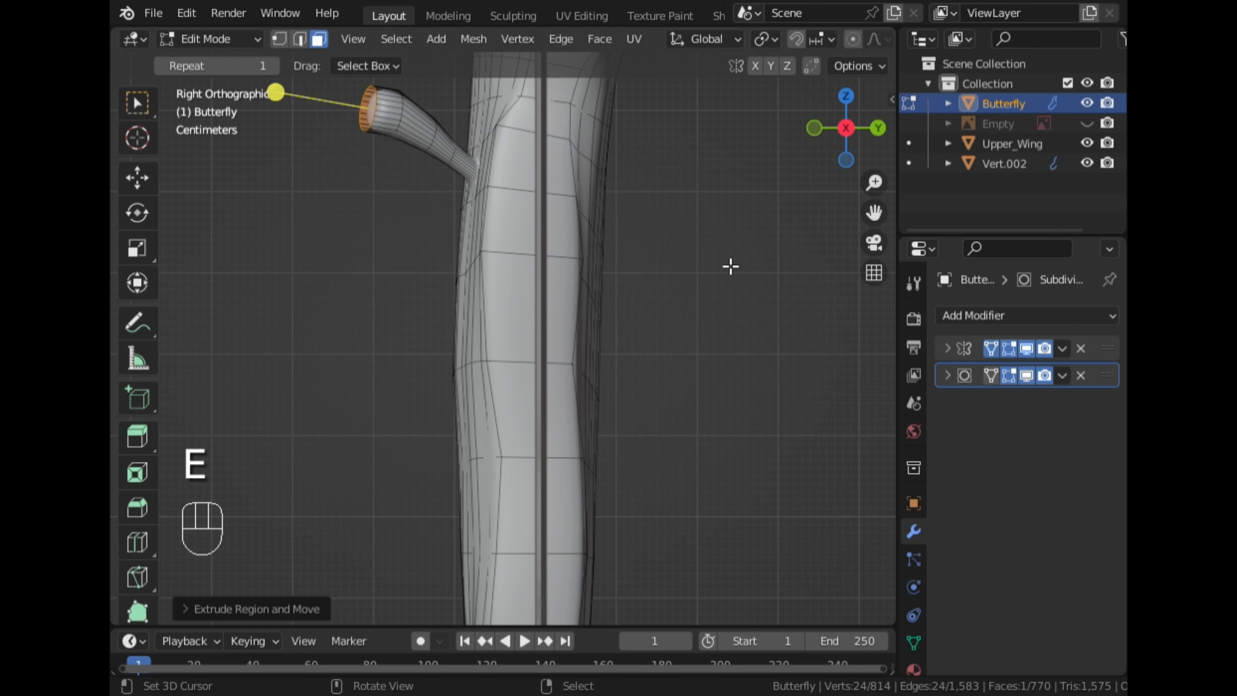
{"action": "key", "text": "r"}
{"action": "left_click", "coordinate": [726, 197]}
{"action": "key", "text": "s"}
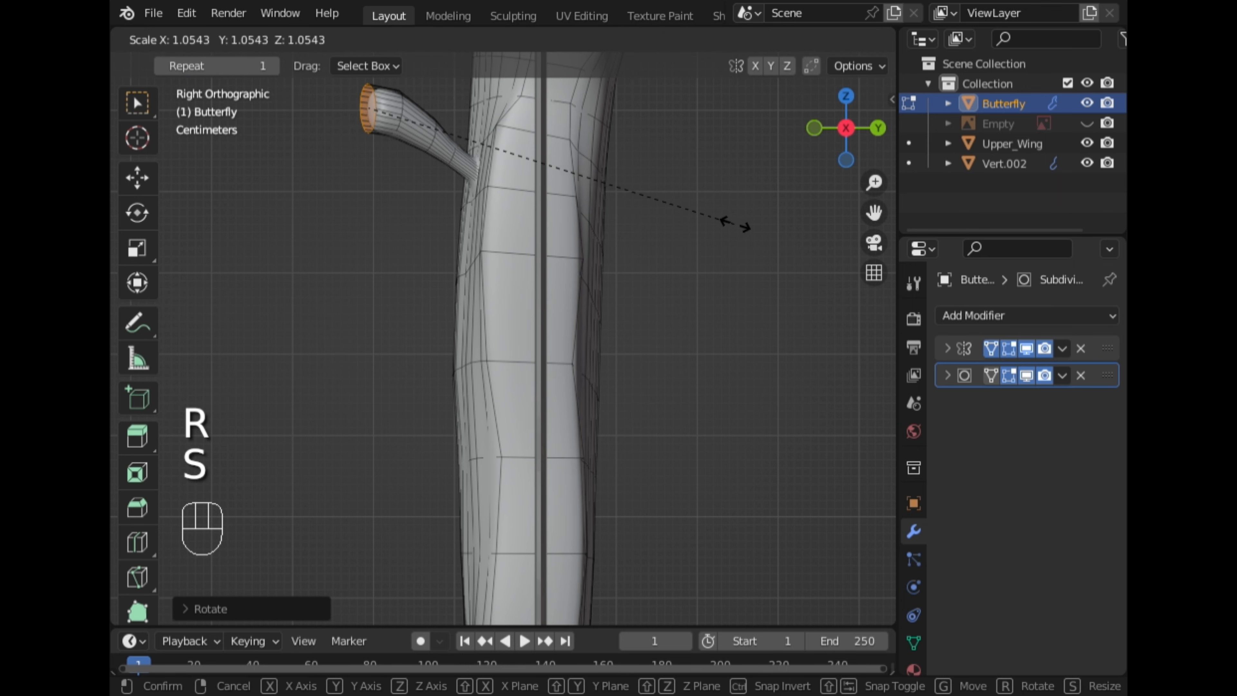
{"action": "left_click", "coordinate": [750, 247]}
Extrude the leg's end about 0.039 m, move it downward and rotate it about -25° to begin the knee bend
{"action": "scroll", "coordinate": [738, 265], "scroll_direction": "down", "scroll_amount": 4}
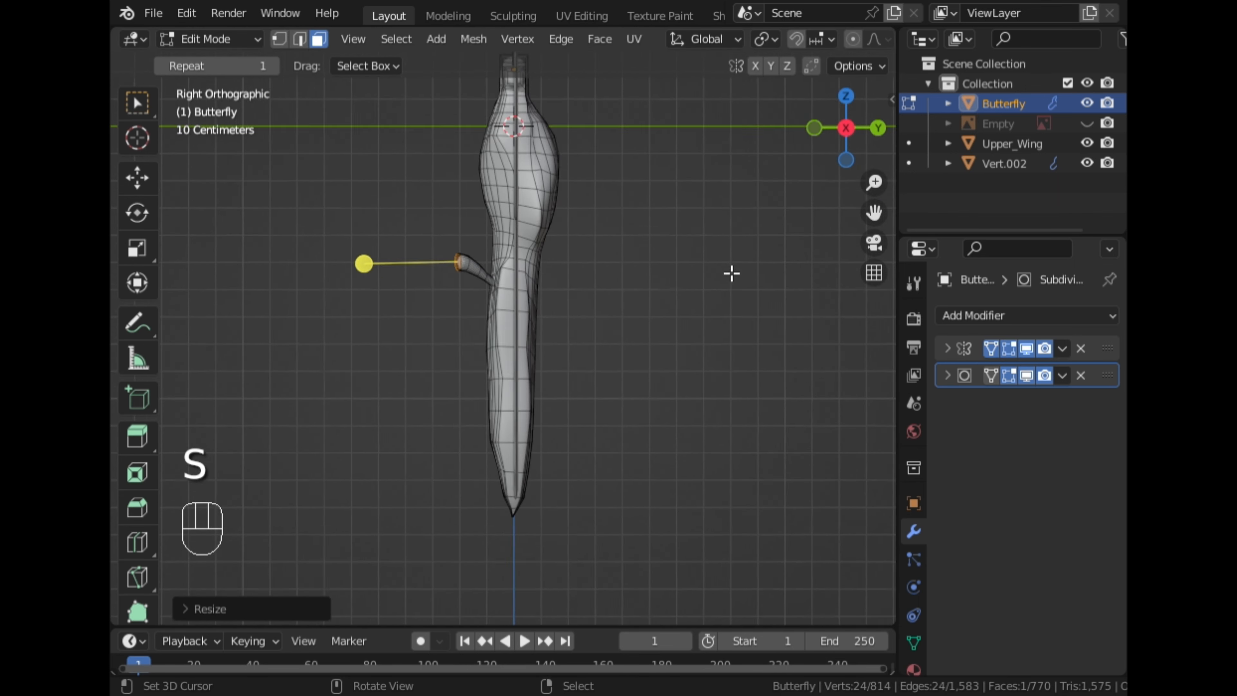
{"action": "scroll", "coordinate": [731, 270], "scroll_direction": "up", "scroll_amount": 2}
{"action": "key", "text": "e"}
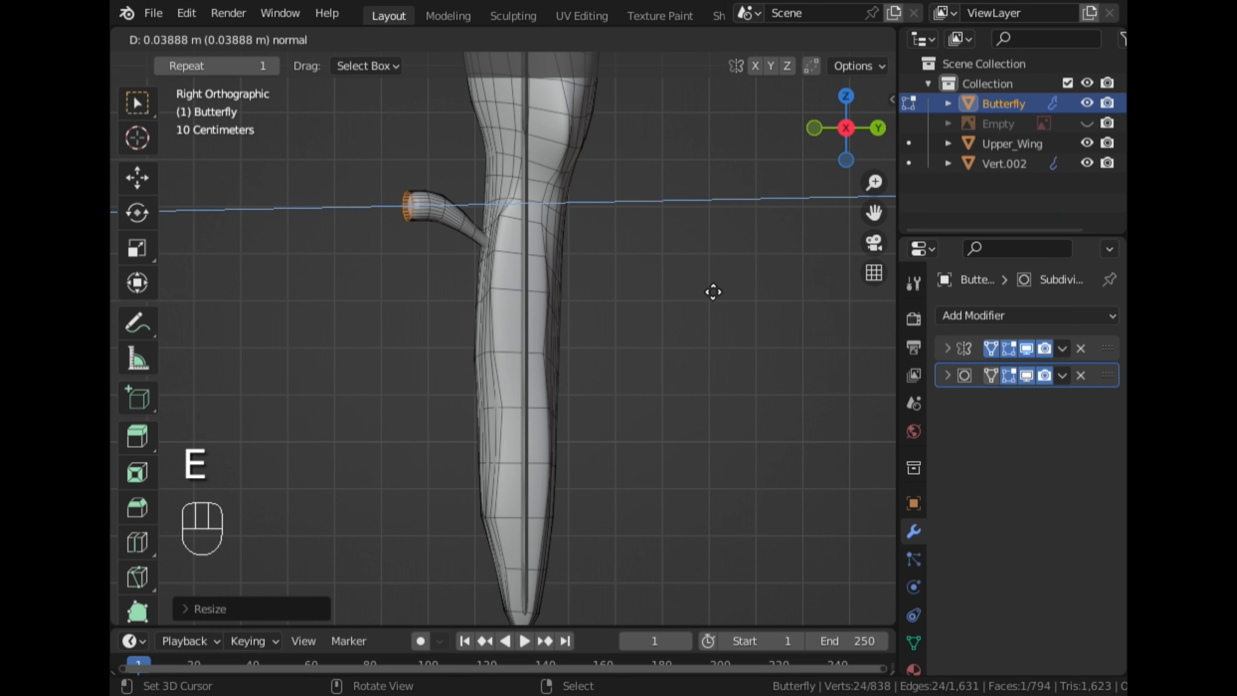
{"action": "left_click", "coordinate": [713, 292]}
{"action": "key", "text": "g"}
{"action": "left_click", "coordinate": [762, 322]}
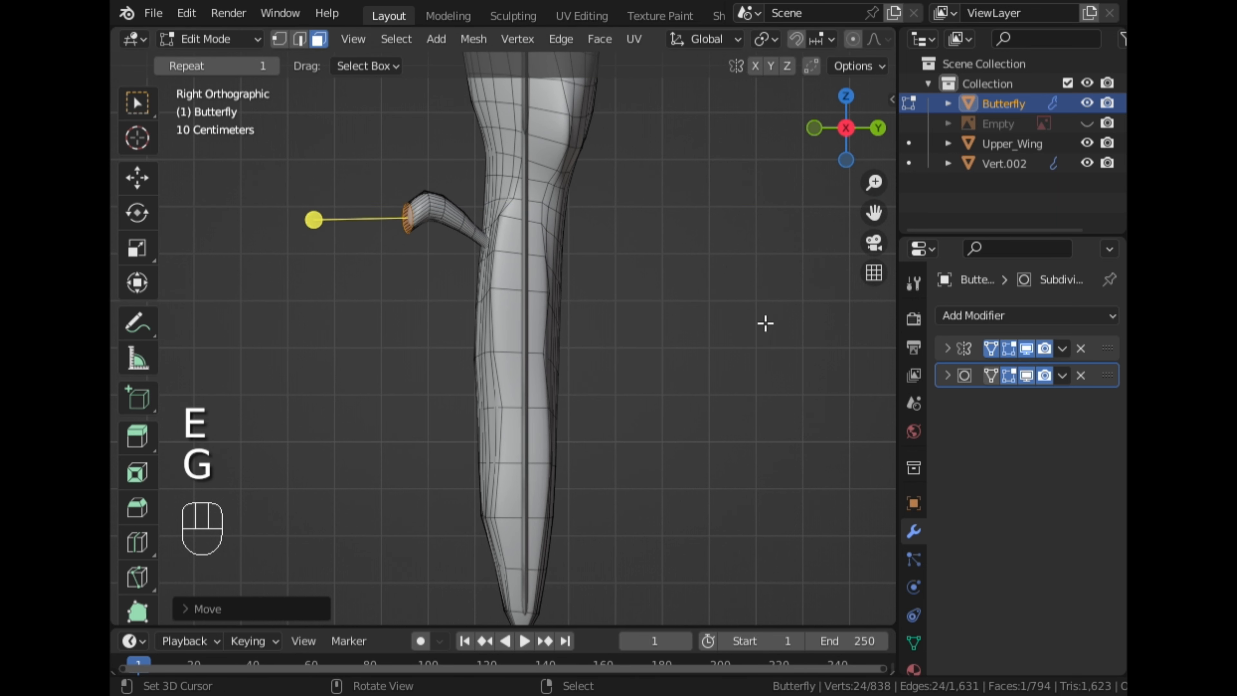
{"action": "key", "text": "r"}
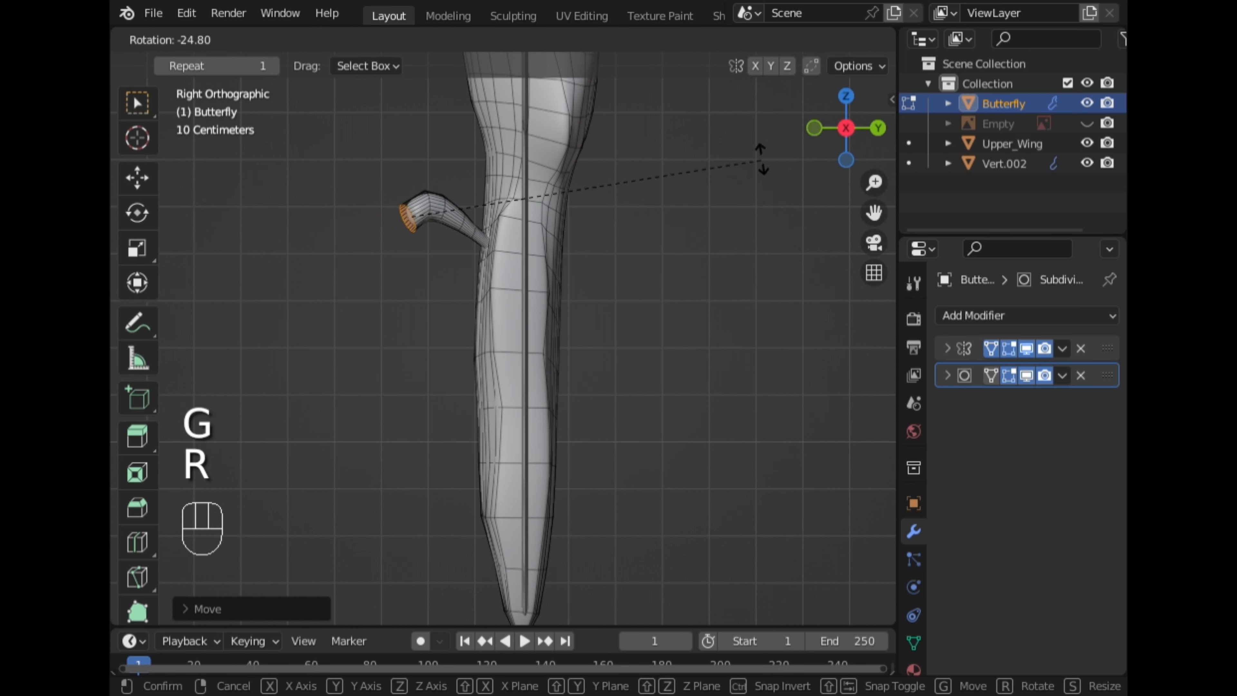
{"action": "left_click", "coordinate": [761, 159]}
Extrude the leg's end about 0.06 m, lower it to continue the bend, rotate it further and shrink it slightly
{"action": "key", "text": "e"}
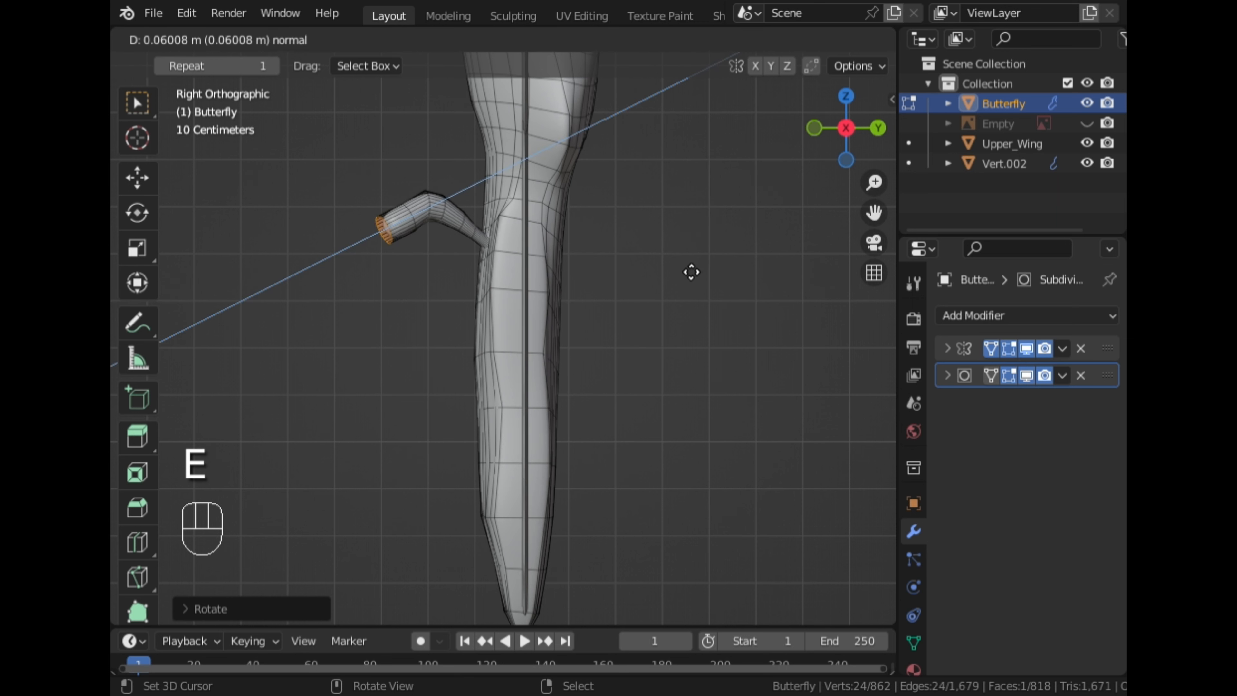
{"action": "left_click", "coordinate": [691, 272]}
{"action": "key", "text": "g"}
{"action": "left_click", "coordinate": [731, 312]}
{"action": "key", "text": "r"}
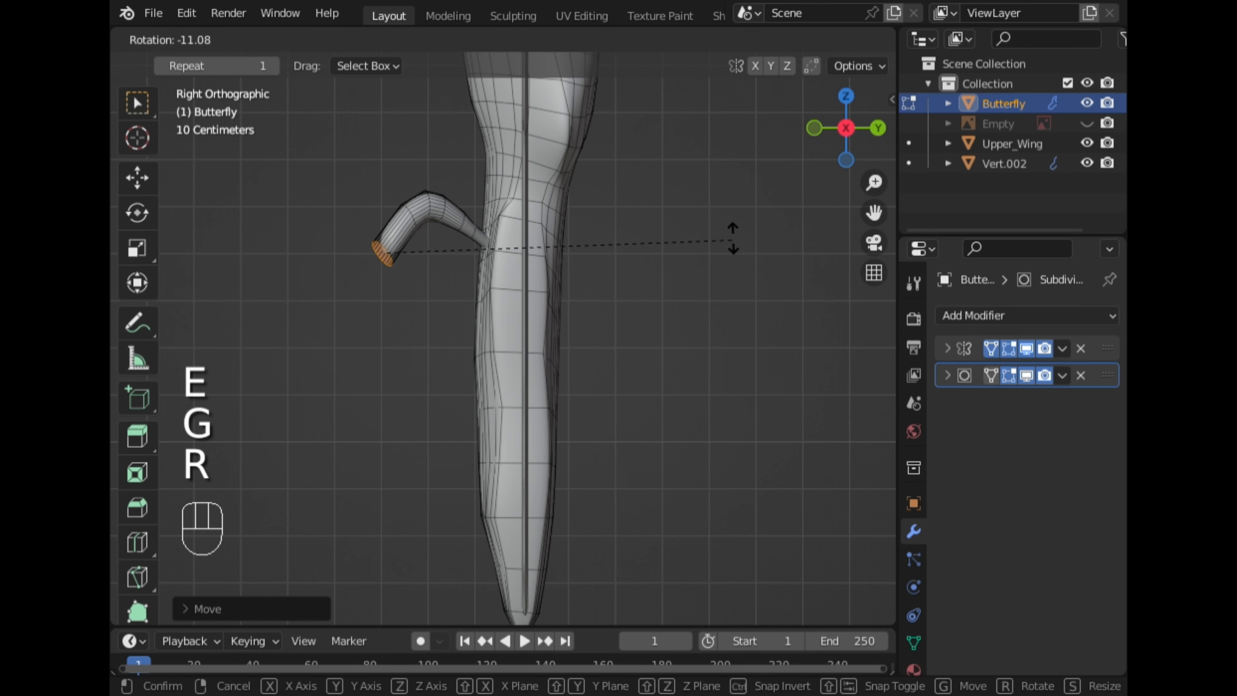
{"action": "left_click", "coordinate": [740, 220]}
{"action": "key", "text": "s"}
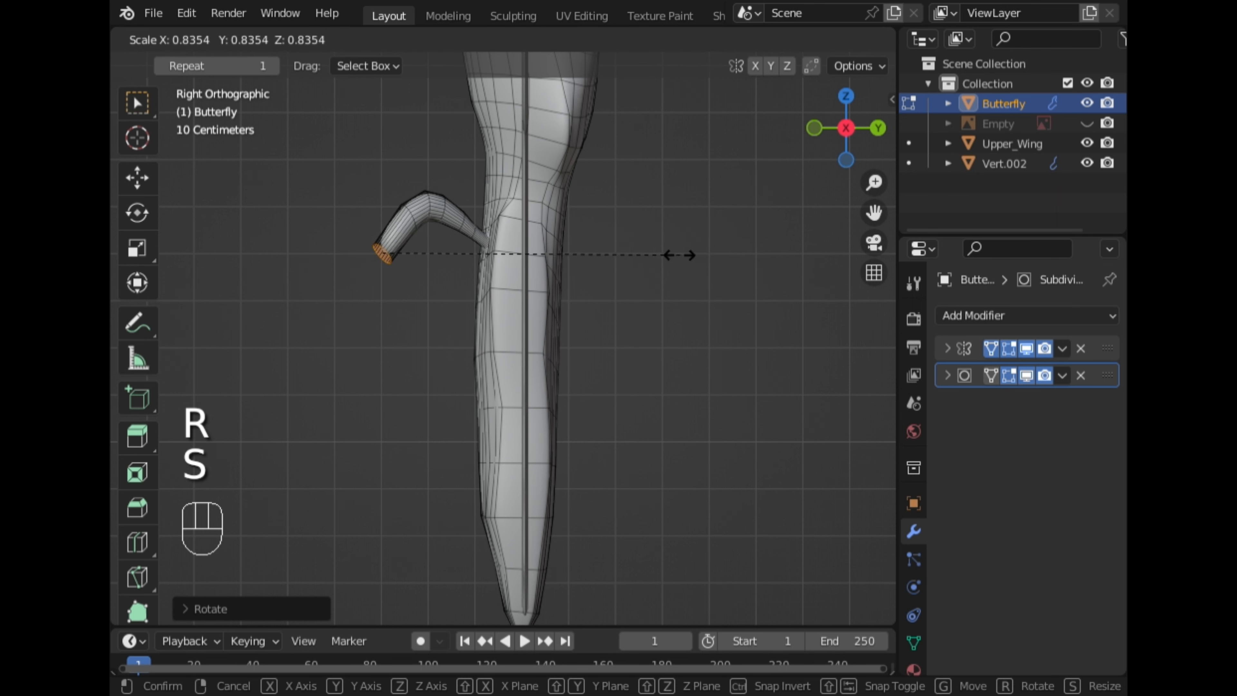
{"action": "left_click", "coordinate": [652, 261]}
Extrude the leg's end about 0.093 m, move it downward and toward the body, rotate it and scale it down
{"action": "key", "text": "e"}
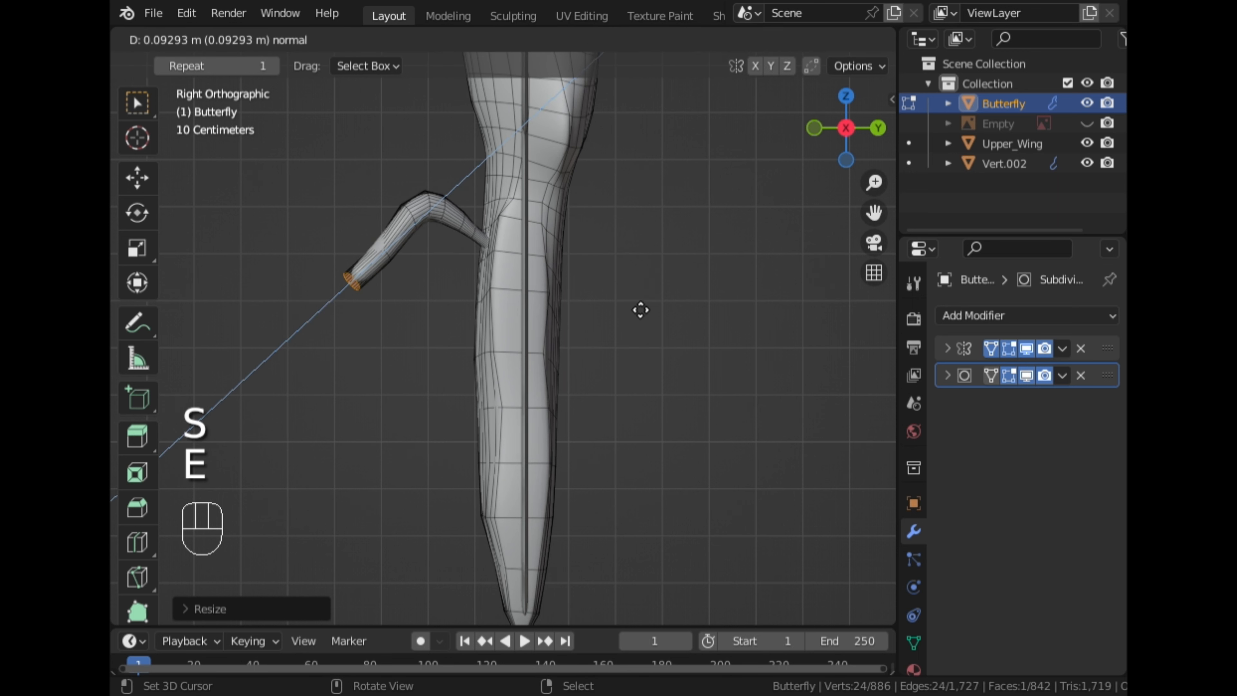
{"action": "left_click", "coordinate": [637, 310]}
{"action": "key", "text": "g"}
{"action": "left_click", "coordinate": [650, 332]}
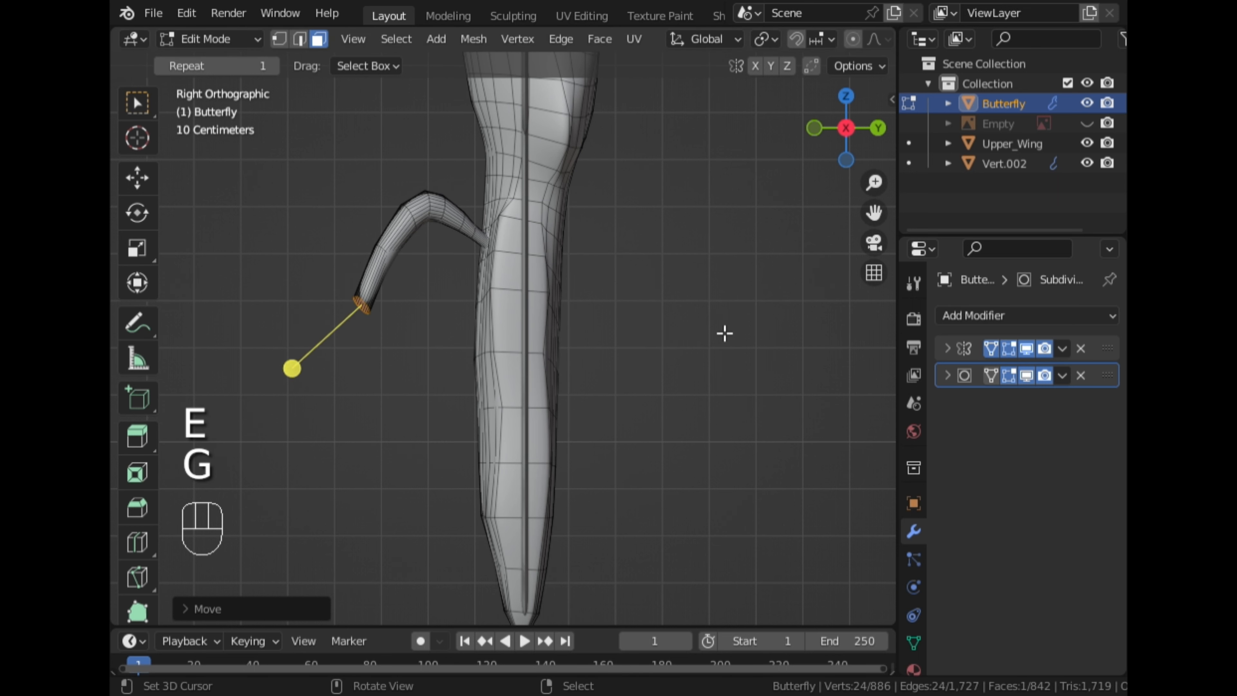
{"action": "key", "text": "r"}
{"action": "left_click", "coordinate": [729, 234]}
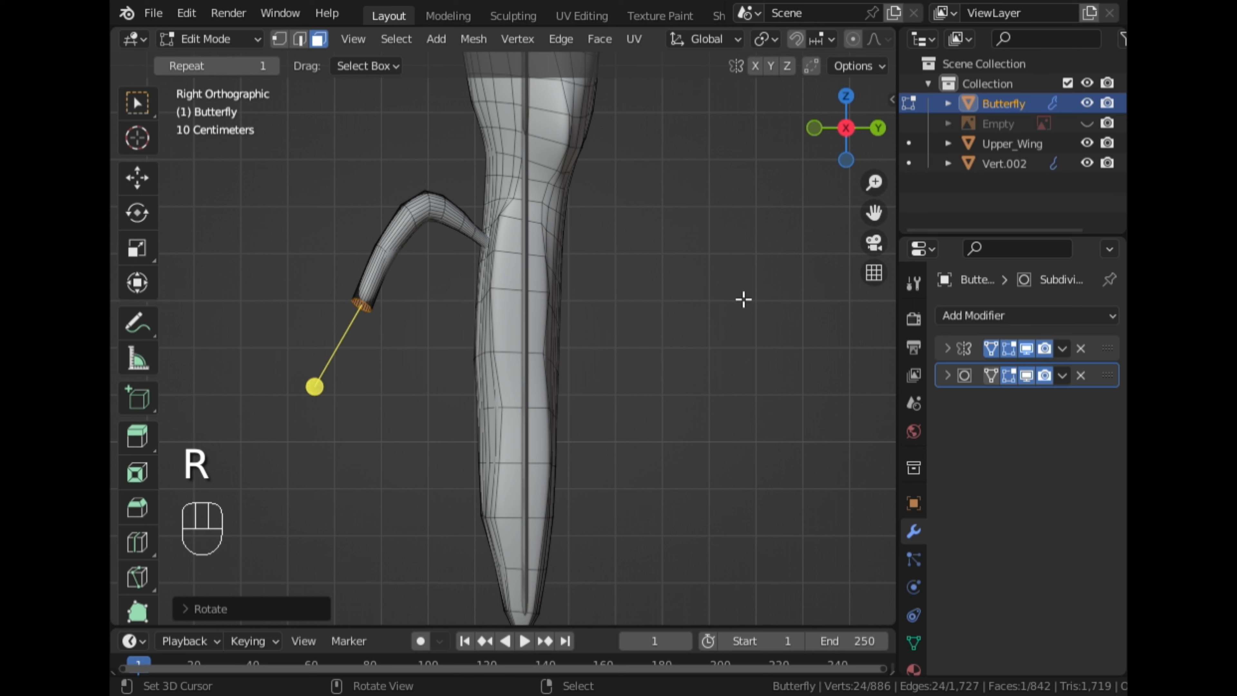
{"action": "key", "text": "s"}
{"action": "left_click", "coordinate": [649, 301]}
Extrude the next lower-leg segment, rotate its end about -15°, move it toward the body and scale it down
{"action": "key", "text": "e"}
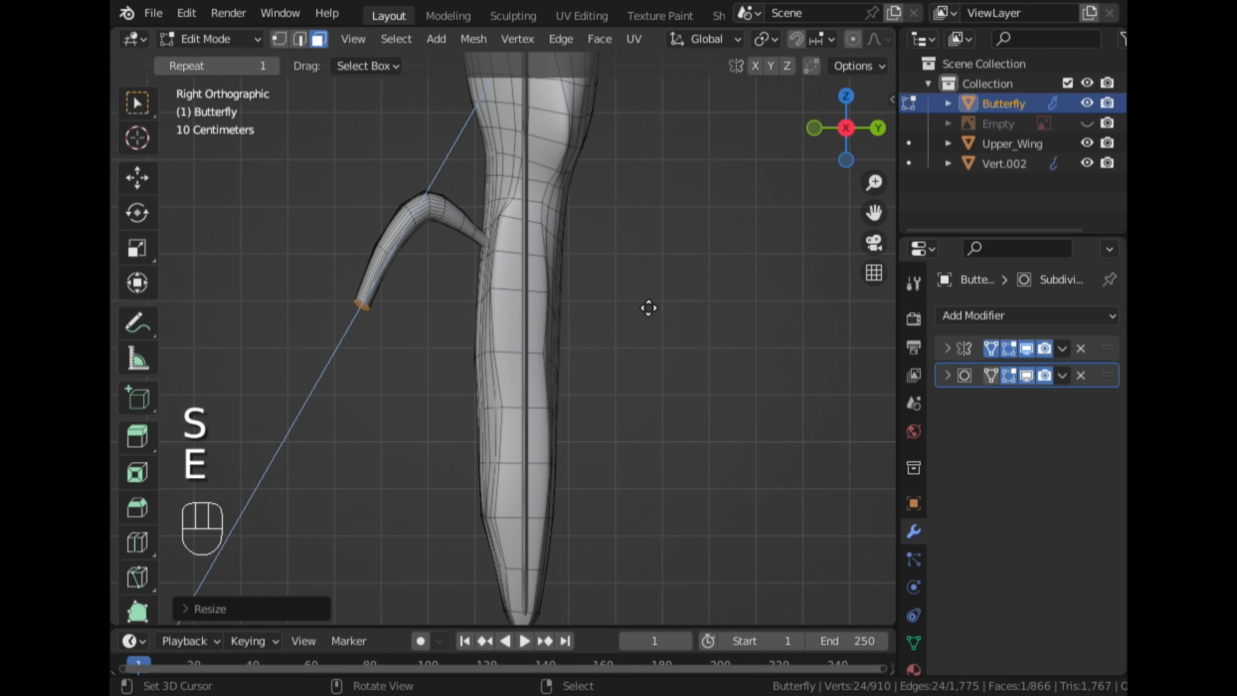
{"action": "left_click", "coordinate": [636, 359]}
{"action": "key", "text": "r"}
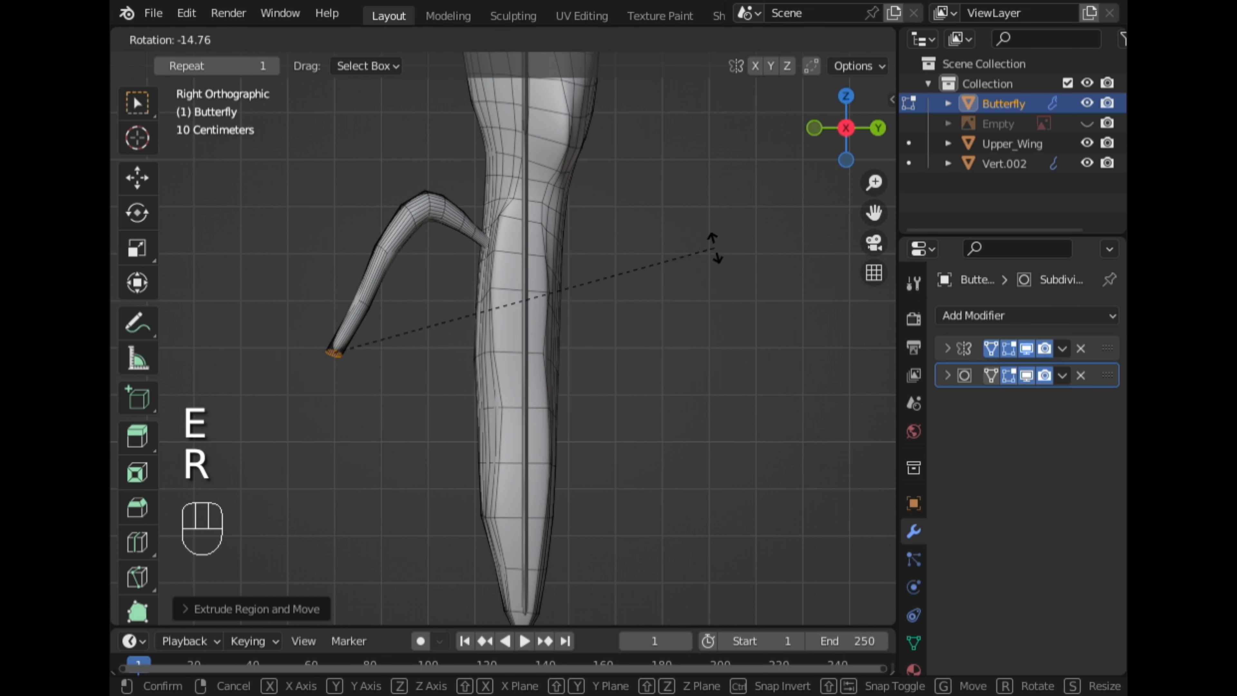
{"action": "left_click", "coordinate": [712, 248]}
{"action": "key", "text": "g"}
{"action": "left_click", "coordinate": [738, 281]}
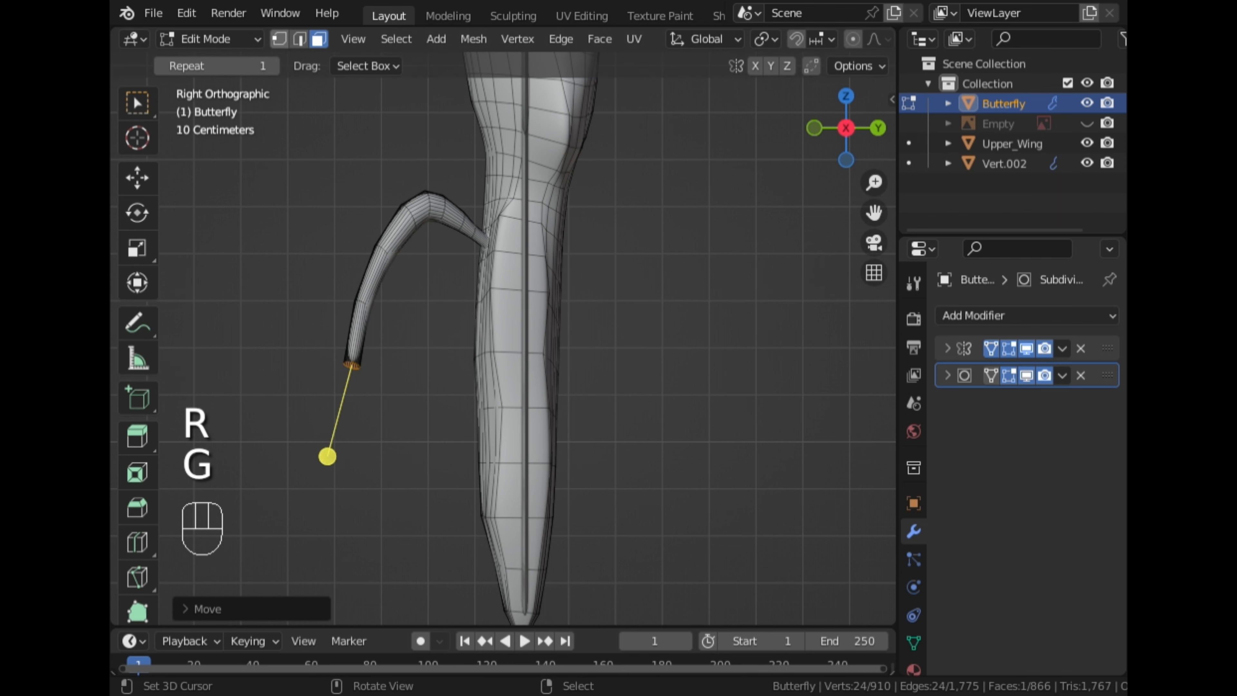
{"action": "middle_click_drag", "start_coordinate": [655, 388], "coordinate": [569, 423]}
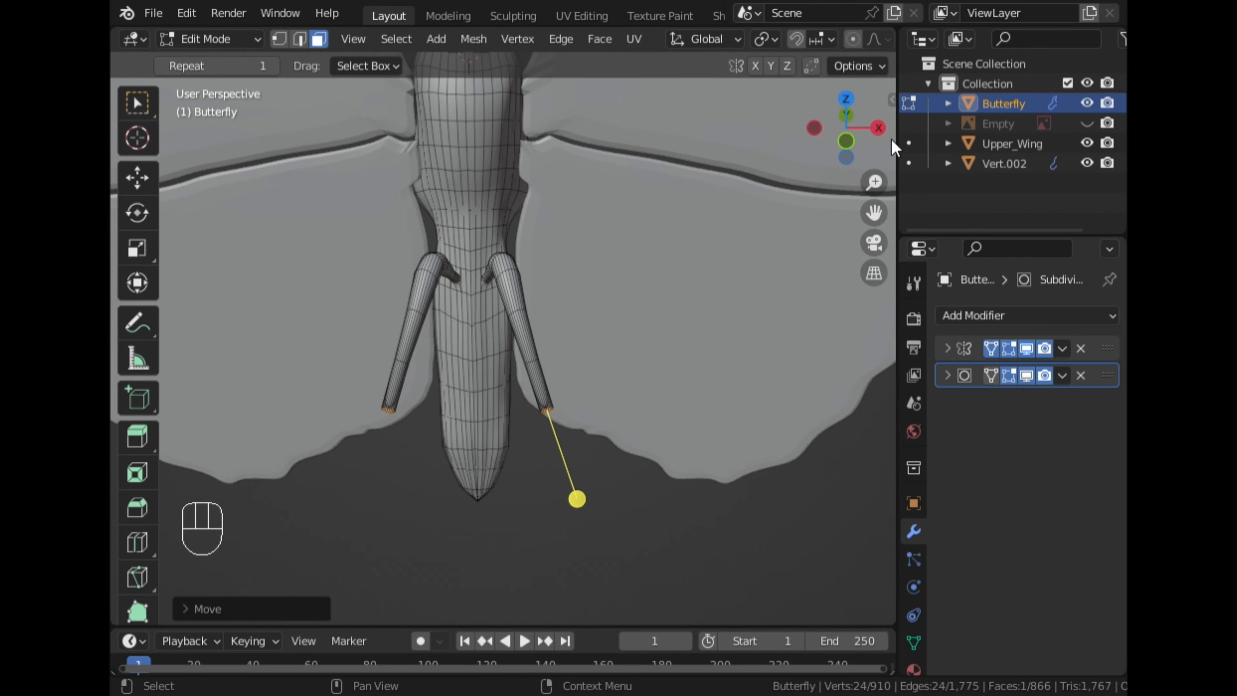
{"action": "left_click", "coordinate": [879, 128]}
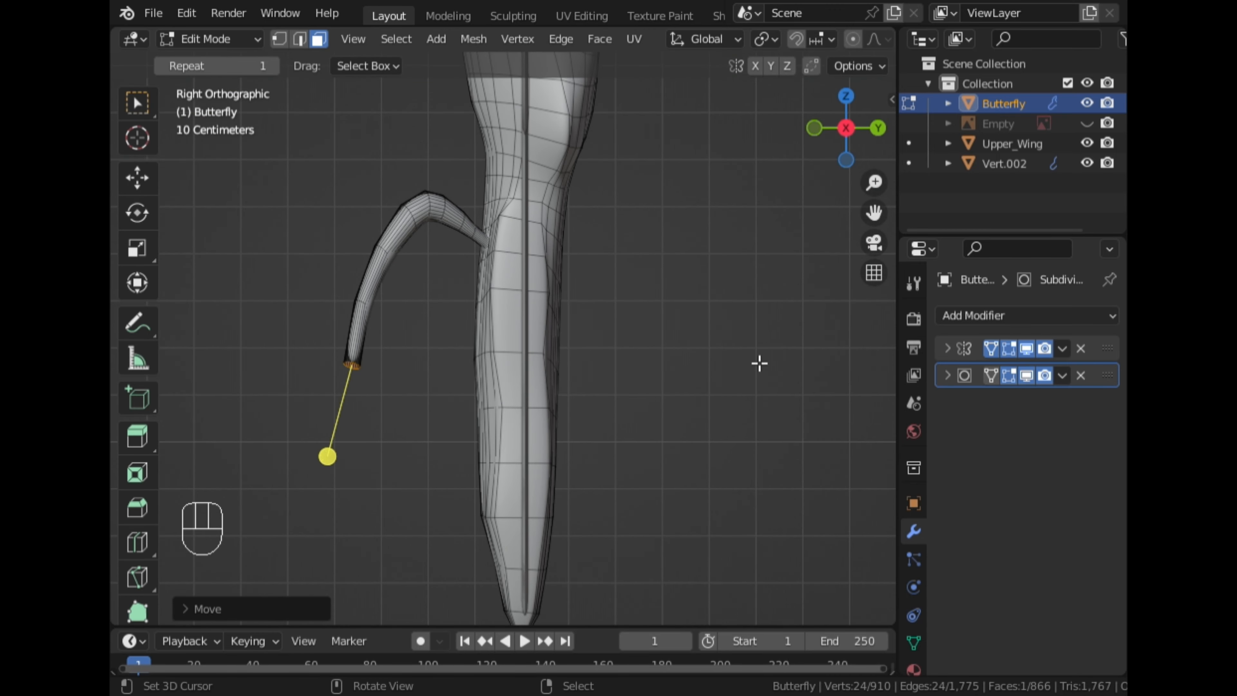
{"action": "key", "text": "s"}
{"action": "left_click", "coordinate": [705, 364]}
Extrude the leg's end about 0.146 m, shift it slightly toward the body and scale it down to taper the leg
{"action": "key", "text": "e"}
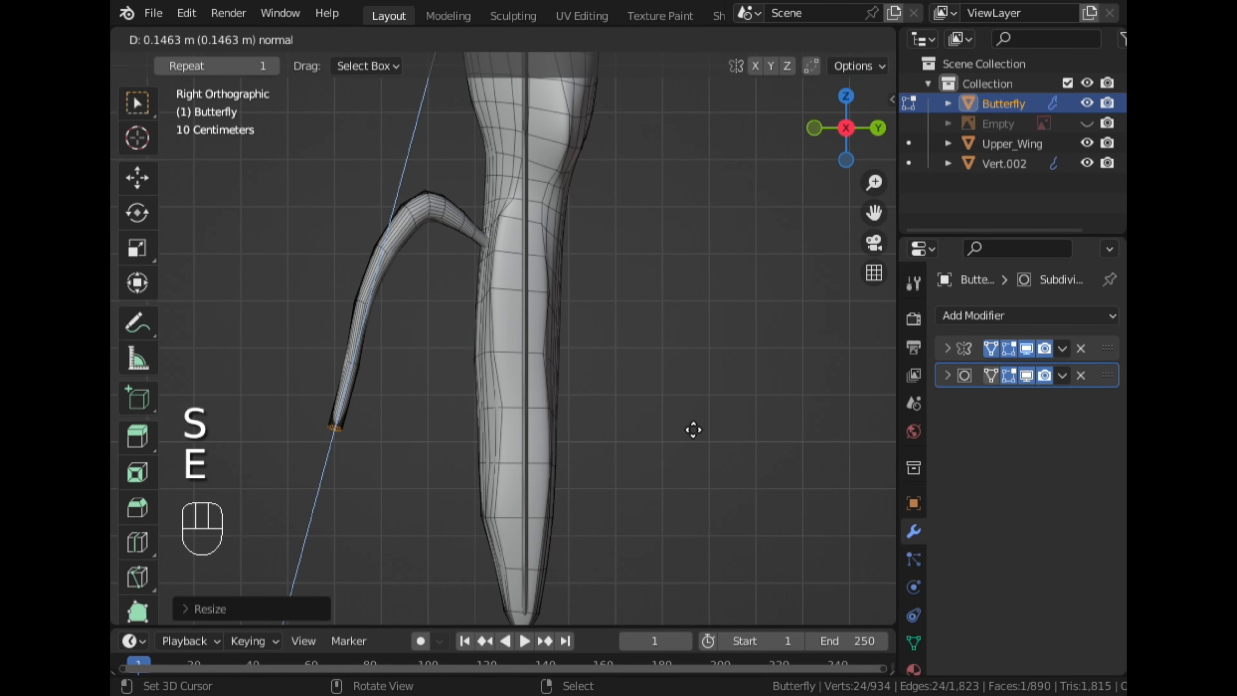
{"action": "left_click", "coordinate": [697, 429]}
{"action": "key", "text": "g"}
{"action": "left_click", "coordinate": [755, 439]}
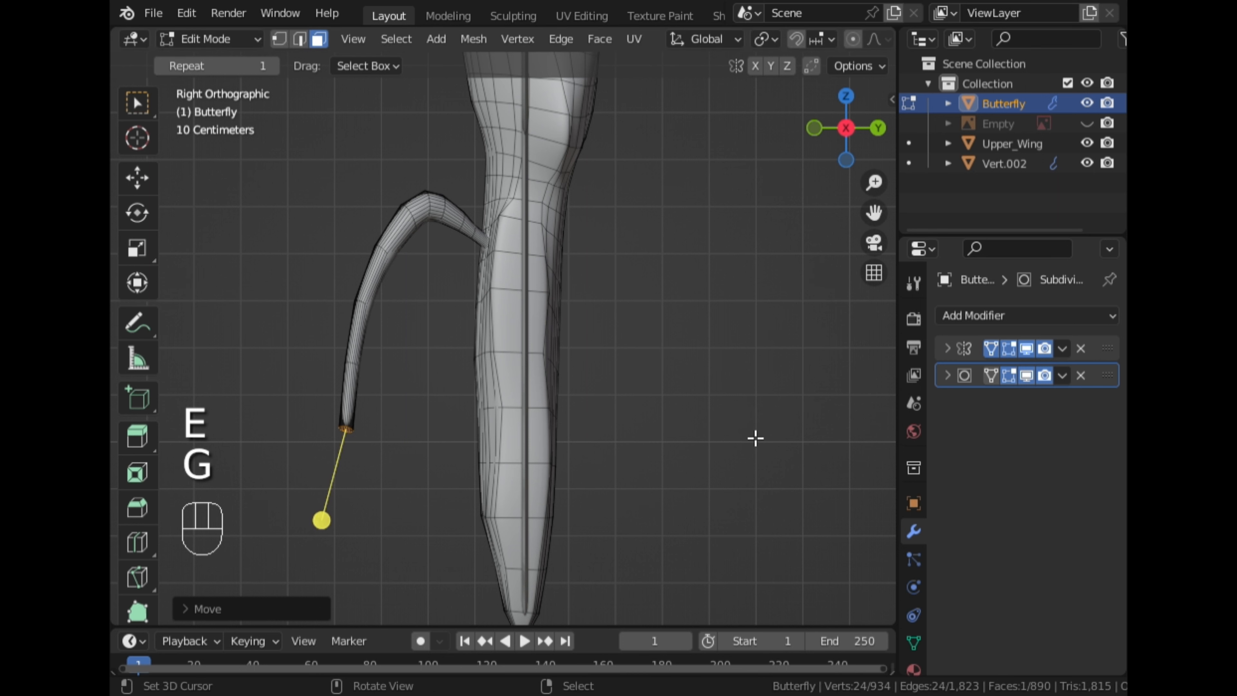
{"action": "key", "text": "s"}
{"action": "left_click", "coordinate": [627, 436]}
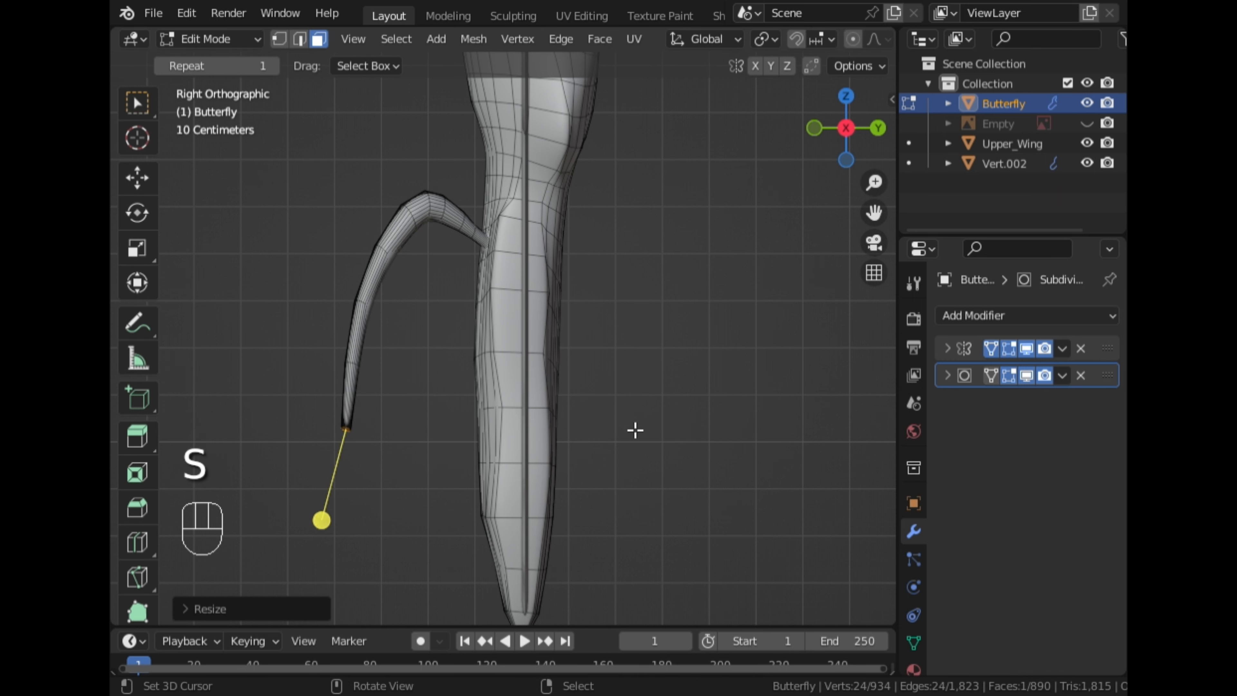
Extrude one more segment downward, align its end nearly vertically below the previous one and shrink it strongly
{"action": "key", "text": "e"}
{"action": "left_click", "coordinate": [630, 500]}
{"action": "key", "text": "g"}
{"action": "left_click", "coordinate": [677, 505]}
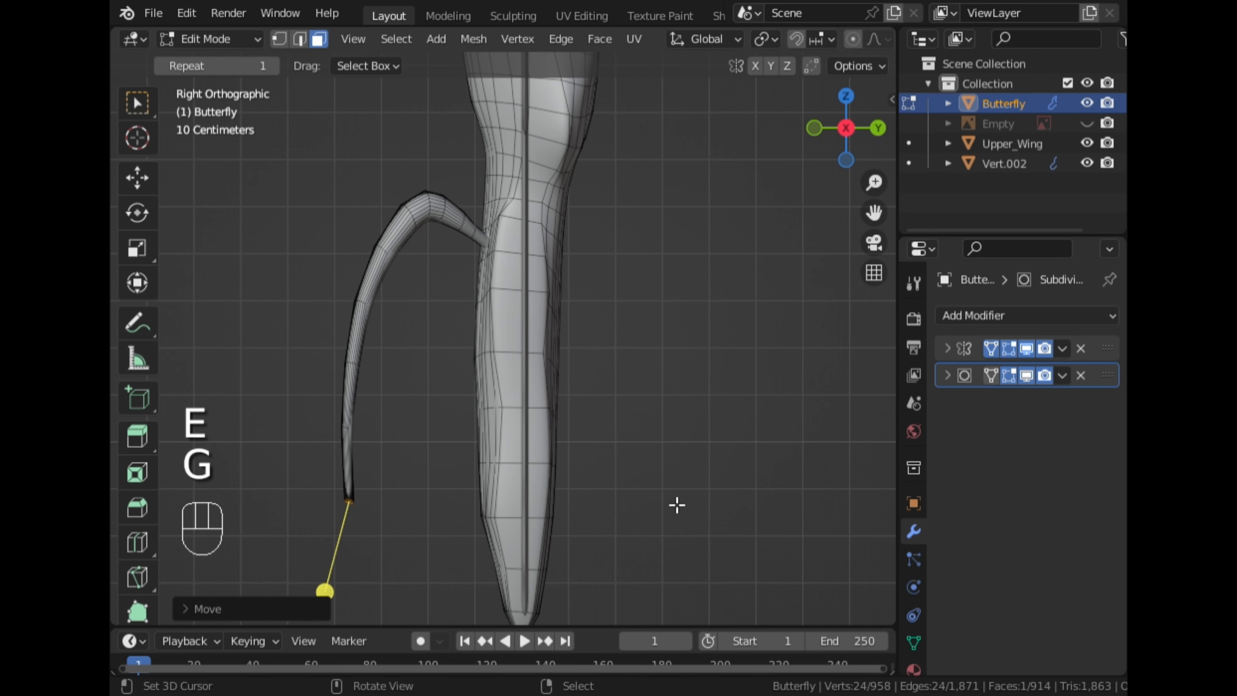
{"action": "key", "text": "s"}
{"action": "left_click", "coordinate": [528, 493]}
Extrude the final tip segment about 0.118 m, move its end about 0.033 m toward the body and scale it down
{"action": "scroll", "coordinate": [539, 489], "scroll_direction": "down", "scroll_amount": 3}
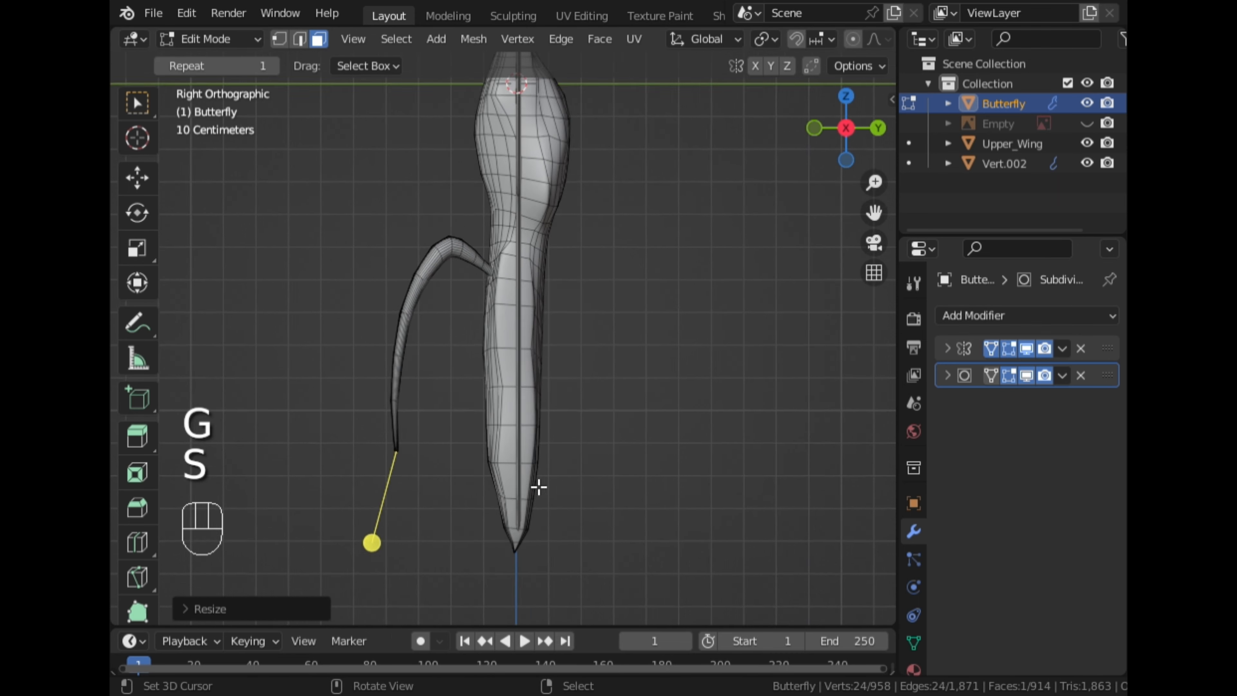
{"action": "left_click_drag", "start_coordinate": [875, 214], "coordinate": [891, 127]}
{"action": "scroll", "coordinate": [779, 281], "scroll_direction": "up", "scroll_amount": 2}
{"action": "key", "text": "e"}
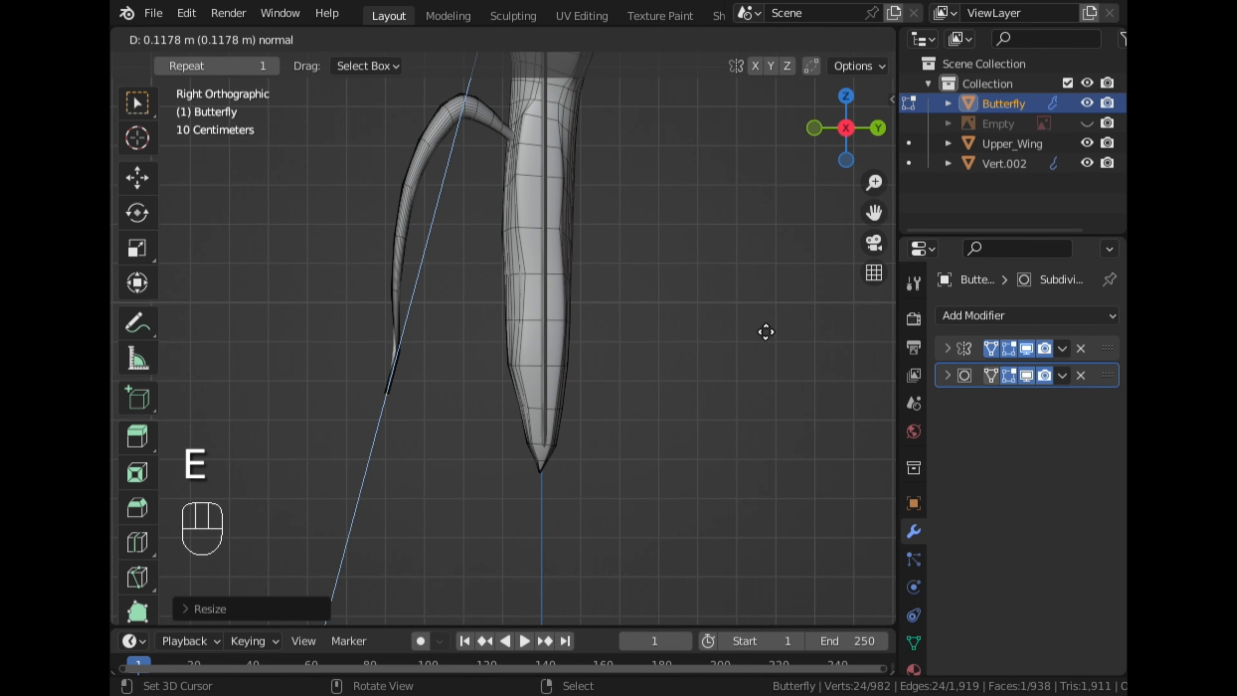
{"action": "left_click", "coordinate": [765, 337]}
{"action": "key", "text": "g"}
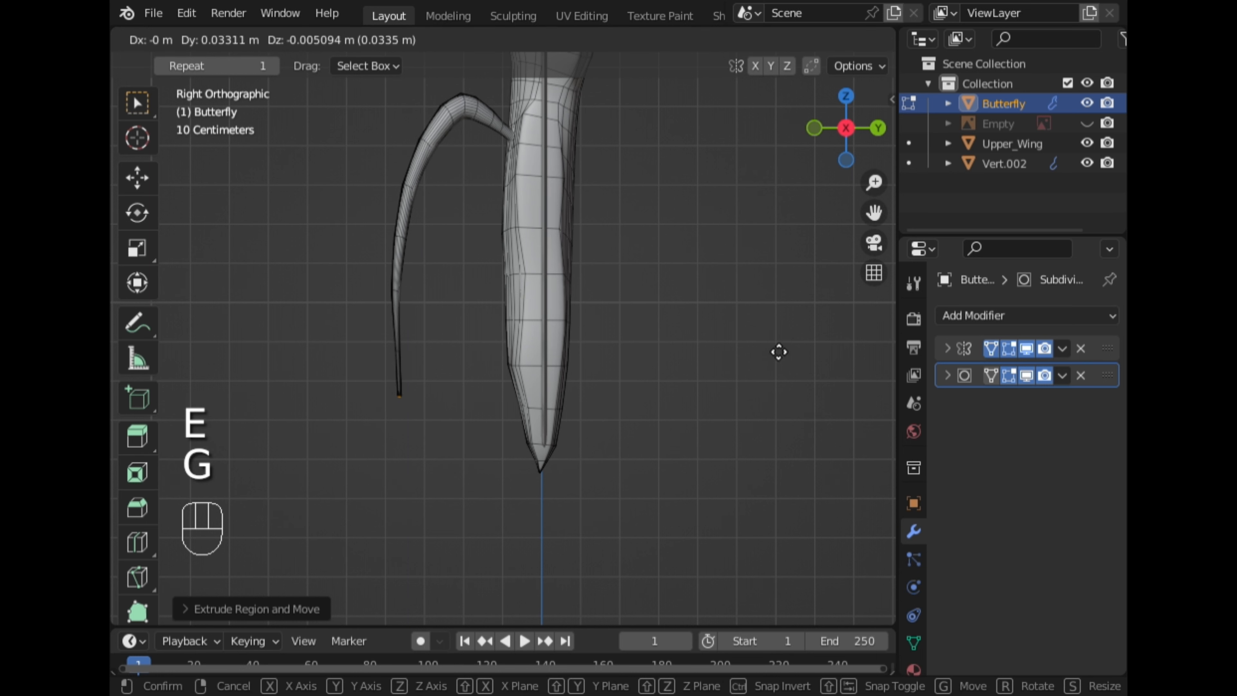
{"action": "left_click", "coordinate": [778, 351]}
{"action": "key", "text": "s"}
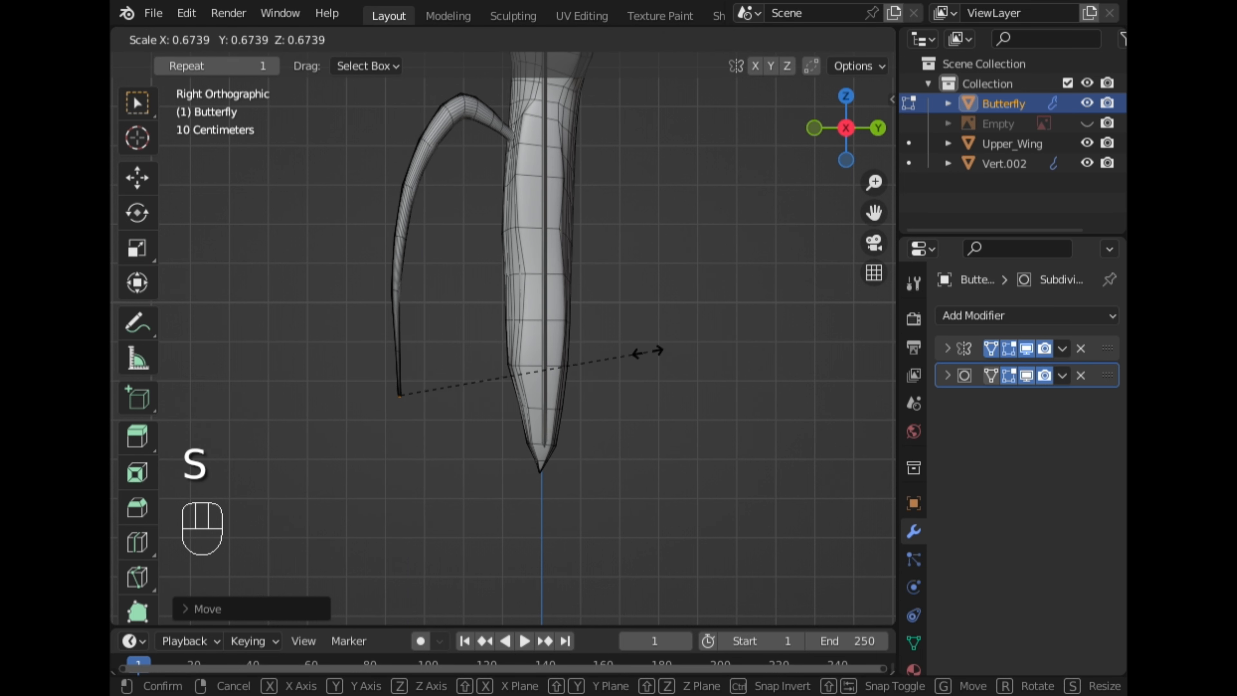
{"action": "left_click", "coordinate": [655, 359]}
Merge the leg tip's vertices by distance, raising the merge distance until they collapse into a single point
{"action": "key", "text": "m"}
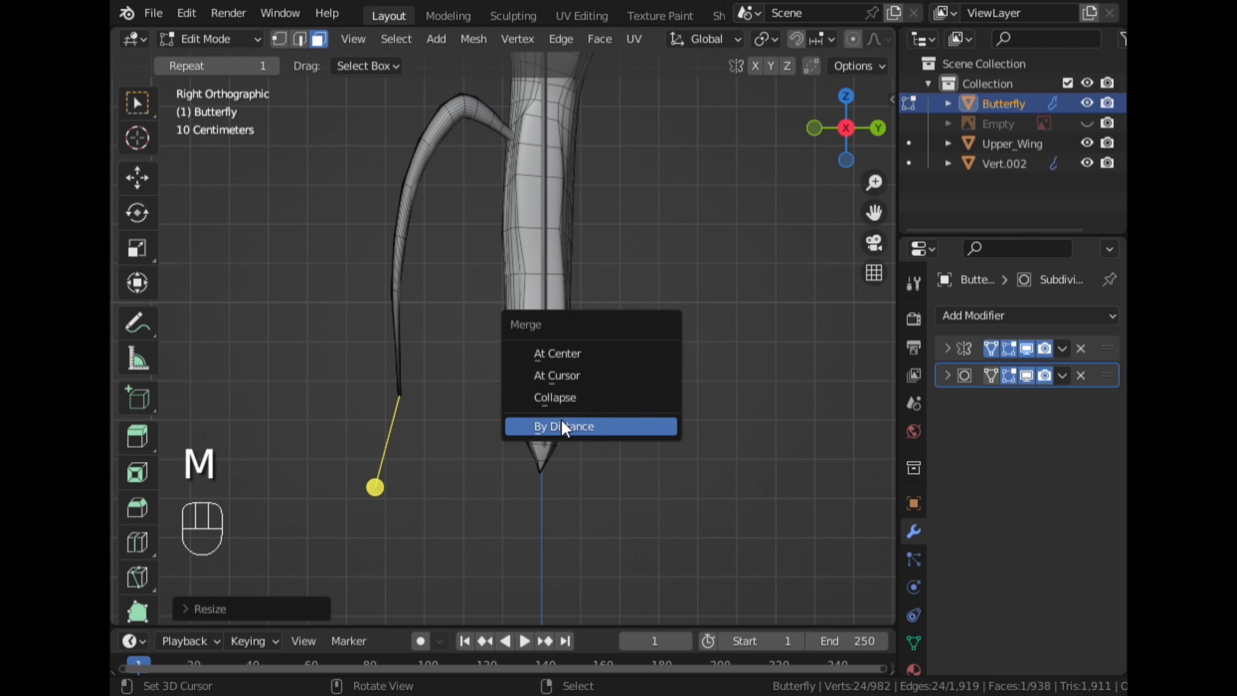
{"action": "left_click", "coordinate": [565, 424]}
{"action": "left_click", "coordinate": [292, 608]}
{"action": "left_click_drag", "start_coordinate": [336, 559], "coordinate": [382, 559]}
{"action": "left_click", "coordinate": [276, 533]}
{"action": "scroll", "coordinate": [296, 512], "scroll_direction": "down", "scroll_amount": 2}
Examine the mirrored legs in Object Mode from above and in perspective
{"action": "key", "text": "Tab"}
{"action": "middle_click_drag", "start_coordinate": [297, 513], "coordinate": [743, 307]}
{"action": "left_click", "coordinate": [841, 103]}
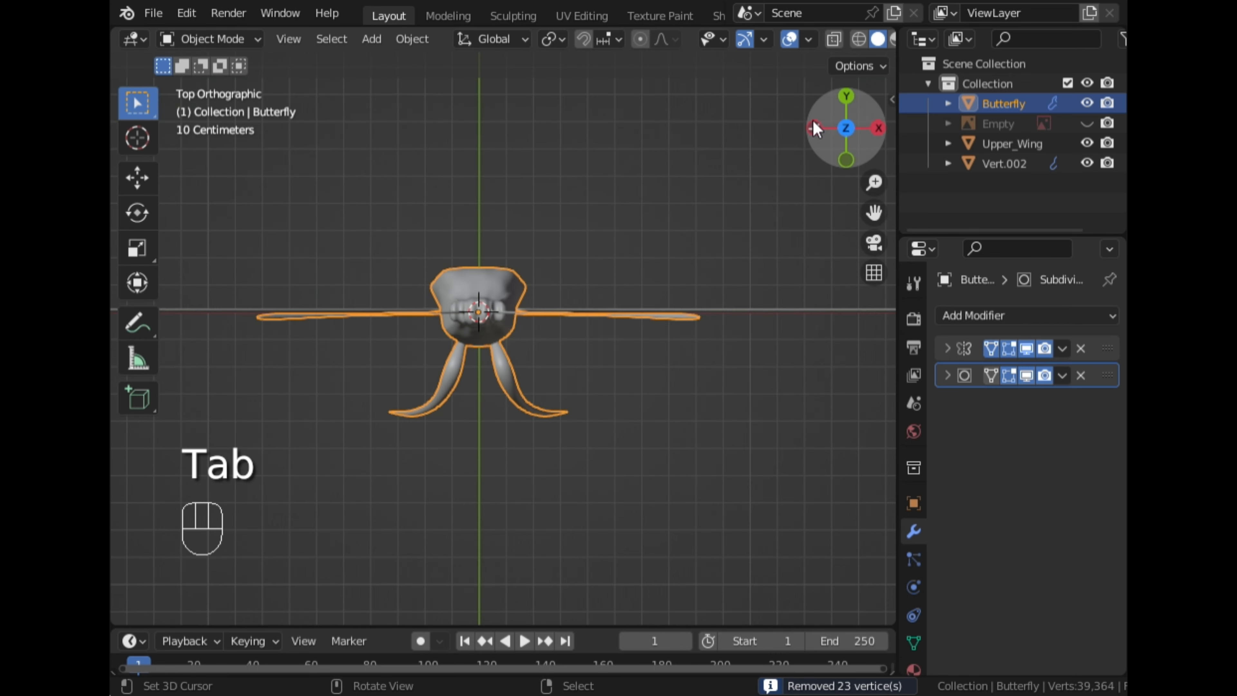
{"action": "scroll", "coordinate": [630, 367], "scroll_direction": "down", "scroll_amount": 1}
{"action": "middle_click_drag", "start_coordinate": [536, 429], "coordinate": [576, 332]}
{"action": "scroll", "coordinate": [575, 331], "scroll_direction": "up", "scroll_amount": 3}
Move the leg's tip vertex inward about 0.24 m in the top view, using proportional editing with a size of about 0.62 m
{"action": "key", "text": "Tab"}
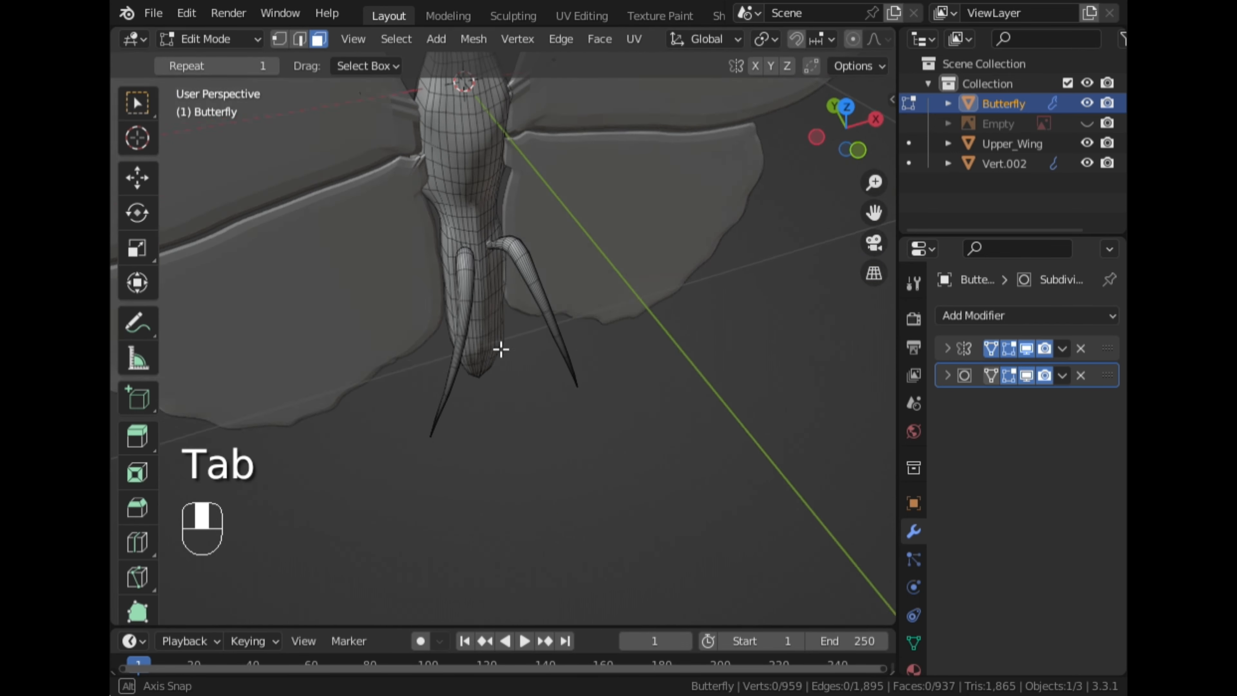
{"action": "middle_click_drag", "start_coordinate": [500, 348], "coordinate": [263, 128]}
{"action": "left_click", "coordinate": [277, 40]}
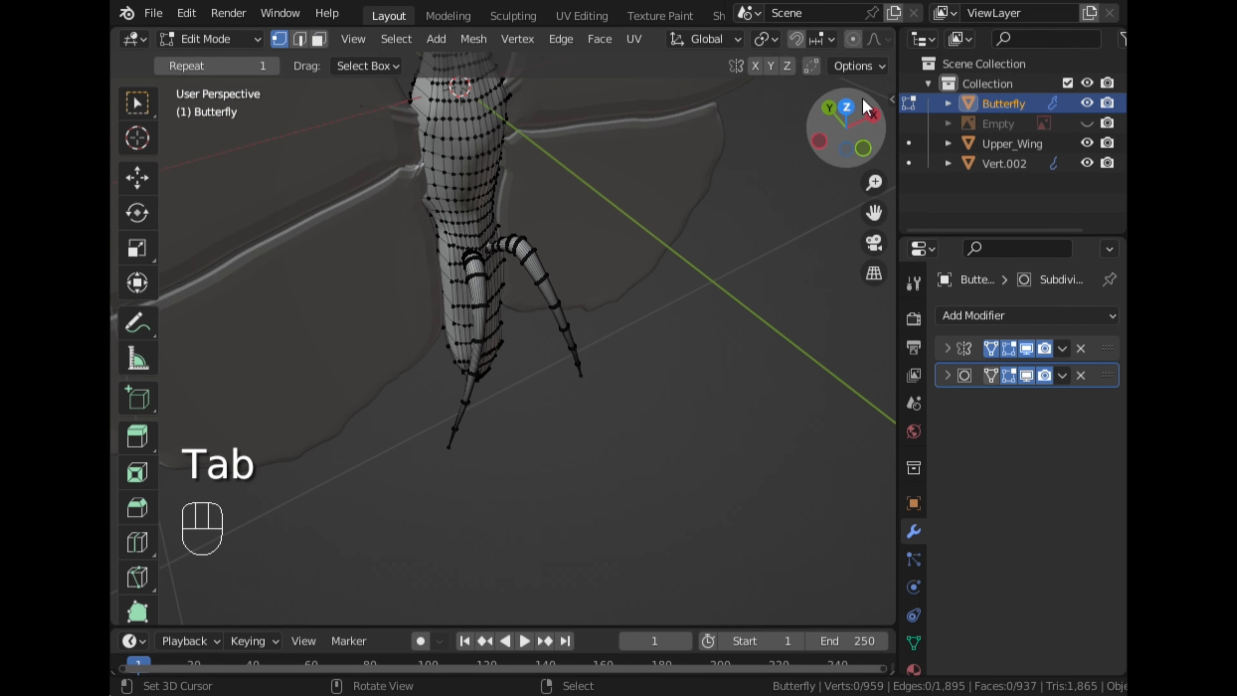
{"action": "left_click", "coordinate": [846, 107]}
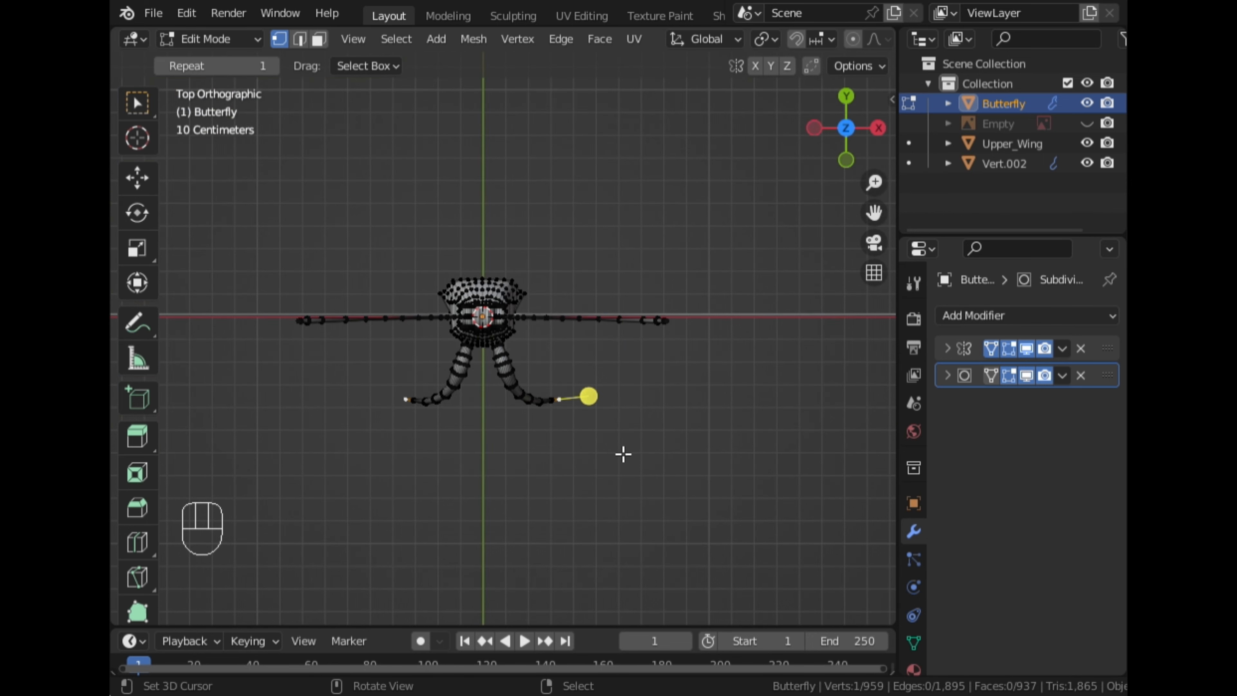
{"action": "key", "text": "g"}
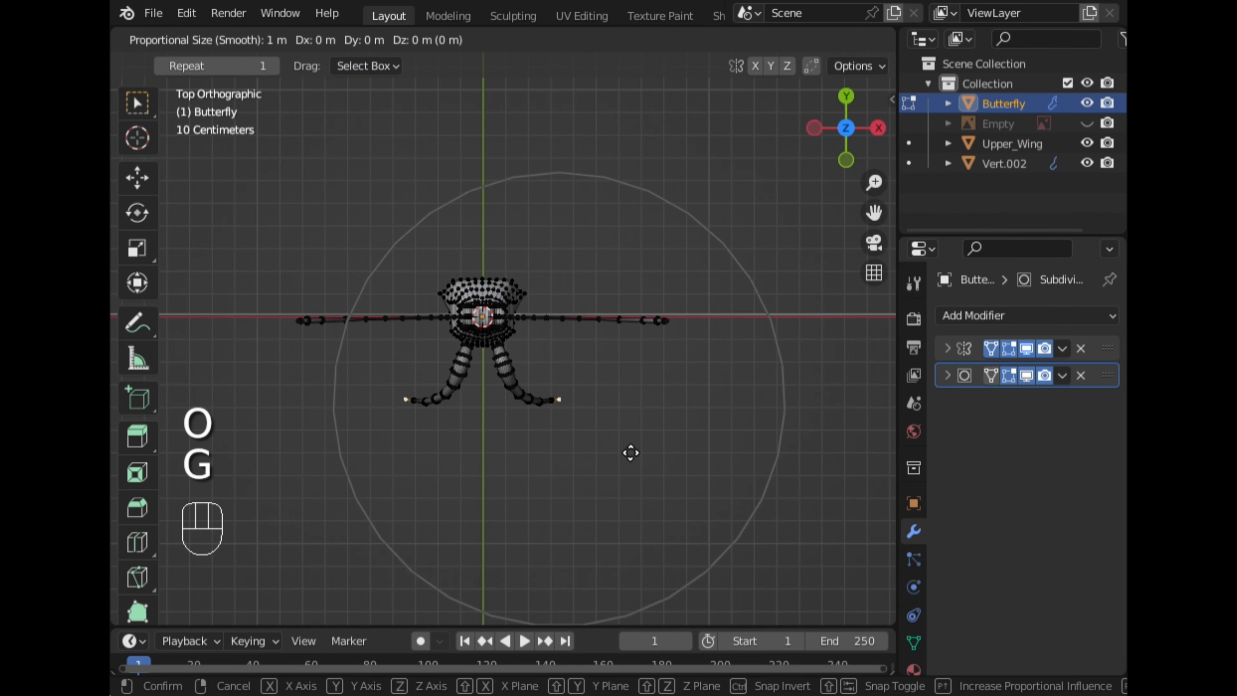
{"action": "scroll", "coordinate": [628, 452], "scroll_direction": "up", "scroll_amount": 12}
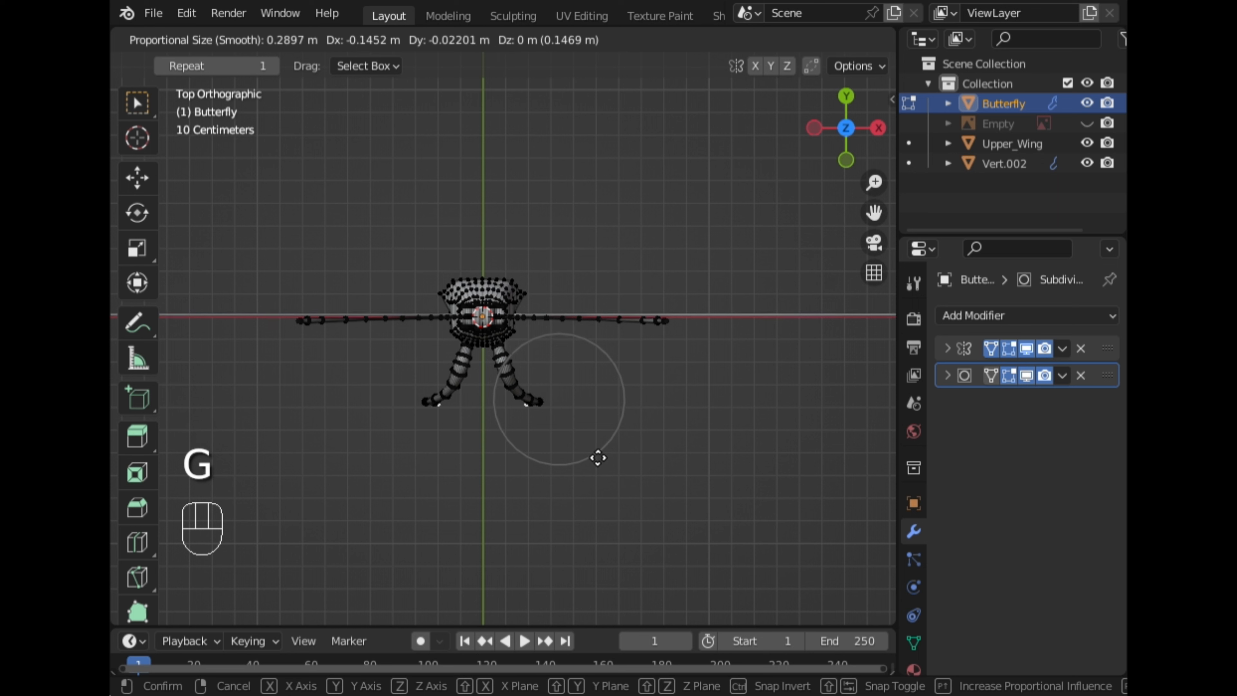
{"action": "scroll", "coordinate": [594, 460], "scroll_direction": "down", "scroll_amount": 5}
{"action": "scroll", "coordinate": [590, 458], "scroll_direction": "down", "scroll_amount": 3}
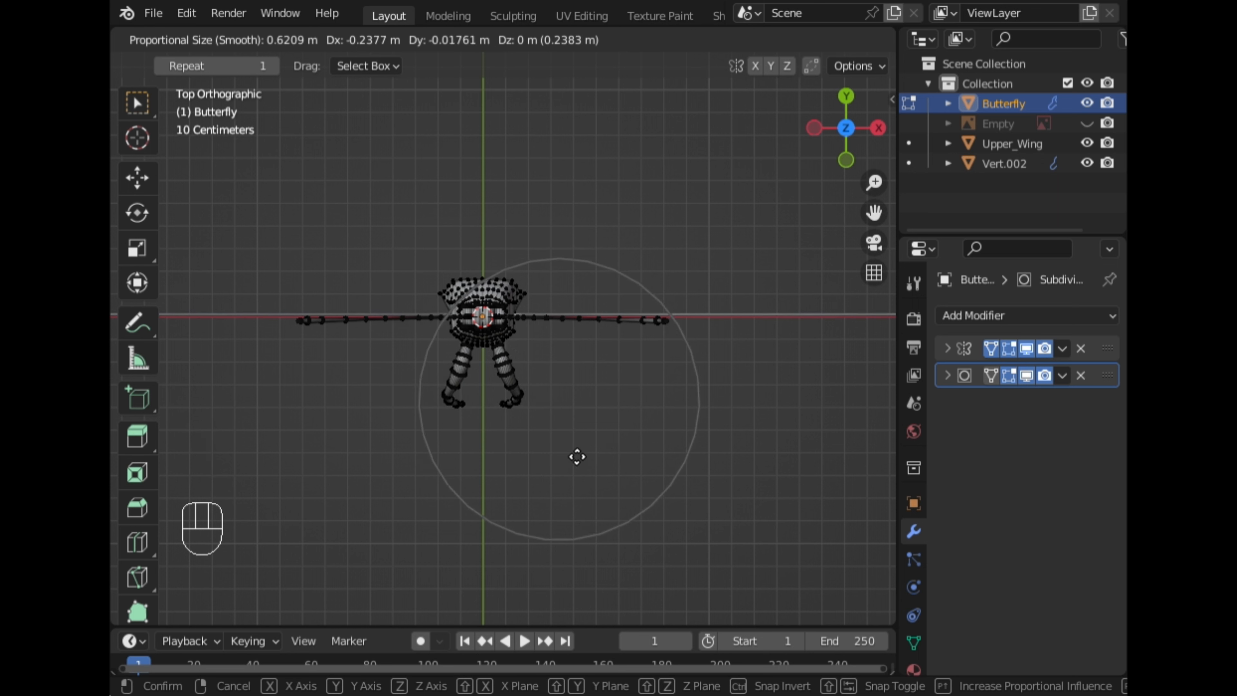
{"action": "left_click", "coordinate": [576, 456]}
Check the reshaped legs against the abdomen and wings in Object Mode
{"action": "middle_click_drag", "start_coordinate": [576, 456], "coordinate": [438, 312]}
{"action": "scroll", "coordinate": [627, 348], "scroll_direction": "up", "scroll_amount": 1}
{"action": "key", "text": "Tab"}
{"action": "scroll", "coordinate": [635, 327], "scroll_direction": "down", "scroll_amount": 4}
{"action": "scroll", "coordinate": [652, 322], "scroll_direction": "up", "scroll_amount": 4}
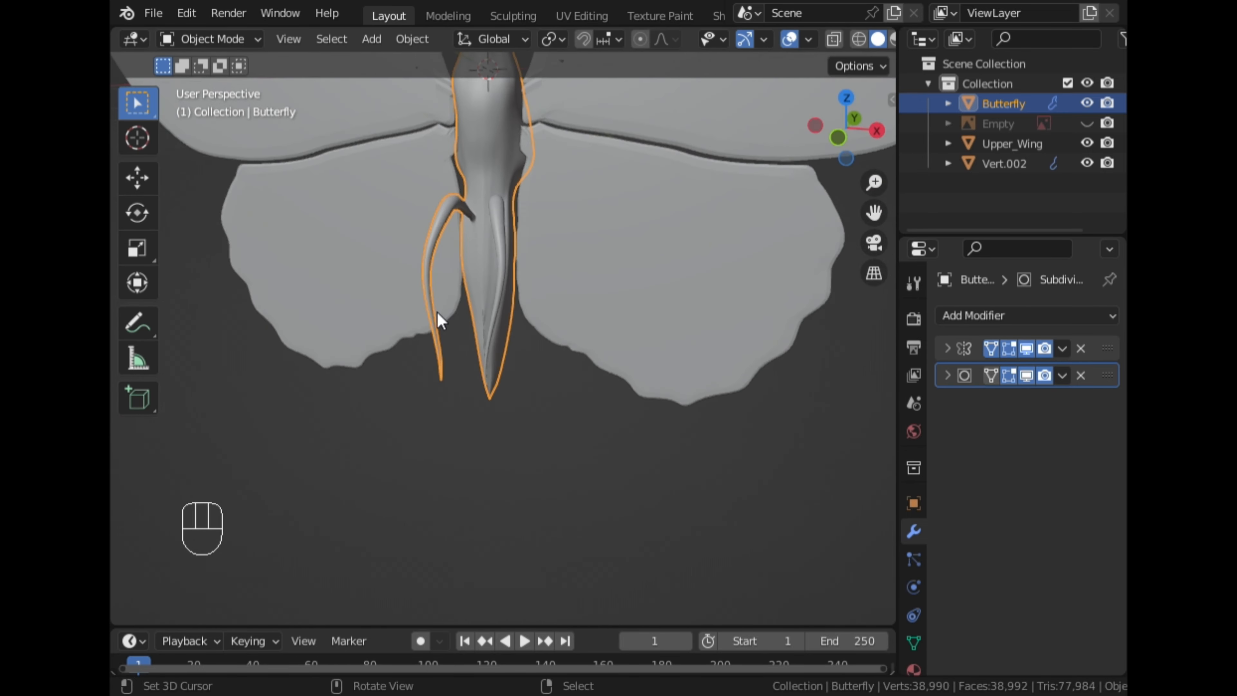
In Edit Mode, dissolve two adjacent faces on the thorax's underside, above the existing legs, into a single face
{"action": "left_click", "coordinate": [837, 139]}
{"action": "left_click_drag", "start_coordinate": [874, 213], "coordinate": [875, 369]}
{"action": "scroll", "coordinate": [682, 226], "scroll_direction": "up", "scroll_amount": 3}
{"action": "key", "text": "Tab"}
{"action": "middle_click_drag", "start_coordinate": [663, 254], "coordinate": [565, 284]}
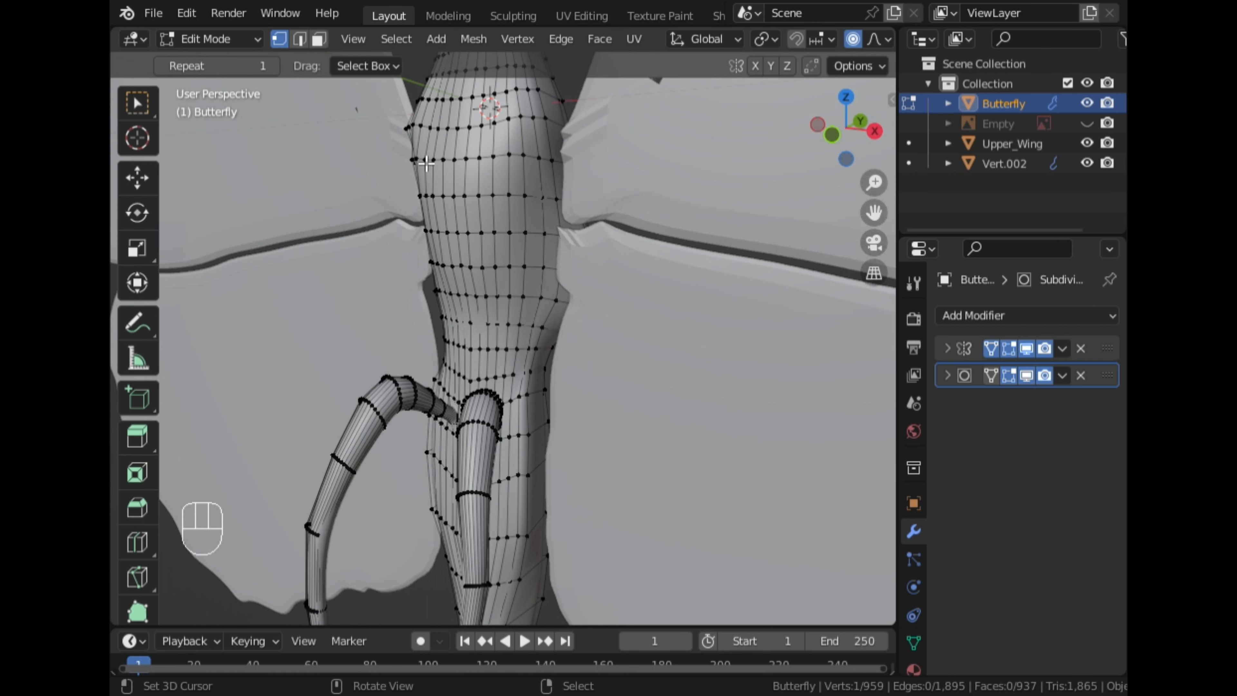
{"action": "left_click", "coordinate": [324, 41]}
{"action": "scroll", "coordinate": [530, 264], "scroll_direction": "up", "scroll_amount": 1}
{"action": "right_click", "coordinate": [486, 197]}
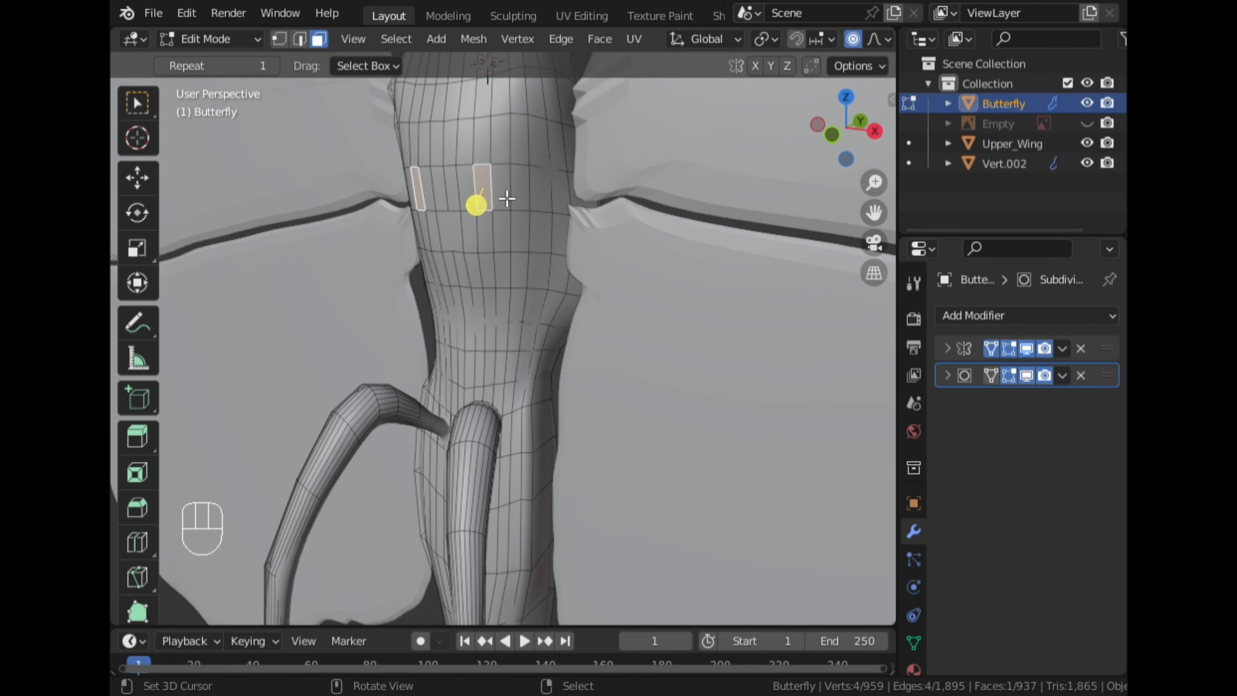
{"action": "right_click", "coordinate": [505, 198], "text": "shift"}
{"action": "middle_click_drag", "start_coordinate": [446, 244], "coordinate": [522, 252]}
{"action": "key", "text": "w"}
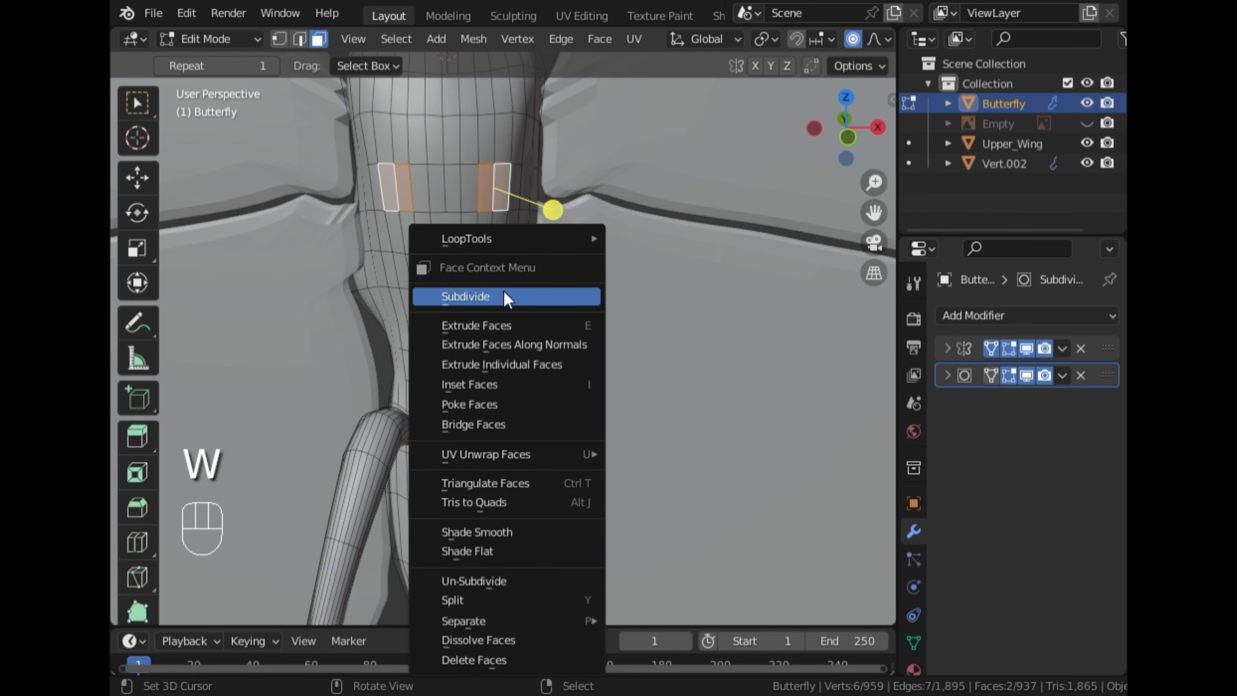
{"action": "key", "text": "w"}
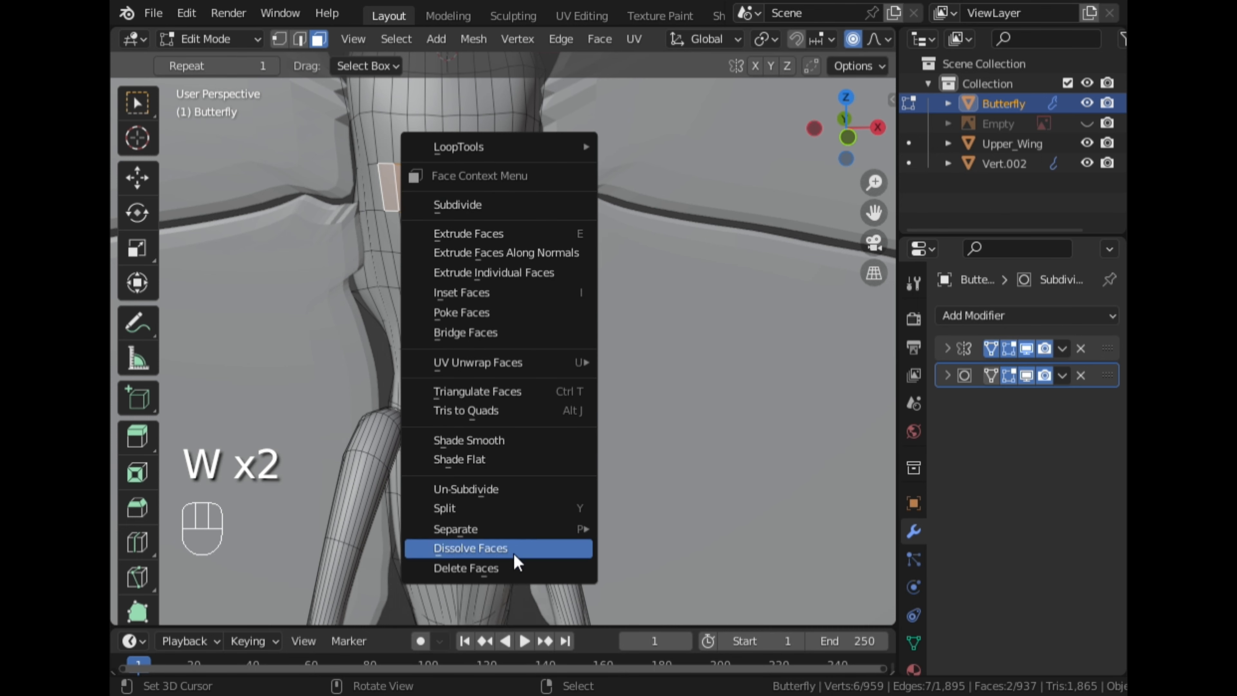
{"action": "left_click", "coordinate": [514, 548]}
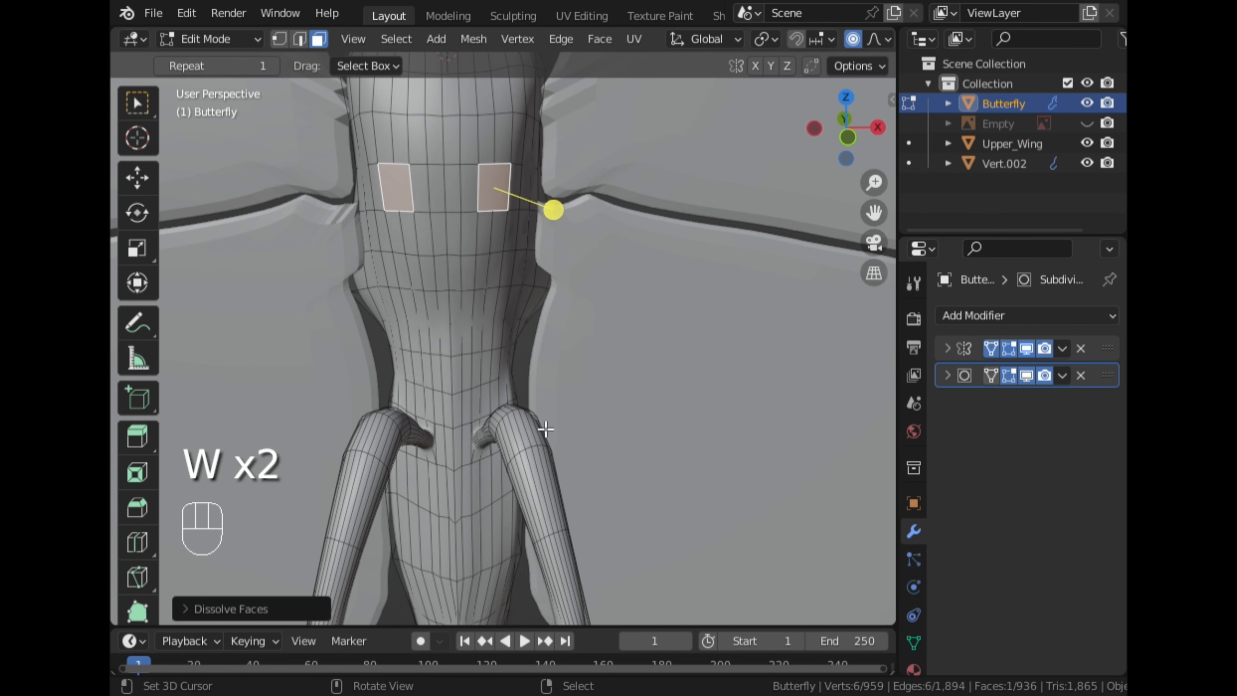
Inset the merged thorax face slightly and subdivide the inset face twice
{"action": "key", "text": "i"}
{"action": "left_click", "coordinate": [775, 307]}
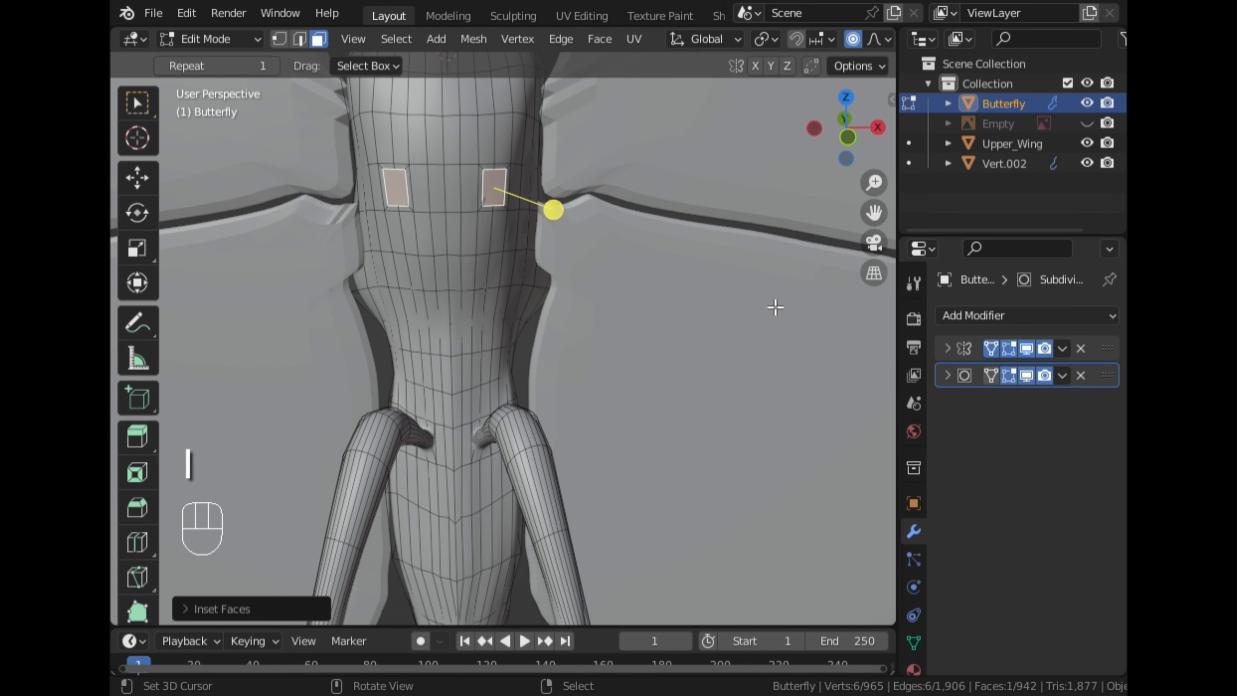
{"action": "middle_click_drag", "start_coordinate": [720, 289], "coordinate": [676, 310]}
{"action": "key", "text": "w"}
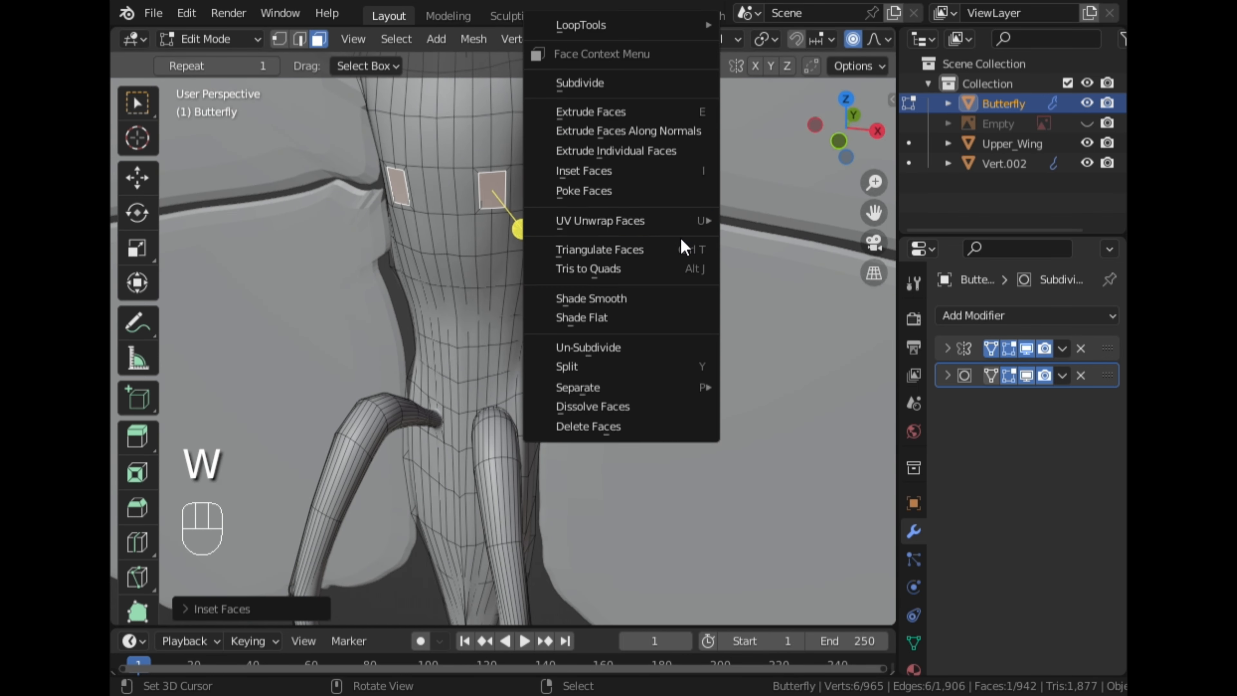
{"action": "left_click", "coordinate": [598, 95]}
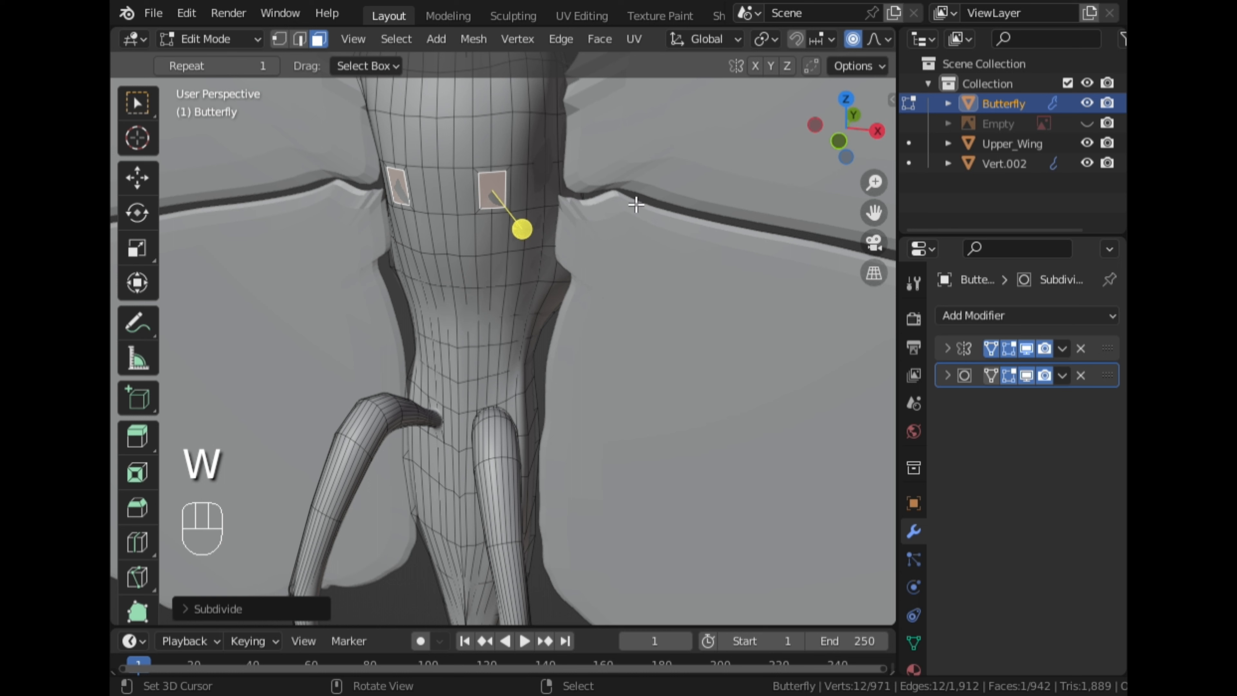
{"action": "key", "text": "shift+r"}
Round the inset face into a circle with LoopTools and scale it down slightly with proportional editing off
{"action": "key", "text": "w"}
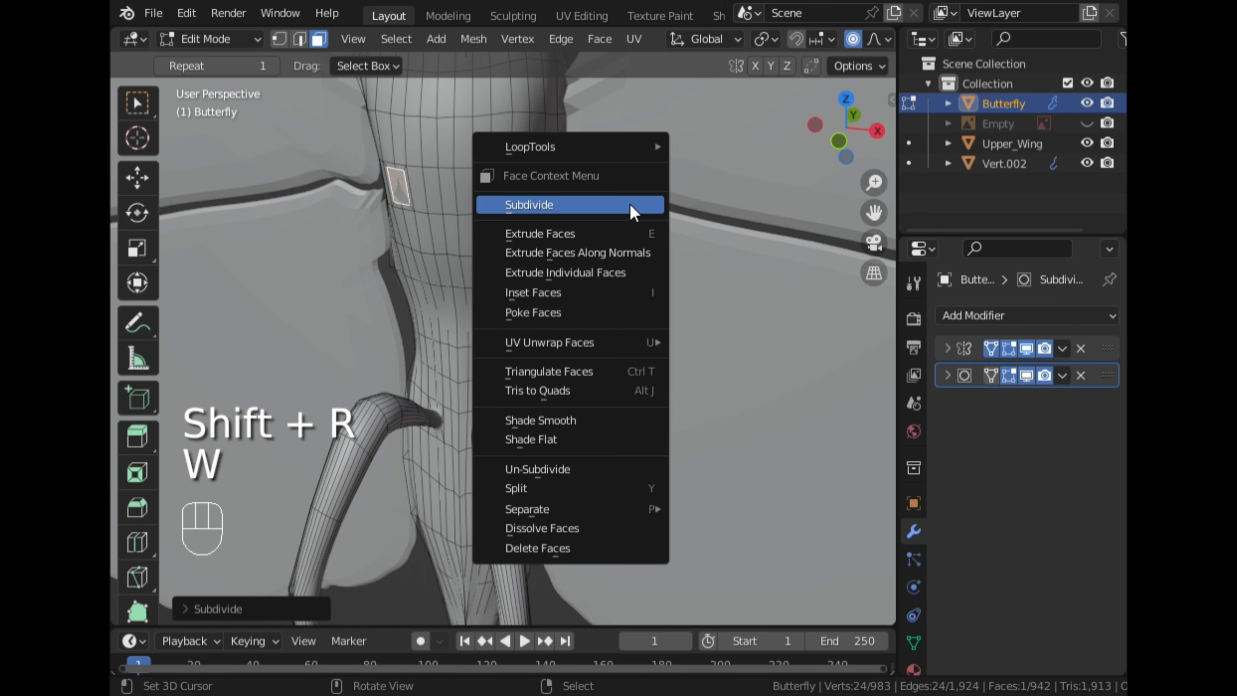
{"action": "mouse_move", "coordinate": [561, 146]}
{"action": "left_click", "coordinate": [720, 164]}
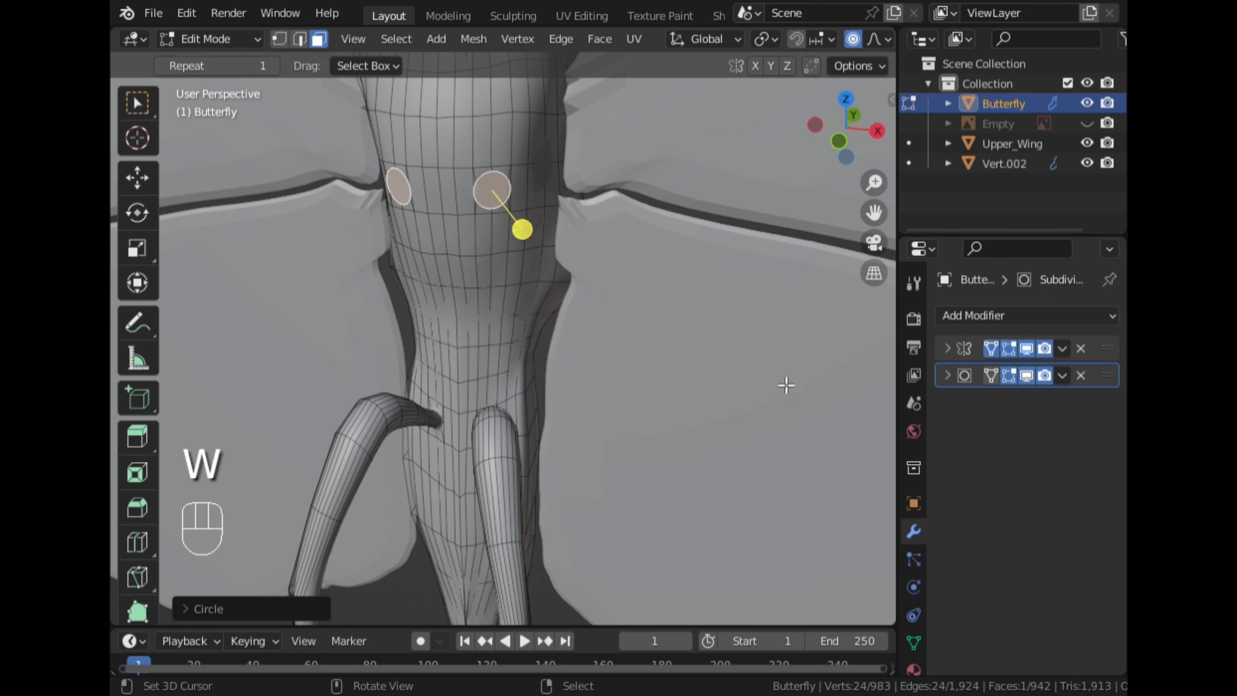
{"action": "key", "text": "s"}
{"action": "right_click", "coordinate": [766, 378]}
{"action": "key", "text": "o"}
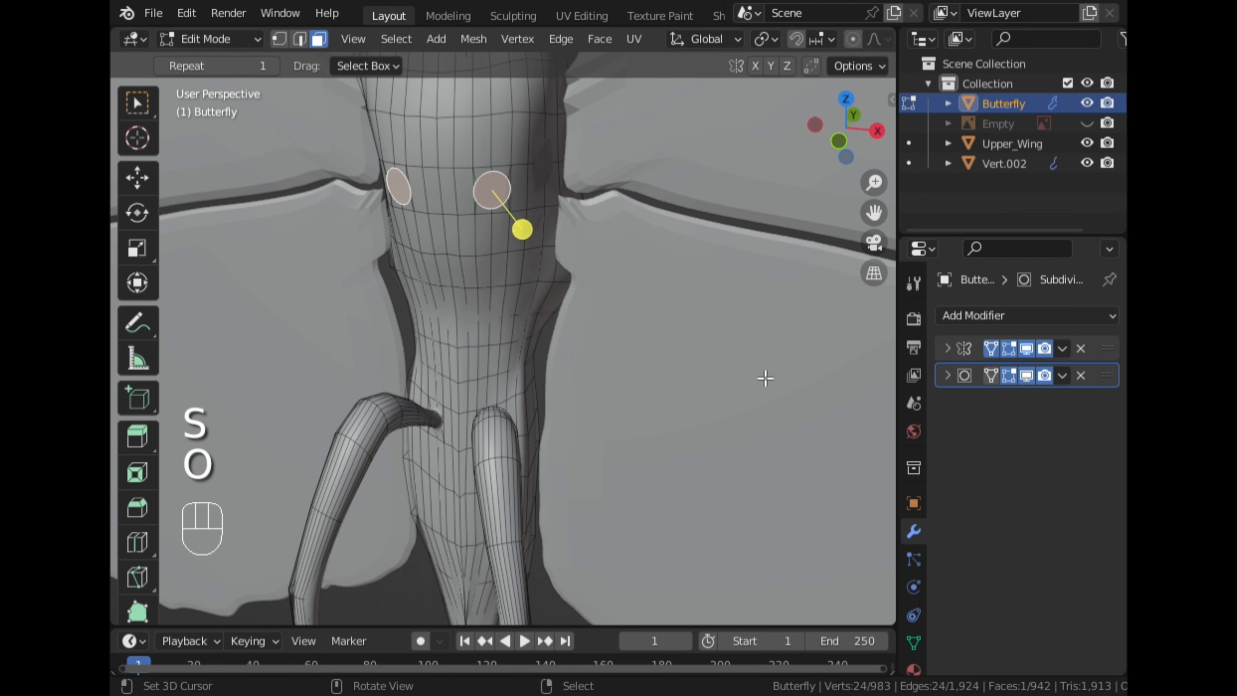
{"action": "key", "text": "s"}
{"action": "left_click", "coordinate": [711, 363]}
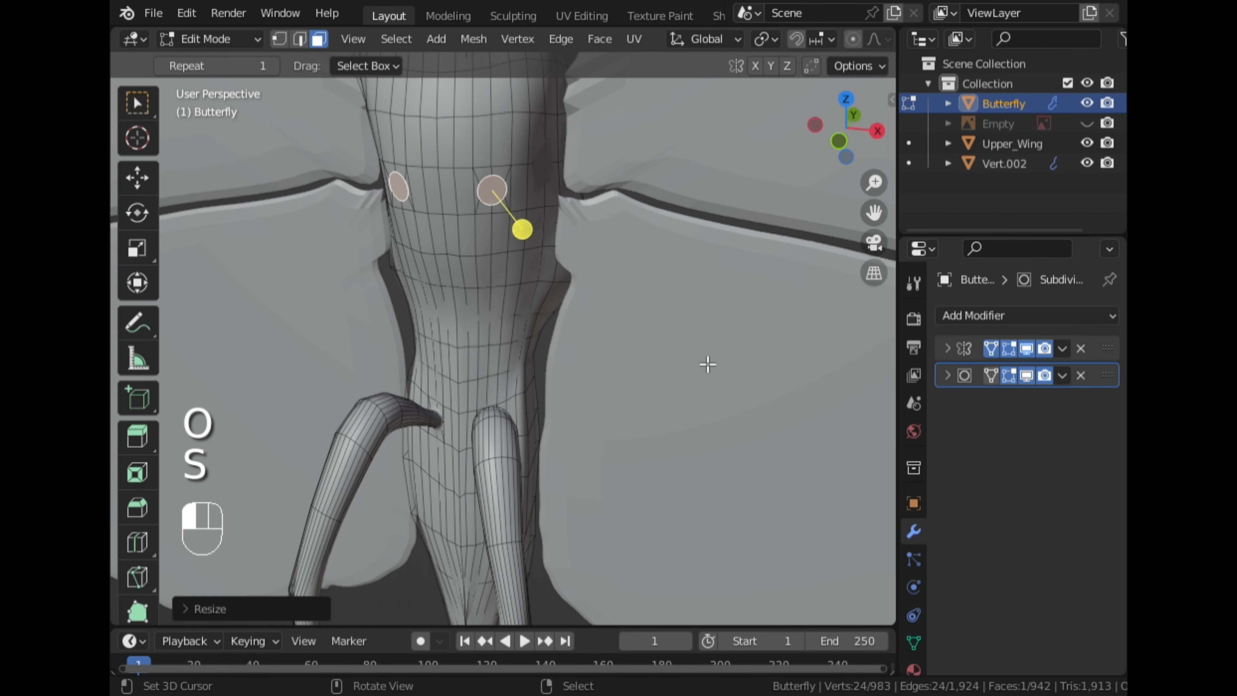
Circle-select the whole existing leg in the right orthographic view with X-ray on
{"action": "middle_click_drag", "start_coordinate": [707, 362], "coordinate": [566, 387]}
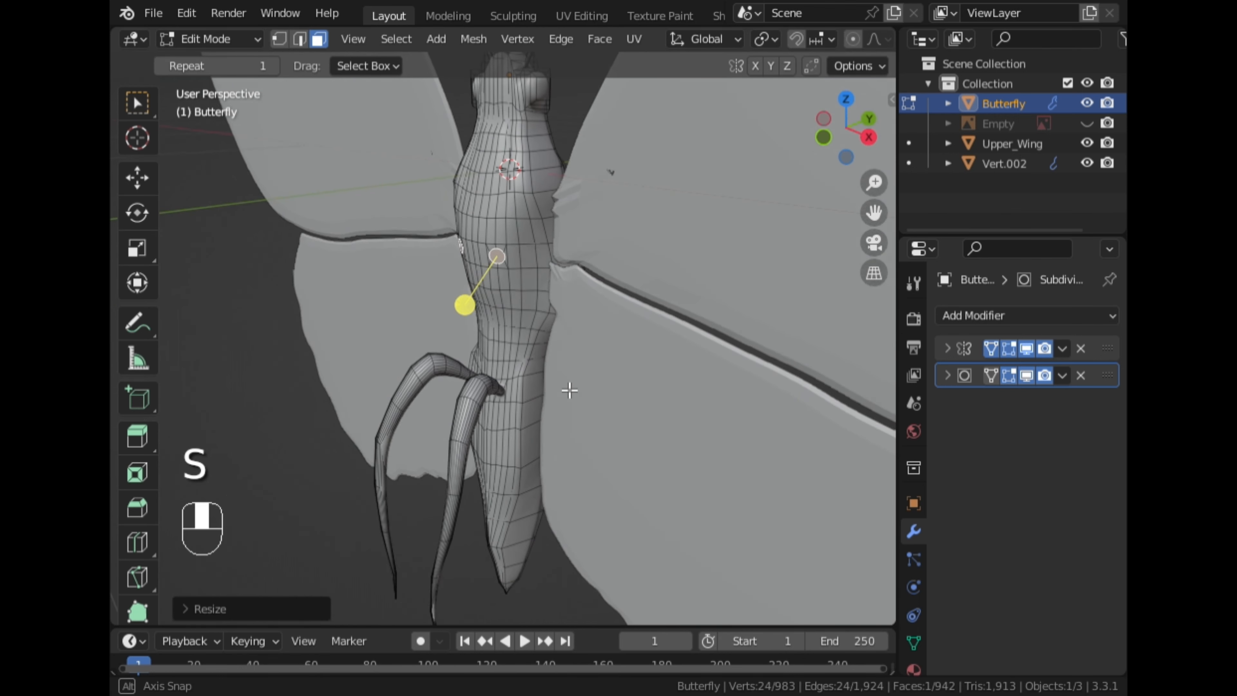
{"action": "left_click", "coordinate": [869, 138]}
{"action": "scroll", "coordinate": [858, 42], "scroll_direction": "down", "scroll_amount": 5}
{"action": "left_click", "coordinate": [855, 38]}
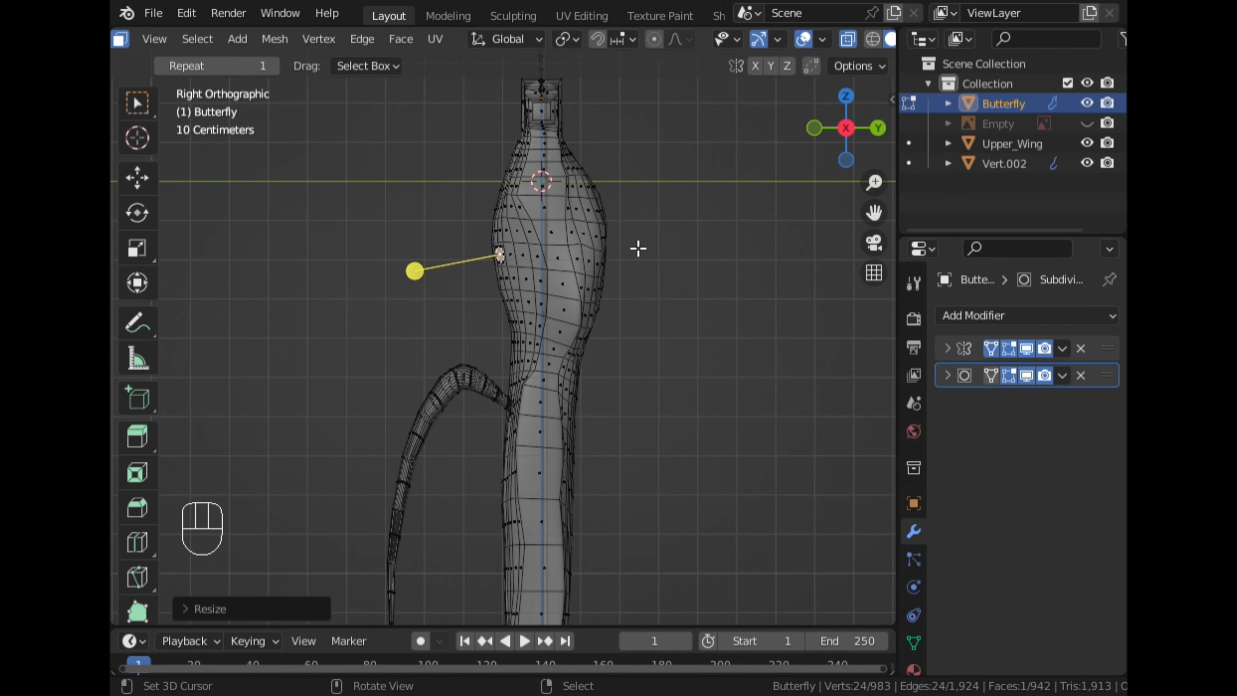
{"action": "scroll", "coordinate": [458, 484], "scroll_direction": "down", "scroll_amount": 3}
{"action": "key", "text": "c"}
{"action": "mouse_move", "coordinate": [442, 505]}
{"action": "left_mouse_down"}
{"action": "mouse_move", "coordinate": [461, 389]}
{"action": "mouse_move", "coordinate": [485, 375]}
{"action": "left_mouse_up"}
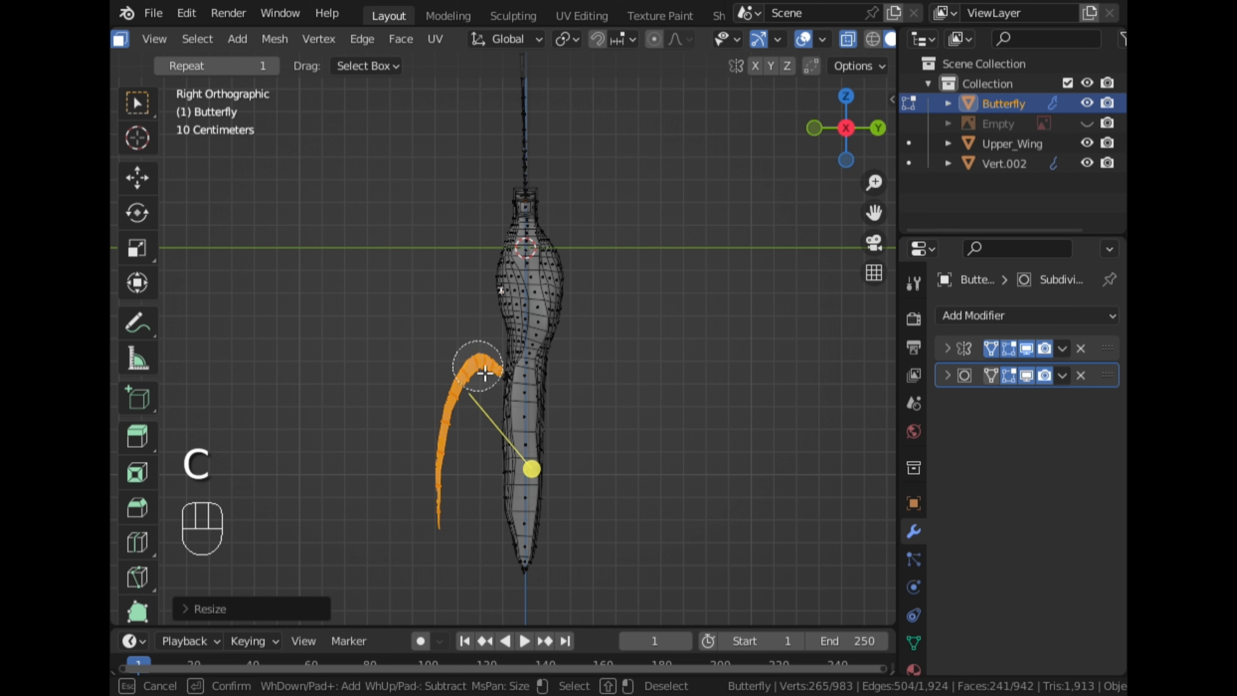
{"action": "key", "text": "Escape"}
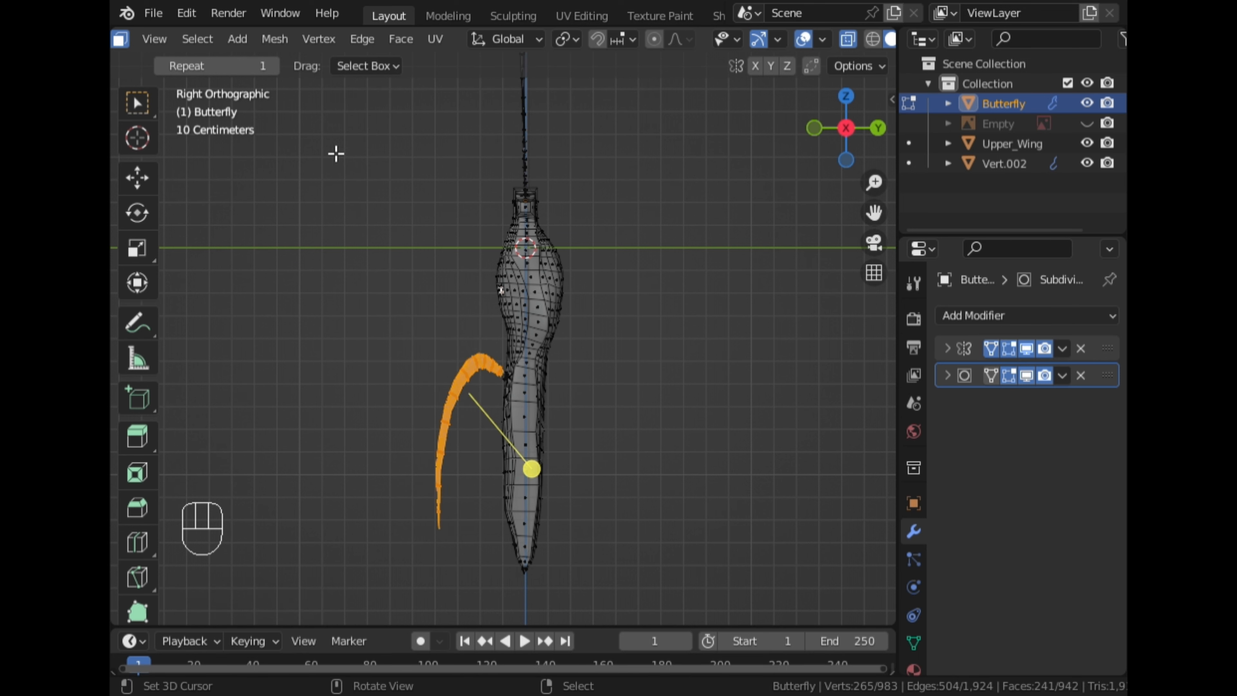
Deselect the circular face on the thorax in vertex mode, keeping only the leg's vertices selected
{"action": "scroll", "coordinate": [275, 44], "scroll_direction": "up", "scroll_amount": 5}
{"action": "scroll", "coordinate": [343, 252], "scroll_direction": "up", "scroll_amount": 5}
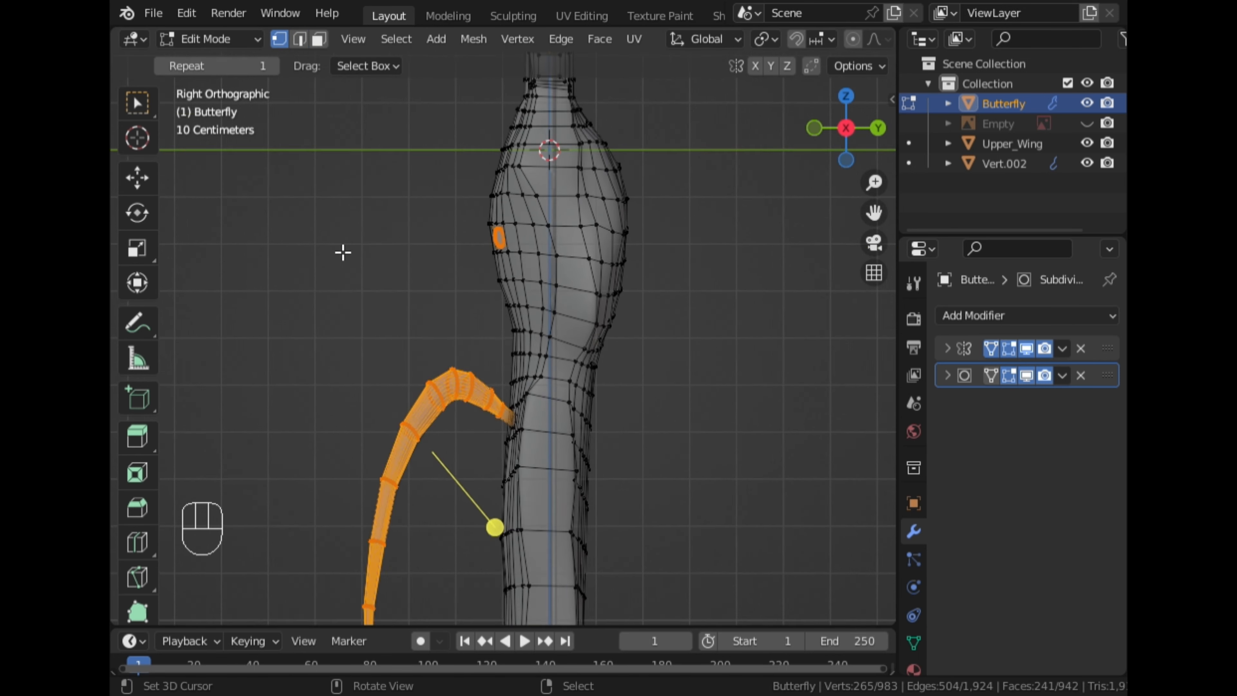
{"action": "key", "text": "c"}
{"action": "left_click_drag", "start_coordinate": [531, 213], "coordinate": [496, 226], "text": "shift"}
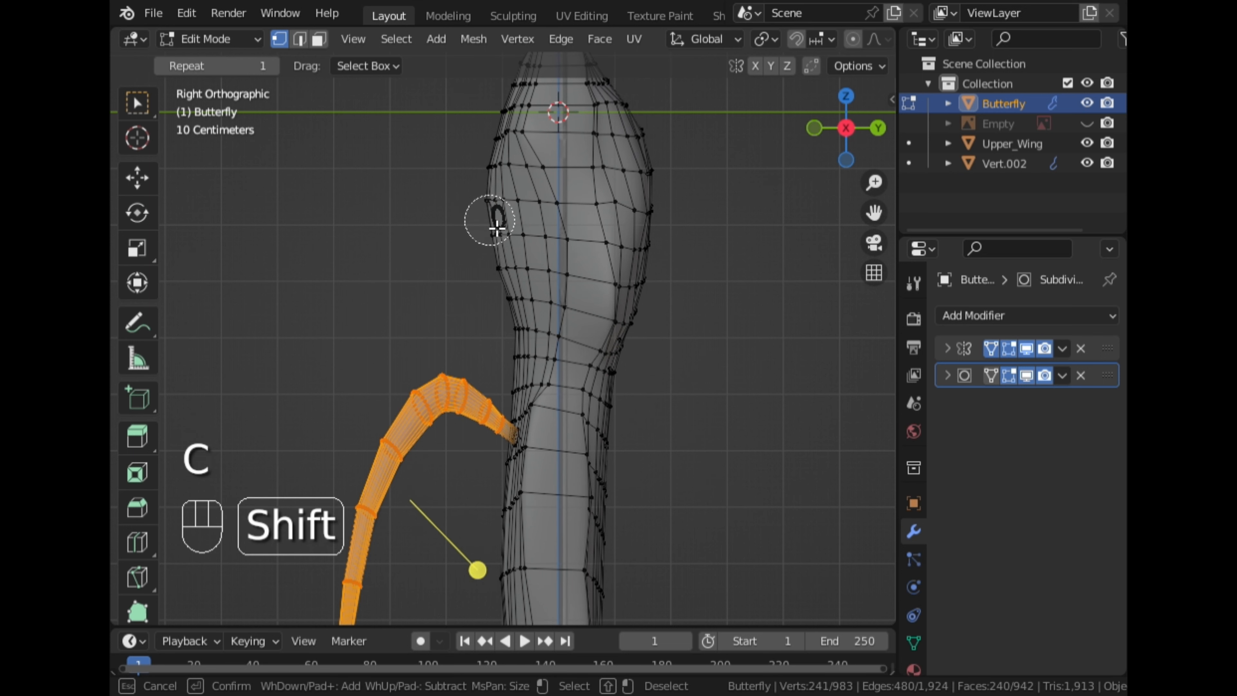
{"action": "right_click", "coordinate": [549, 259]}
{"action": "scroll", "coordinate": [554, 261], "scroll_direction": "down", "scroll_amount": 5}
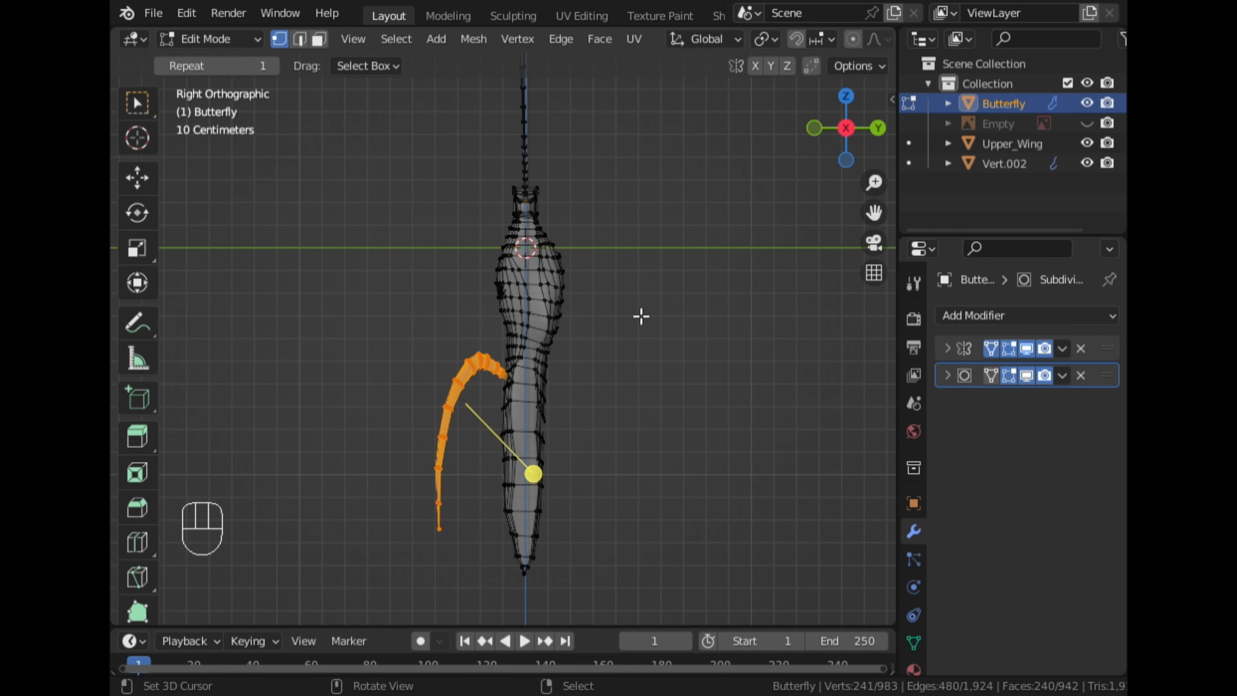
Duplicate the leg upward along Z to the height of the circular thorax face and shift it away from the body along Y
{"action": "key", "text": "shift"}
{"action": "key", "text": "shift+d"}
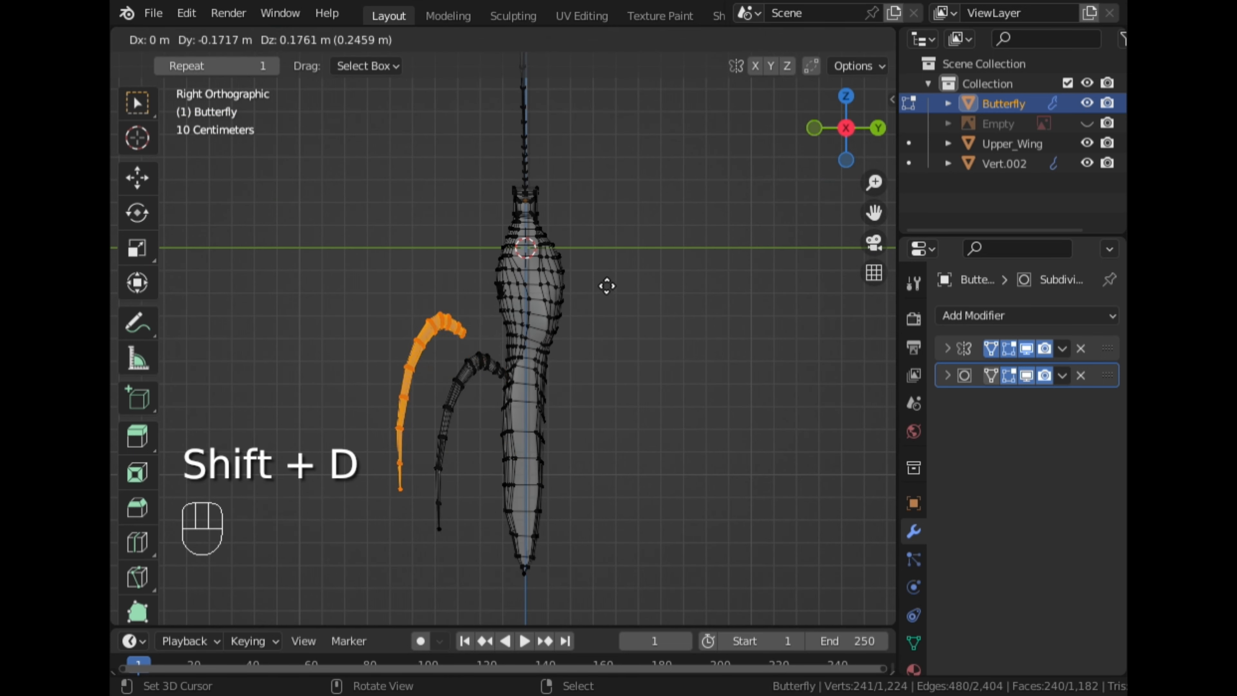
{"action": "key", "text": "z"}
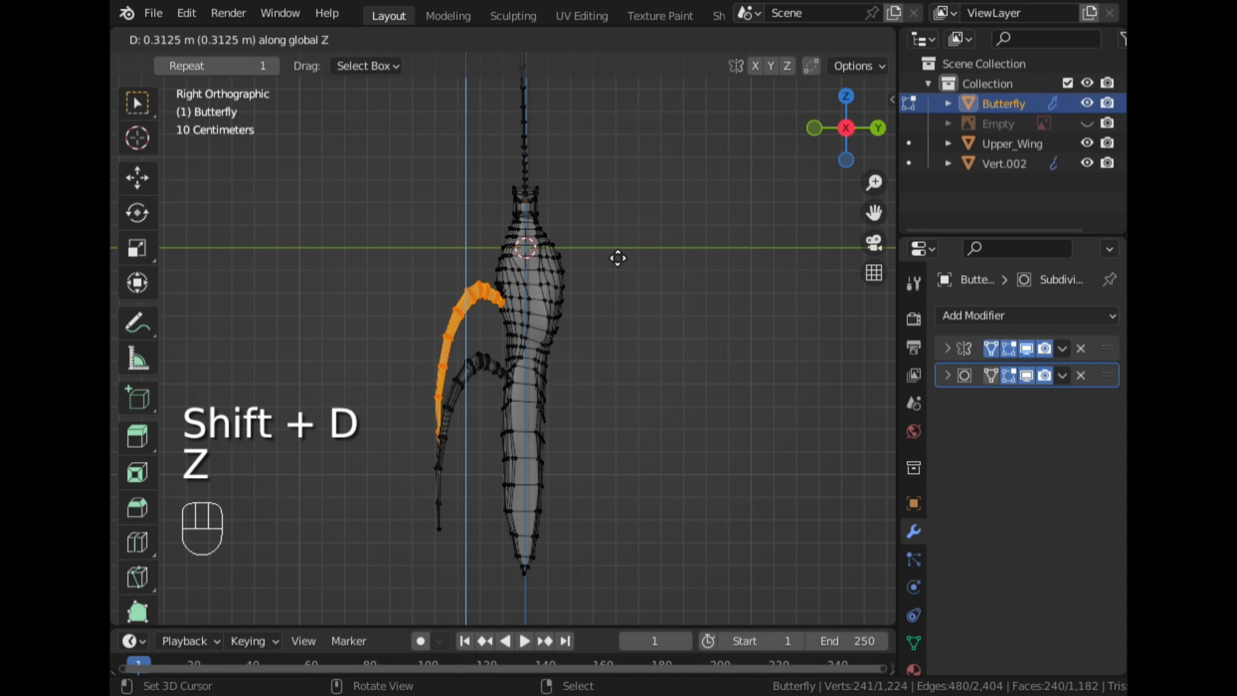
{"action": "left_click", "coordinate": [615, 250]}
{"action": "key", "text": "g"}
{"action": "key", "text": "y"}
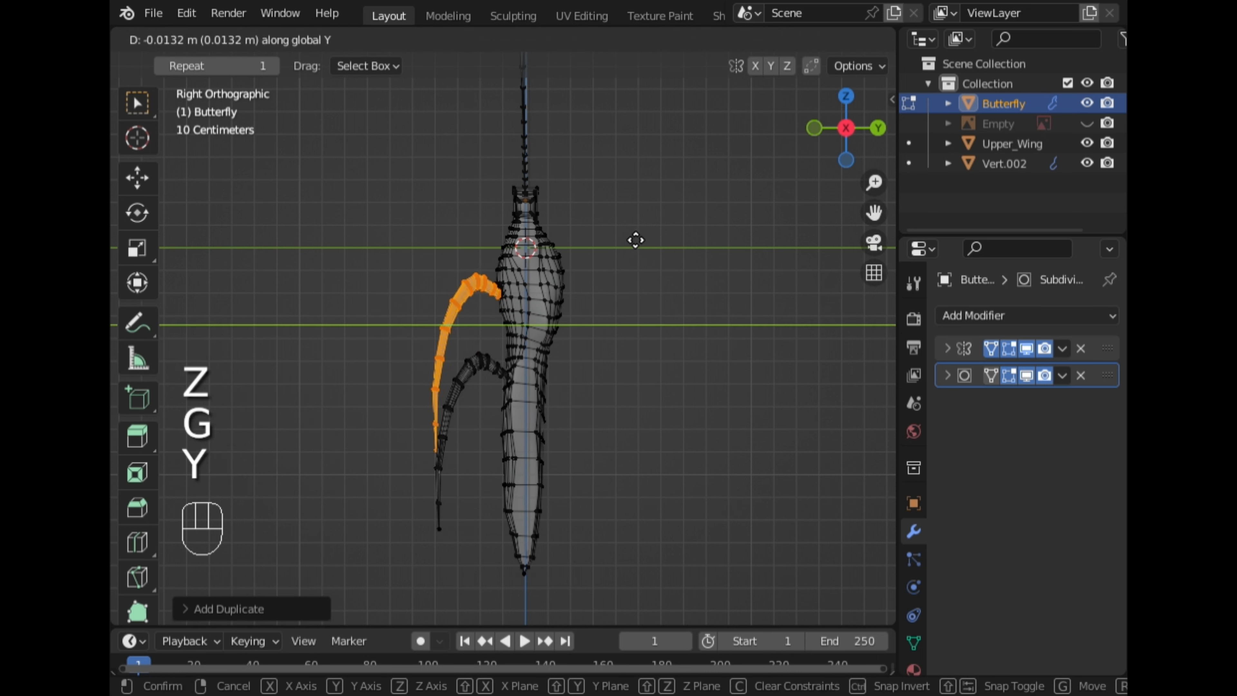
{"action": "left_click", "coordinate": [628, 238]}
Turn off X-ray and raise the duplicated leg slightly along Z in the right view
{"action": "middle_click_drag", "start_coordinate": [627, 238], "coordinate": [360, 291]}
{"action": "scroll", "coordinate": [730, 318], "scroll_direction": "up", "scroll_amount": 3}
{"action": "scroll", "coordinate": [520, 378], "scroll_direction": "up", "scroll_amount": 4}
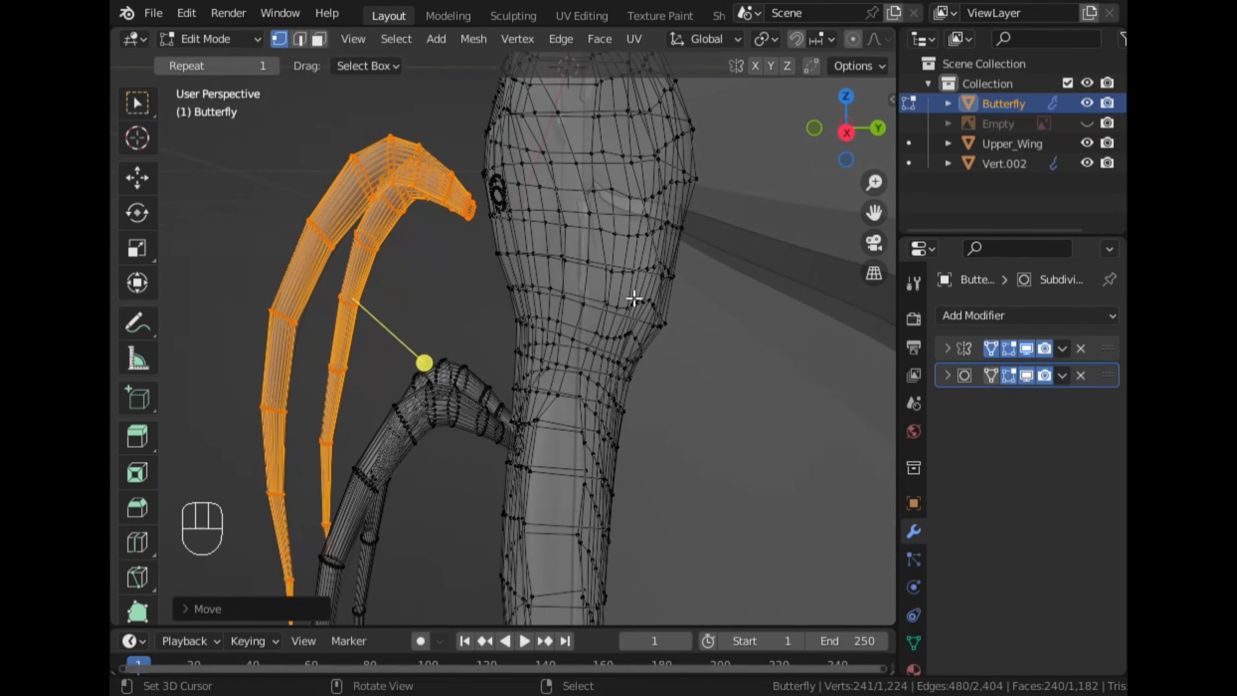
{"action": "left_click", "coordinate": [847, 132]}
{"action": "scroll", "coordinate": [836, 39], "scroll_direction": "down", "scroll_amount": 5}
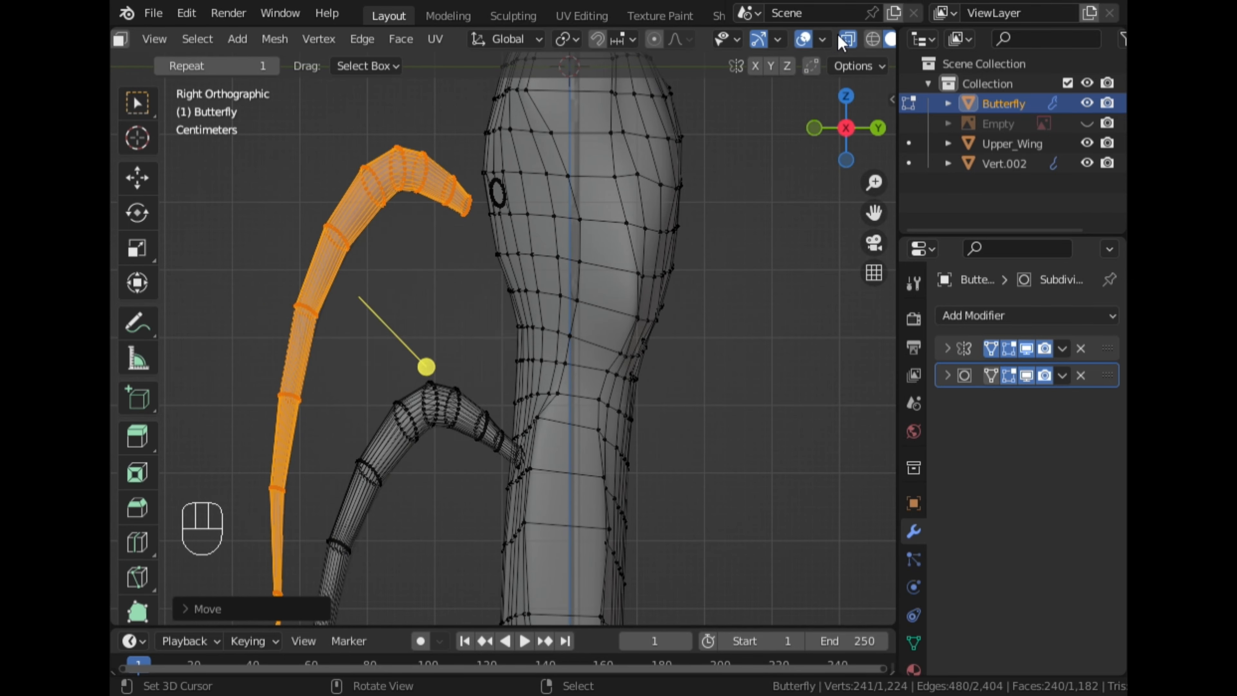
{"action": "left_click", "coordinate": [848, 39]}
{"action": "key", "text": "g"}
{"action": "key", "text": "z"}
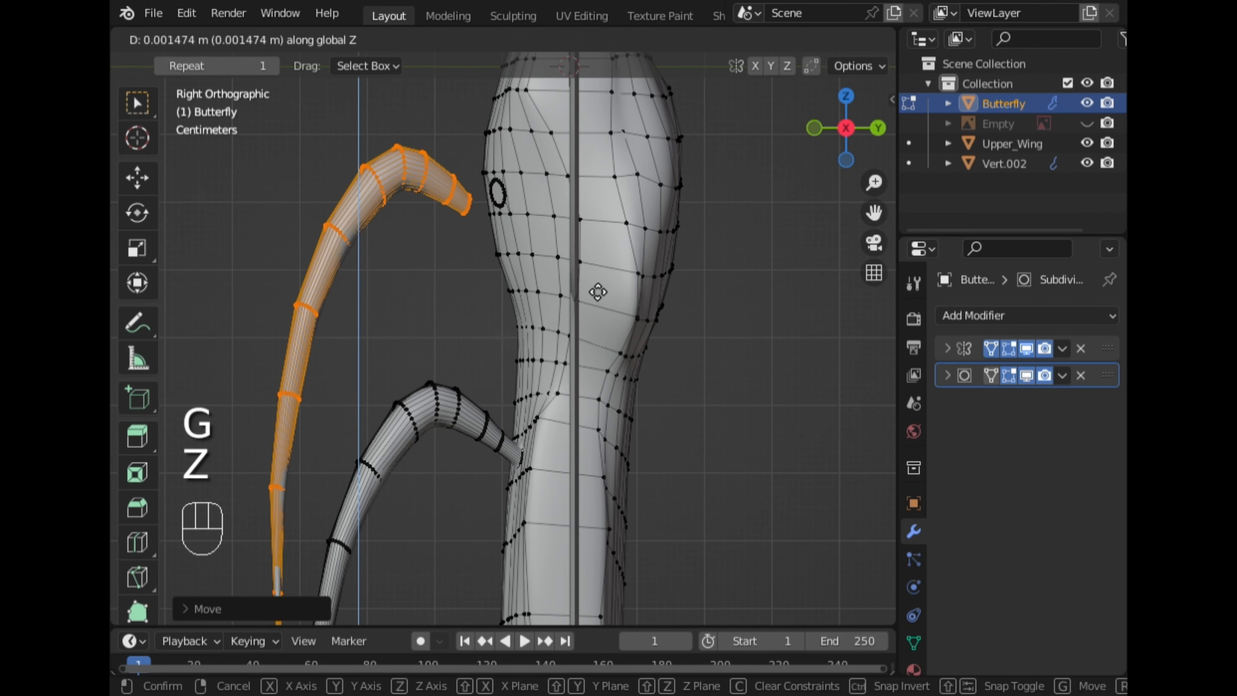
{"action": "left_click", "coordinate": [531, 335]}
{"action": "scroll", "coordinate": [517, 348], "scroll_direction": "down", "scroll_amount": 3}
{"action": "scroll", "coordinate": [496, 346], "scroll_direction": "up", "scroll_amount": 4}
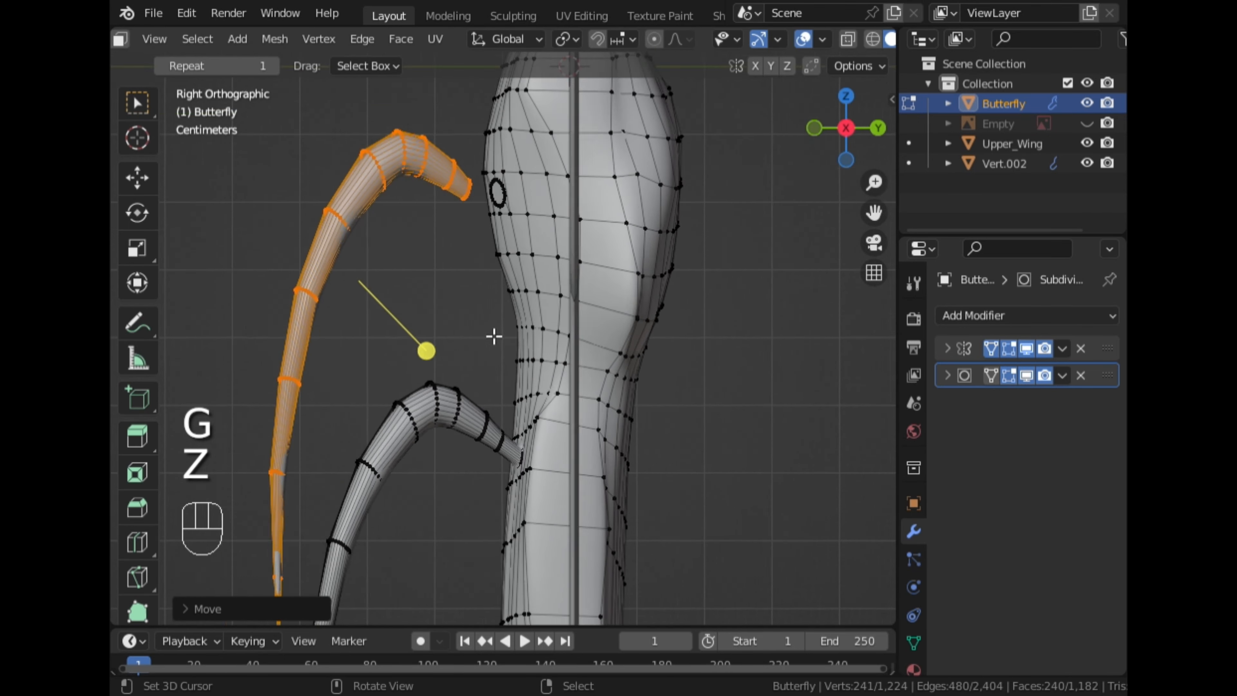
Try to select the duplicated leg's open end loop together with the rim of the circular thorax face
{"action": "right_click", "coordinate": [471, 174]}
{"action": "right_click", "coordinate": [505, 180], "text": "alt"}
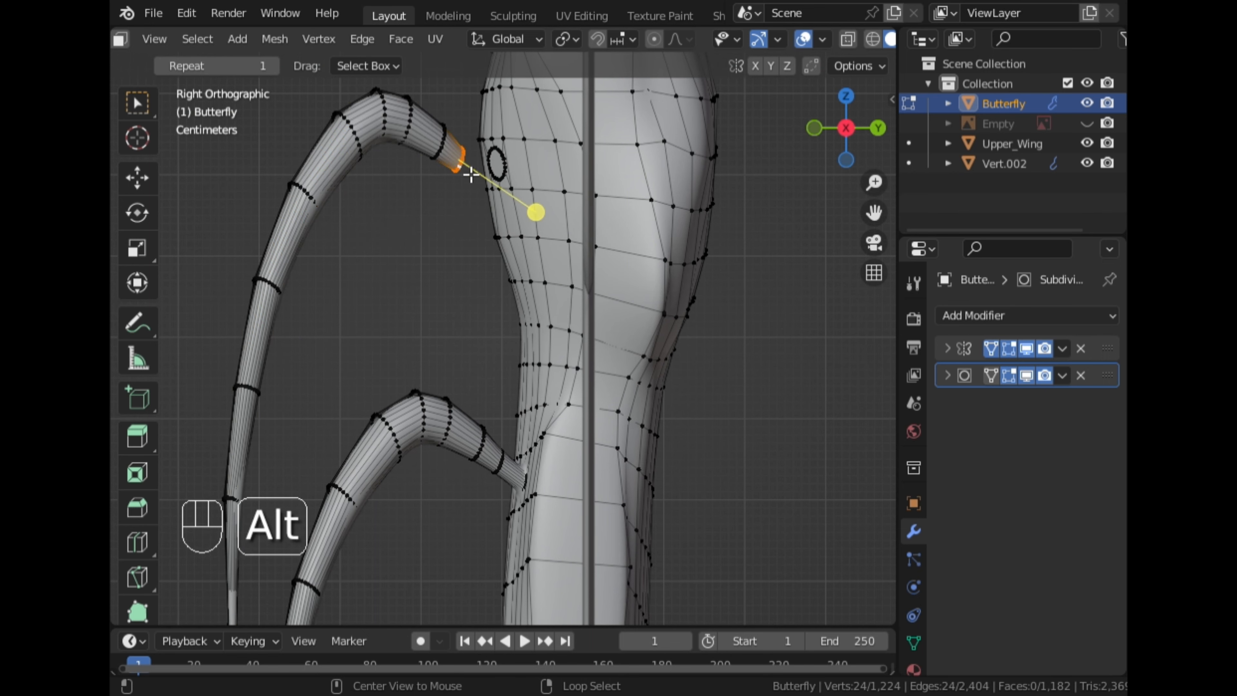
{"action": "right_click", "coordinate": [508, 184], "text": "alt+shift"}
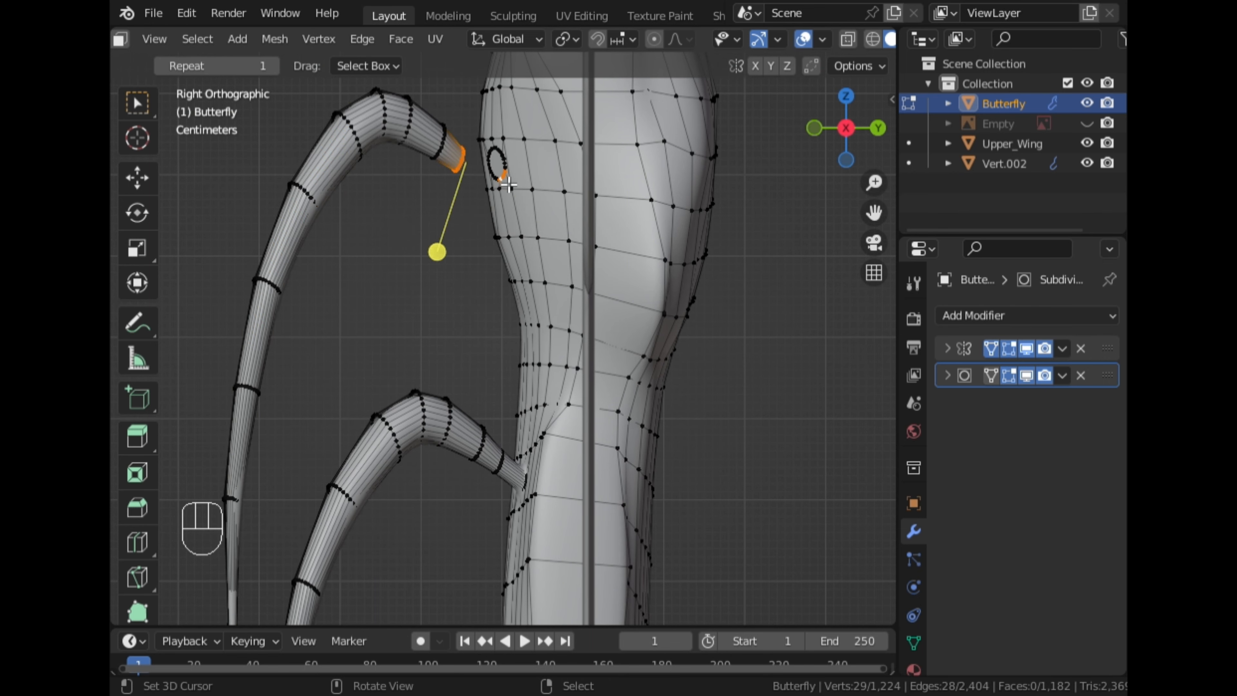
{"action": "key", "text": "ctrl+z"}
Delete the circular face on the thorax to open a hole facing the duplicated leg
{"action": "middle_click_drag", "start_coordinate": [508, 185], "coordinate": [526, 264]}
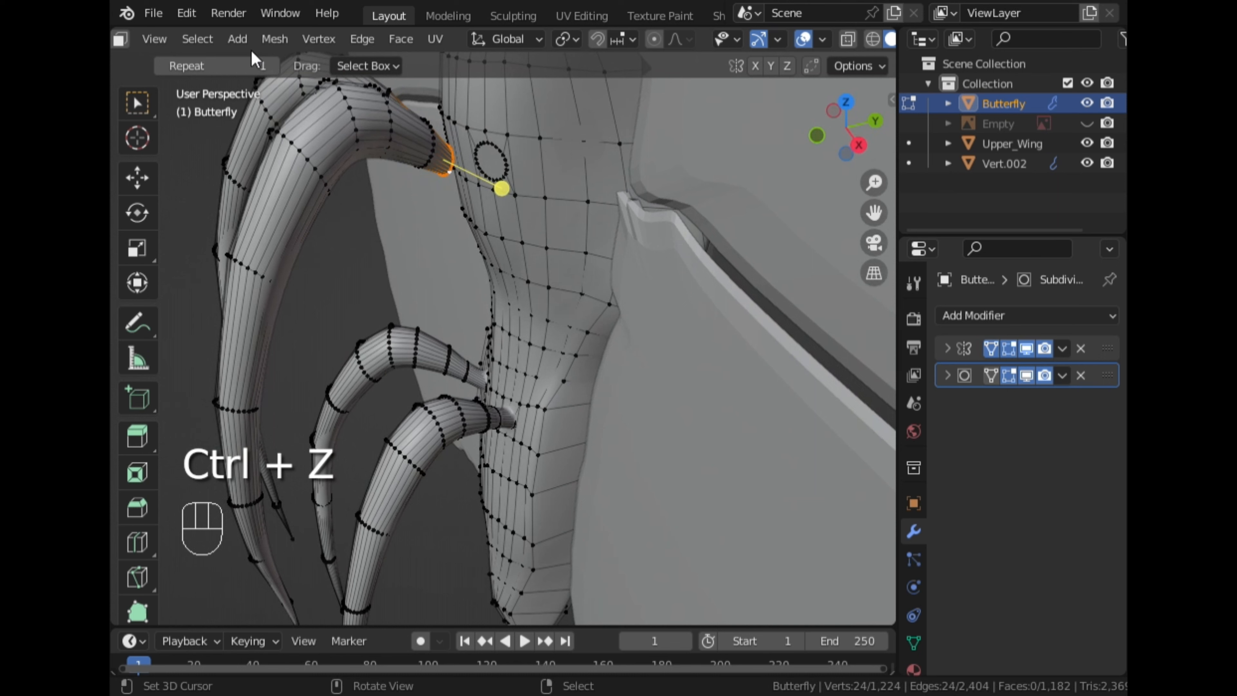
{"action": "scroll", "coordinate": [248, 44], "scroll_direction": "up", "scroll_amount": 6}
{"action": "left_click", "coordinate": [276, 40]}
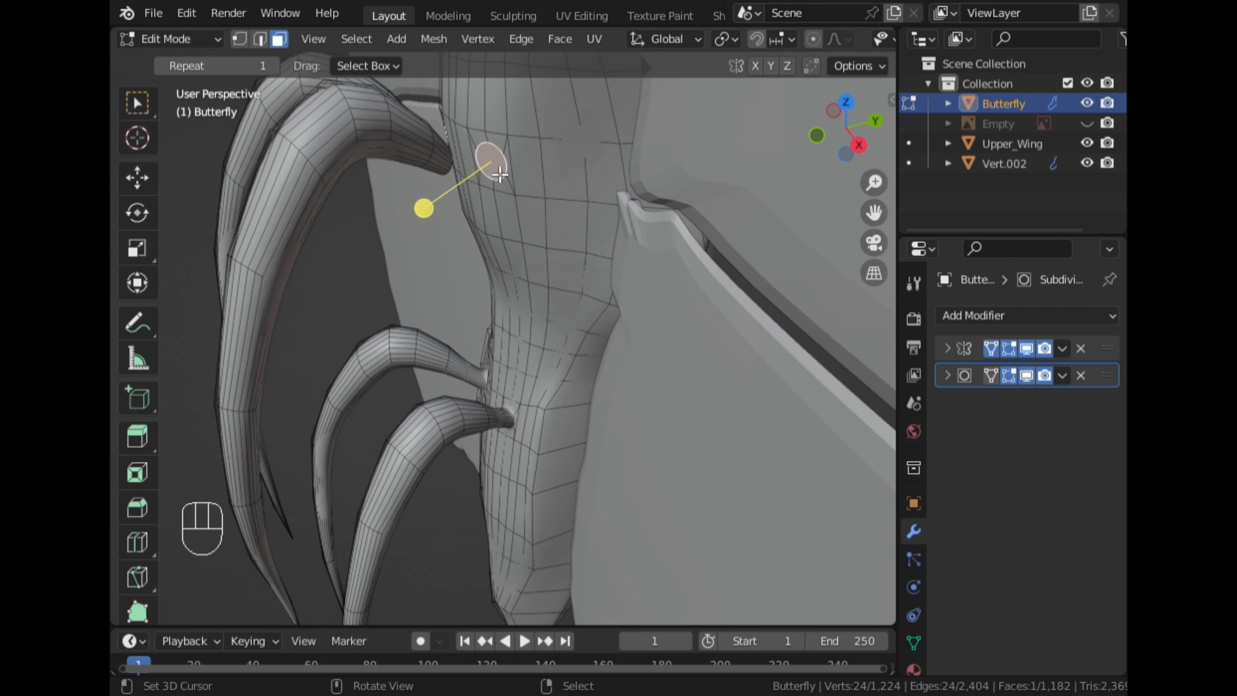
{"action": "key", "text": "x"}
{"action": "left_click", "coordinate": [451, 257]}
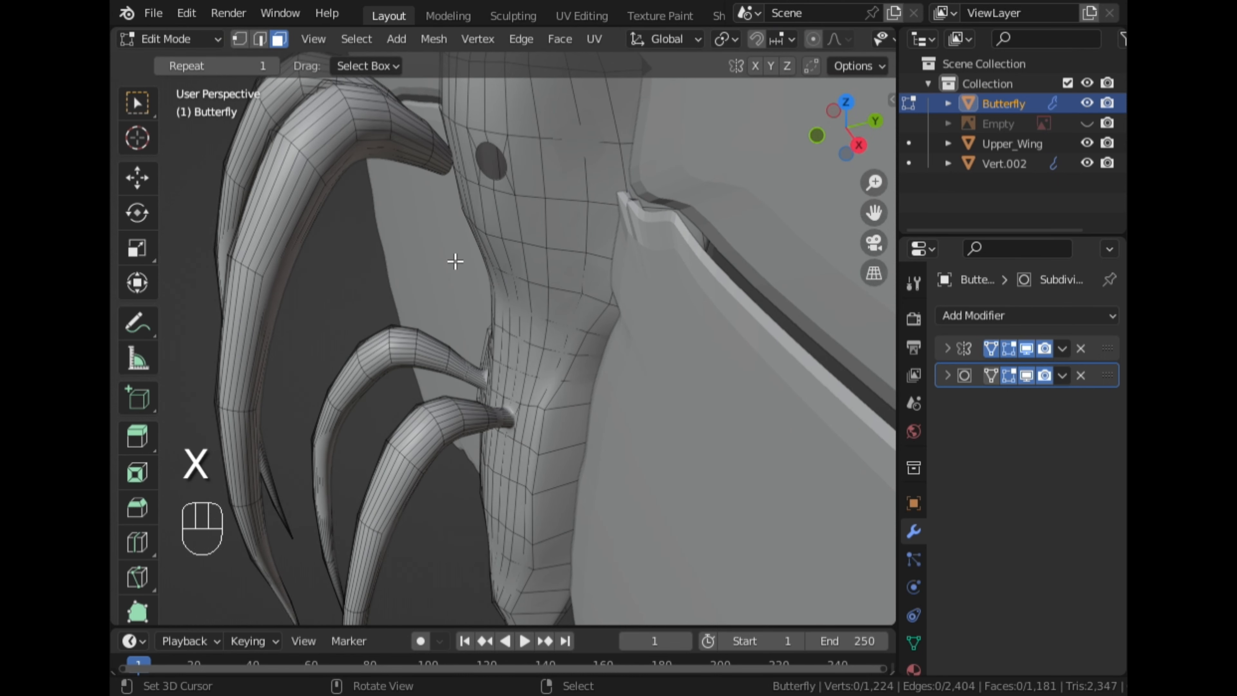
Select all the vertices around the rim of the thorax hole in vertex mode
{"action": "left_click", "coordinate": [239, 39]}
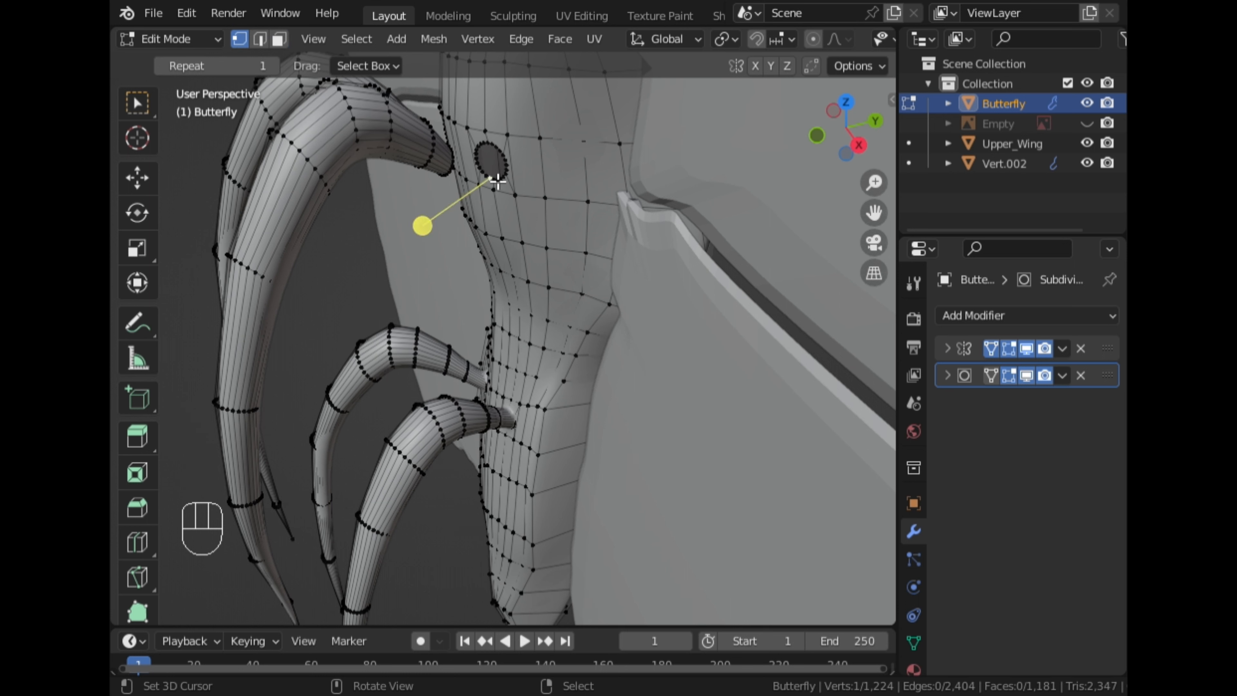
{"action": "key", "text": "alt"}
{"action": "left_click", "coordinate": [489, 155]}
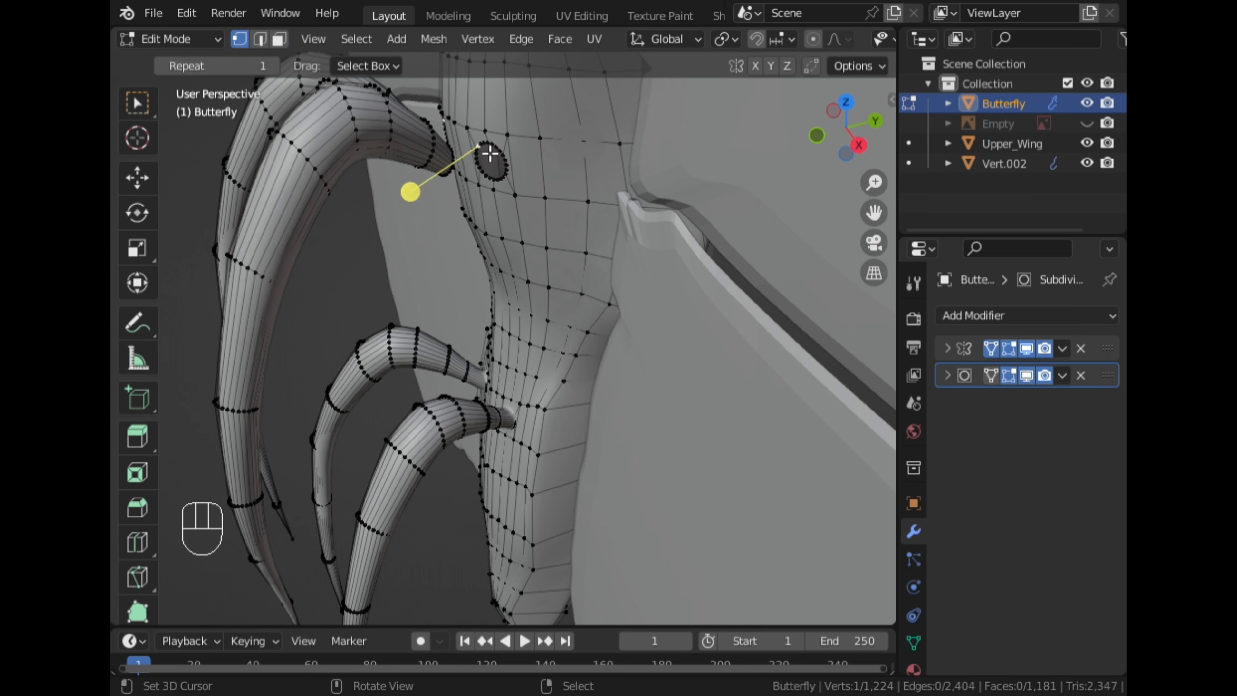
{"action": "left_click", "coordinate": [501, 185], "text": "ctrl"}
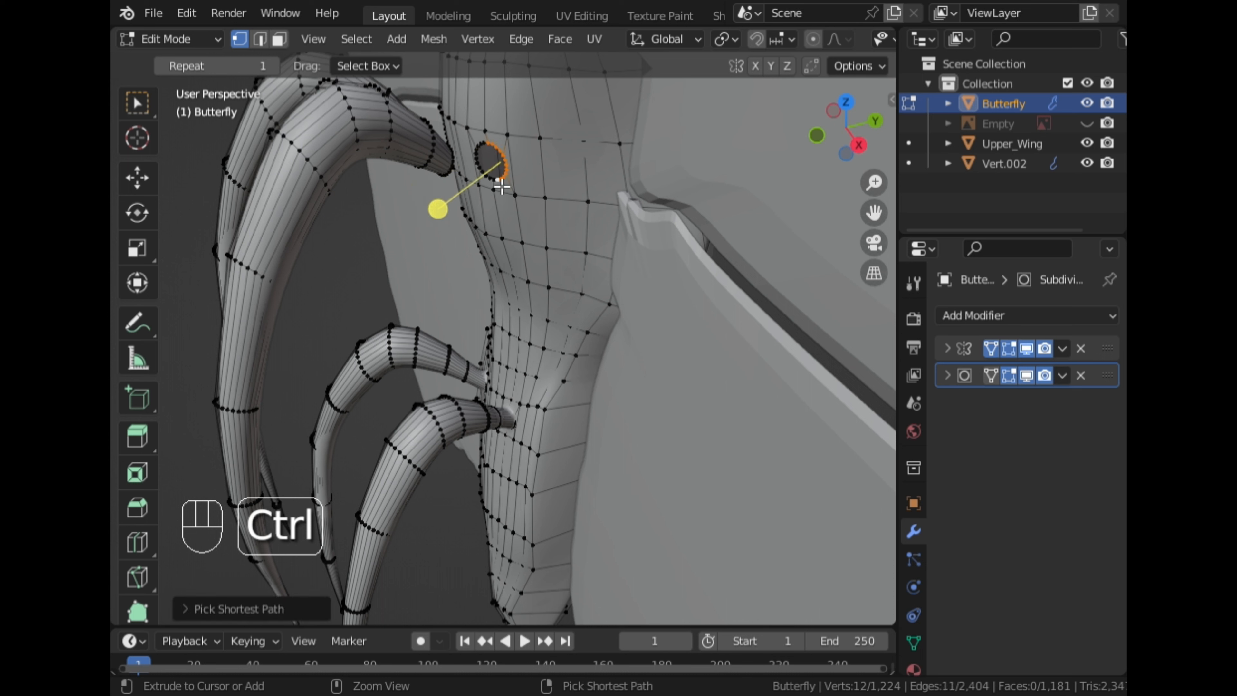
{"action": "left_click", "coordinate": [489, 155], "text": "shift"}
{"action": "middle_click_drag", "start_coordinate": [487, 157], "coordinate": [422, 165]}
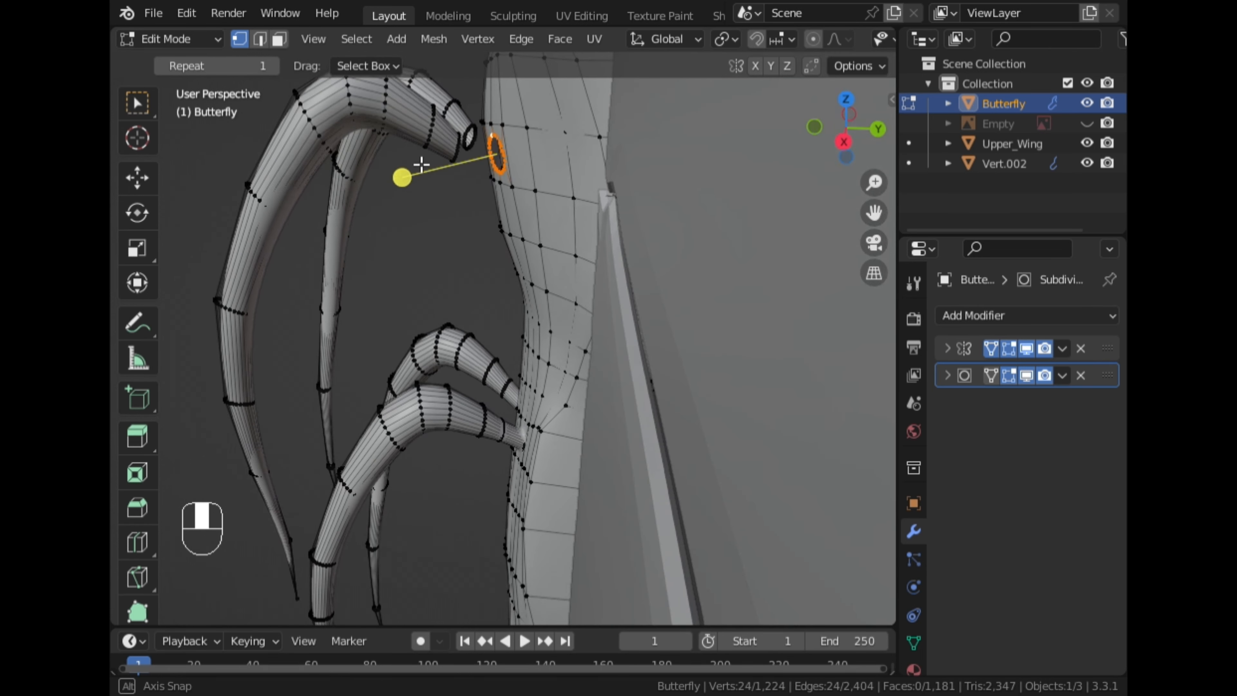
Add the duplicated upper leg's open end loop to the selected thorax hole rim, bridge the edge loops, and return to Object Mode
{"action": "left_click", "coordinate": [463, 157], "text": "shift"}
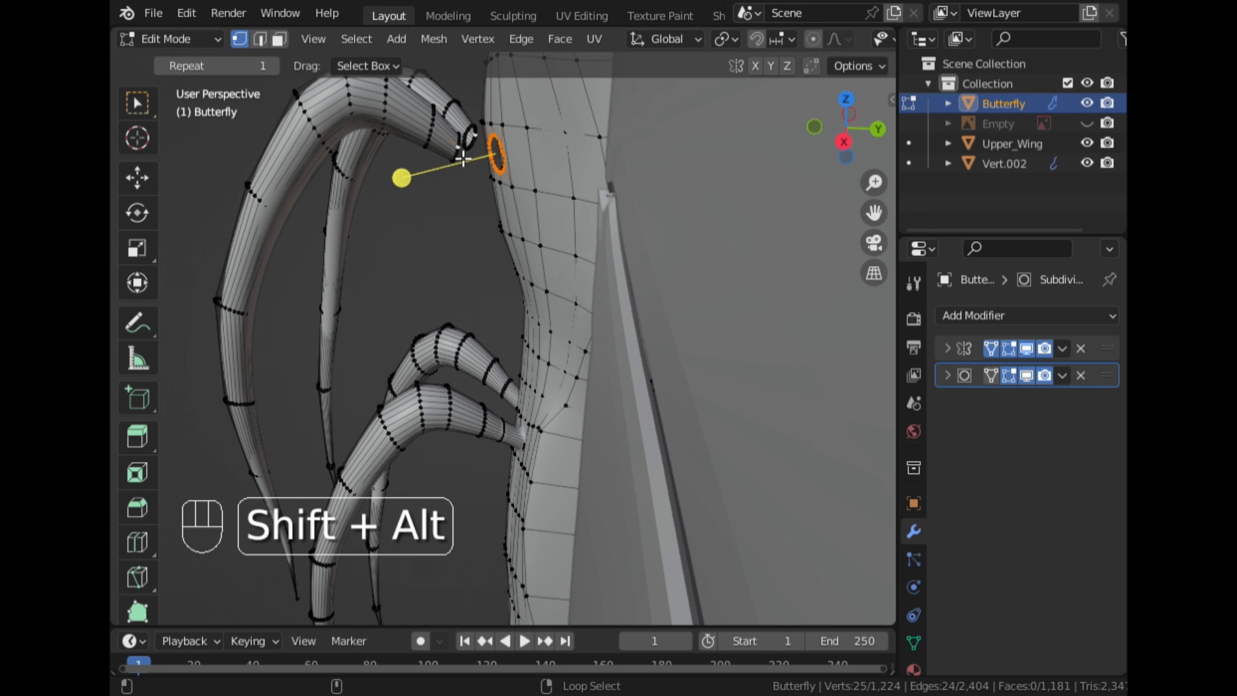
{"action": "left_click", "coordinate": [462, 157], "text": "alt+shift"}
{"action": "middle_click_drag", "start_coordinate": [467, 207], "coordinate": [466, 200]}
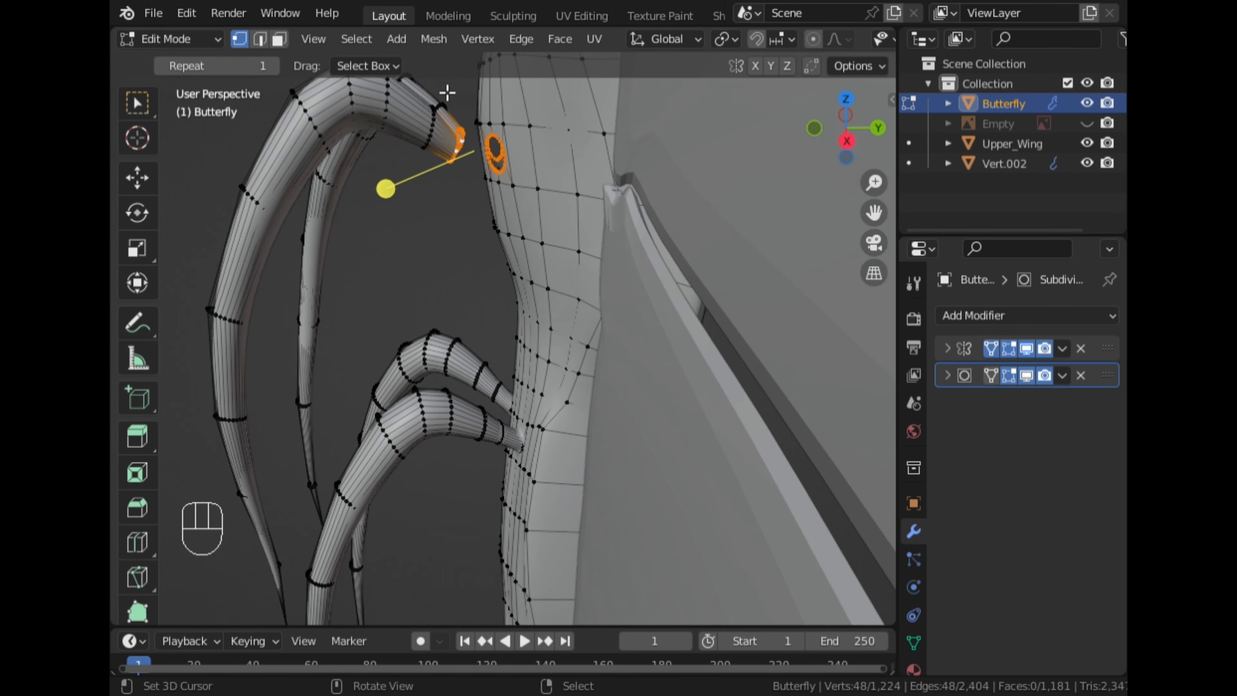
{"action": "left_click", "coordinate": [558, 41]}
{"action": "left_click", "coordinate": [520, 39]}
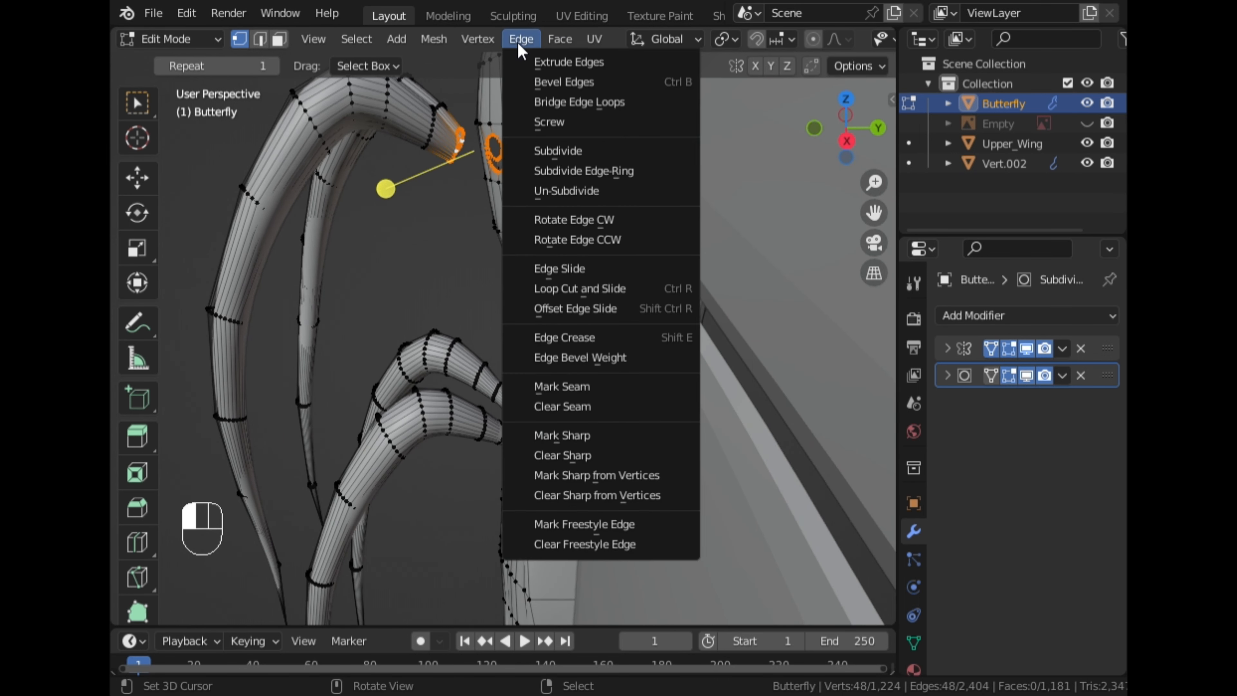
{"action": "left_click", "coordinate": [555, 104]}
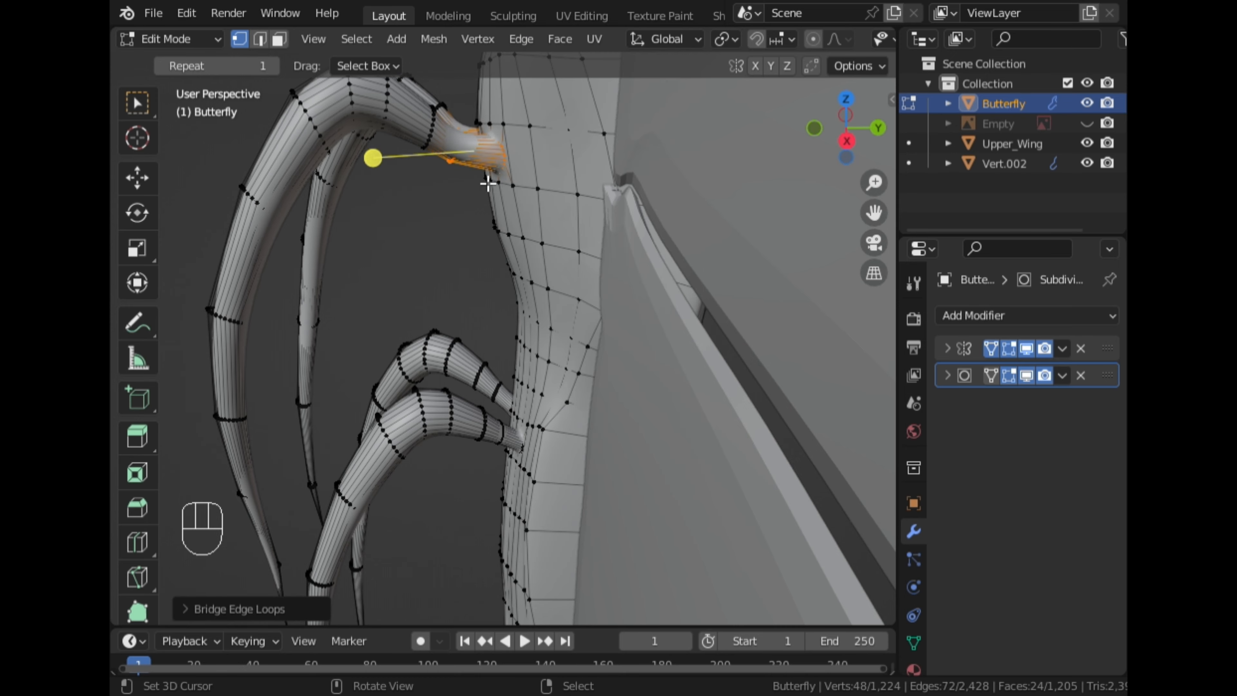
{"action": "scroll", "coordinate": [488, 184], "scroll_direction": "down", "scroll_amount": 4}
{"action": "middle_click_drag", "start_coordinate": [366, 220], "coordinate": [713, 354]}
{"action": "key", "text": "Tab"}
{"action": "scroll", "coordinate": [465, 316], "scroll_direction": "up", "scroll_amount": 4}
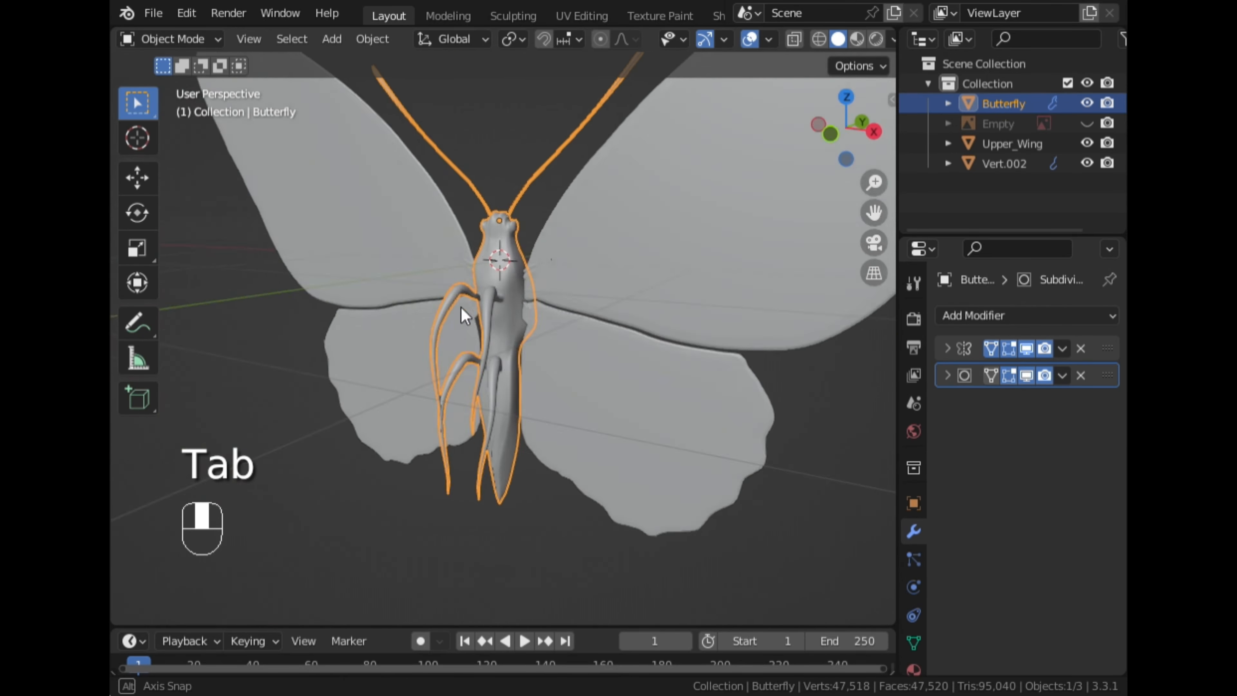
In the right view, move the upper leg's tip up and away from the body using Smooth proportional editing of about 0.75 m
{"action": "middle_click_drag", "start_coordinate": [462, 308], "coordinate": [414, 288]}
{"action": "scroll", "coordinate": [414, 288], "scroll_direction": "up", "scroll_amount": 3}
{"action": "left_click", "coordinate": [868, 130]}
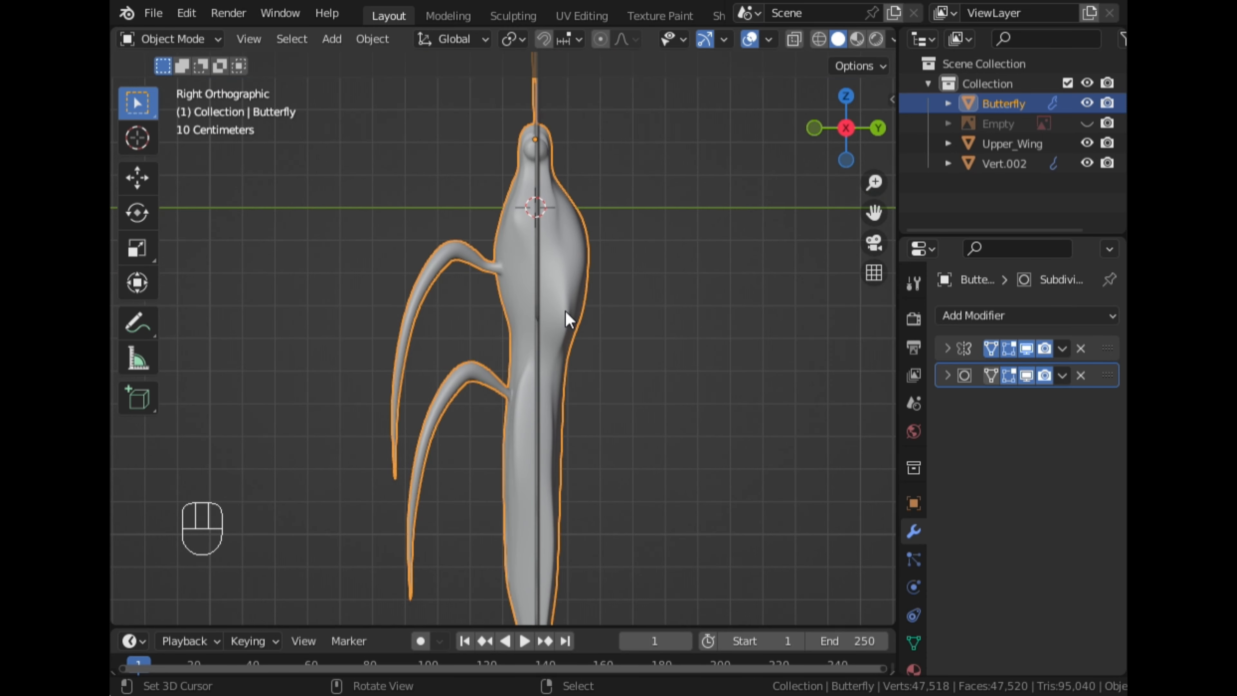
{"action": "key", "text": "Tab"}
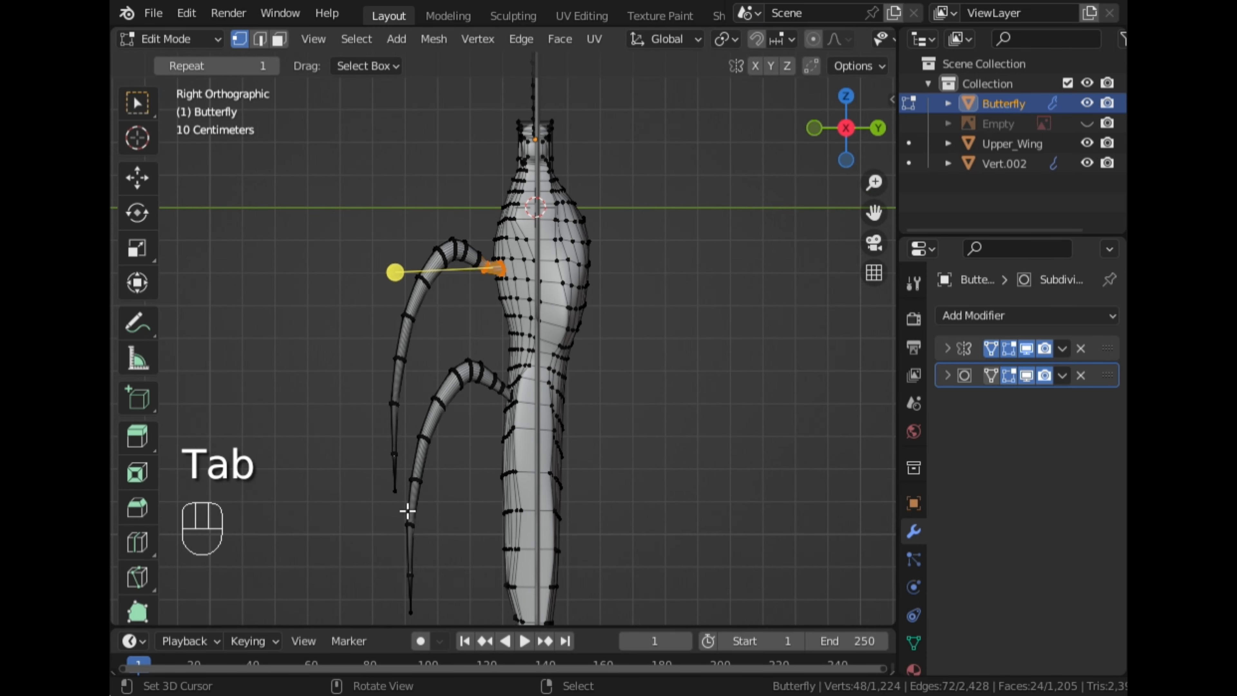
{"action": "left_click", "coordinate": [401, 496]}
{"action": "left_click", "coordinate": [812, 39]}
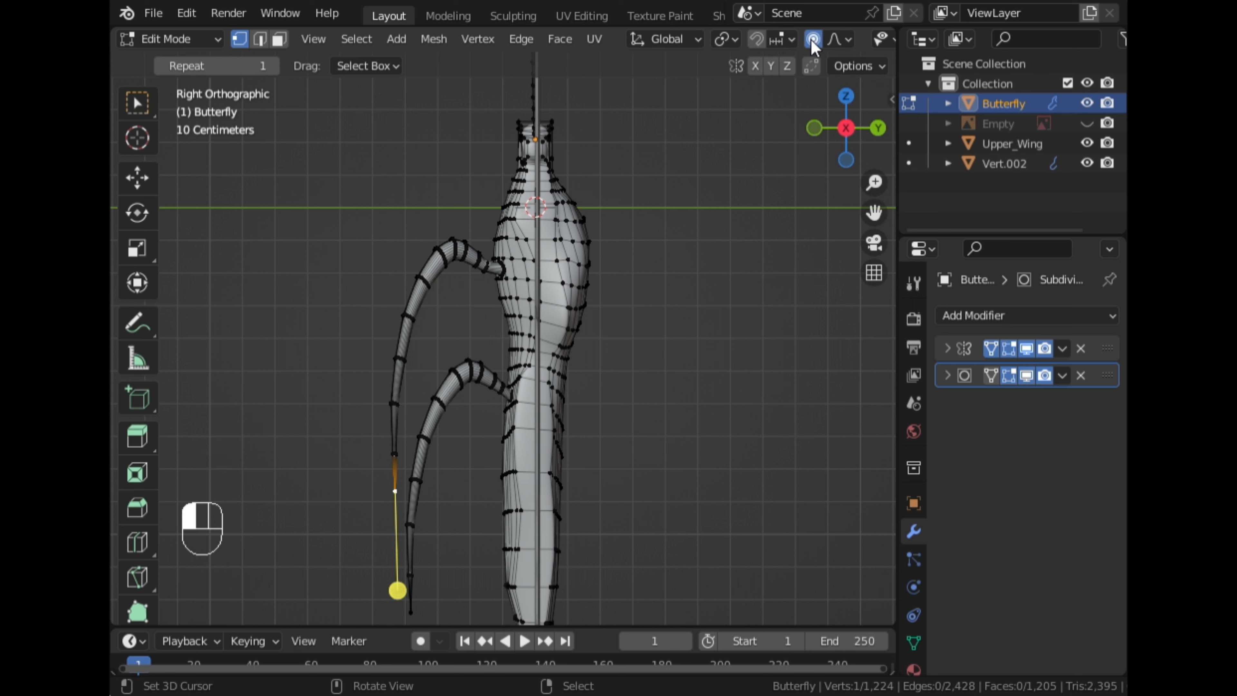
{"action": "left_click", "coordinate": [848, 40]}
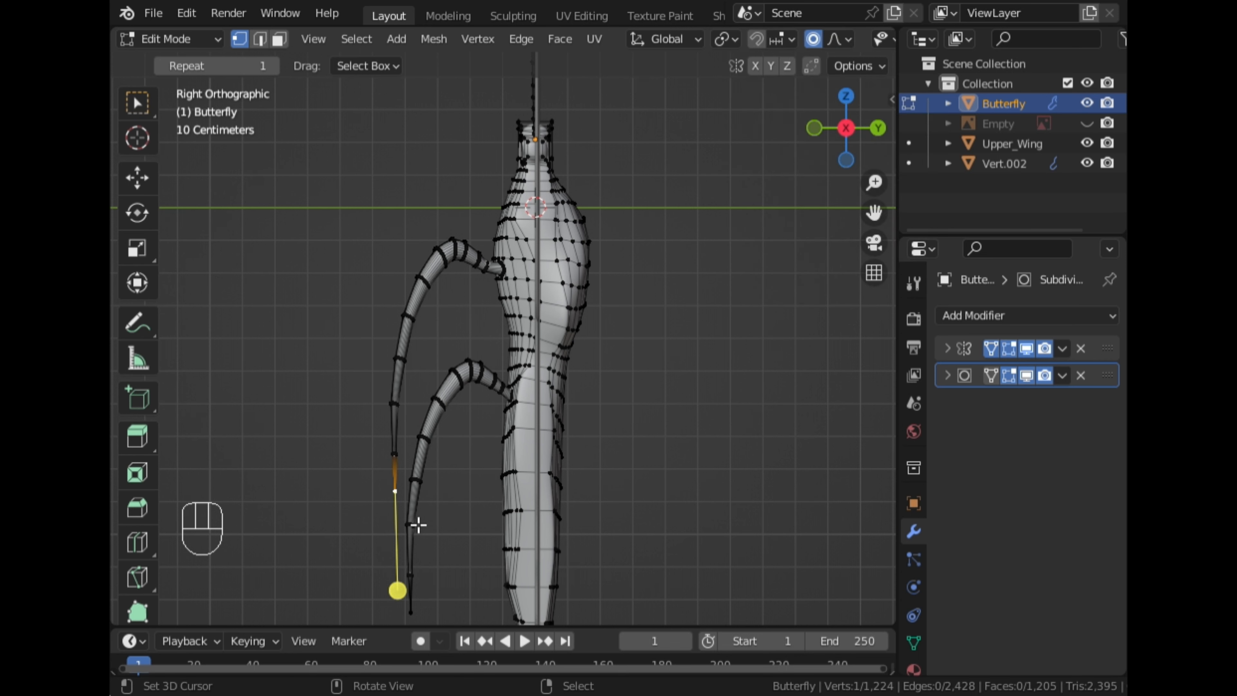
{"action": "key", "text": "g"}
{"action": "scroll", "coordinate": [381, 475], "scroll_direction": "down", "scroll_amount": 2}
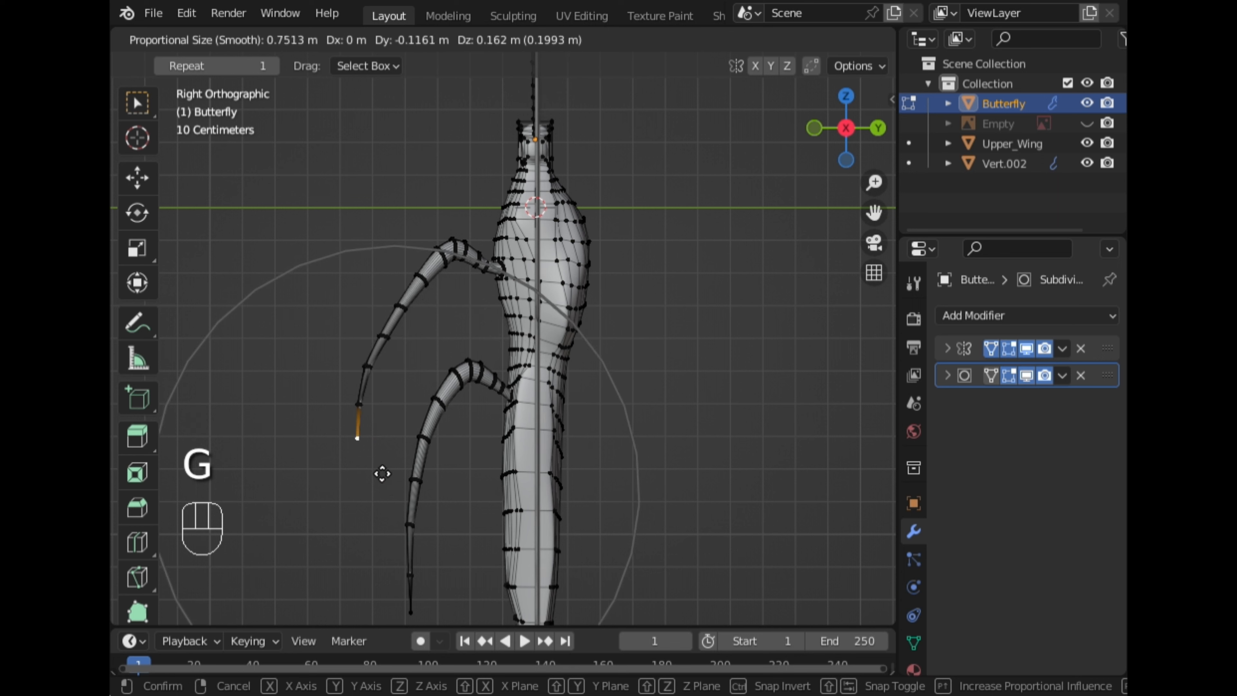
{"action": "left_click", "coordinate": [374, 453]}
Raise a vertex on the upper leg's middle section slightly, using a proportional size of about 0.56 m
{"action": "left_click", "coordinate": [403, 312]}
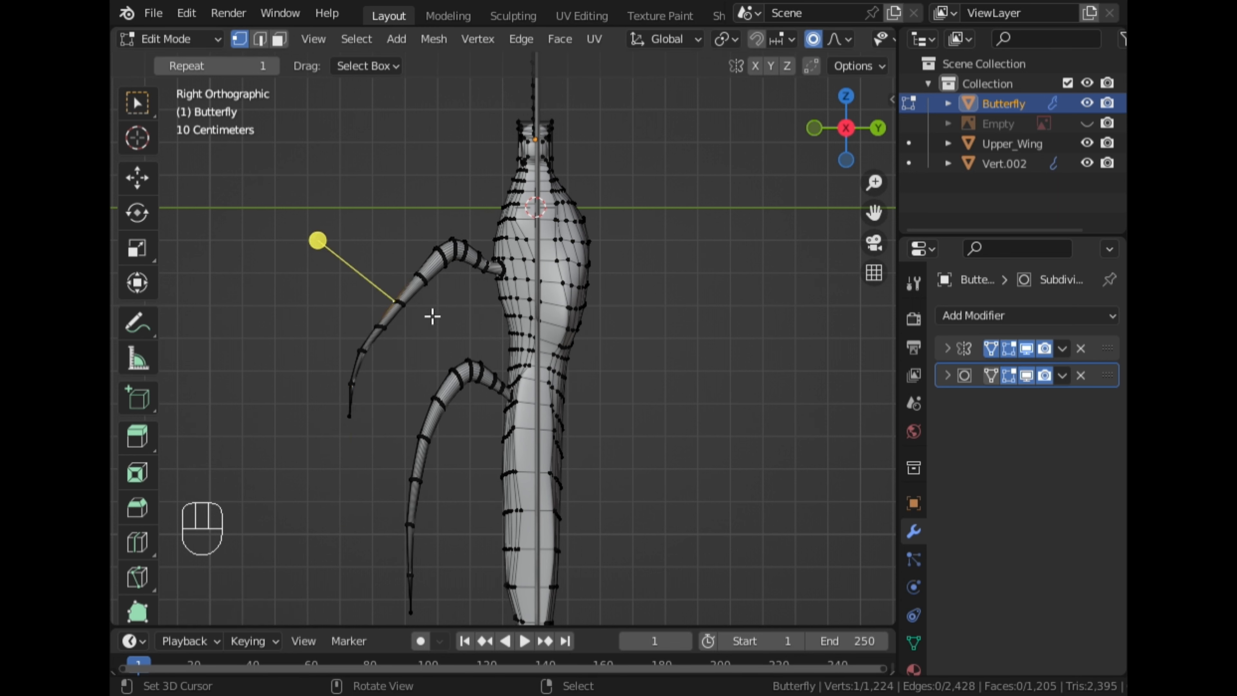
{"action": "key", "text": "g"}
{"action": "scroll", "coordinate": [429, 312], "scroll_direction": "up", "scroll_amount": 8}
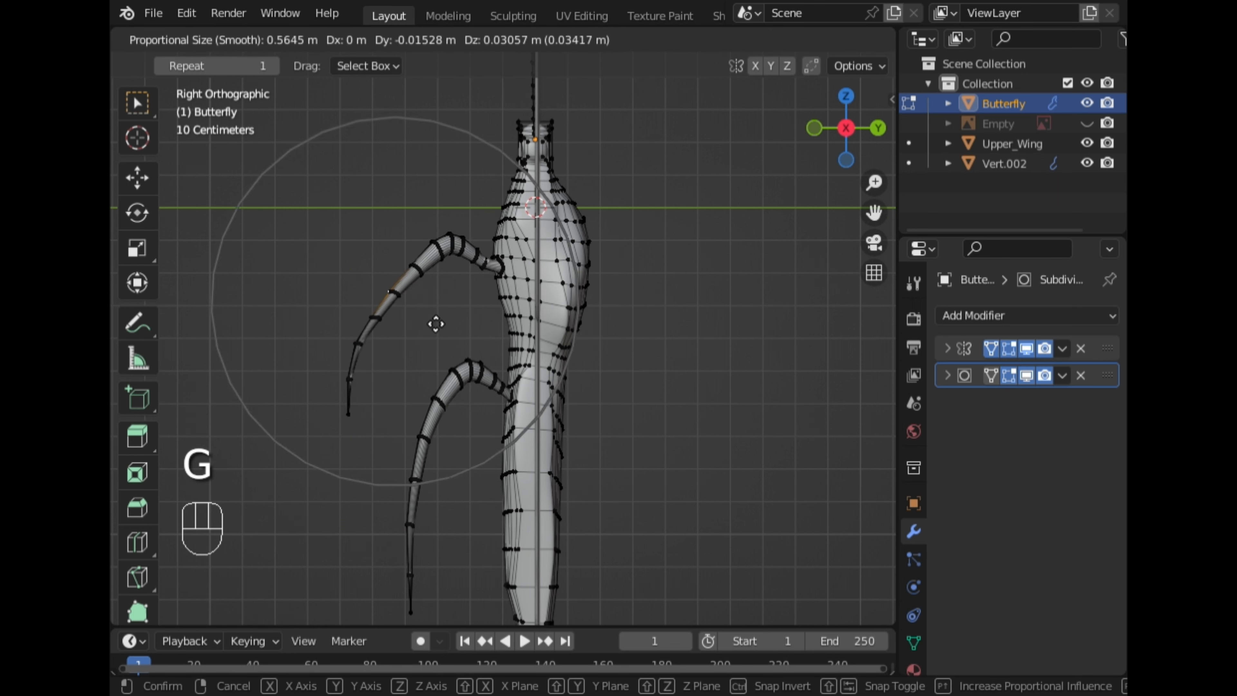
{"action": "left_click", "coordinate": [428, 303]}
In the front view, move the upper leg's tip outward and up with about 0.47 m proportional size, and rotate it outward
{"action": "middle_click_drag", "start_coordinate": [428, 302], "coordinate": [446, 430]}
{"action": "left_click", "coordinate": [846, 136]}
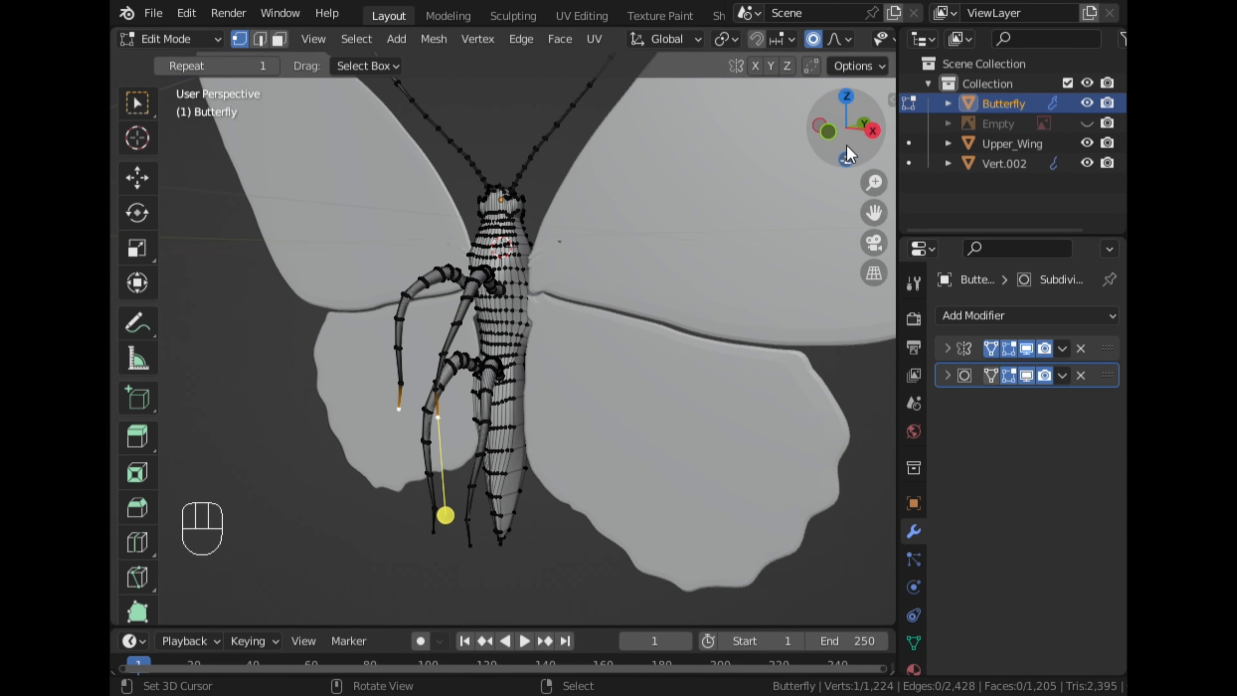
{"action": "left_click", "coordinate": [828, 130]}
{"action": "key", "text": "g"}
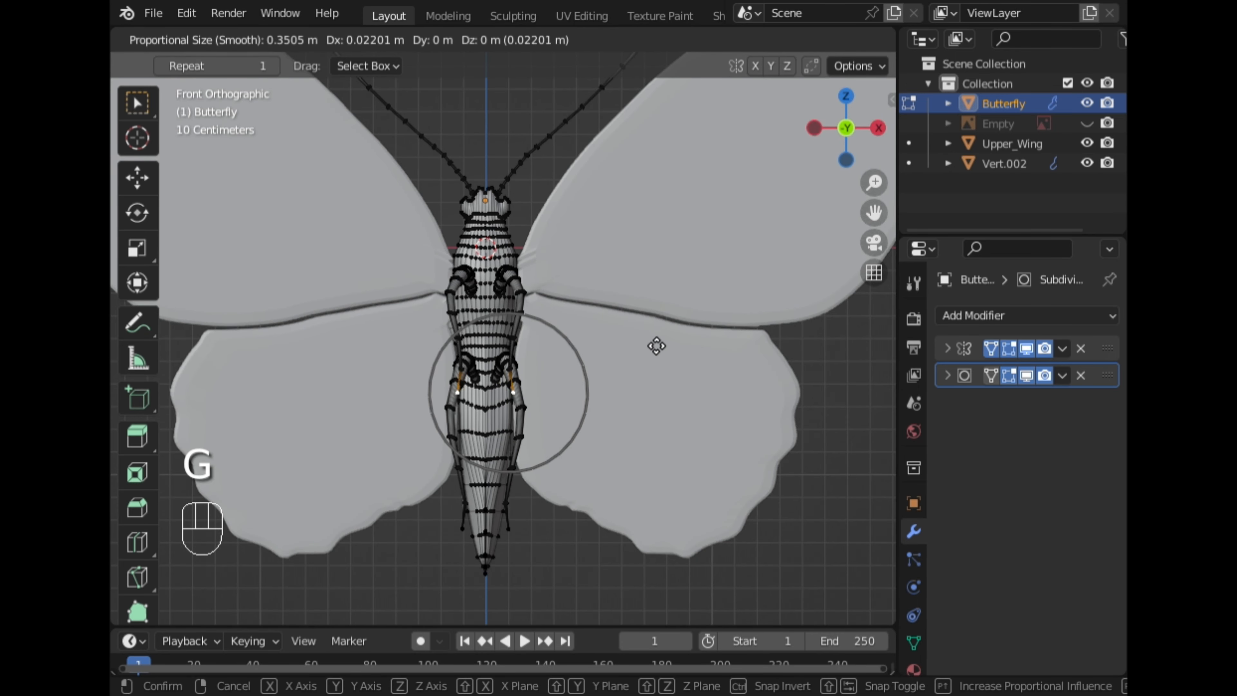
{"action": "scroll", "coordinate": [681, 346], "scroll_direction": "down", "scroll_amount": 3}
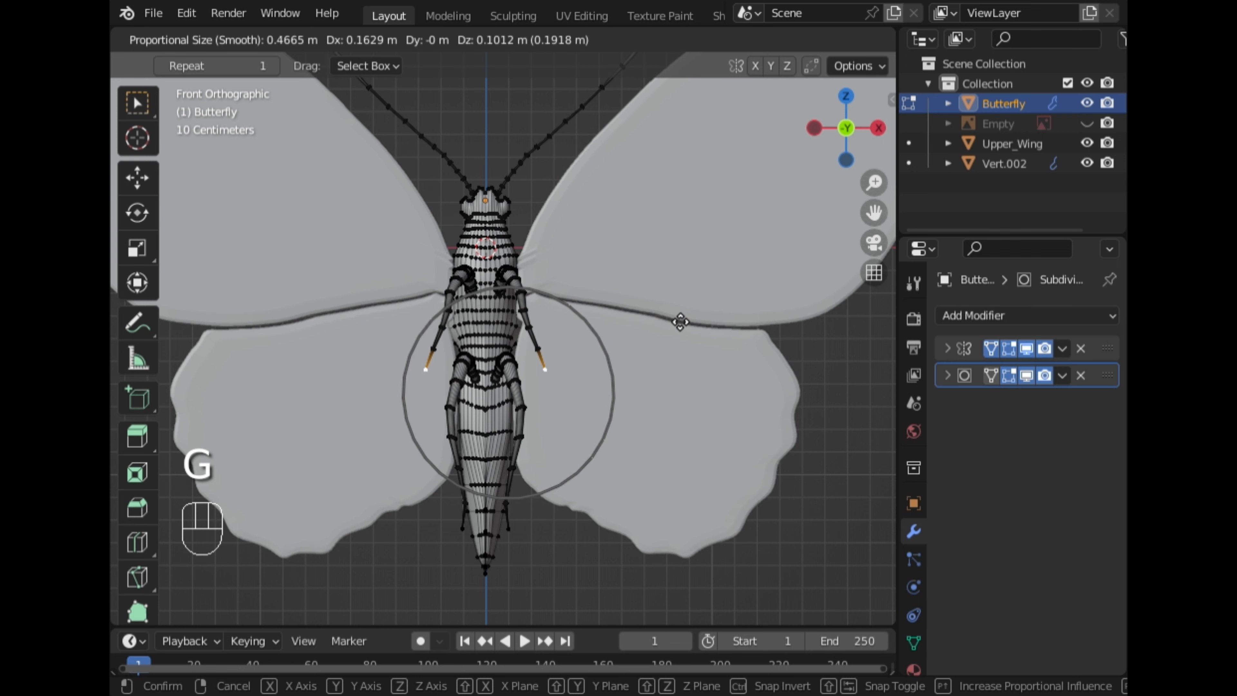
{"action": "left_click", "coordinate": [678, 317]}
{"action": "key", "text": "r"}
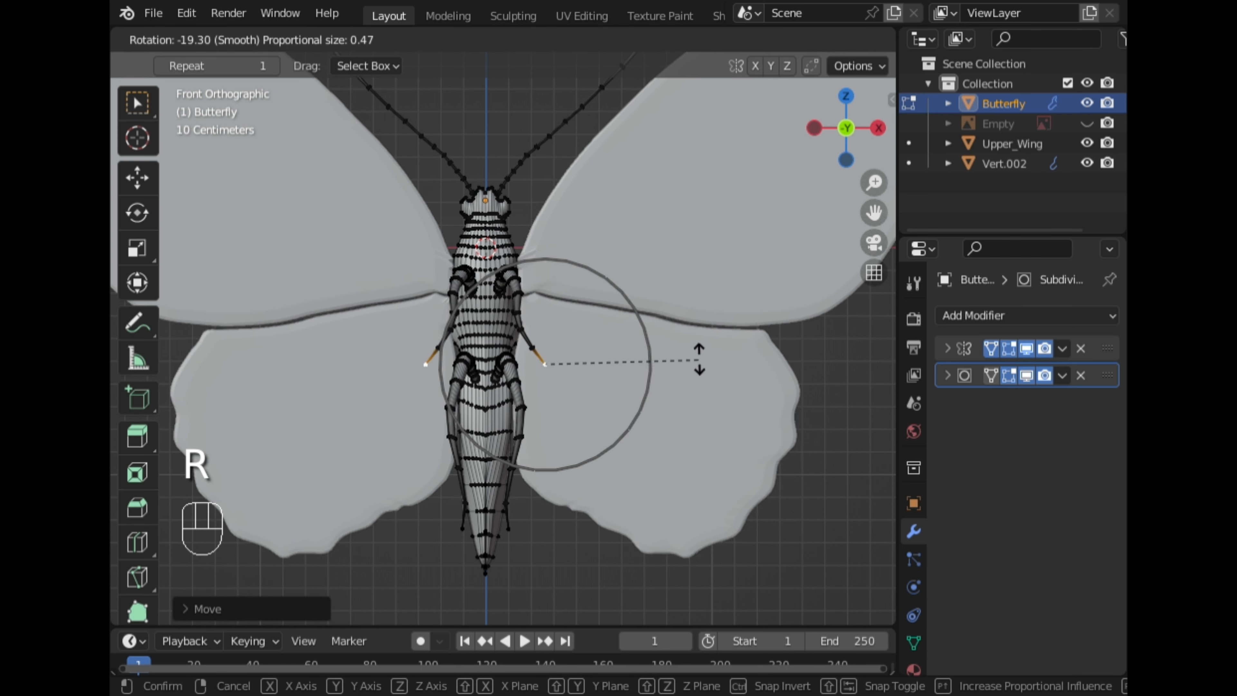
{"action": "left_click", "coordinate": [706, 347]}
Return to Object Mode and show the butterfly in Material Preview shading from the front view
{"action": "key", "text": "Tab"}
{"action": "mouse_move", "coordinate": [698, 348]}
{"action": "middle_mouse_down"}
{"action": "mouse_move", "coordinate": [627, 368]}
{"action": "mouse_move", "coordinate": [483, 360]}
{"action": "mouse_move", "coordinate": [706, 337]}
{"action": "middle_mouse_up"}
{"action": "left_click", "coordinate": [847, 158]}
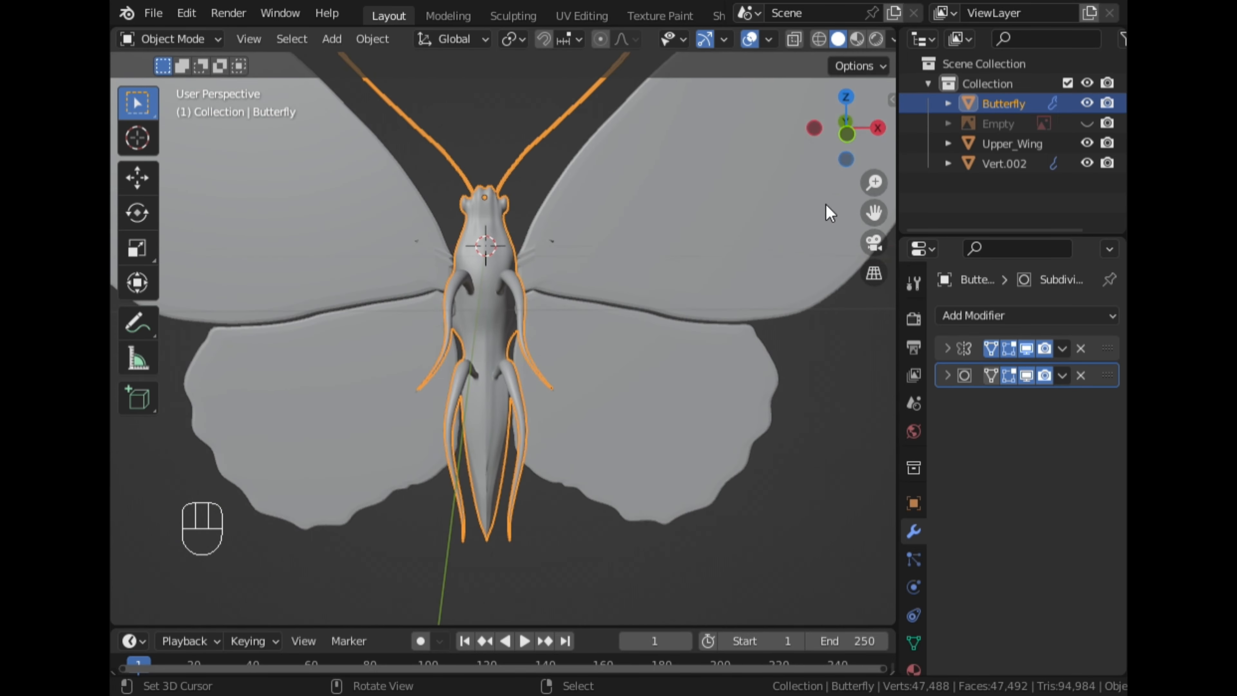
{"action": "left_click", "coordinate": [855, 129]}
{"action": "scroll", "coordinate": [692, 222], "scroll_direction": "down", "scroll_amount": 4}
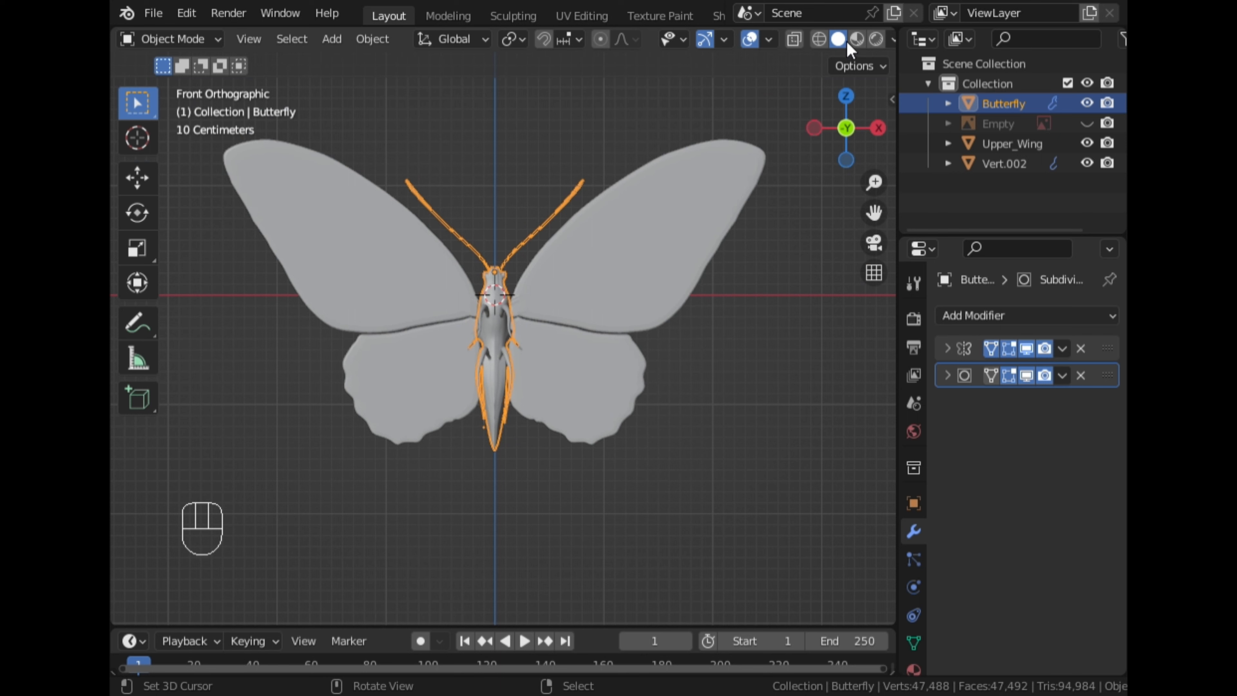
{"action": "left_click", "coordinate": [857, 39]}
{"action": "scroll", "coordinate": [760, 165], "scroll_direction": "up", "scroll_amount": 3}
{"action": "mouse_move", "coordinate": [759, 166]}
{"action": "middle_mouse_down"}
{"action": "mouse_move", "coordinate": [732, 224]}
{"action": "mouse_move", "coordinate": [543, 273]}
{"action": "mouse_move", "coordinate": [765, 251]}
{"action": "middle_mouse_up"}
{"action": "left_click", "coordinate": [847, 129]}
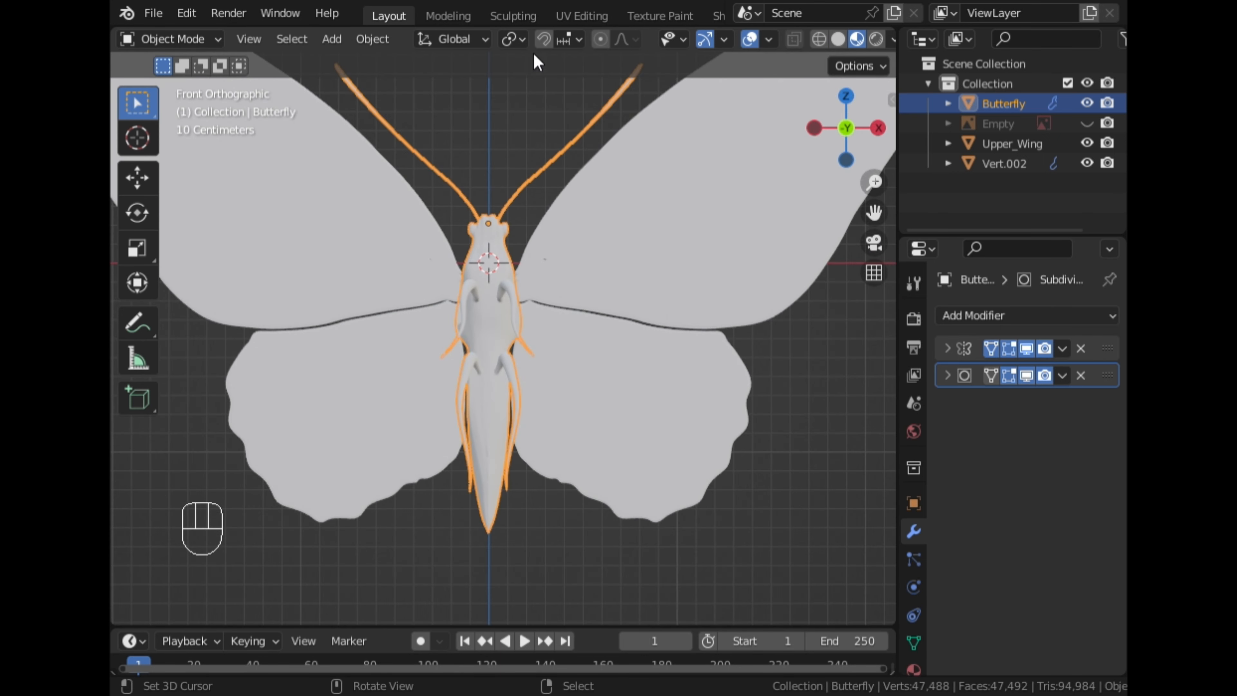
{"action": "scroll", "coordinate": [511, 22], "scroll_direction": "down", "scroll_amount": 5}
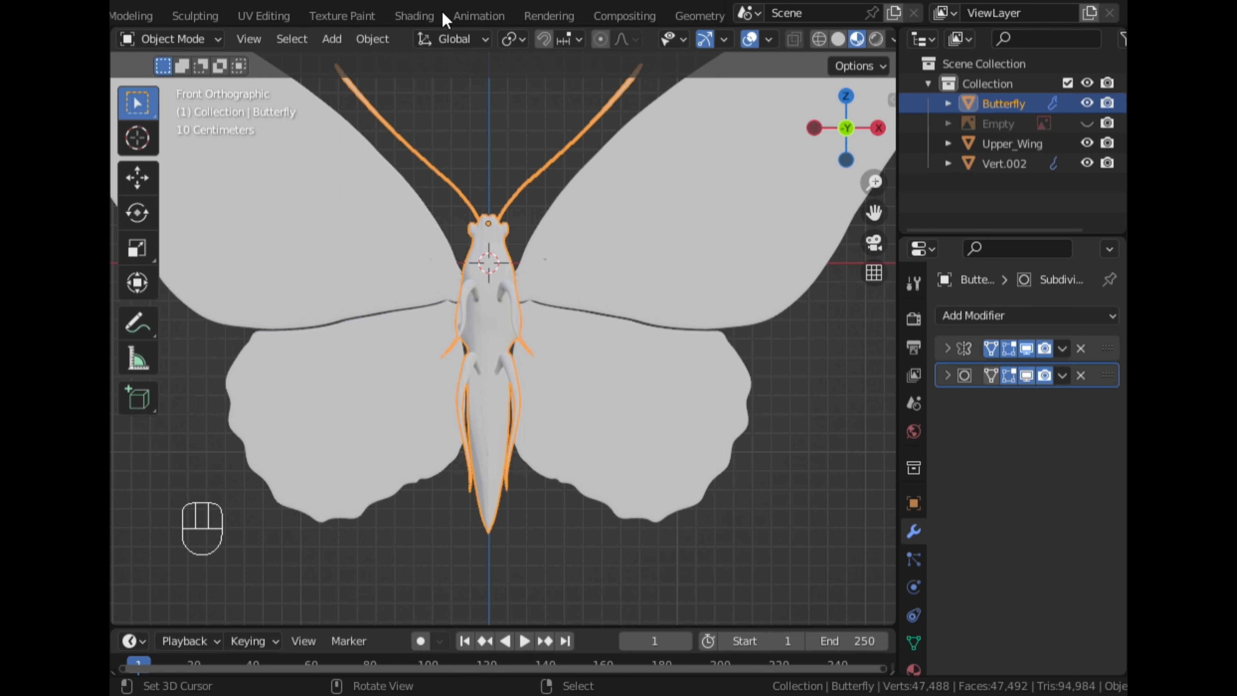
Switch to the Shading workspace and hide the upper and lower wings so only the body remains
{"action": "left_click", "coordinate": [414, 15]}
{"action": "left_click", "coordinate": [871, 135]}
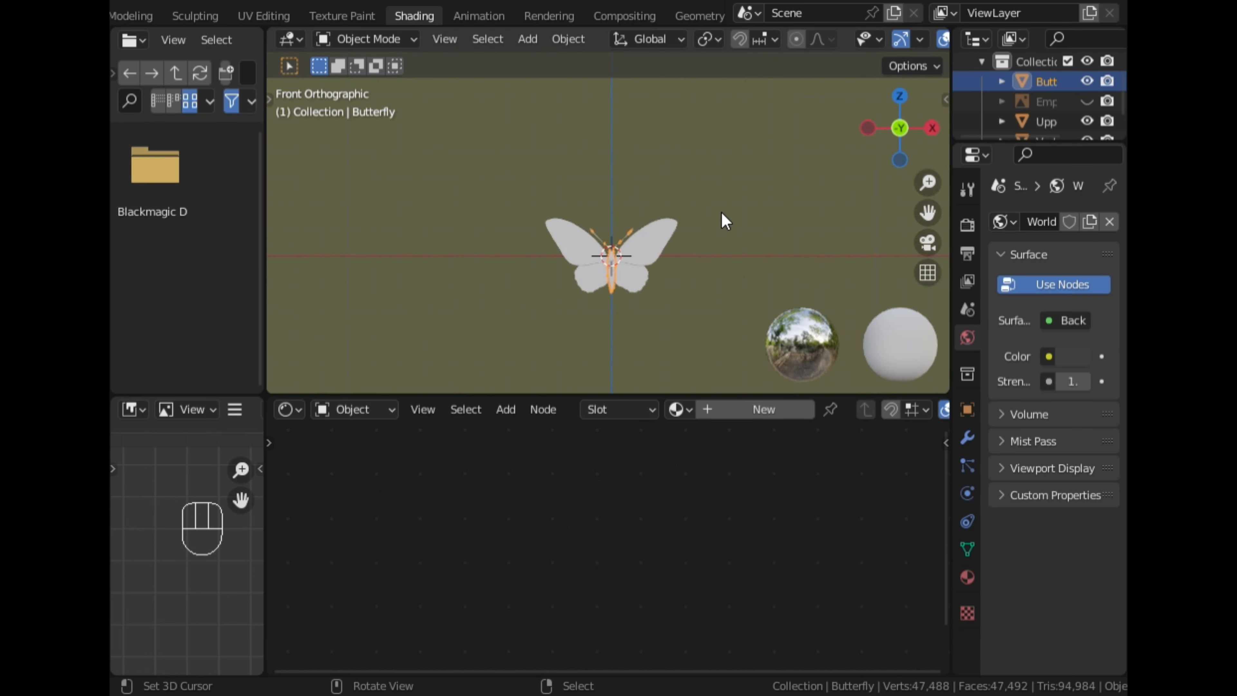
{"action": "scroll", "coordinate": [731, 217], "scroll_direction": "up", "scroll_amount": 5}
{"action": "left_click_drag", "start_coordinate": [928, 210], "coordinate": [912, 52]}
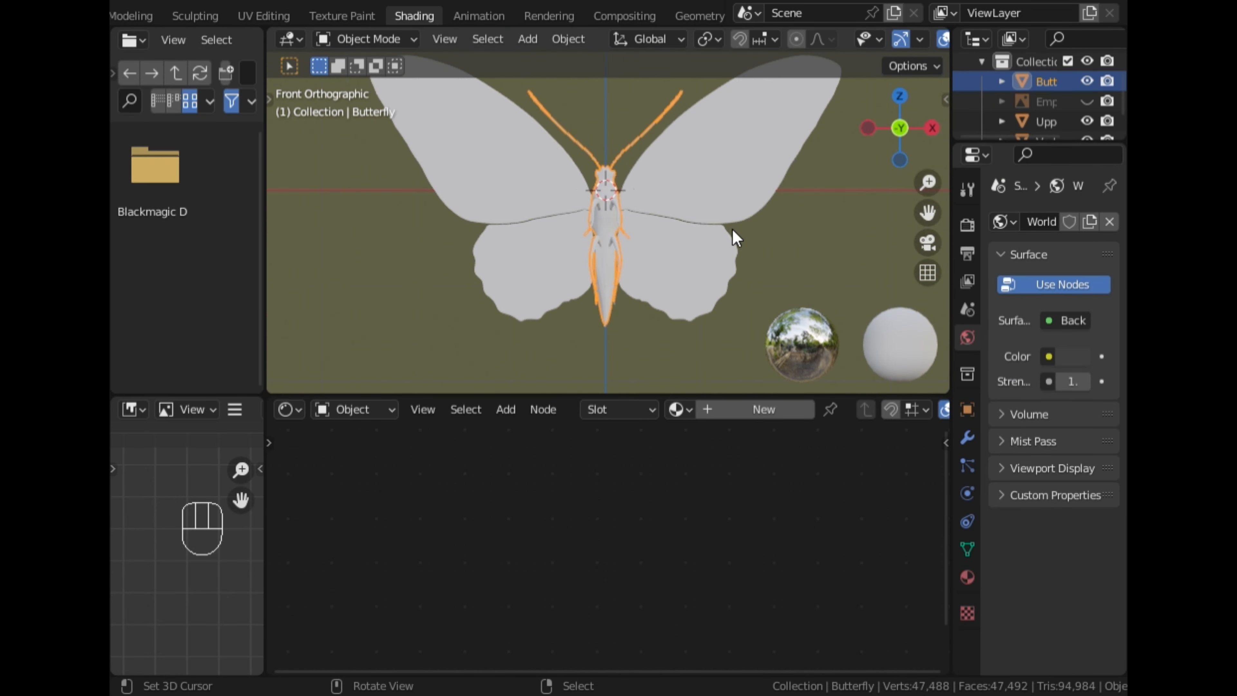
{"action": "left_click", "coordinate": [730, 229]}
{"action": "key", "text": "h"}
{"action": "left_click", "coordinate": [677, 247]}
{"action": "key", "text": "h"}
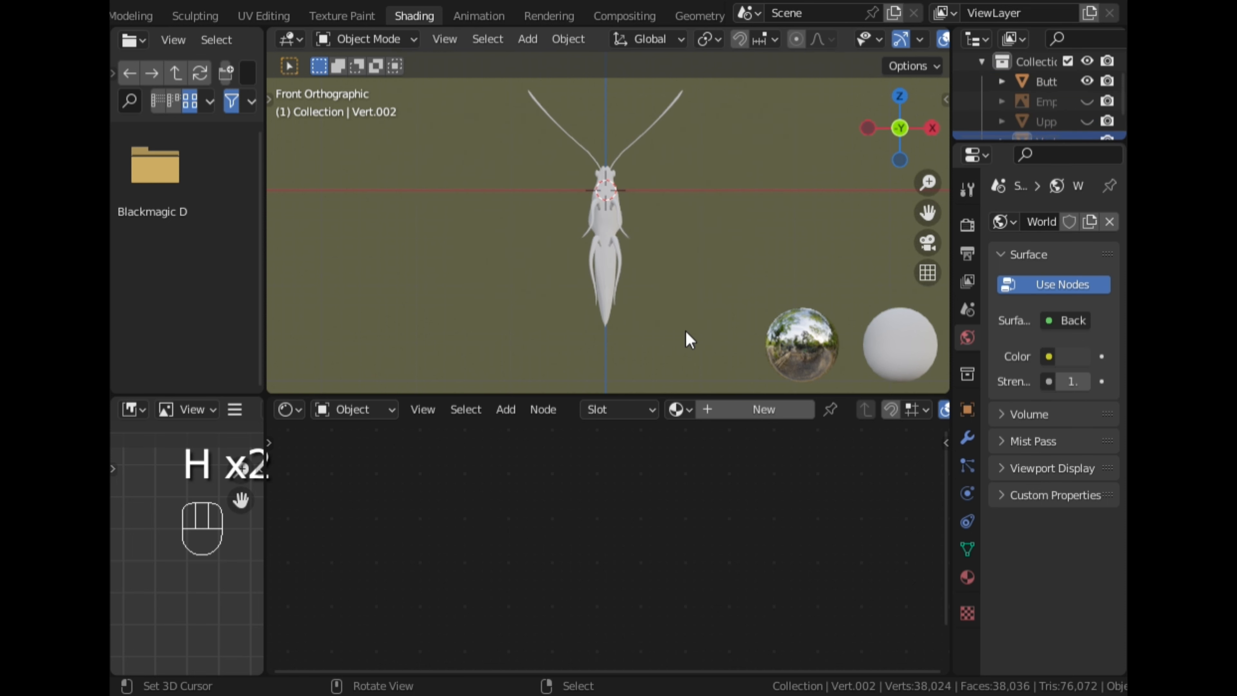
Select the body, join the file browser and image editor areas into their neighbours, and enlarge the shader editor
{"action": "left_click", "coordinate": [618, 239]}
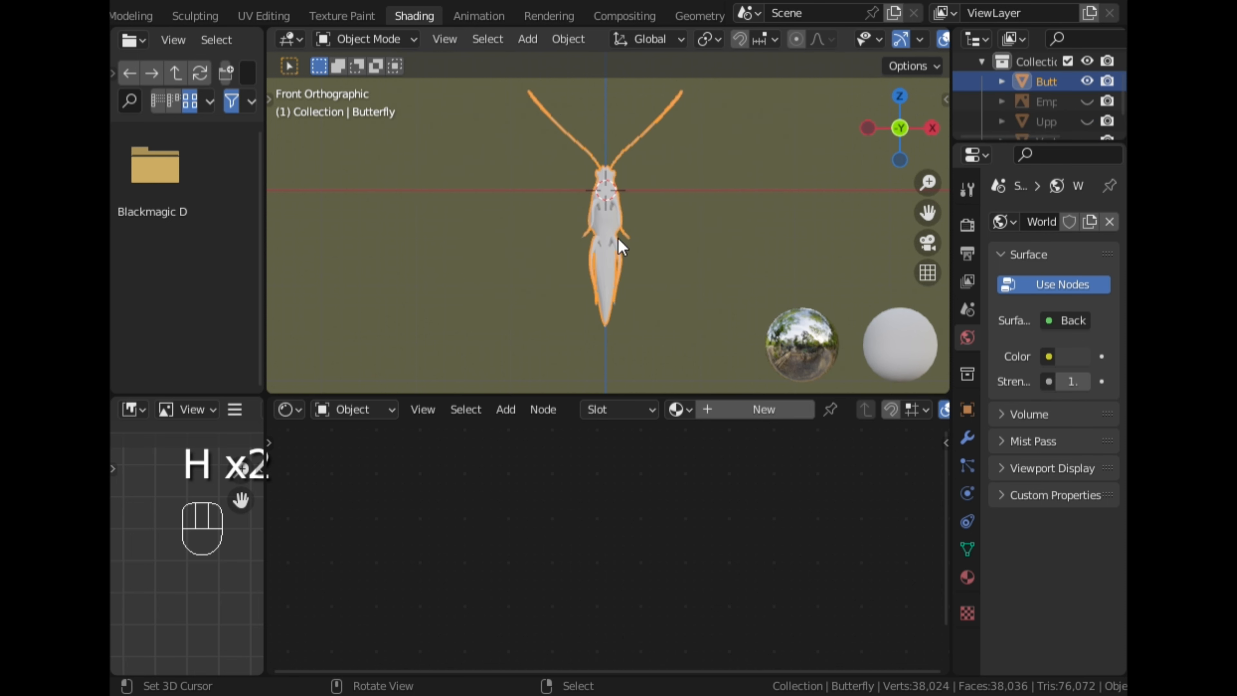
{"action": "right_click", "coordinate": [264, 271]}
{"action": "left_click", "coordinate": [232, 319]}
{"action": "left_click", "coordinate": [210, 321]}
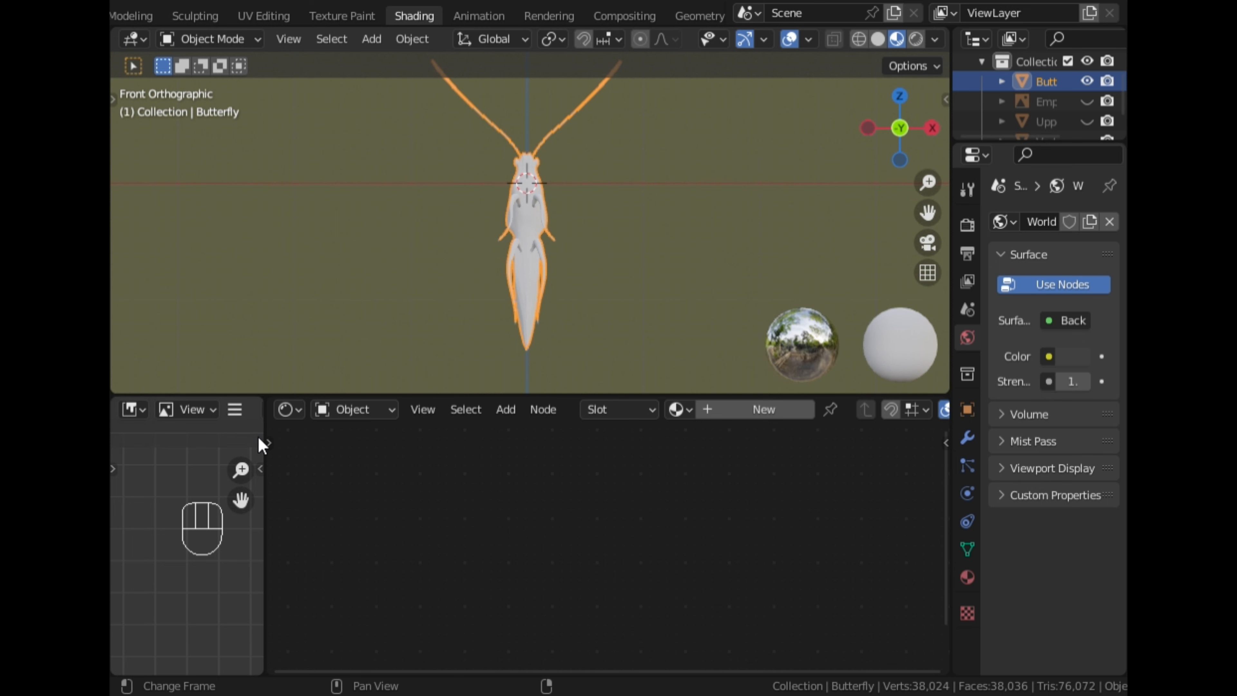
{"action": "right_click", "coordinate": [277, 468]}
{"action": "left_click", "coordinate": [207, 468]}
{"action": "left_click", "coordinate": [180, 478]}
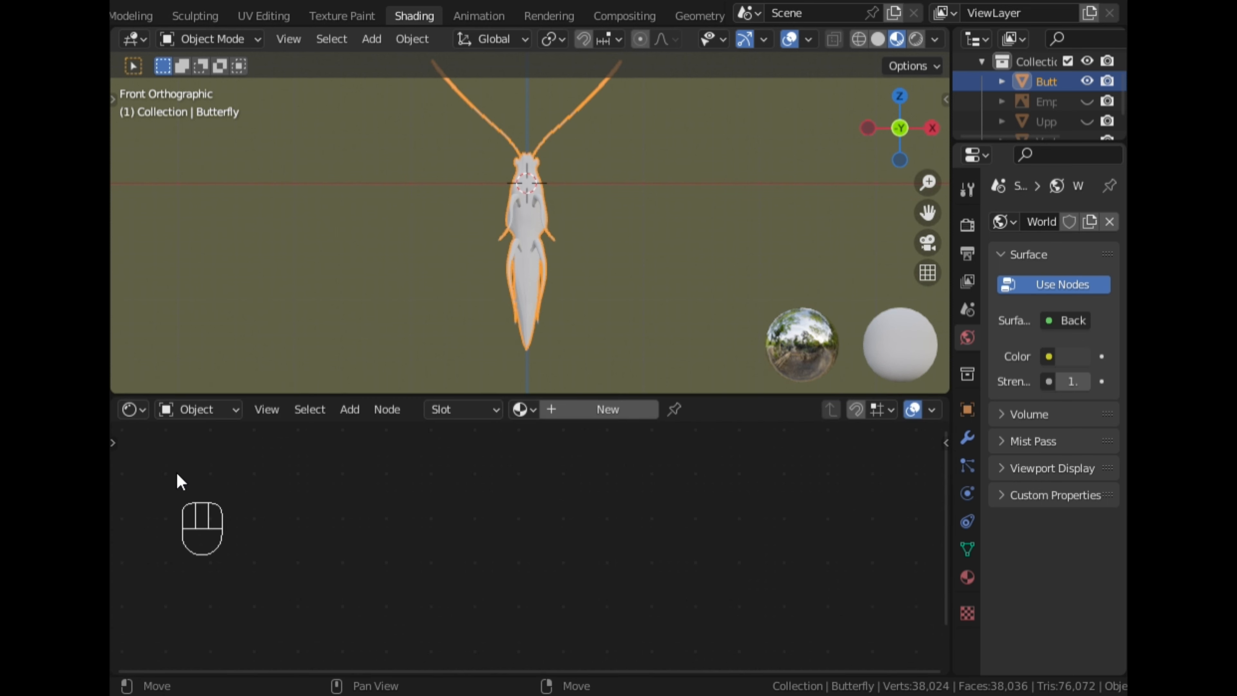
{"action": "left_click_drag", "start_coordinate": [692, 395], "coordinate": [682, 352]}
Create a new material for the butterfly's body and delete its Principled BSDF node
{"action": "scroll", "coordinate": [604, 229], "scroll_direction": "up", "scroll_amount": 3}
{"action": "left_click", "coordinate": [607, 366]}
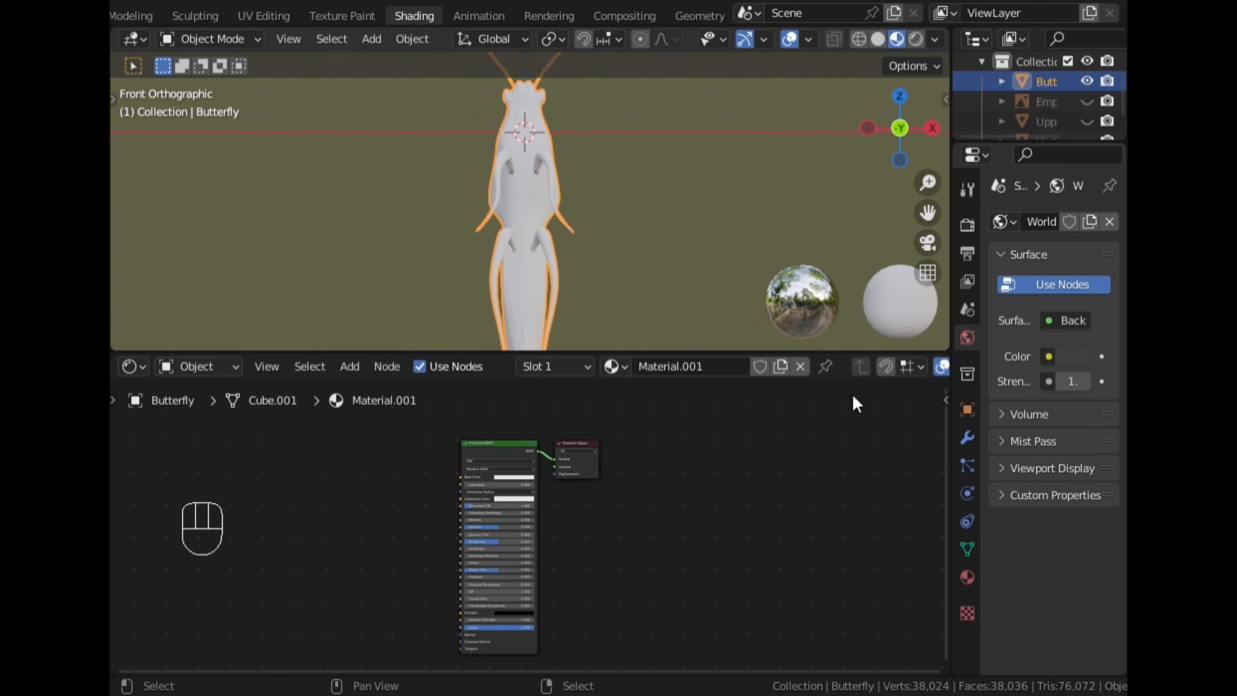
{"action": "left_click", "coordinate": [966, 575]}
{"action": "middle_click_drag", "start_coordinate": [685, 484], "coordinate": [847, 505]}
{"action": "scroll", "coordinate": [780, 501], "scroll_direction": "up", "scroll_amount": 6}
{"action": "middle_click_drag", "start_coordinate": [561, 502], "coordinate": [599, 518]}
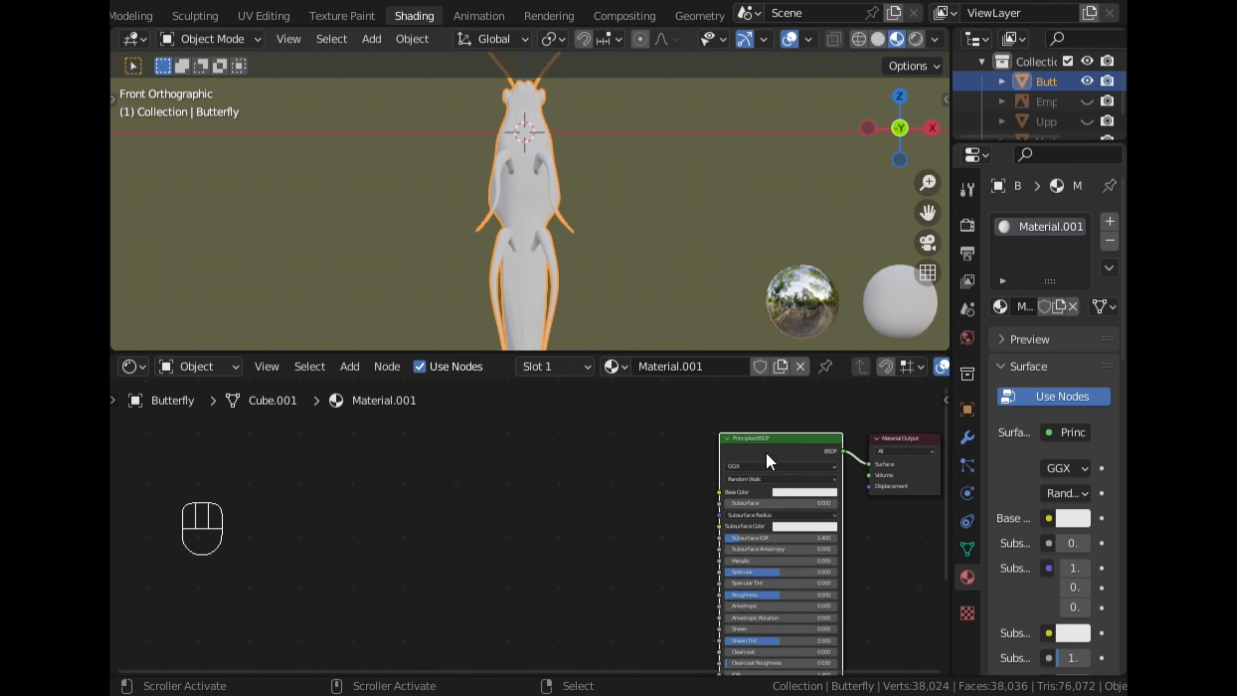
{"action": "key", "text": "x"}
Add a Noise Texture node and place it ahead of the Material Output node
{"action": "key", "text": "shift+a"}
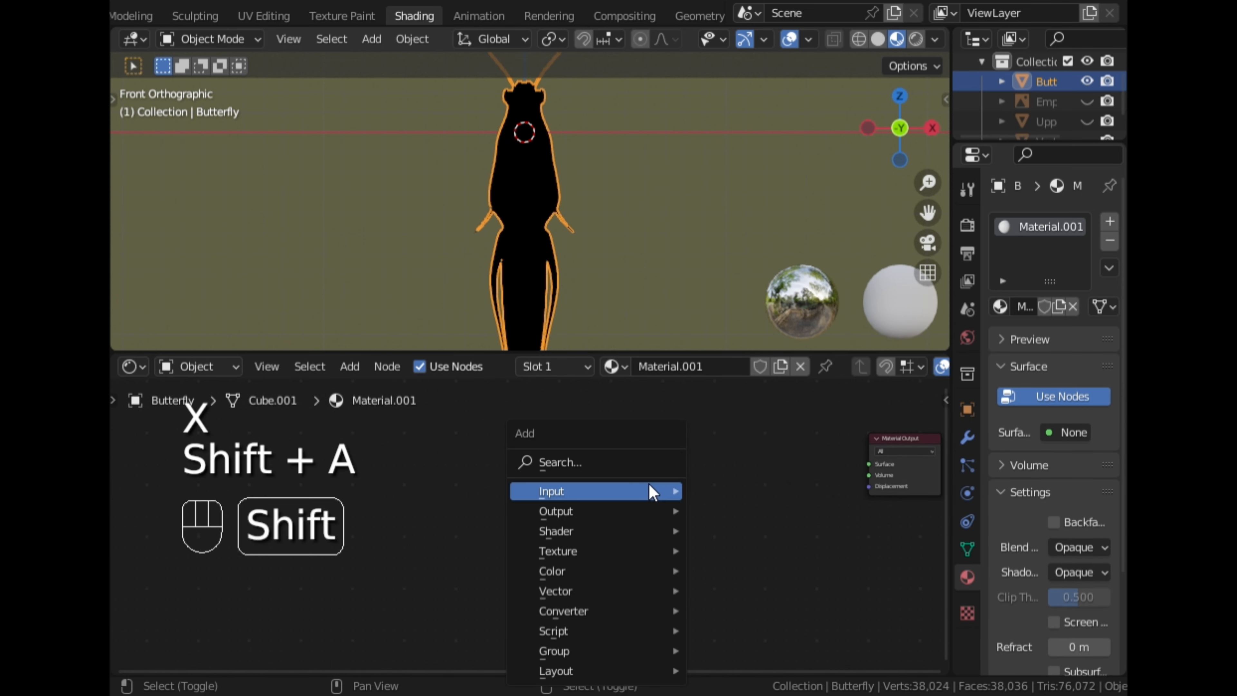
{"action": "left_click", "coordinate": [603, 464]}
{"action": "type", "text": "noise"}
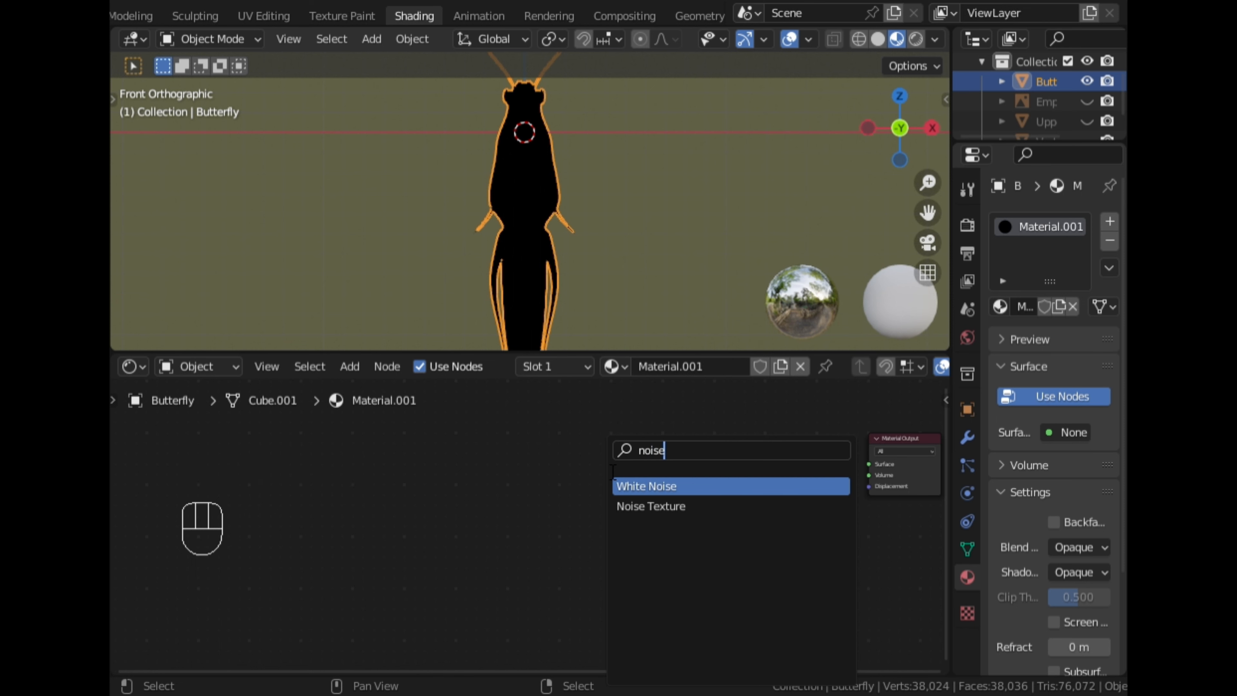
{"action": "key", "text": "Down"}
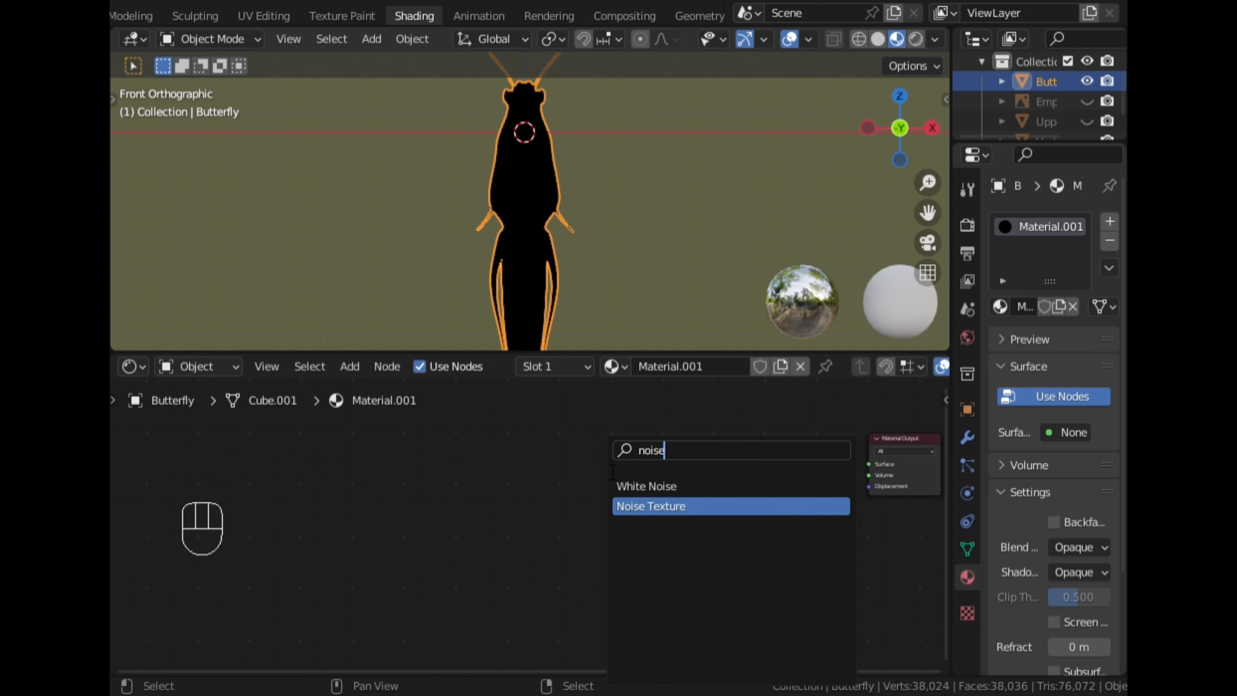
{"action": "key", "text": "Return"}
{"action": "left_click", "coordinate": [646, 436]}
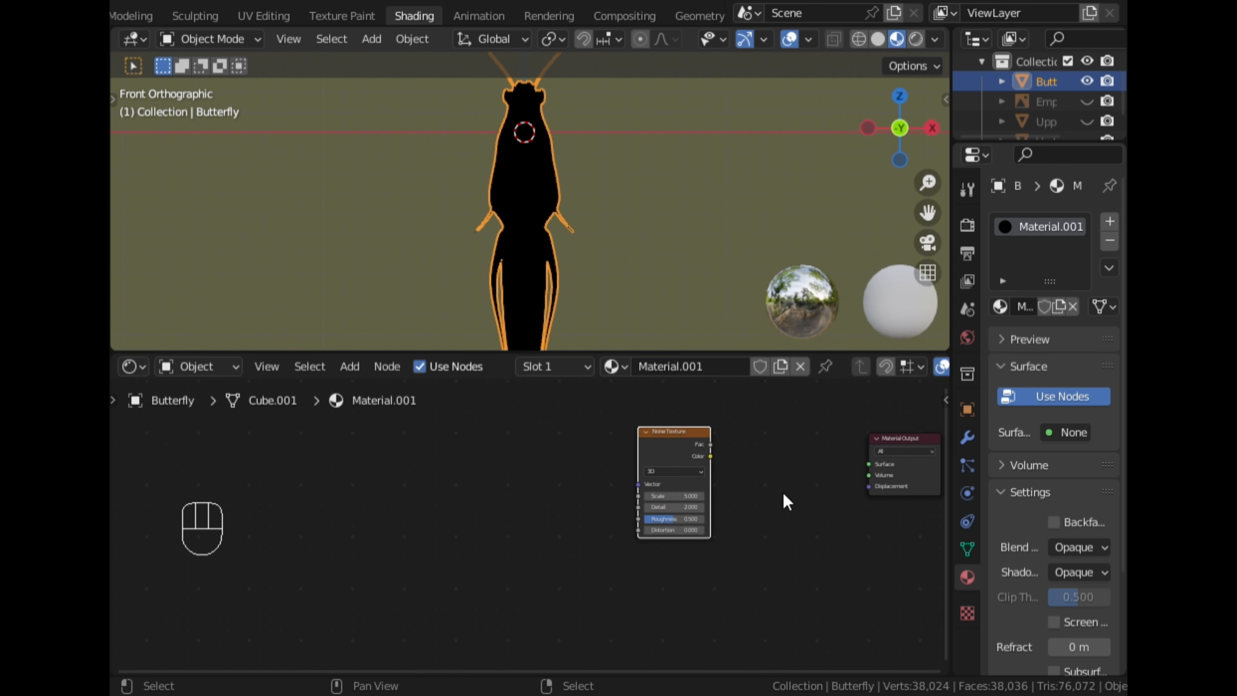
Preview the Noise Texture on the body by linking its Fac output to the Material Output's Surface input
{"action": "middle_click_drag", "start_coordinate": [802, 498], "coordinate": [703, 519]}
{"action": "scroll", "coordinate": [653, 517], "scroll_direction": "up", "scroll_amount": 3}
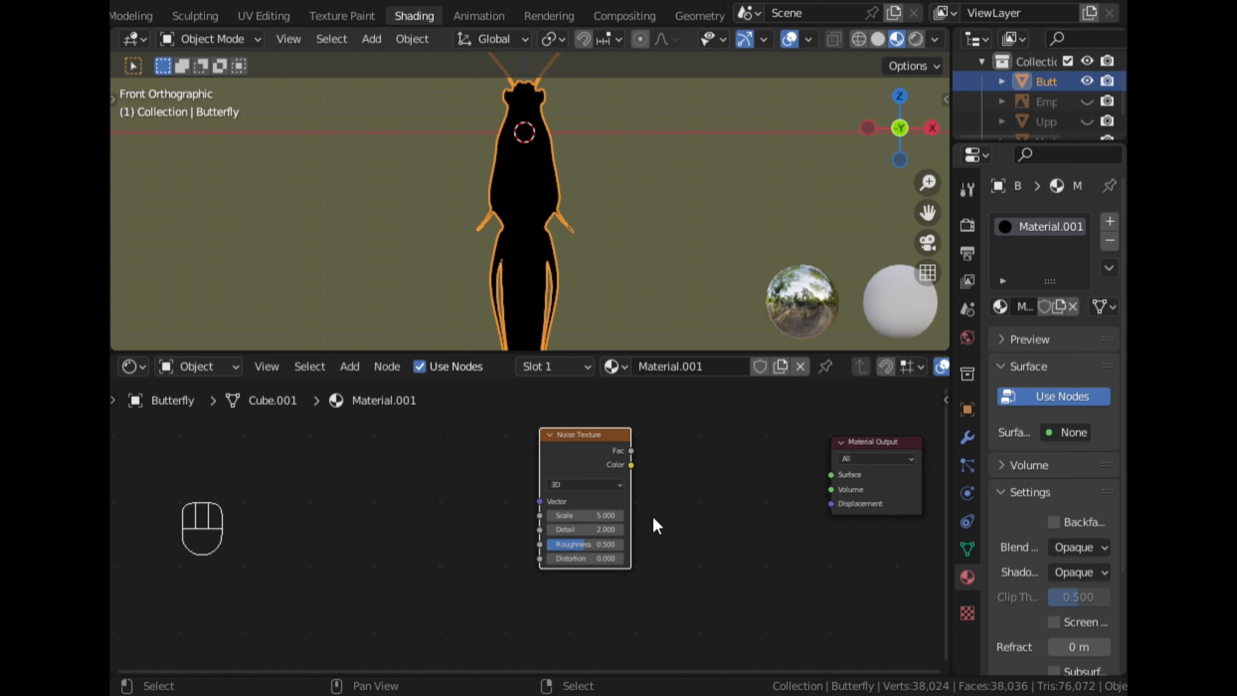
{"action": "left_click", "coordinate": [619, 492], "text": "ctrl+shift"}
{"action": "scroll", "coordinate": [706, 484], "scroll_direction": "up", "scroll_amount": 2}
{"action": "middle_click_drag", "start_coordinate": [714, 486], "coordinate": [644, 517]}
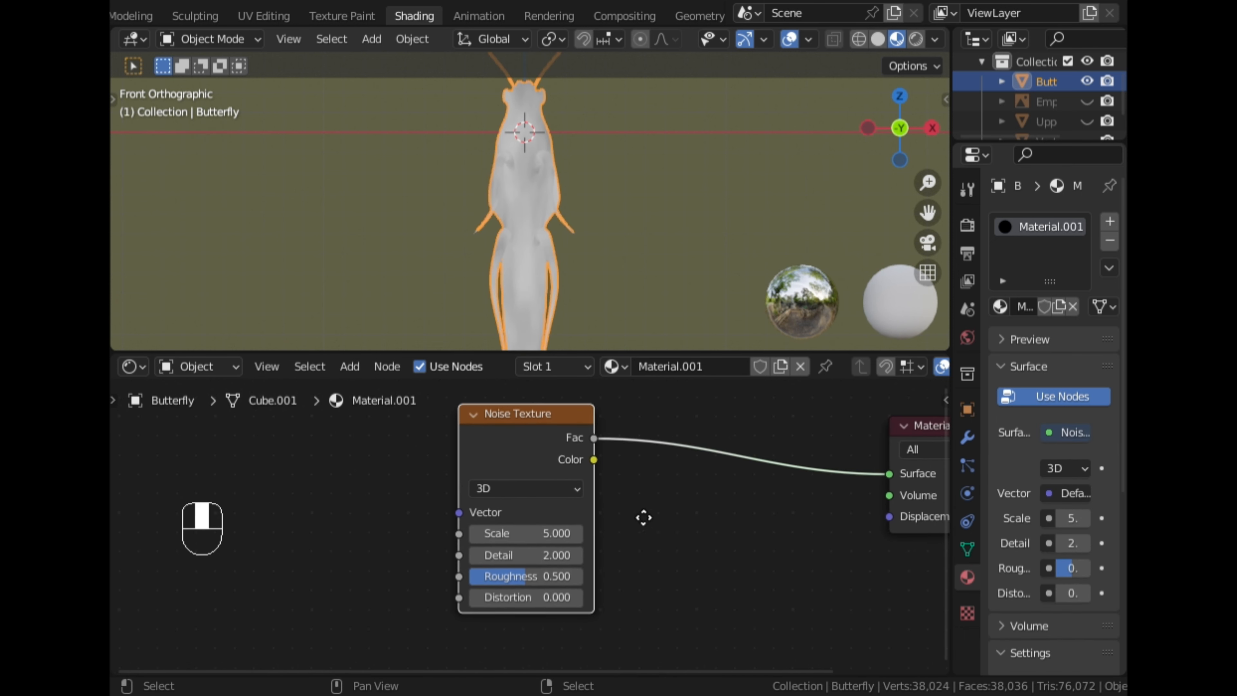
Add connected Texture Coordinate and Mapping nodes that drive the Noise Texture's Vector input
{"action": "key", "text": "shift"}
{"action": "key", "text": "ctrl+t"}
{"action": "scroll", "coordinate": [533, 534], "scroll_direction": "down", "scroll_amount": 5}
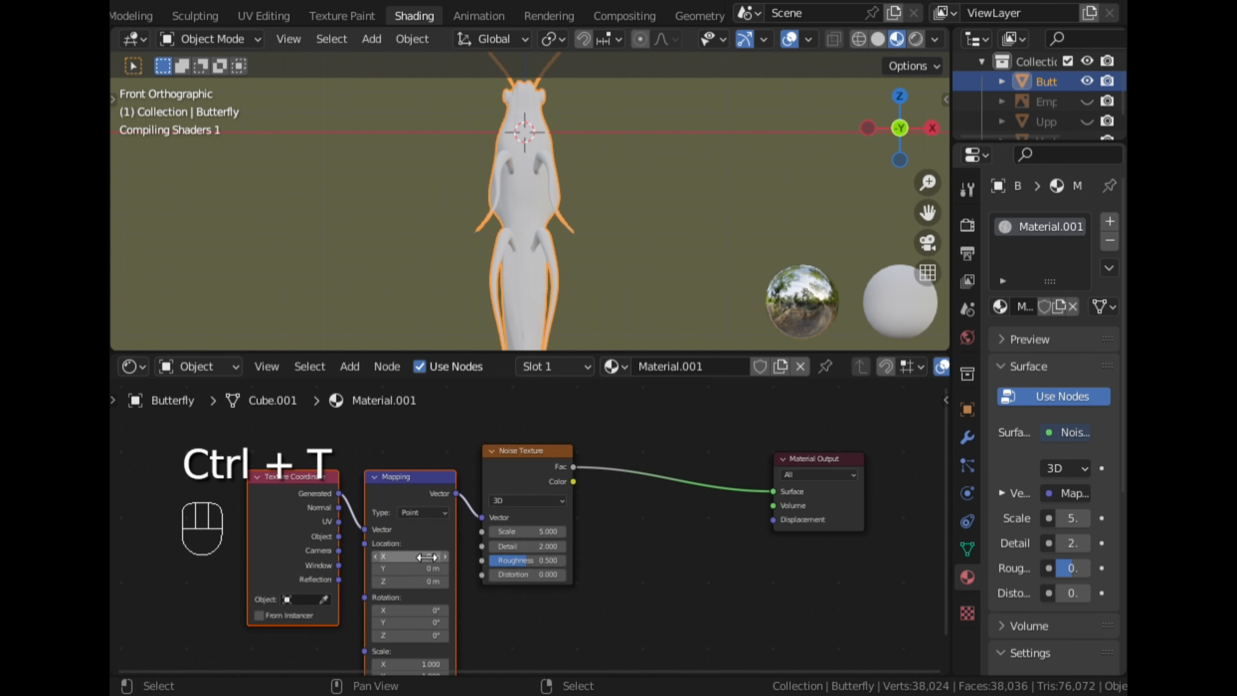
Drive the Mapping node's Vector input from the Texture Coordinate node's Object output
{"action": "middle_click_drag", "start_coordinate": [400, 550], "coordinate": [551, 556]}
{"action": "scroll", "coordinate": [549, 555], "scroll_direction": "up", "scroll_amount": 2}
{"action": "left_click_drag", "start_coordinate": [481, 539], "coordinate": [511, 530]}
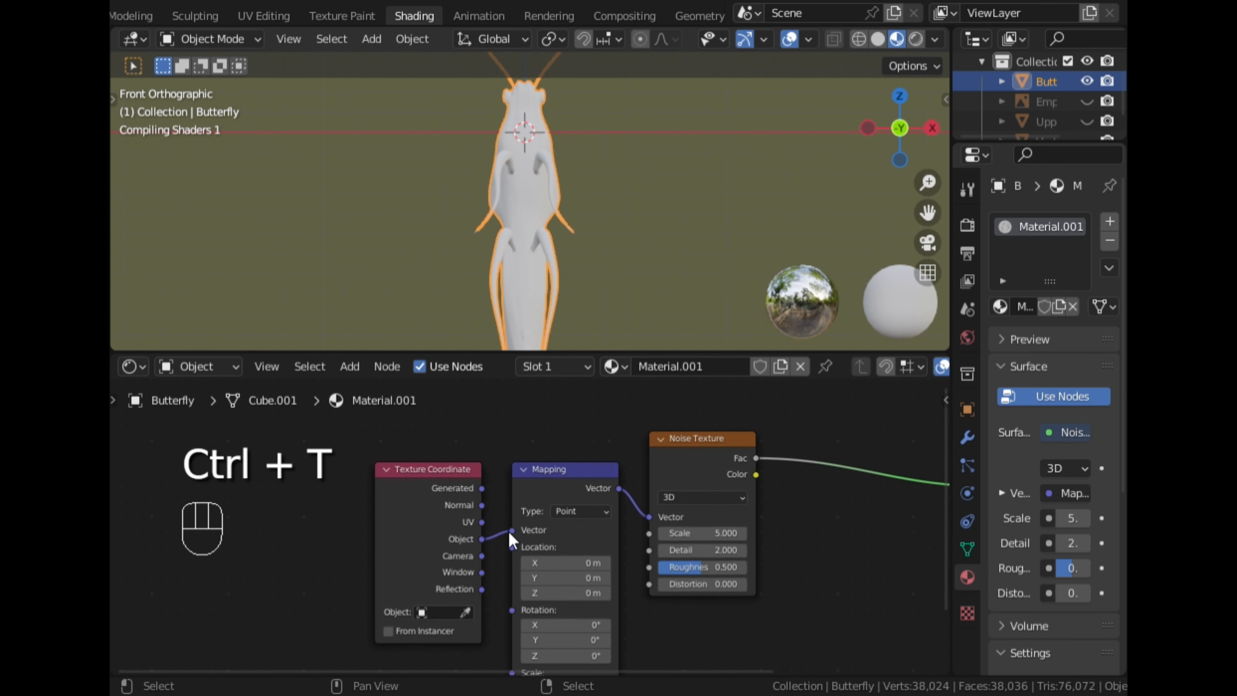
Set the Noise Texture's Scale to 27 and its Roughness to 0.850
{"action": "scroll", "coordinate": [527, 528], "scroll_direction": "up", "scroll_amount": 2}
{"action": "left_click_drag", "start_coordinate": [746, 536], "coordinate": [845, 536]}
{"action": "scroll", "coordinate": [564, 273], "scroll_direction": "up", "scroll_amount": 3}
{"action": "scroll", "coordinate": [567, 275], "scroll_direction": "up", "scroll_amount": 2}
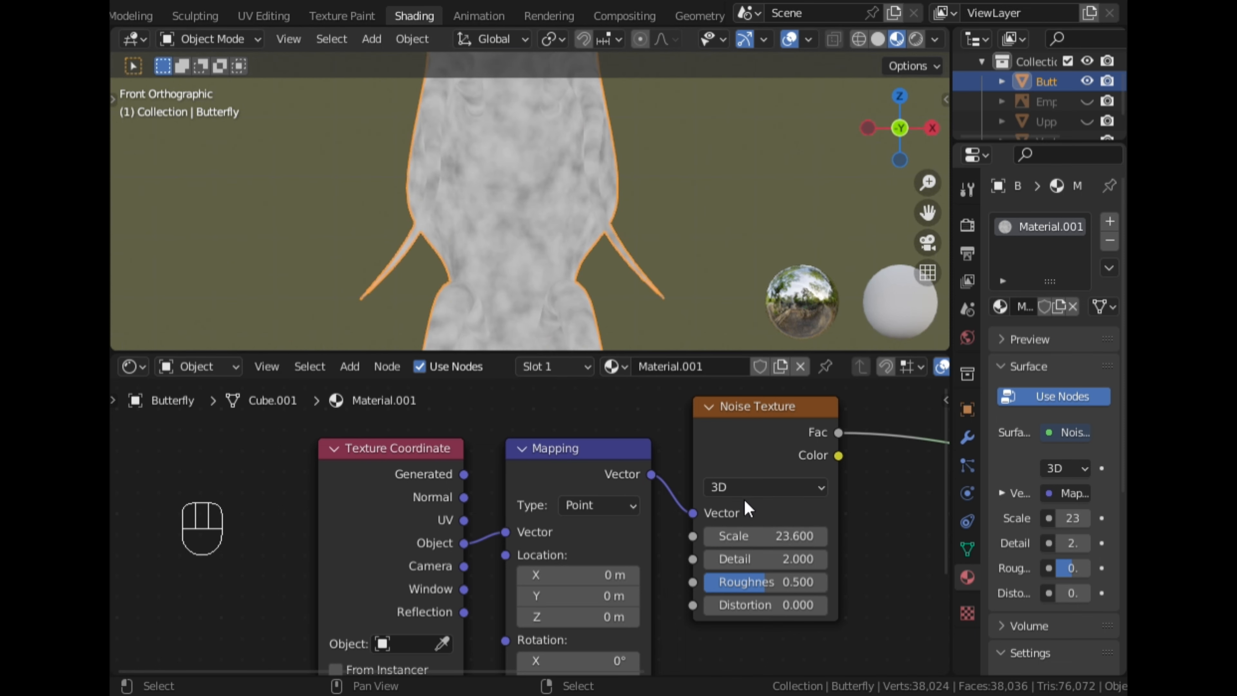
{"action": "left_click_drag", "start_coordinate": [749, 536], "coordinate": [804, 581]}
{"action": "left_click_drag", "start_coordinate": [760, 539], "coordinate": [779, 538]}
Move the Texture Coordinate node away from the Mapping node to open a gap between them
{"action": "scroll", "coordinate": [506, 550], "scroll_direction": "down", "scroll_amount": 3}
{"action": "left_click_drag", "start_coordinate": [451, 529], "coordinate": [287, 524]}
{"action": "scroll", "coordinate": [713, 547], "scroll_direction": "down", "scroll_amount": 2}
{"action": "middle_click_drag", "start_coordinate": [713, 548], "coordinate": [756, 542]}
{"action": "scroll", "coordinate": [503, 549], "scroll_direction": "up", "scroll_amount": 2}
{"action": "middle_click_drag", "start_coordinate": [465, 554], "coordinate": [550, 555]}
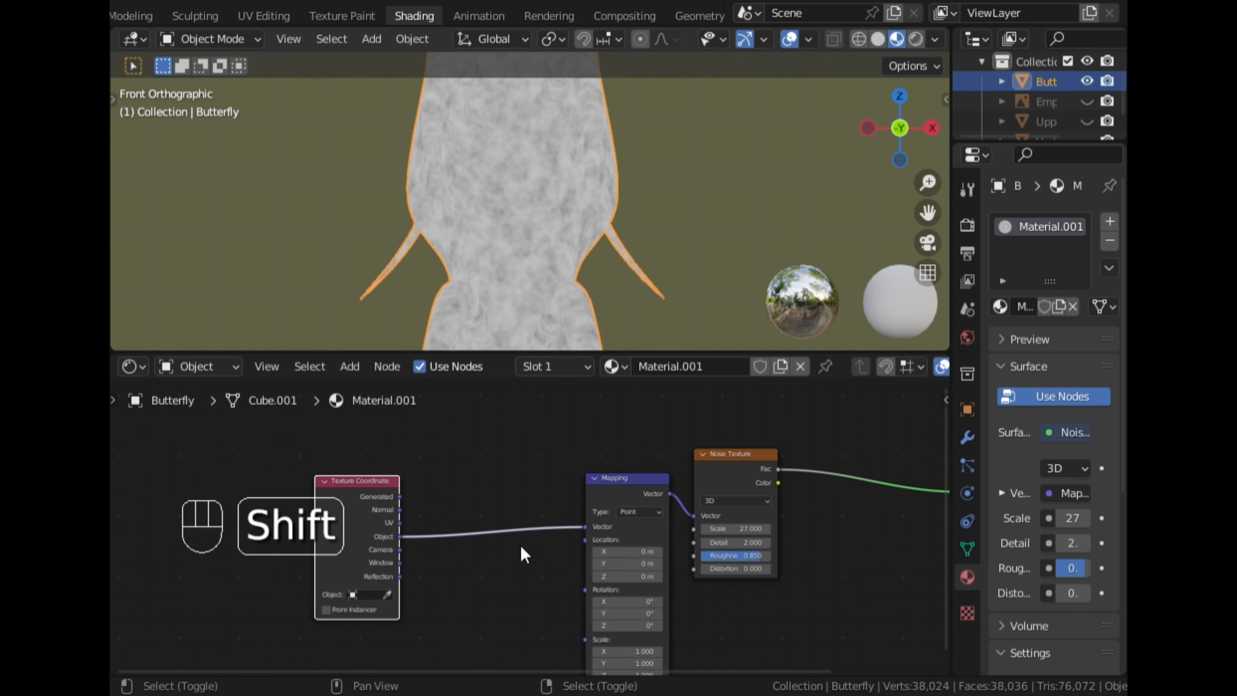
Insert a second Noise Texture node into the link between the Texture Coordinate and Mapping nodes
{"action": "key", "text": "shift+a"}
{"action": "left_click", "coordinate": [426, 463]}
{"action": "type", "text": "n"}
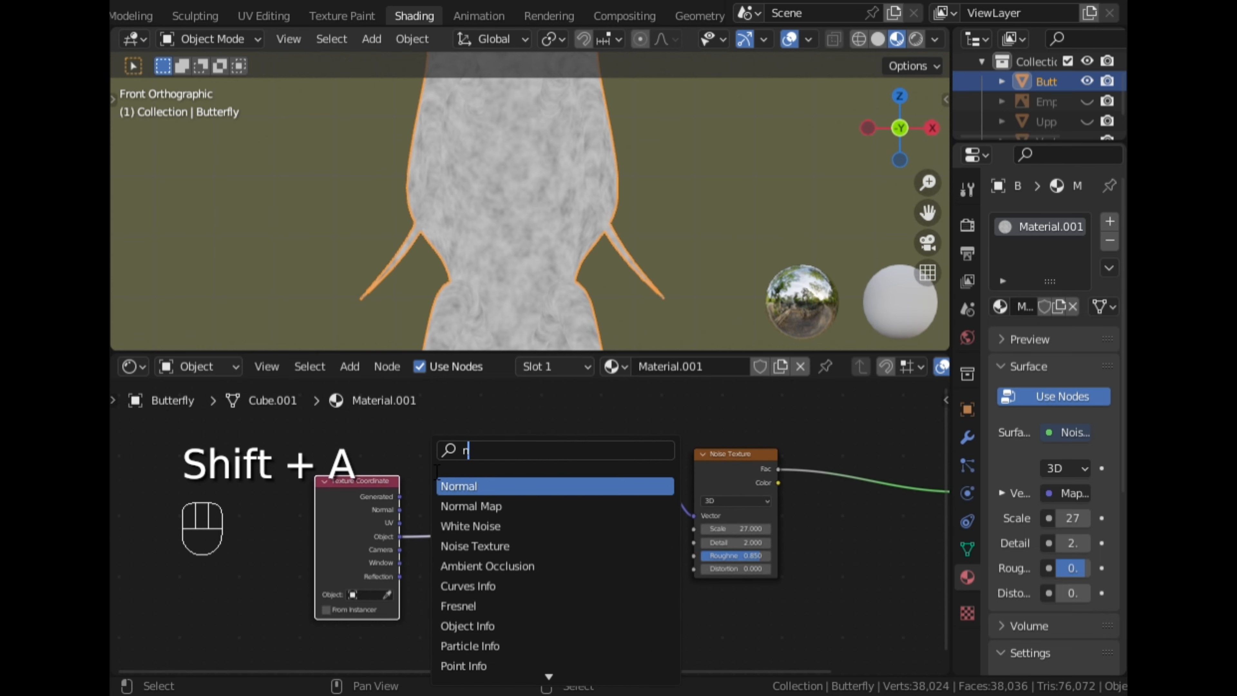
{"action": "type", "text": "oise"}
{"action": "key", "text": "Down"}
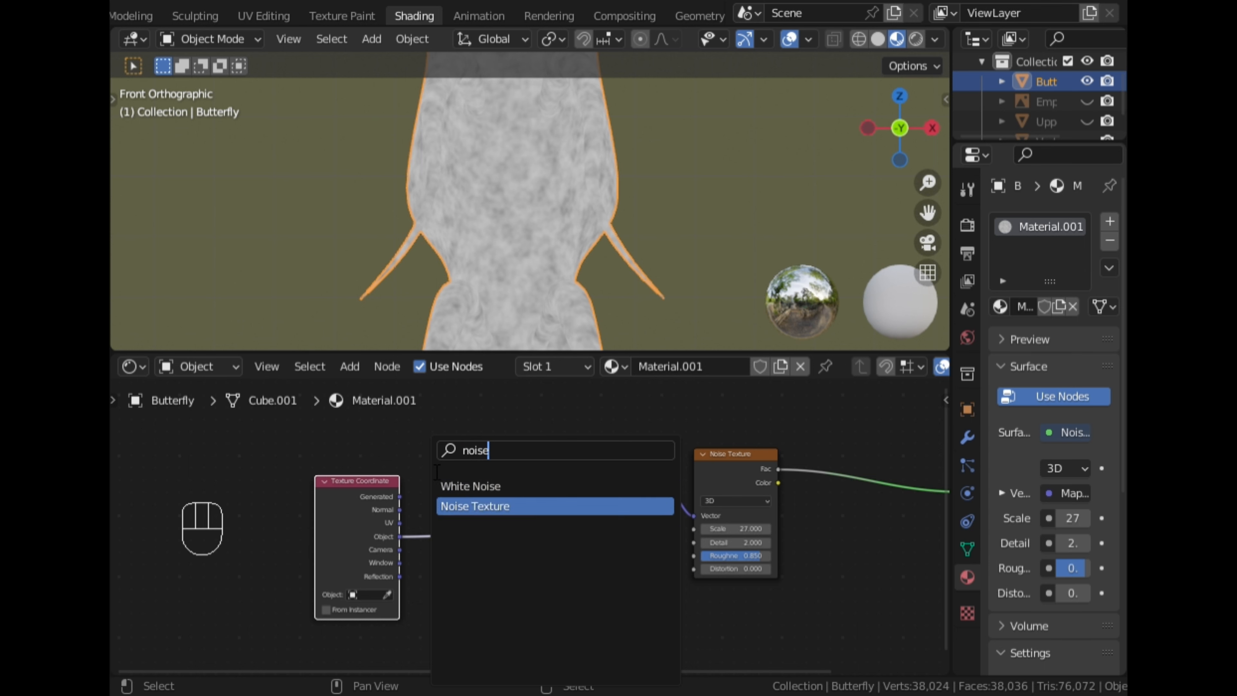
{"action": "key", "text": "Return"}
{"action": "left_click", "coordinate": [462, 472]}
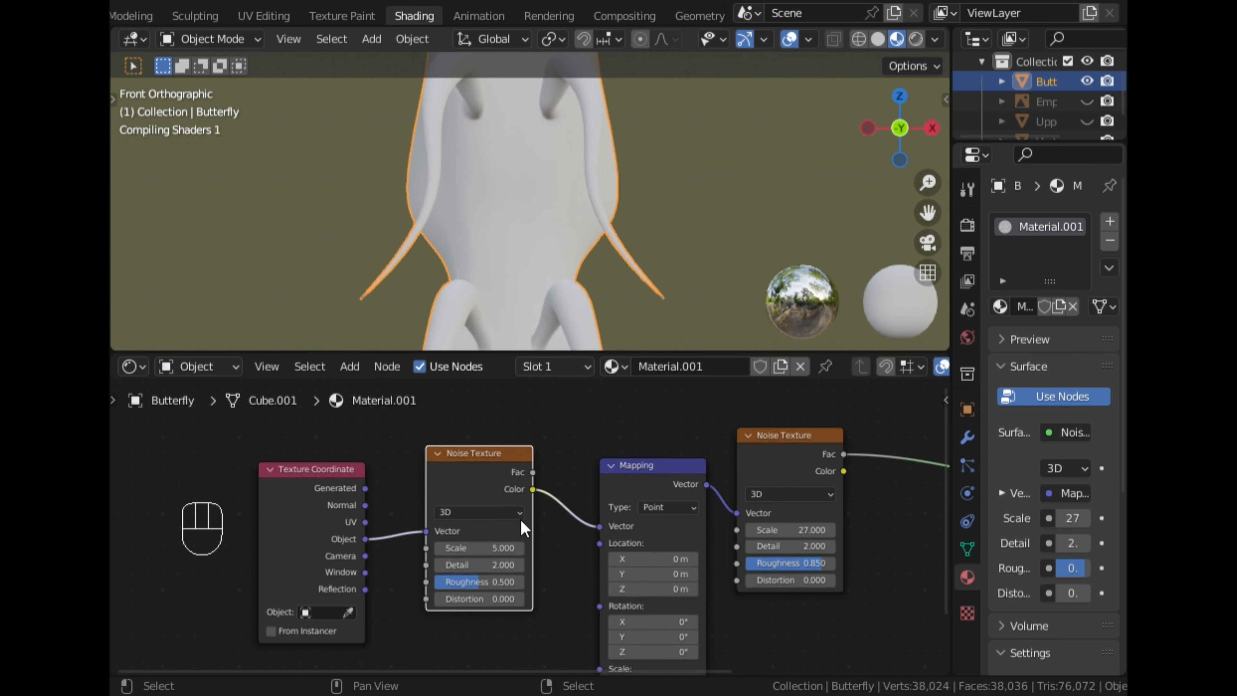
Shift the Texture Coordinate node and the new Noise Texture node back to leave room before the Mapping node
{"action": "left_click_drag", "start_coordinate": [360, 538], "coordinate": [291, 538]}
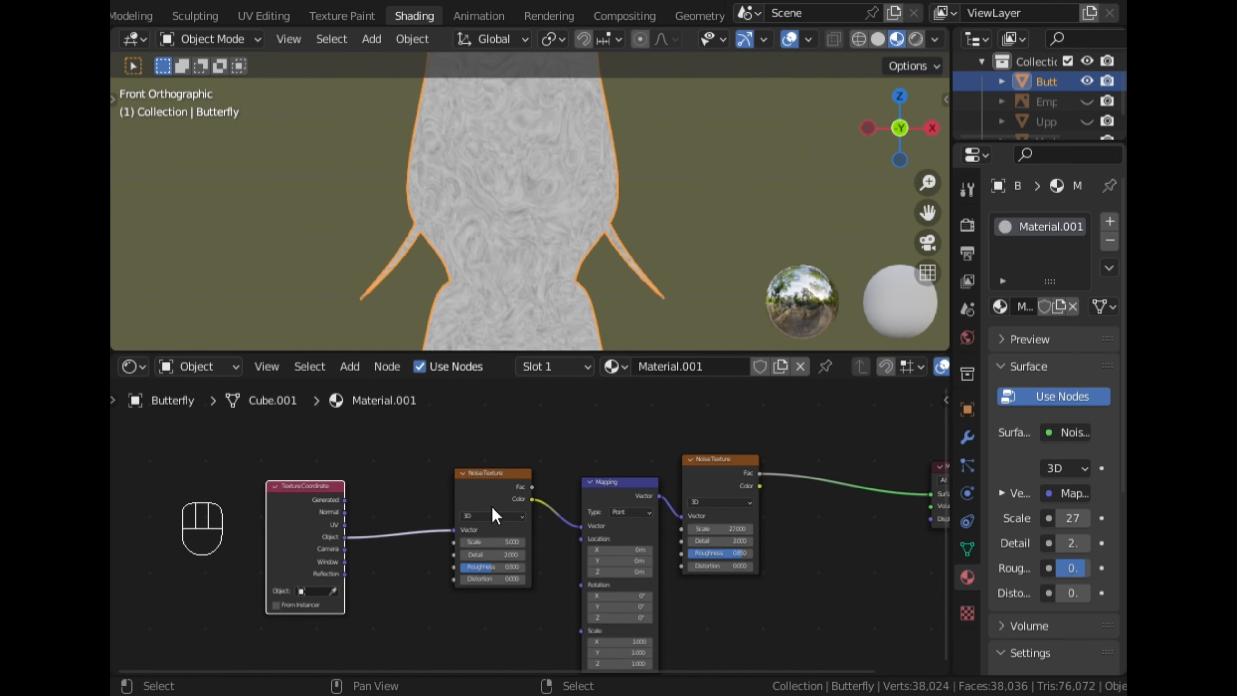
{"action": "left_click_drag", "start_coordinate": [494, 511], "coordinate": [415, 512]}
{"action": "scroll", "coordinate": [730, 530], "scroll_direction": "down", "scroll_amount": 1}
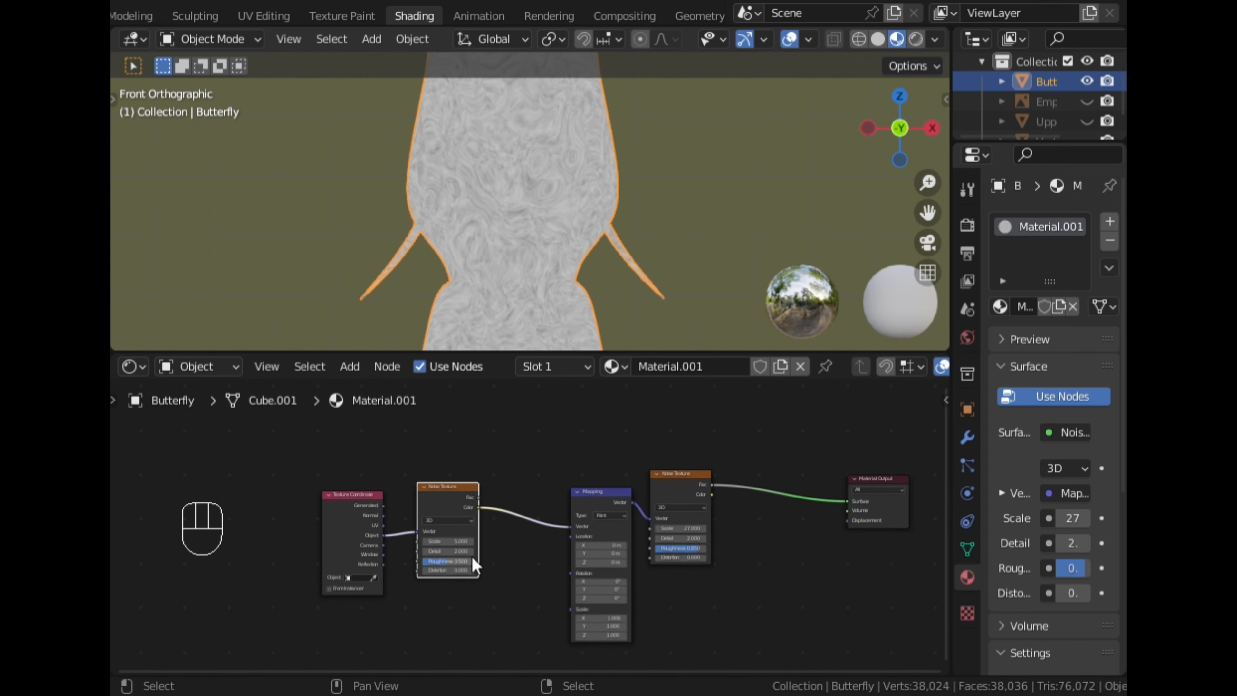
{"action": "scroll", "coordinate": [557, 570], "scroll_direction": "up", "scroll_amount": 2}
Insert a MixRGB node into the link between the new Noise Texture's Color output and the Mapping node
{"action": "key", "text": "shift+a"}
{"action": "left_click", "coordinate": [523, 469]}
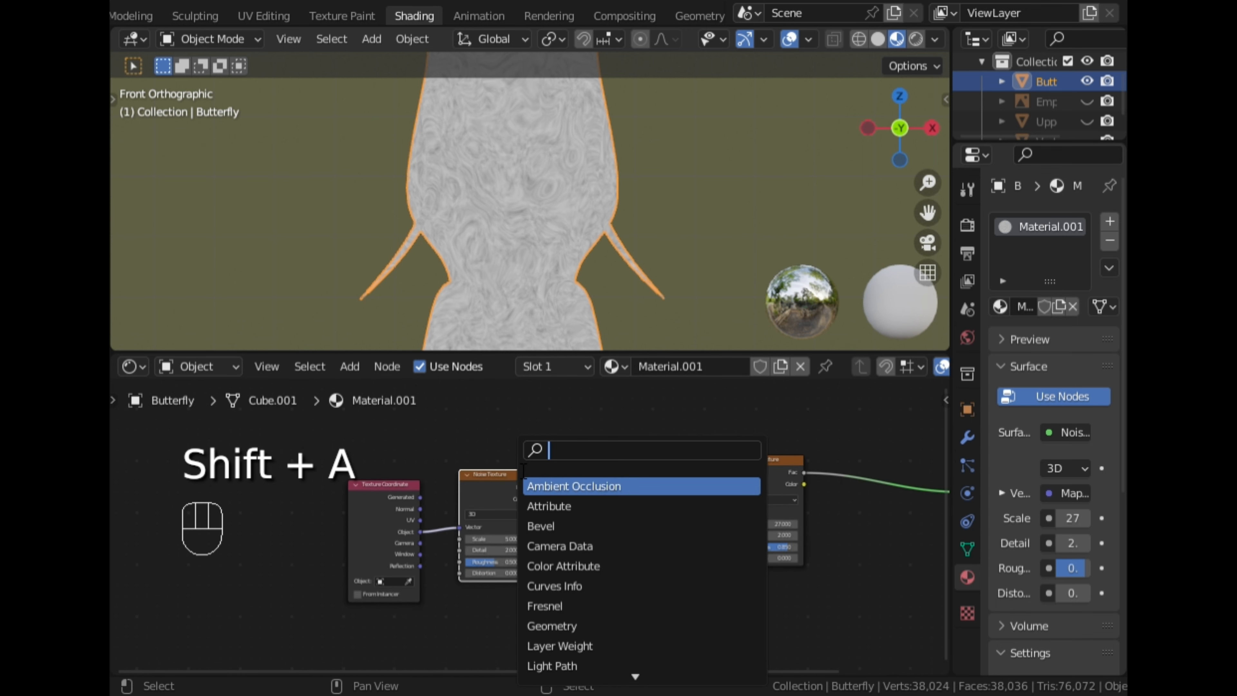
{"action": "type", "text": "mi"}
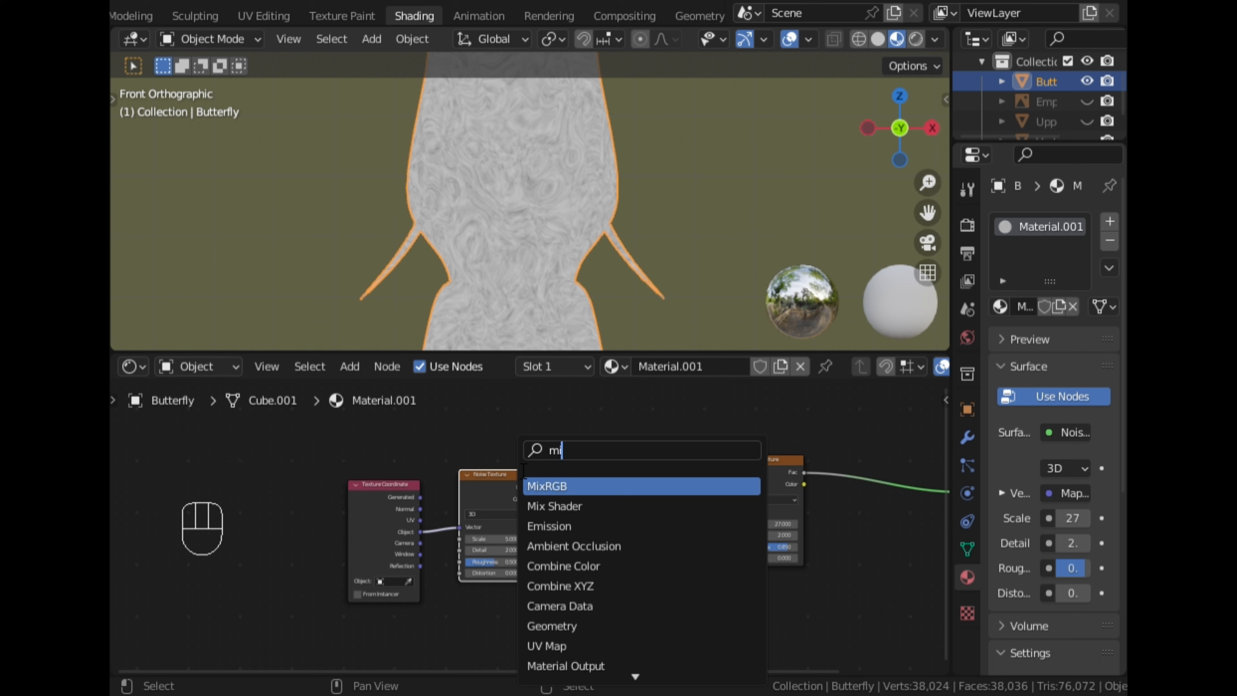
{"action": "type", "text": "x"}
{"action": "key", "text": "Return"}
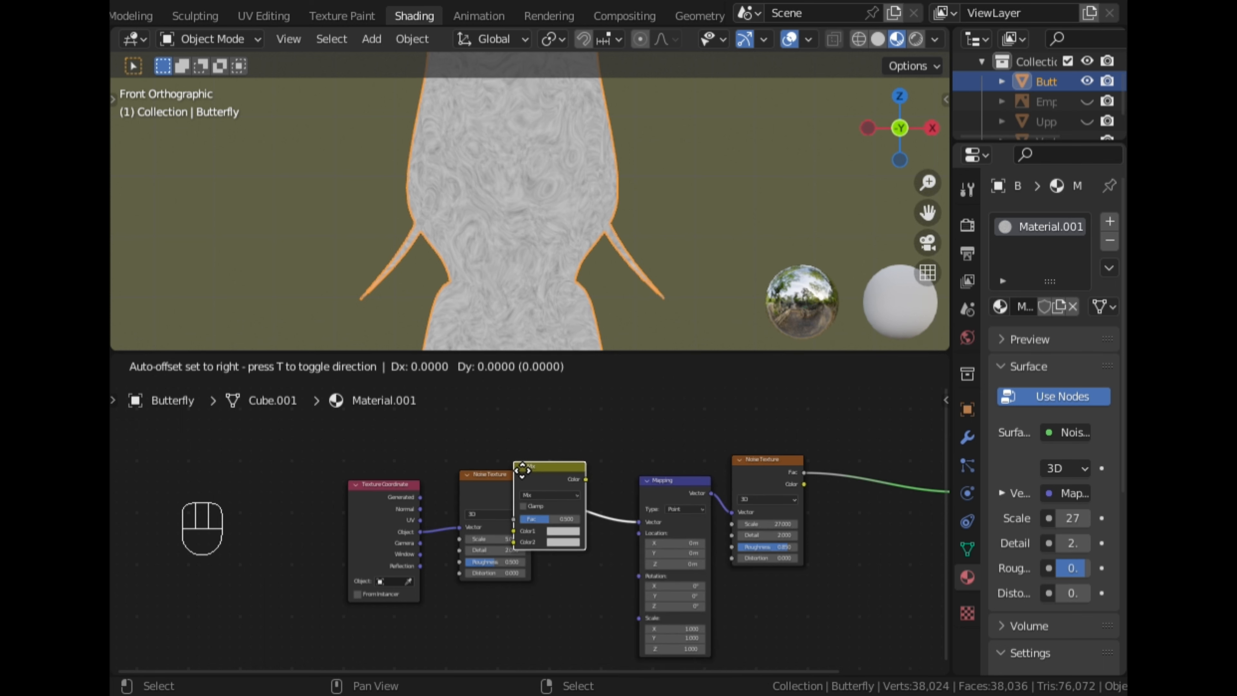
{"action": "left_click", "coordinate": [560, 473]}
Link the Texture Coordinate node's Object output to the Mix node's Color2 input
{"action": "scroll", "coordinate": [463, 509], "scroll_direction": "up", "scroll_amount": 2}
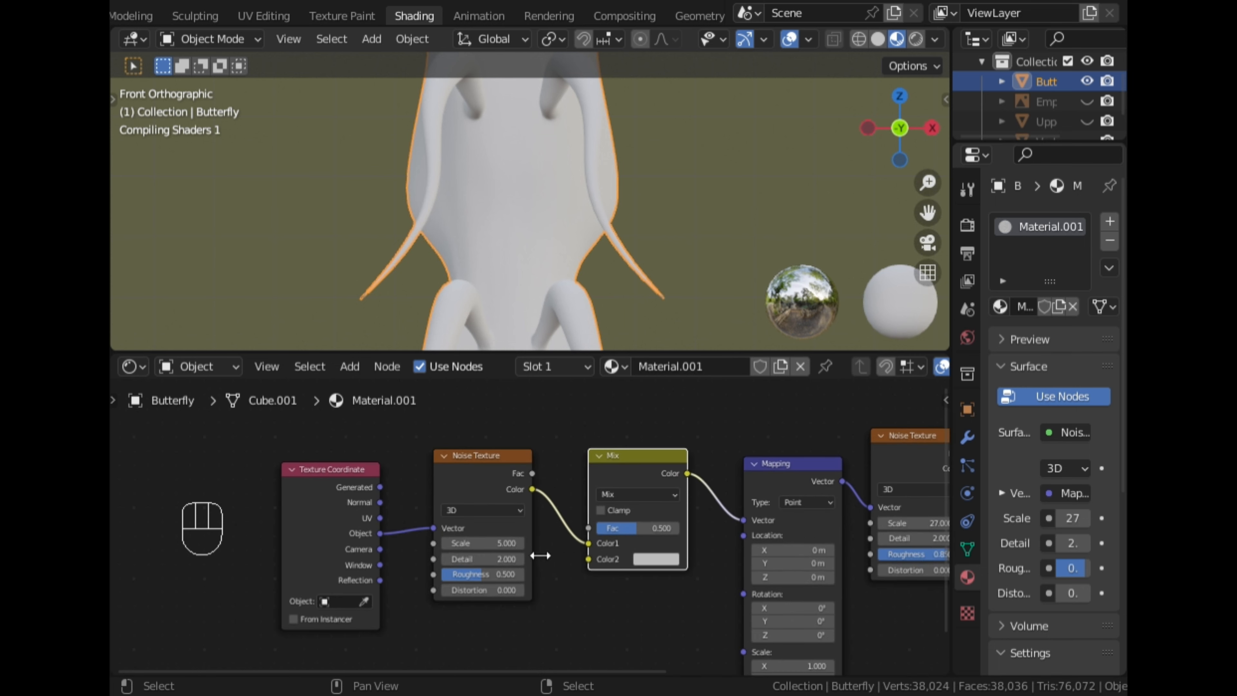
{"action": "left_click_drag", "start_coordinate": [381, 534], "coordinate": [397, 540]}
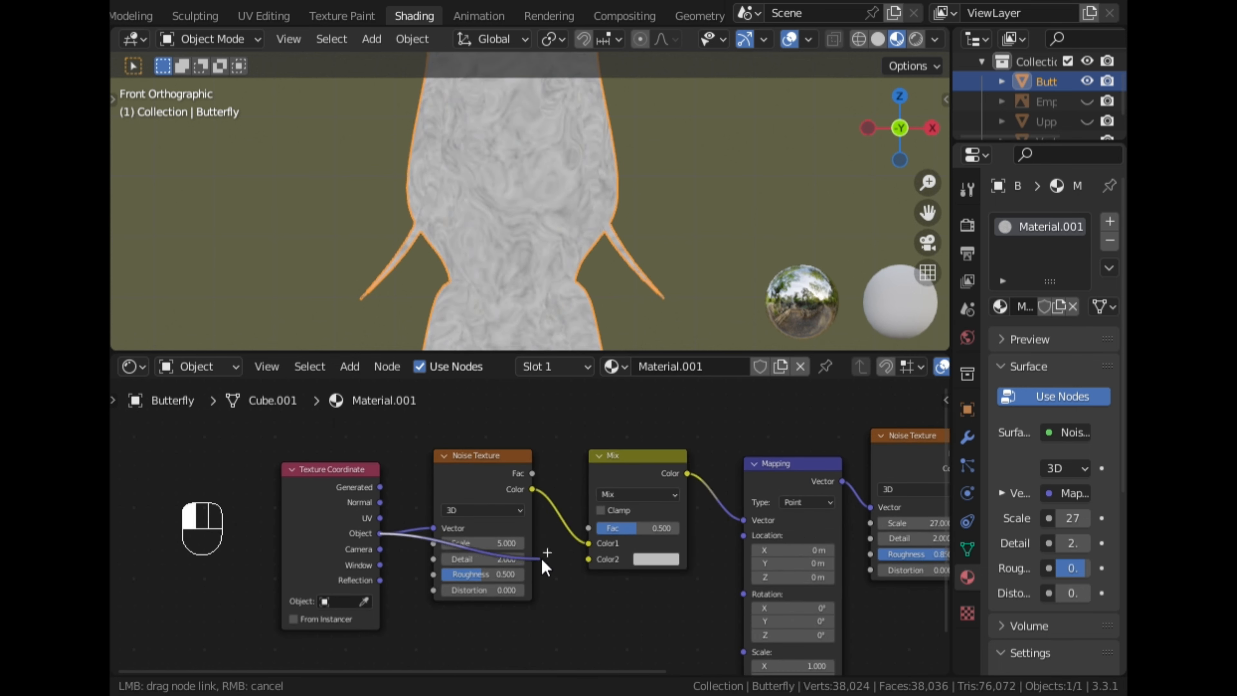
{"action": "left_click_drag", "start_coordinate": [584, 569], "coordinate": [586, 568]}
{"action": "scroll", "coordinate": [587, 594], "scroll_direction": "down", "scroll_amount": 2}
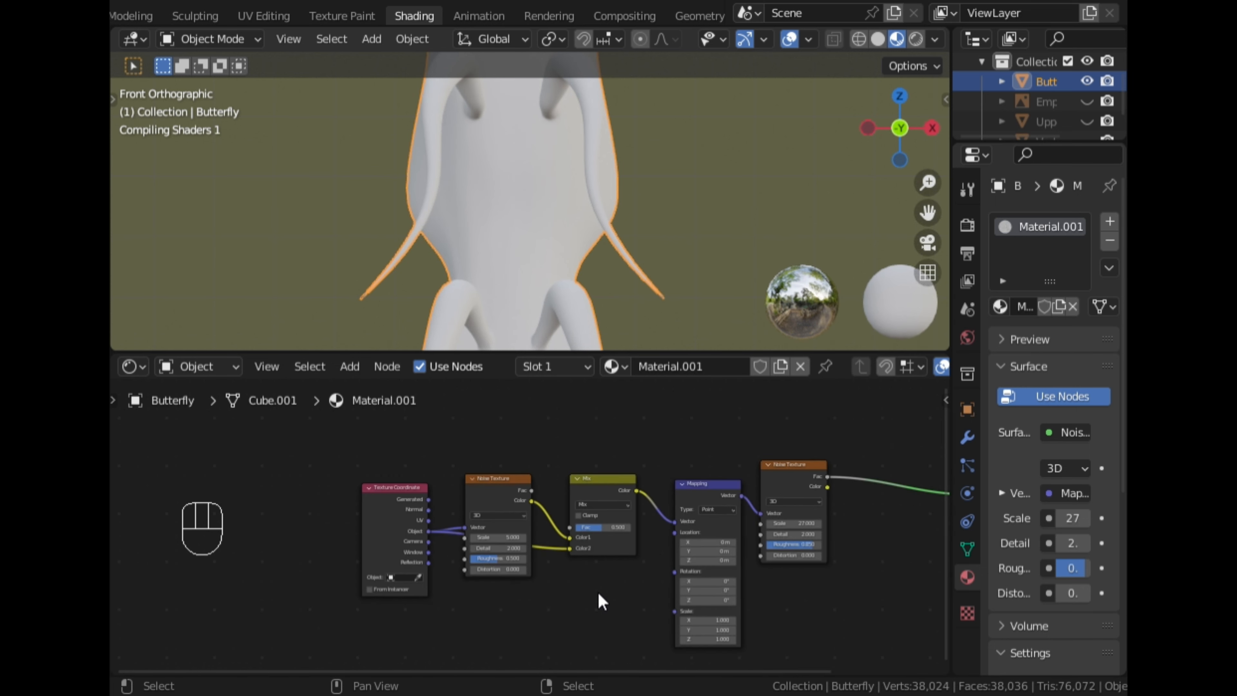
Insert a ColorRamp node between the final Noise Texture's Fac output and the Material Output node
{"action": "scroll", "coordinate": [594, 596], "scroll_direction": "down", "scroll_amount": 5, "text": "ctrl"}
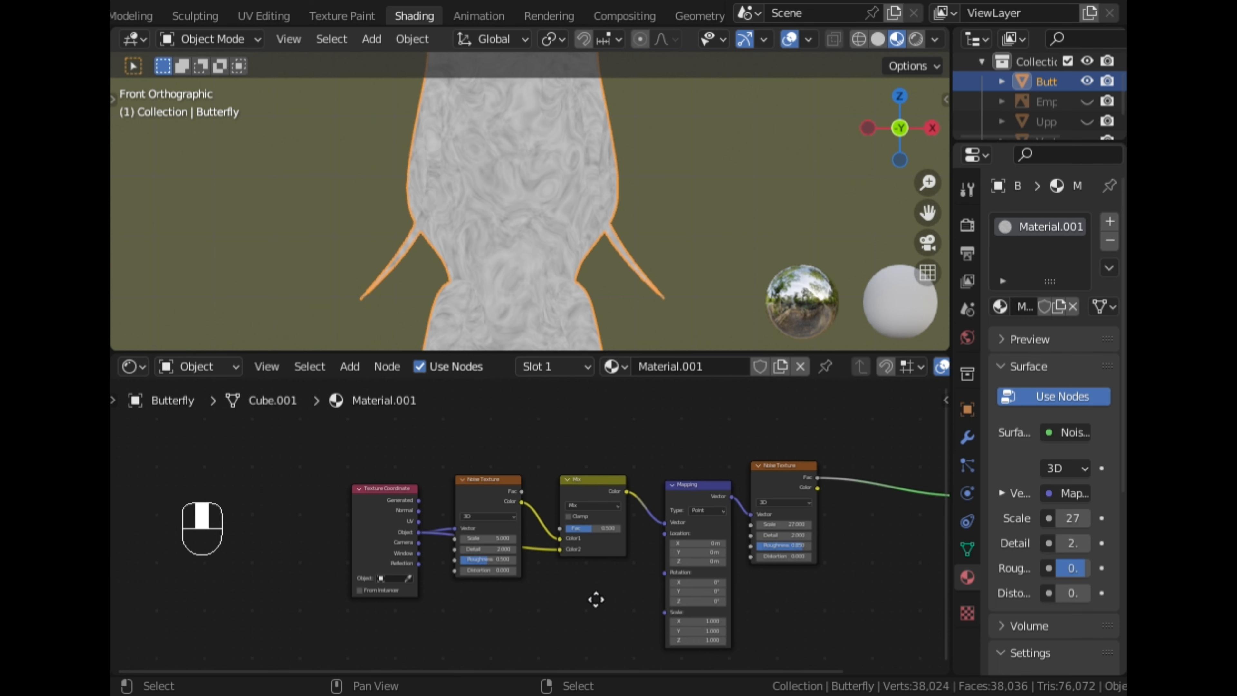
{"action": "key", "text": "shift+a"}
{"action": "left_click", "coordinate": [723, 472]}
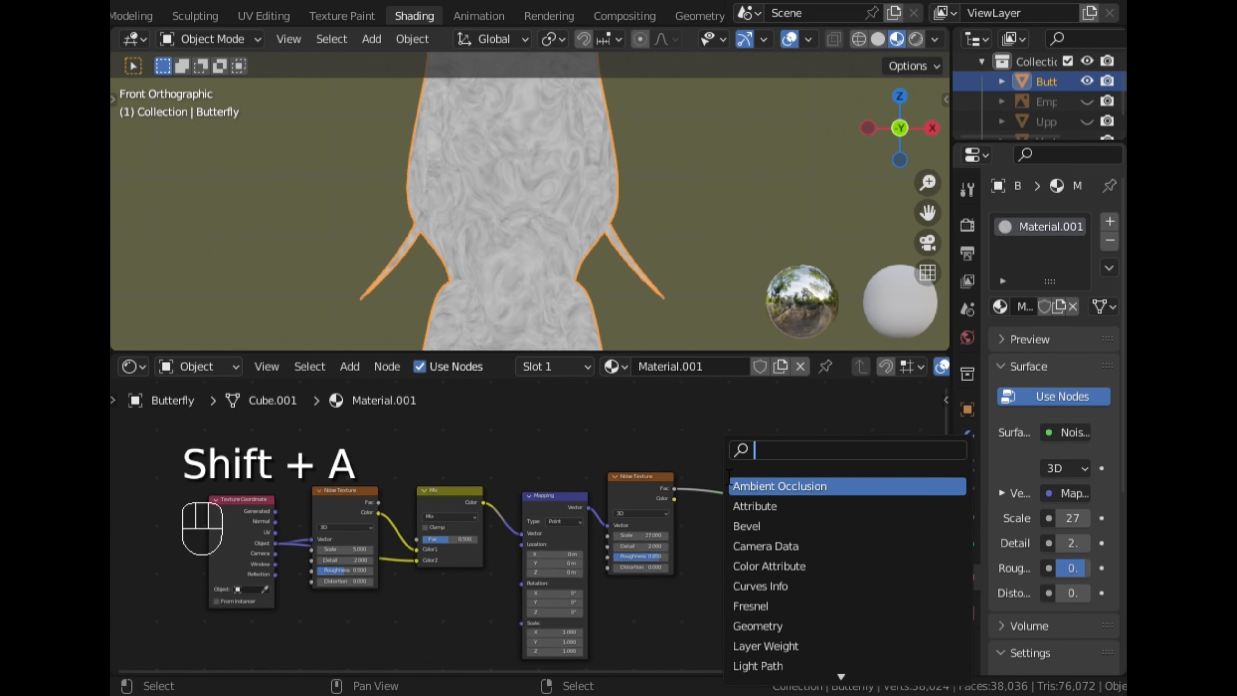
{"action": "type", "text": "color"}
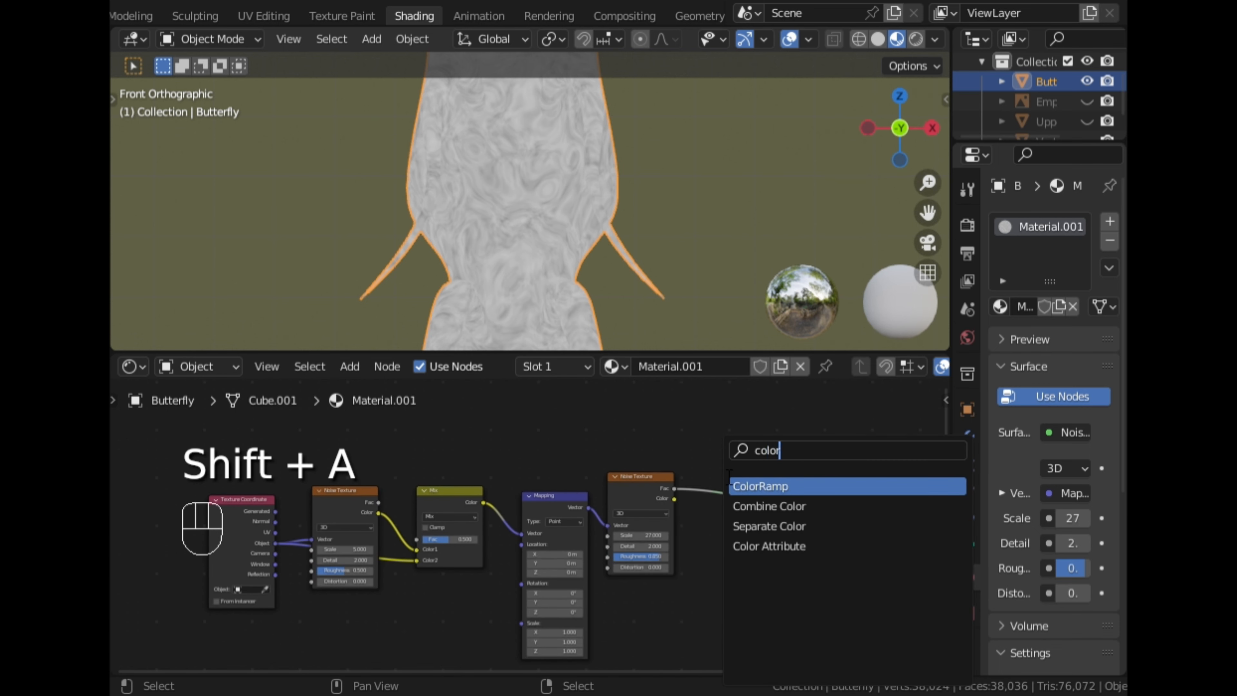
{"action": "key", "text": "Return"}
{"action": "left_click", "coordinate": [721, 459]}
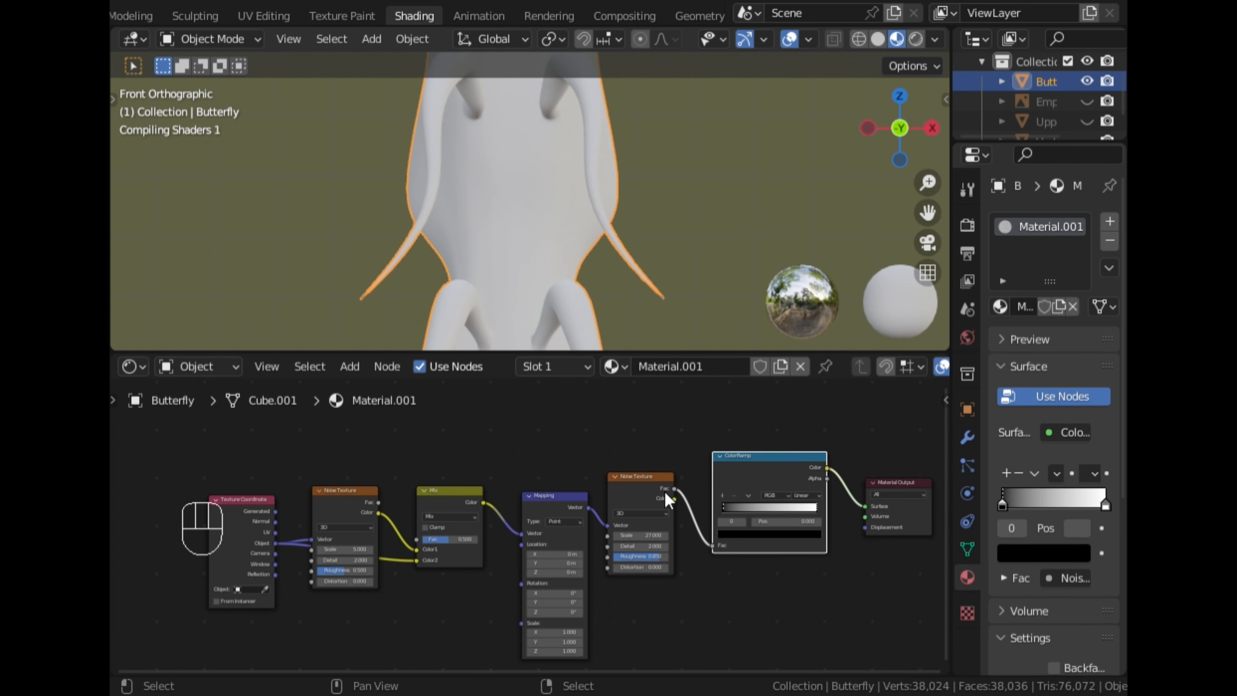
{"action": "scroll", "coordinate": [587, 278], "scroll_direction": "up", "scroll_amount": 2}
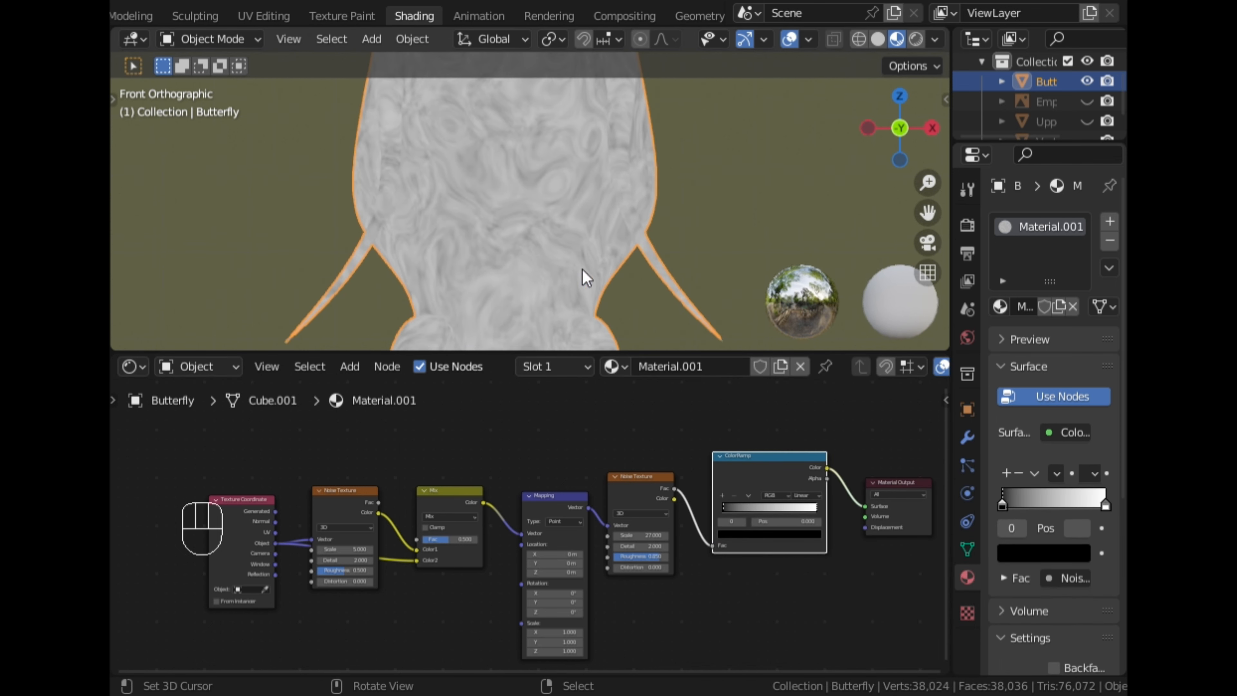
Move the ColorRamp's black stop to position 0.505 and its white stop to about 0.805
{"action": "middle_click_drag", "start_coordinate": [763, 563], "coordinate": [499, 588]}
{"action": "scroll", "coordinate": [499, 589], "scroll_direction": "up", "scroll_amount": 4}
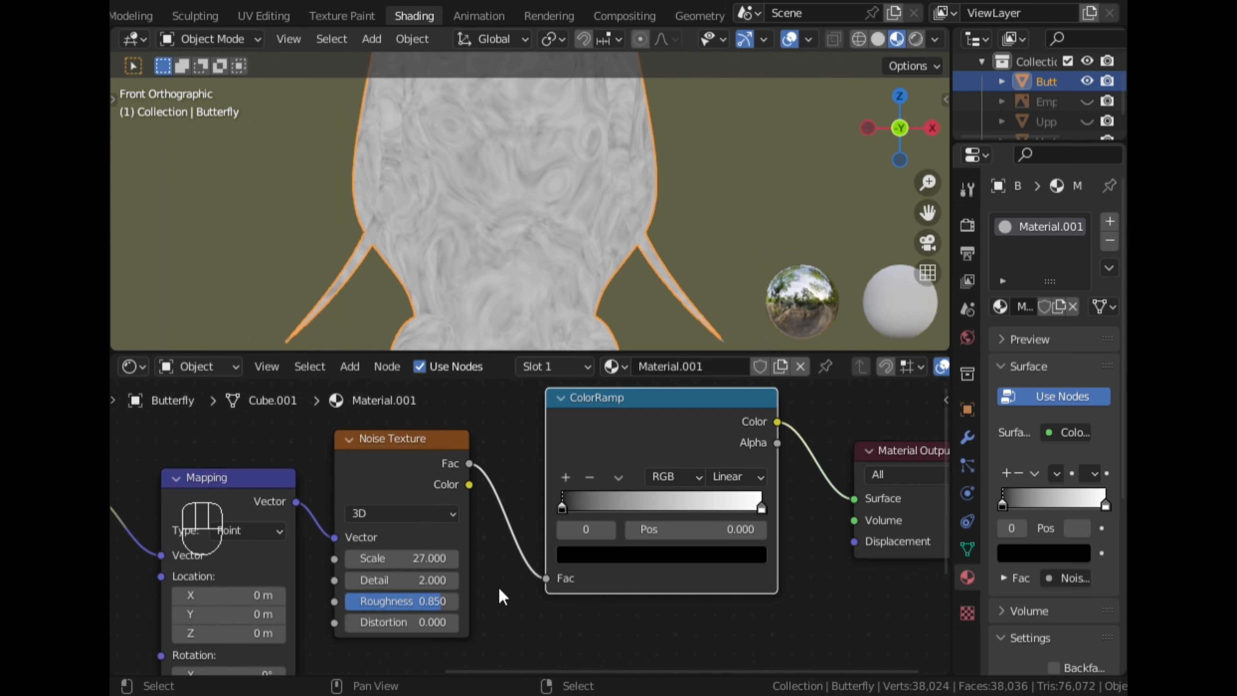
{"action": "left_click_drag", "start_coordinate": [564, 505], "coordinate": [651, 511]}
{"action": "left_click_drag", "start_coordinate": [761, 508], "coordinate": [720, 507]}
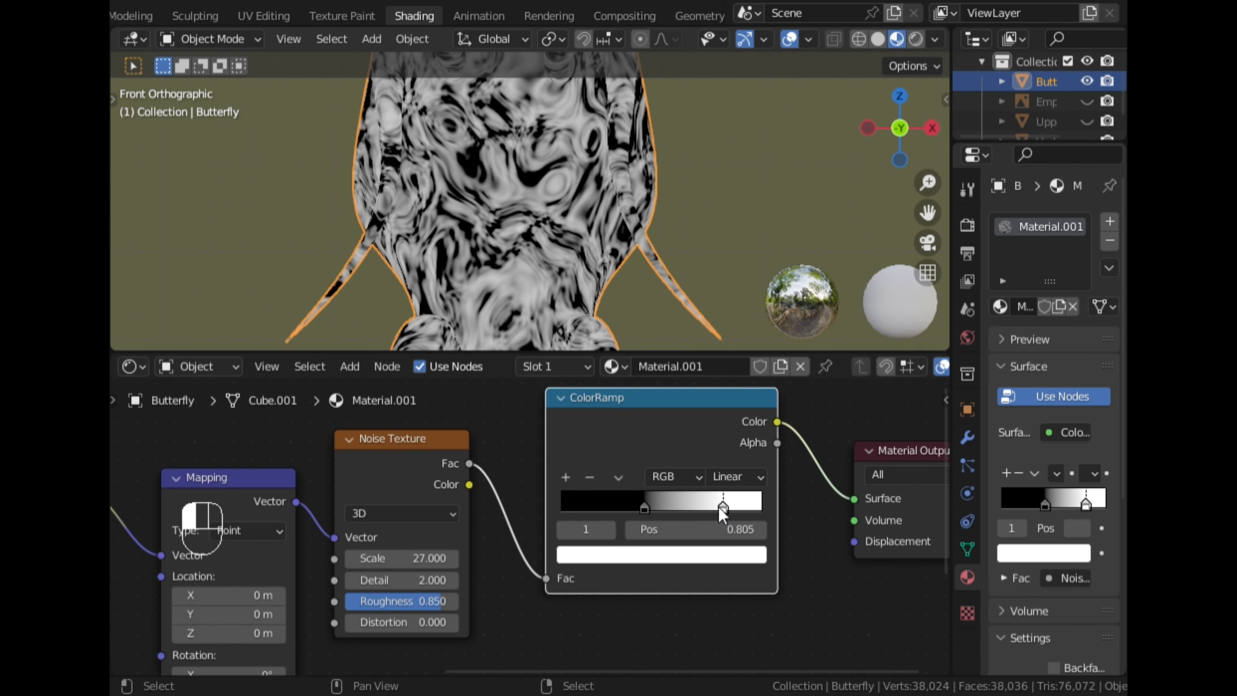
{"action": "mouse_move", "coordinate": [645, 507]}
{"action": "left_mouse_down"}
{"action": "mouse_move", "coordinate": [701, 509]}
{"action": "mouse_move", "coordinate": [663, 508]}
{"action": "left_mouse_up"}
Move the Noise Texture node beside the Texture Coordinate node upward, clear of the link running to the Mix node
{"action": "scroll", "coordinate": [541, 515], "scroll_direction": "down", "scroll_amount": 3}
{"action": "middle_click_drag", "start_coordinate": [346, 508], "coordinate": [665, 541]}
{"action": "left_click_drag", "start_coordinate": [411, 502], "coordinate": [414, 419]}
{"action": "scroll", "coordinate": [457, 550], "scroll_direction": "down", "scroll_amount": 2}
{"action": "middle_click_drag", "start_coordinate": [452, 577], "coordinate": [405, 572]}
{"action": "scroll", "coordinate": [513, 597], "scroll_direction": "up", "scroll_amount": 2}
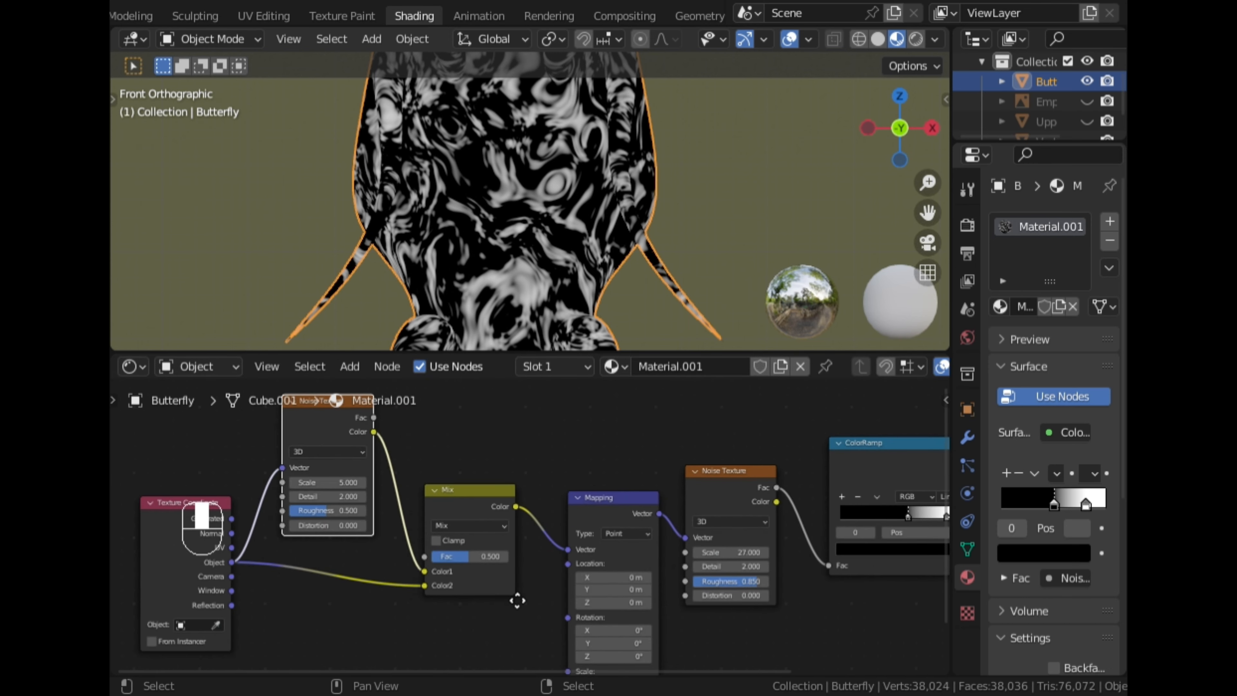
Add a ColorRamp stop at position 0.655, between the black and white stops, and color it light green
{"action": "middle_click_drag", "start_coordinate": [513, 597], "coordinate": [211, 582]}
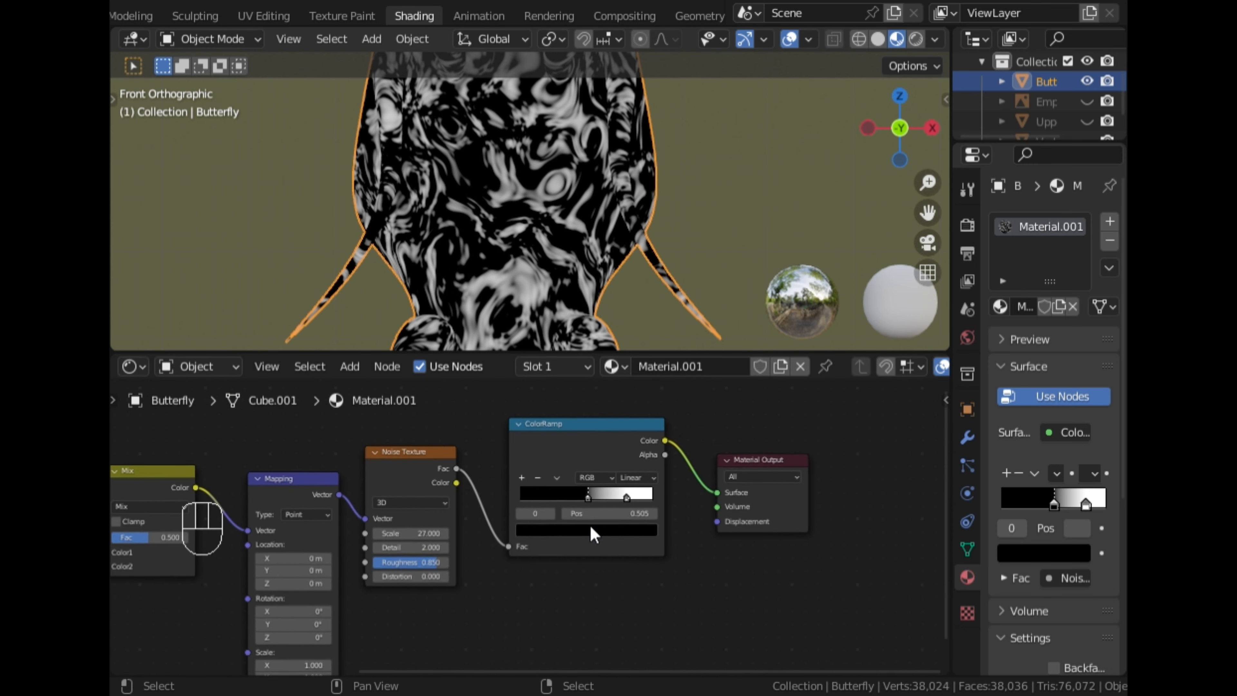
{"action": "scroll", "coordinate": [593, 533], "scroll_direction": "up", "scroll_amount": 3}
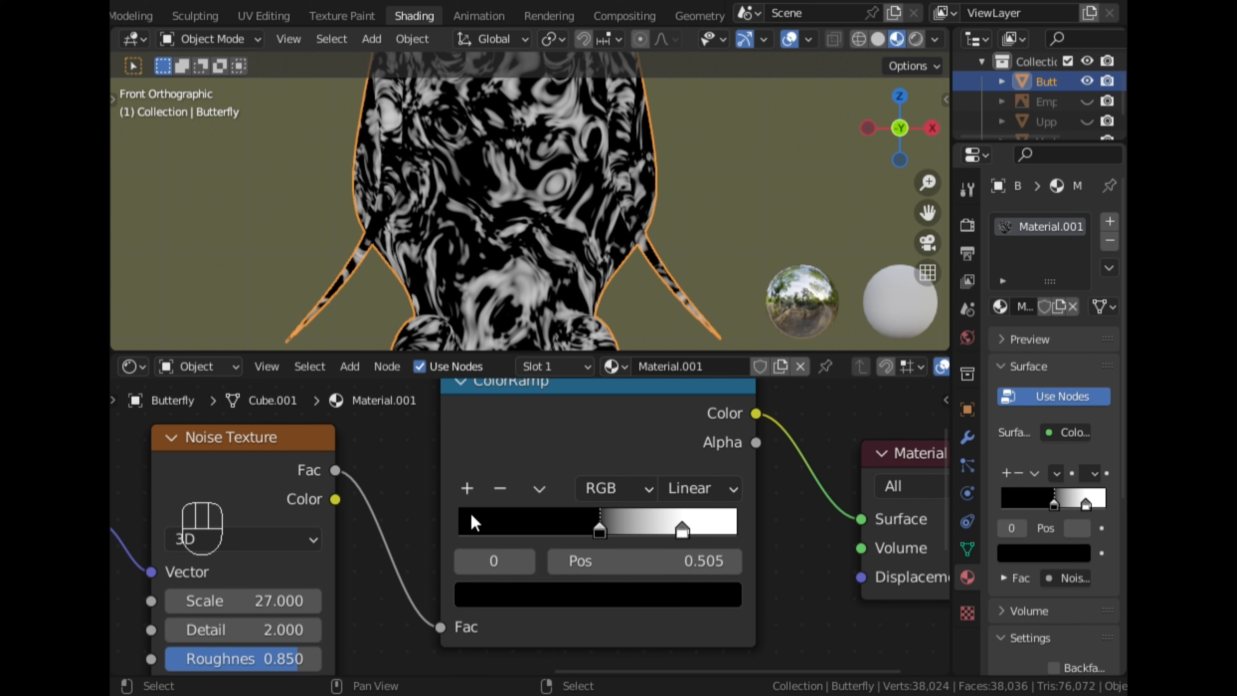
{"action": "left_click", "coordinate": [468, 490]}
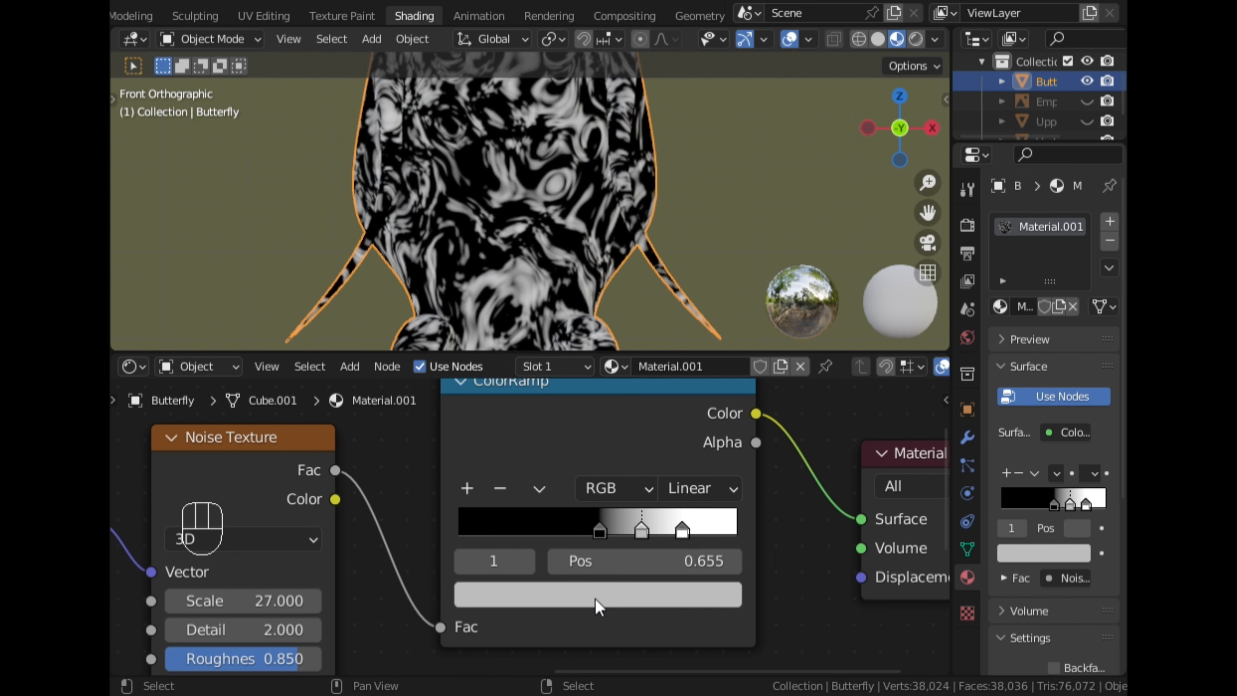
{"action": "left_click", "coordinate": [595, 597]}
{"action": "left_click", "coordinate": [519, 309]}
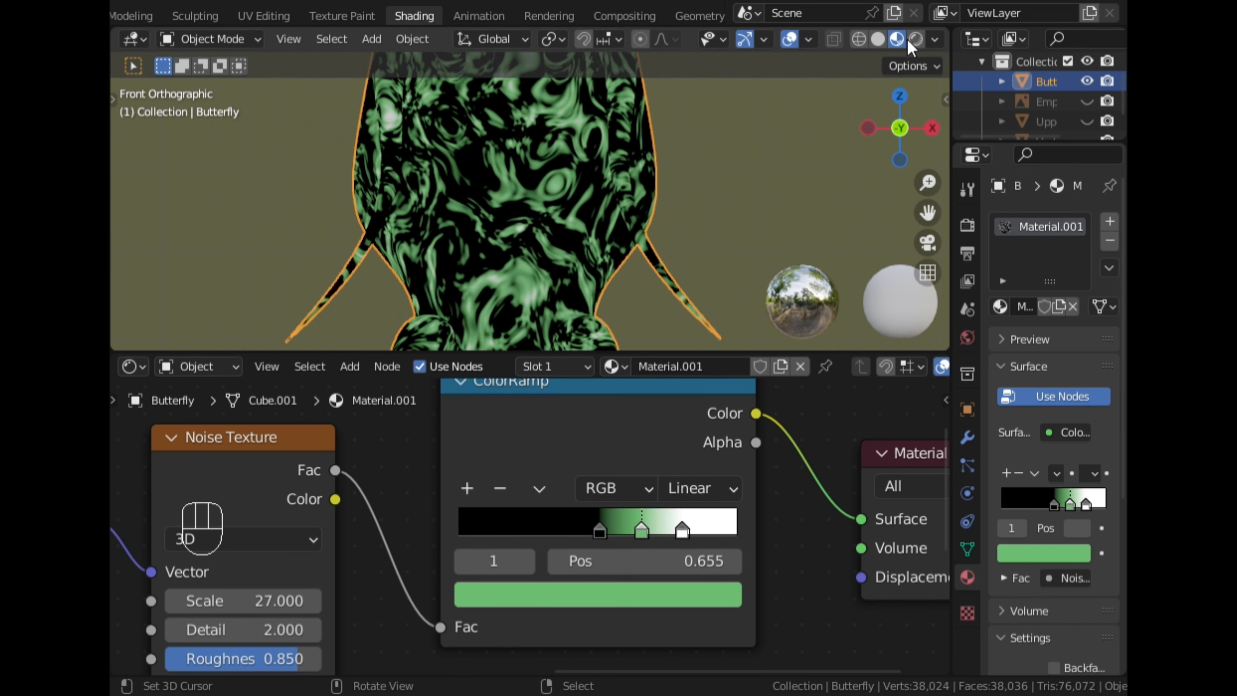
Switch the viewport to Rendered shading and set the render engine to Cycles with GPU Compute as the device
{"action": "left_click", "coordinate": [915, 39]}
{"action": "scroll", "coordinate": [811, 144], "scroll_direction": "down", "scroll_amount": 4}
{"action": "left_click", "coordinate": [967, 225]}
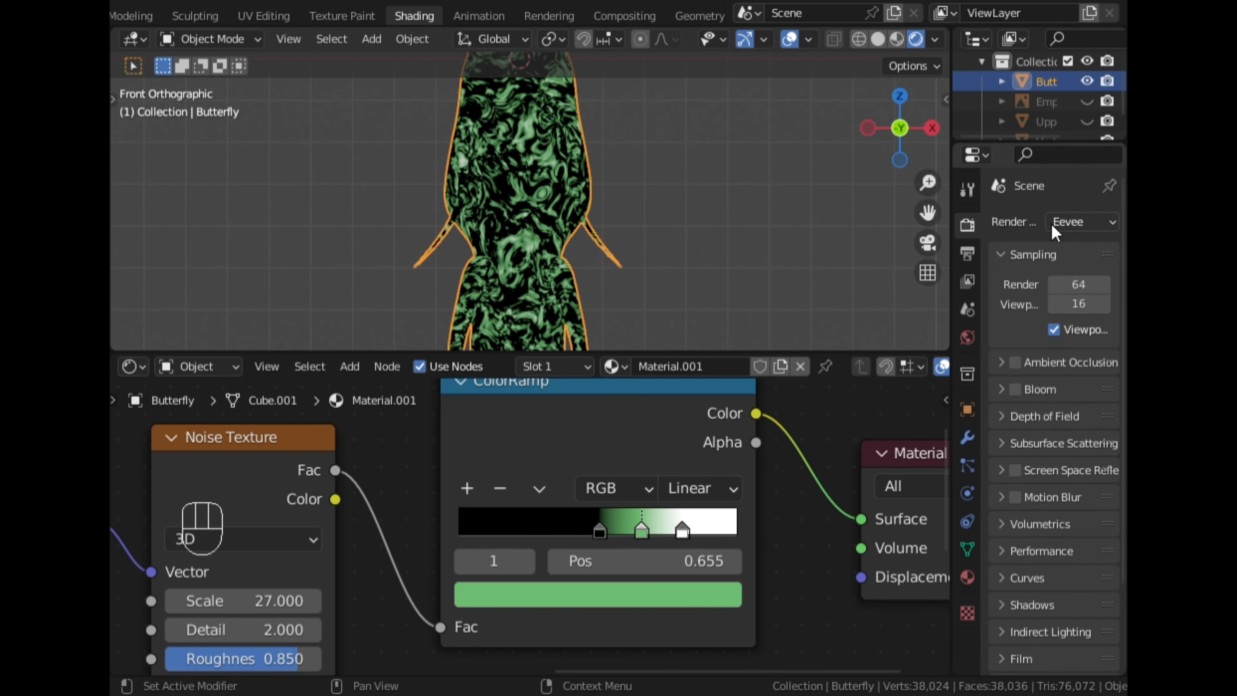
{"action": "left_click", "coordinate": [1081, 221]}
{"action": "left_click", "coordinate": [1051, 289]}
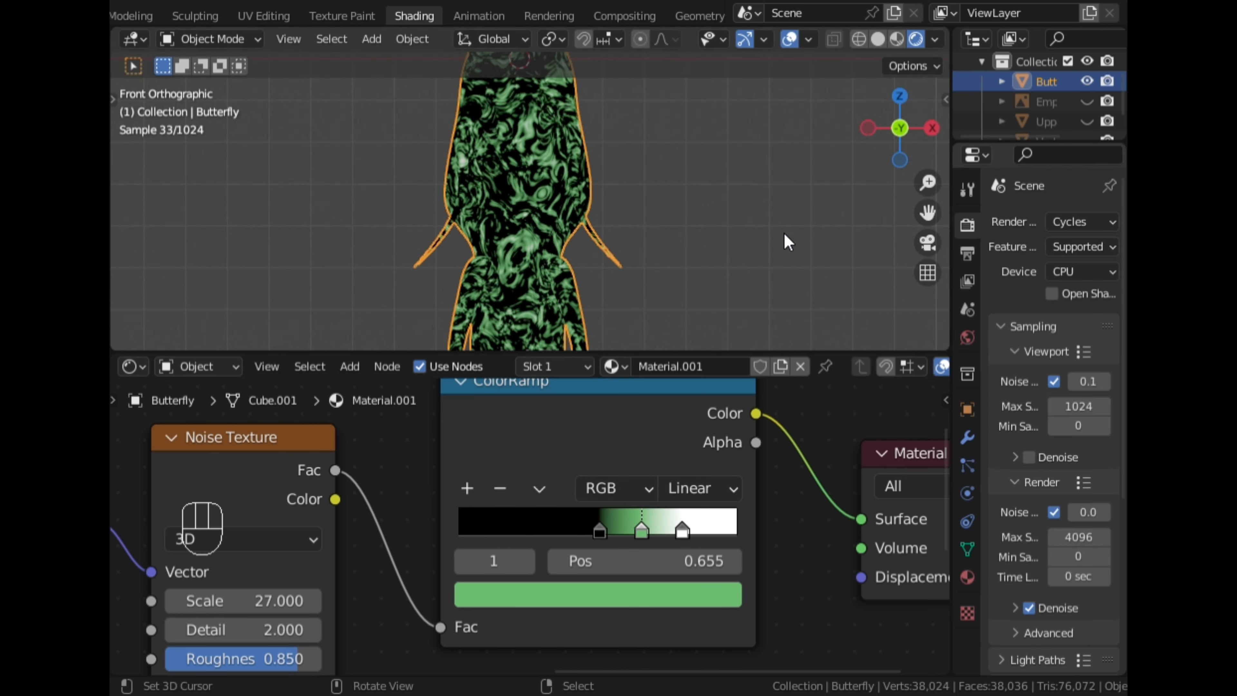
{"action": "left_click", "coordinate": [1081, 272]}
{"action": "left_click", "coordinate": [1037, 314]}
Move the ColorRamp's white stop to 0.886 and green stop to 0.682, and shift the black stop slightly toward the green one
{"action": "middle_click_drag", "start_coordinate": [779, 263], "coordinate": [572, 257]}
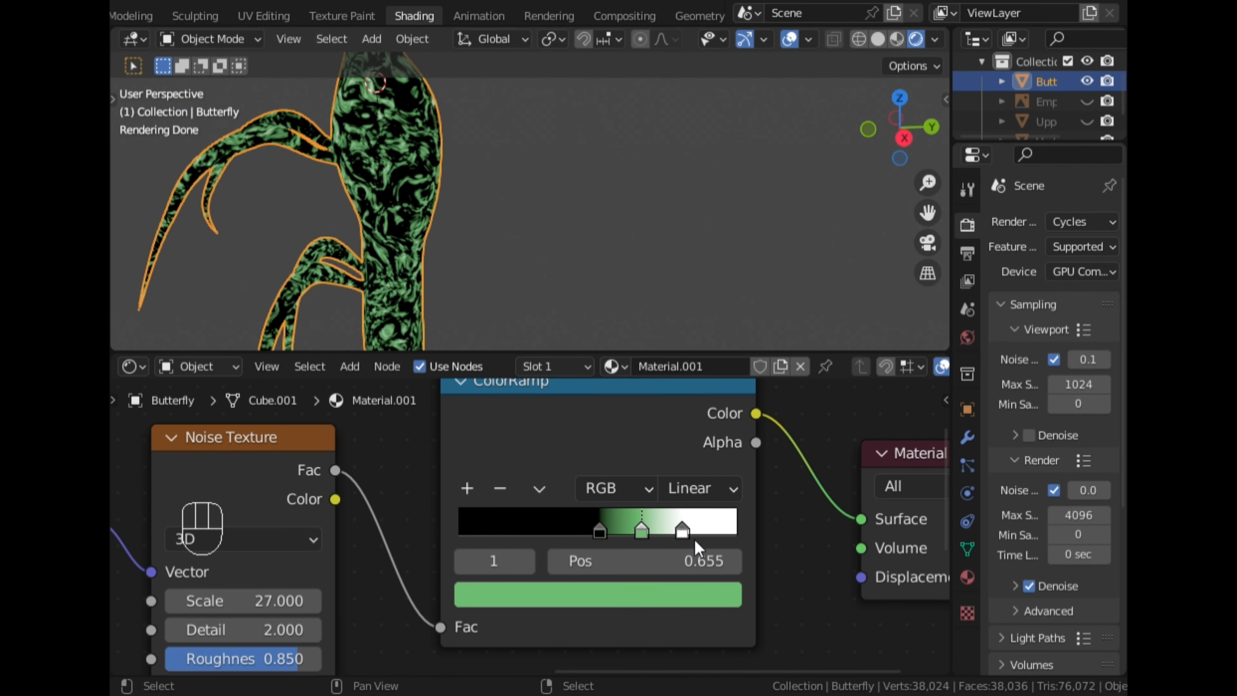
{"action": "mouse_move", "coordinate": [682, 529]}
{"action": "left_mouse_down"}
{"action": "mouse_move", "coordinate": [672, 534]}
{"action": "mouse_move", "coordinate": [705, 532]}
{"action": "left_mouse_up"}
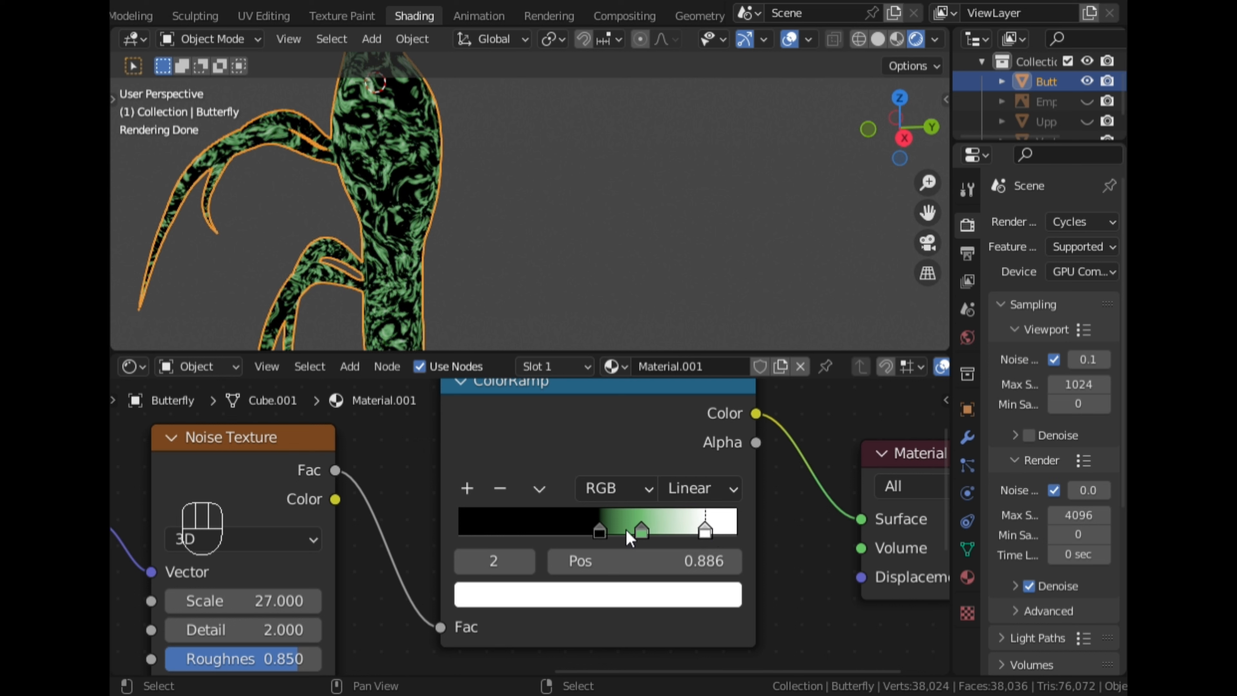
{"action": "left_click_drag", "start_coordinate": [599, 531], "coordinate": [652, 530]}
{"action": "scroll", "coordinate": [498, 209], "scroll_direction": "down", "scroll_amount": 3}
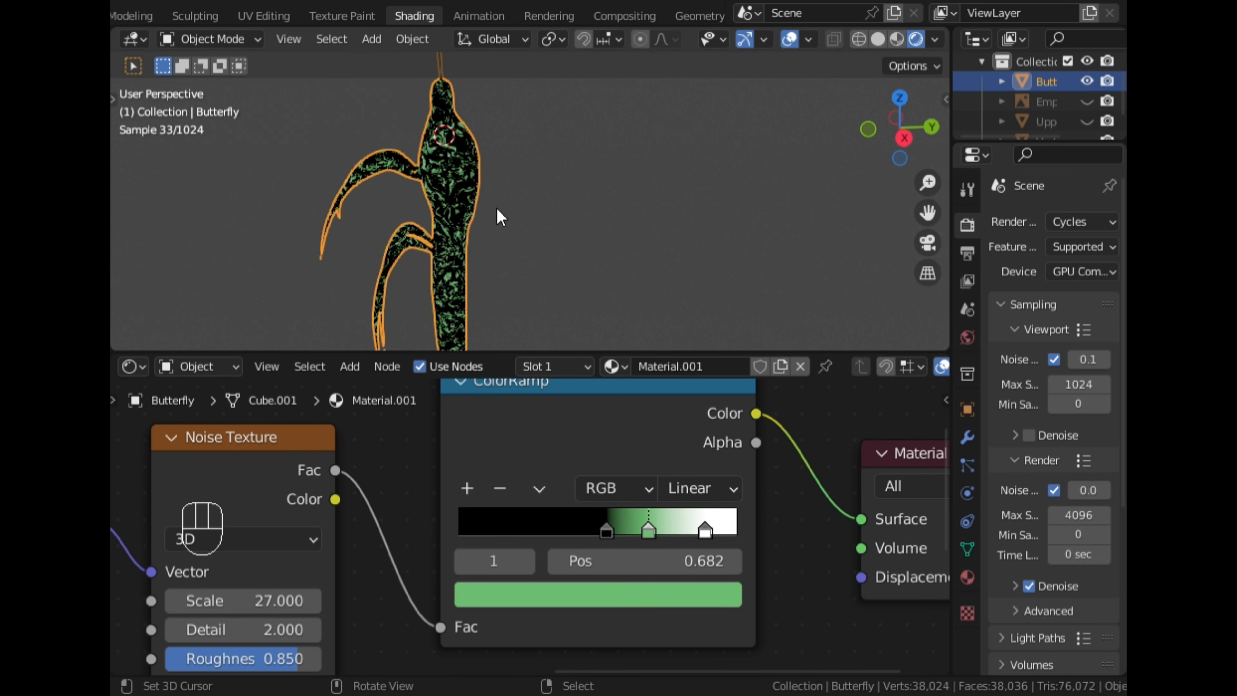
Examine the rendered pattern on the butterfly's body and legs from the front and right views
{"action": "left_click", "coordinate": [868, 134]}
{"action": "scroll", "coordinate": [757, 187], "scroll_direction": "up", "scroll_amount": 2}
{"action": "scroll", "coordinate": [758, 187], "scroll_direction": "down", "scroll_amount": 2}
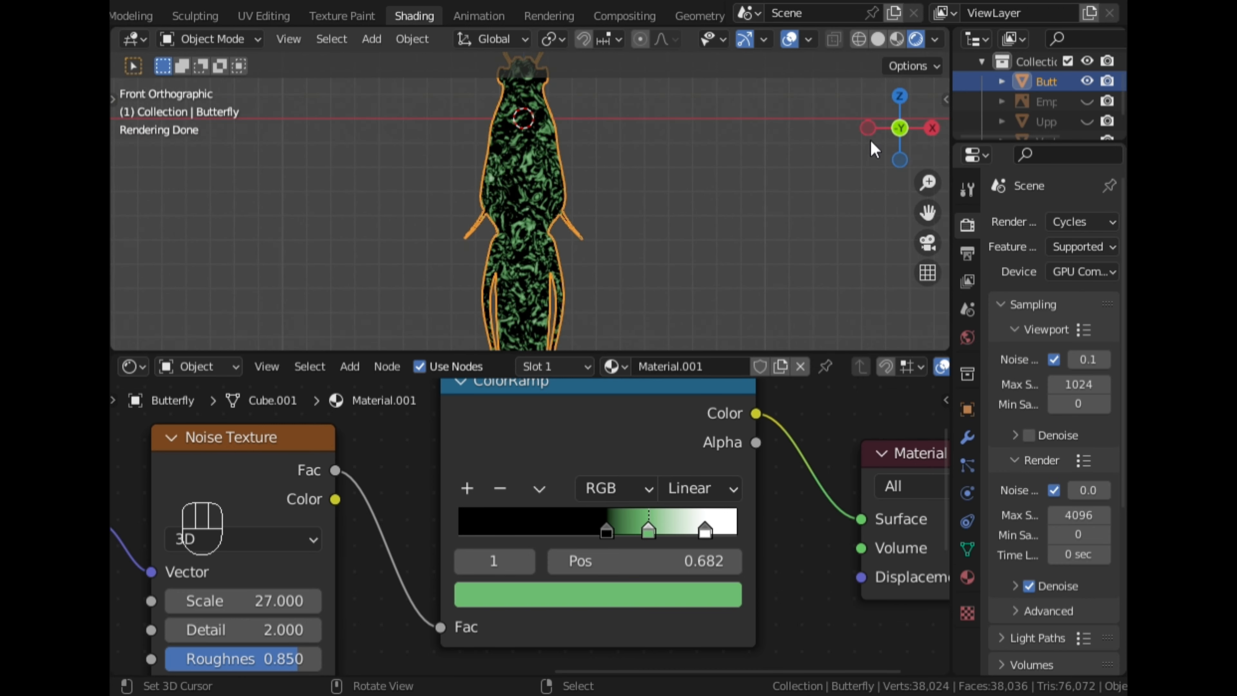
{"action": "left_click", "coordinate": [932, 128]}
{"action": "scroll", "coordinate": [704, 188], "scroll_direction": "up", "scroll_amount": 2}
{"action": "scroll", "coordinate": [704, 187], "scroll_direction": "down", "scroll_amount": 2}
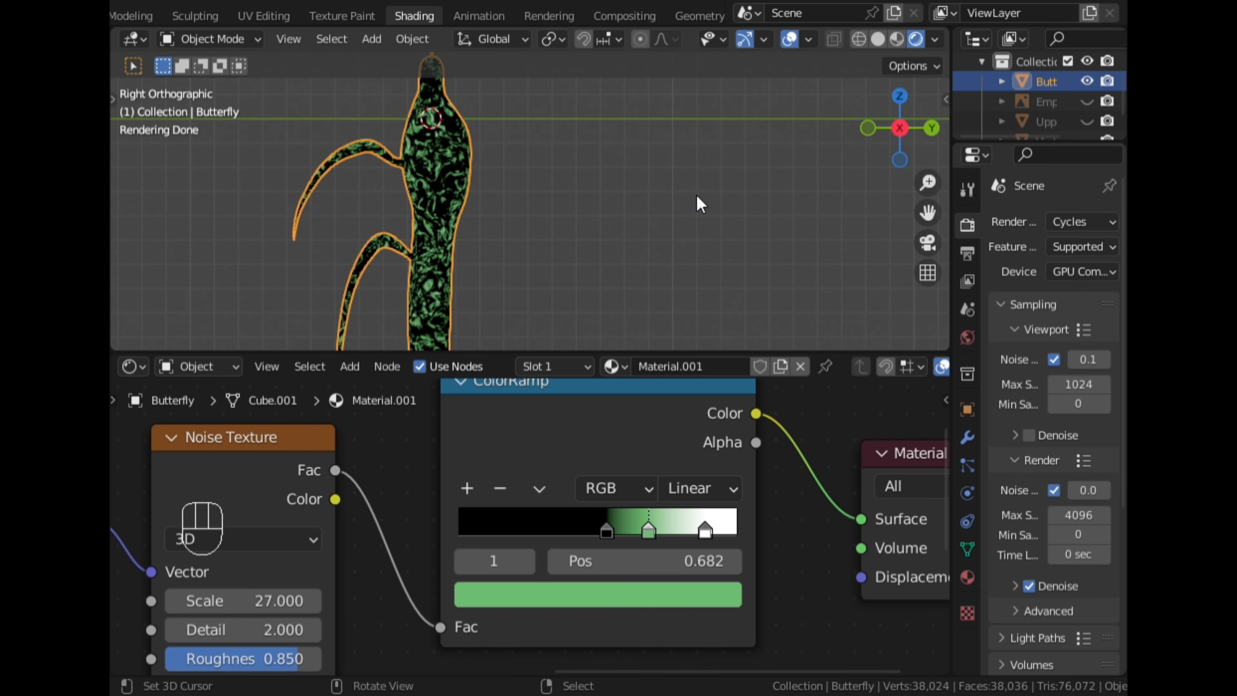
{"action": "scroll", "coordinate": [526, 485], "scroll_direction": "down", "scroll_amount": 2}
{"action": "scroll", "coordinate": [503, 558], "scroll_direction": "down", "scroll_amount": 2}
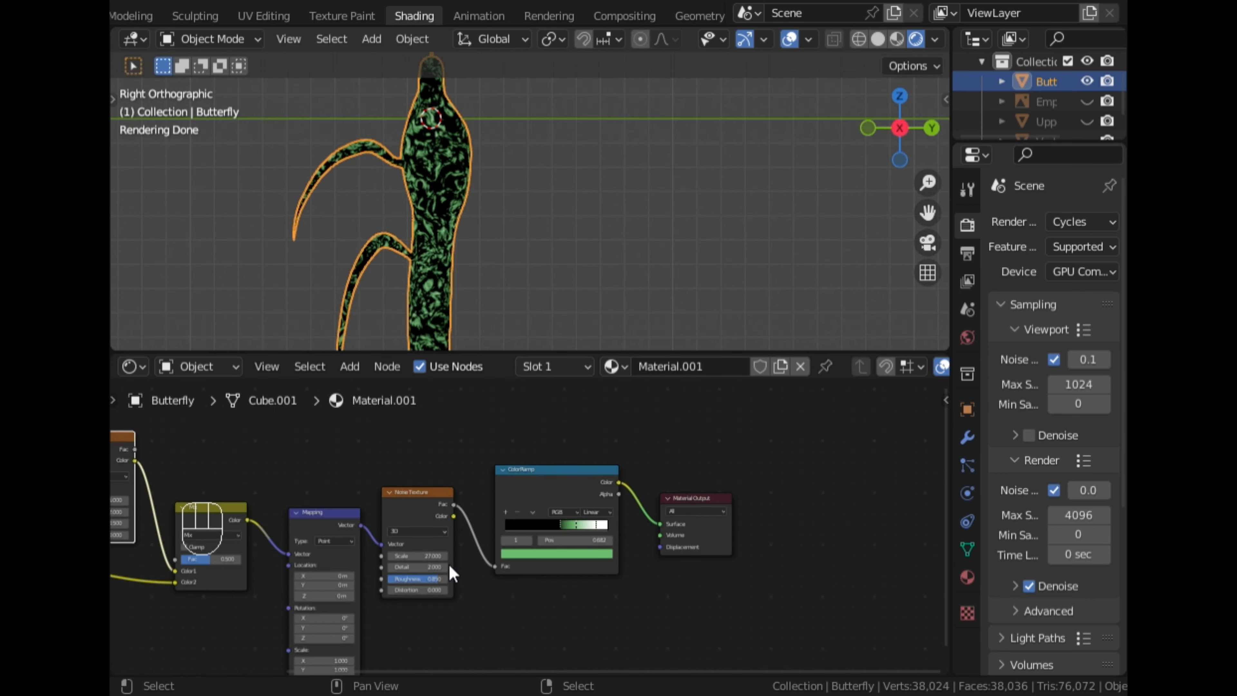
{"action": "scroll", "coordinate": [448, 563], "scroll_direction": "down", "scroll_amount": 1}
{"action": "left_click", "coordinate": [866, 130]}
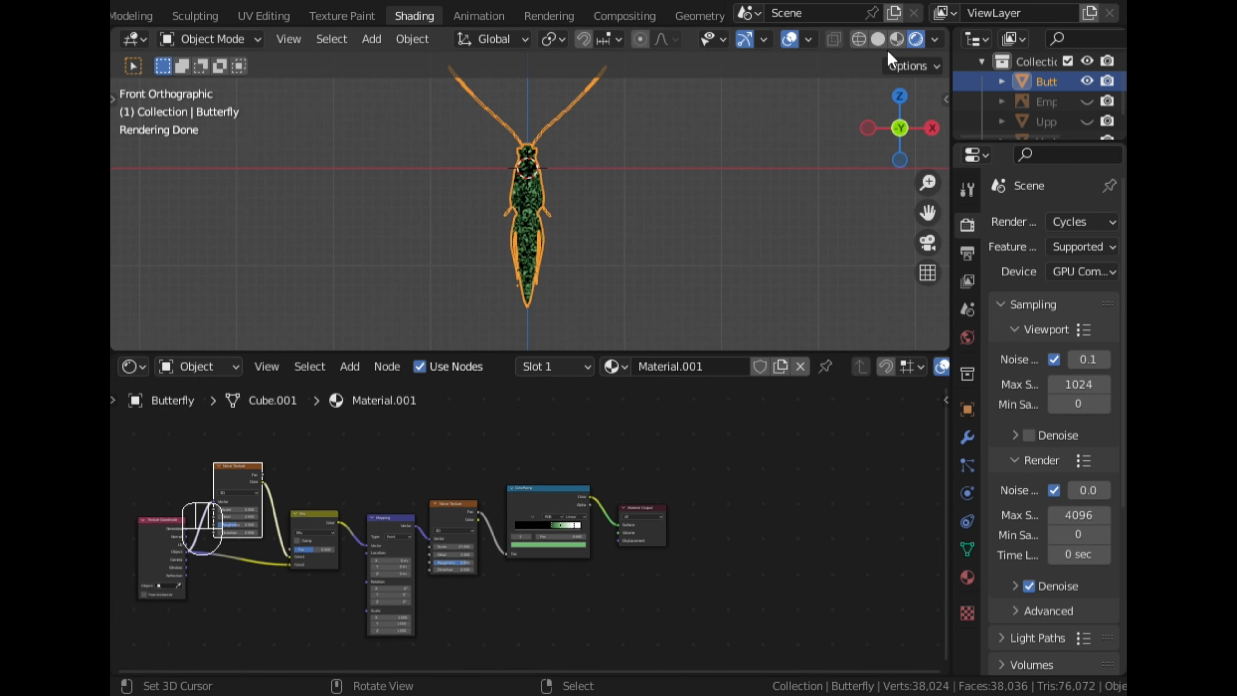
Switch the viewport to Material Preview shading and duplicate the butterfly about 1 m along the X axis
{"action": "left_click", "coordinate": [896, 39]}
{"action": "key", "text": "shift+d"}
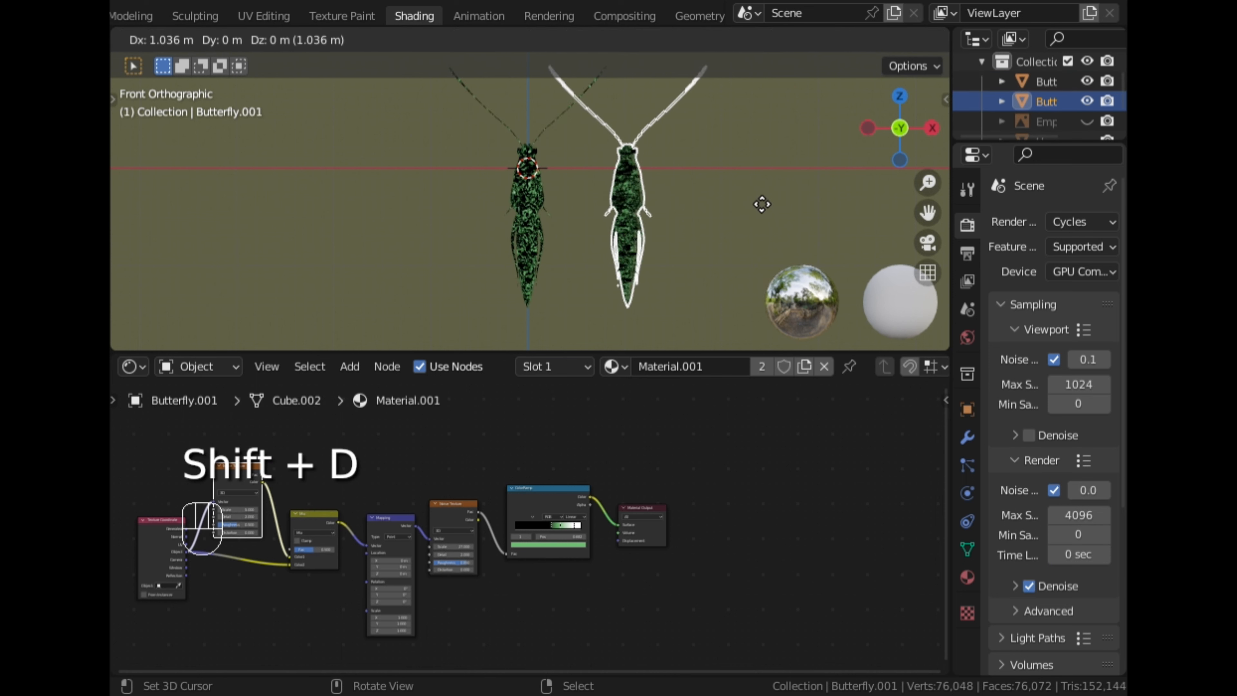
{"action": "key", "text": "x"}
{"action": "left_click", "coordinate": [761, 205]}
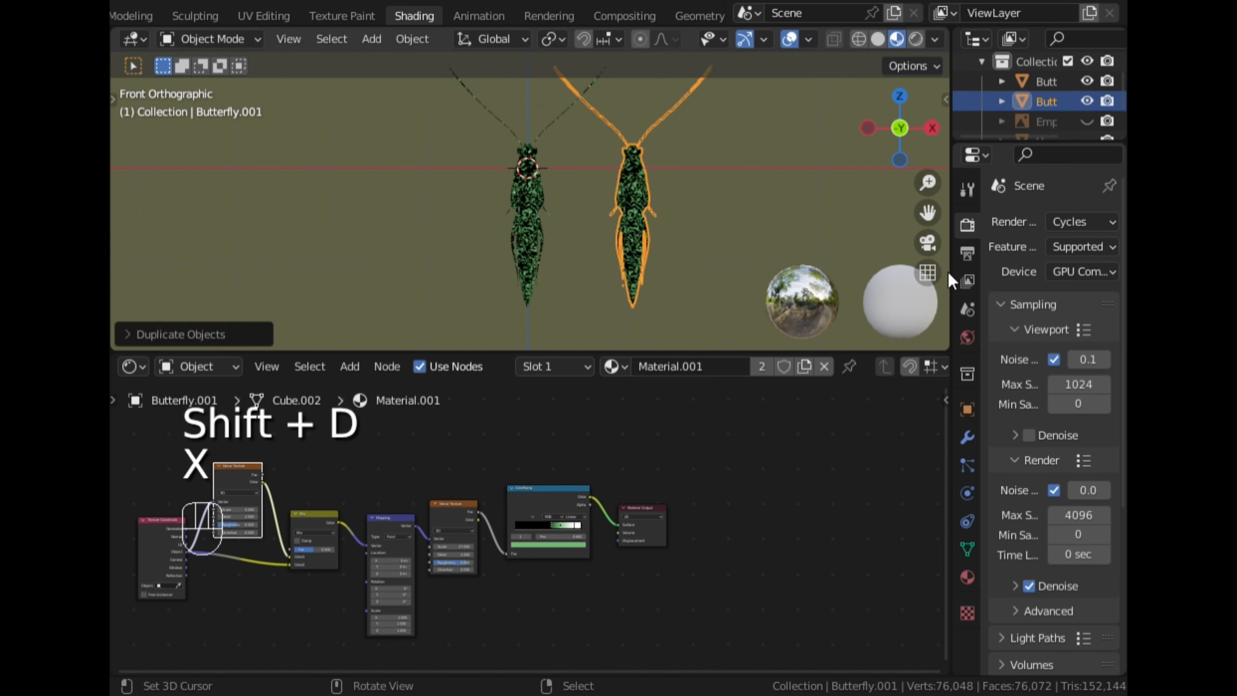
Make the duplicate butterfly's material a single-user copy, then remove the material slot from the duplicate
{"action": "left_click", "coordinate": [967, 578]}
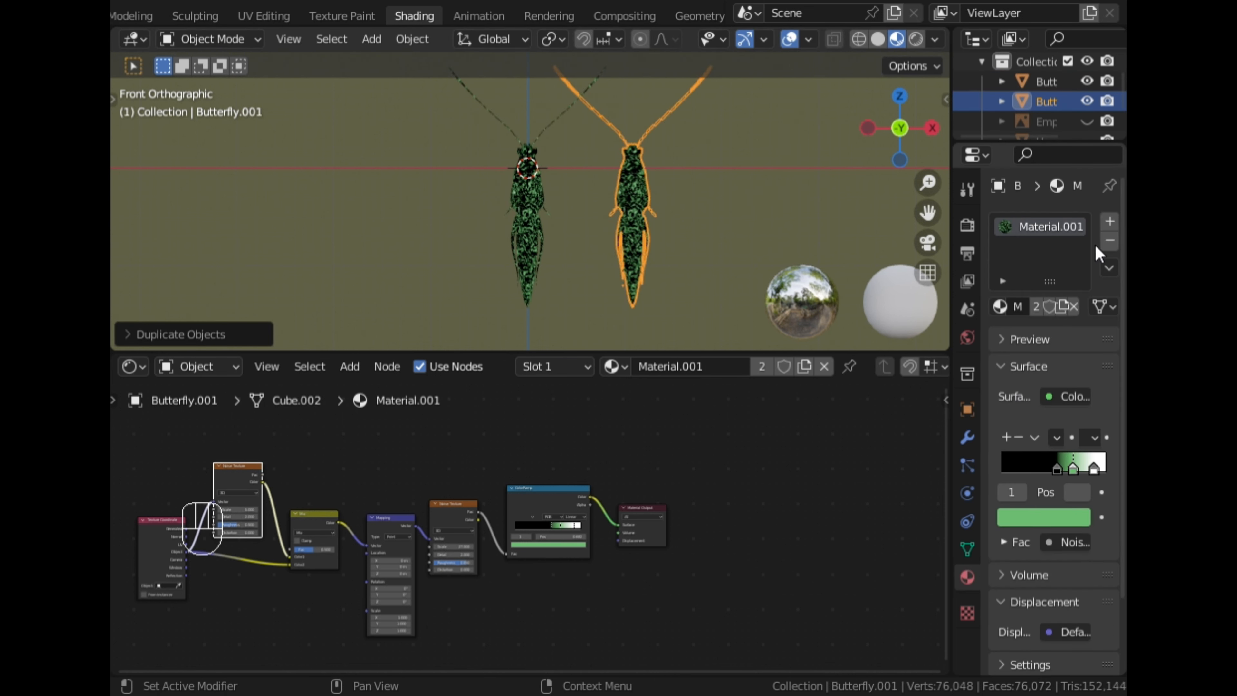
{"action": "left_click", "coordinate": [1036, 307]}
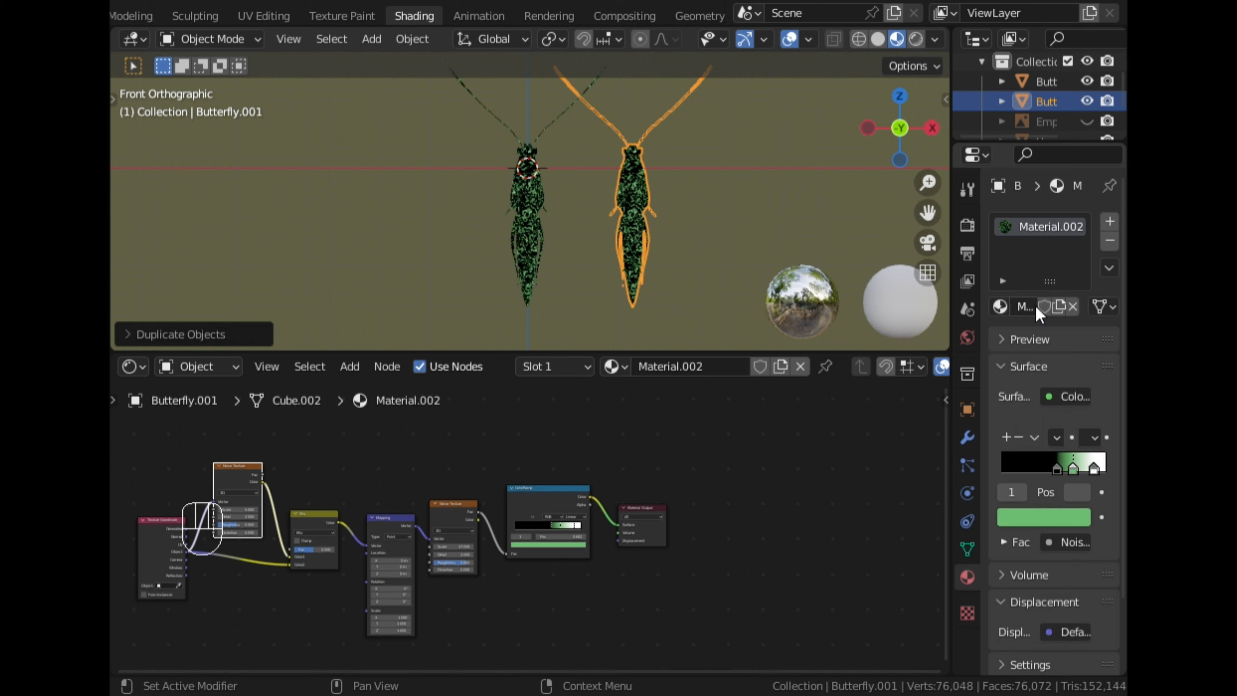
{"action": "scroll", "coordinate": [663, 207], "scroll_direction": "up", "scroll_amount": 3}
{"action": "left_click", "coordinate": [547, 197]}
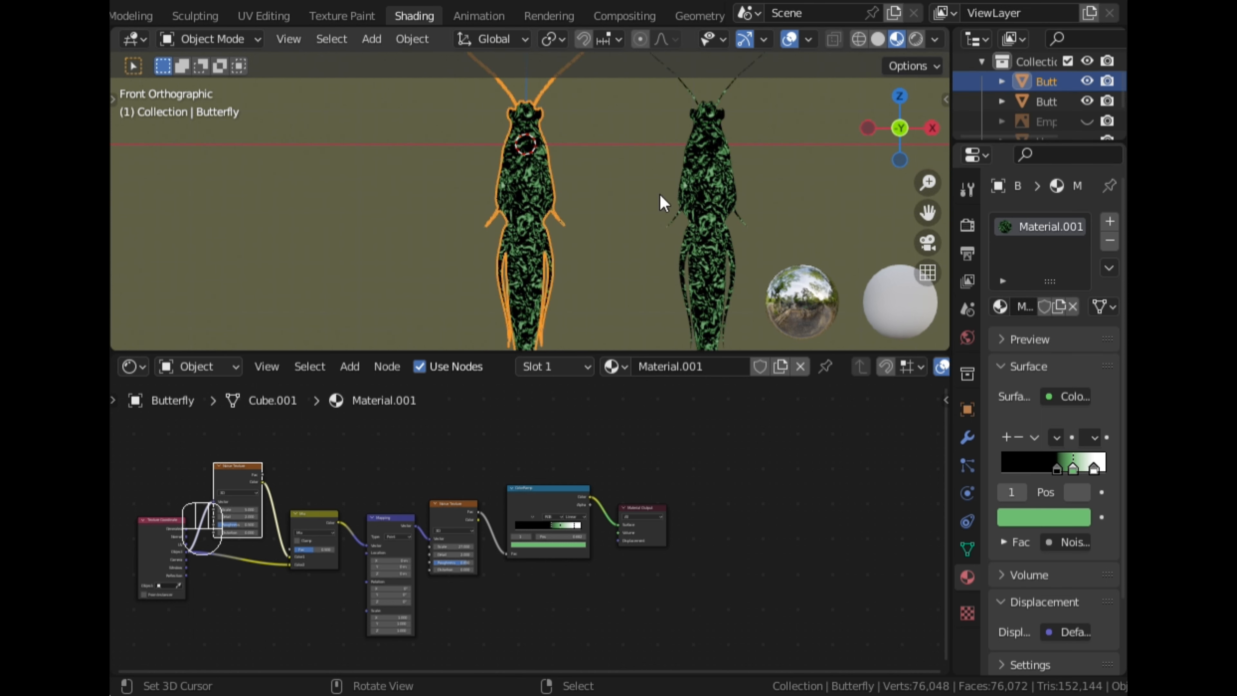
{"action": "left_click", "coordinate": [692, 201]}
{"action": "left_click", "coordinate": [1109, 241]}
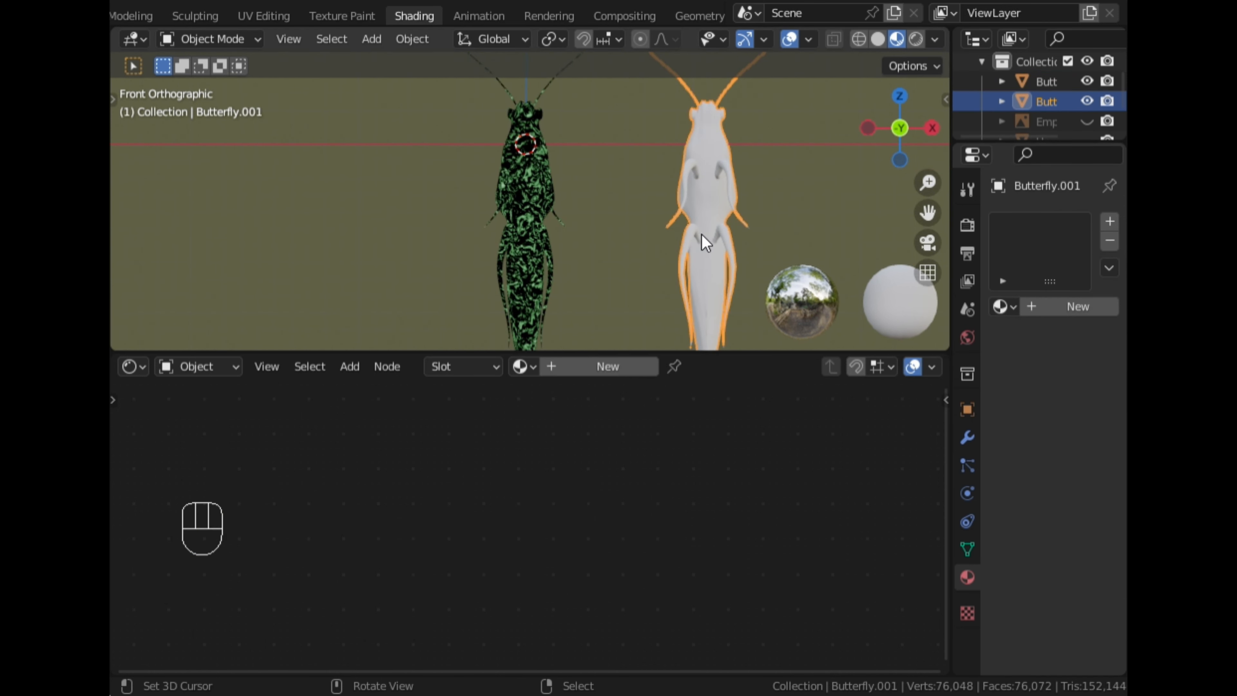
Create a new material for the duplicate butterfly and delete its Principled BSDF node
{"action": "left_click", "coordinate": [618, 370]}
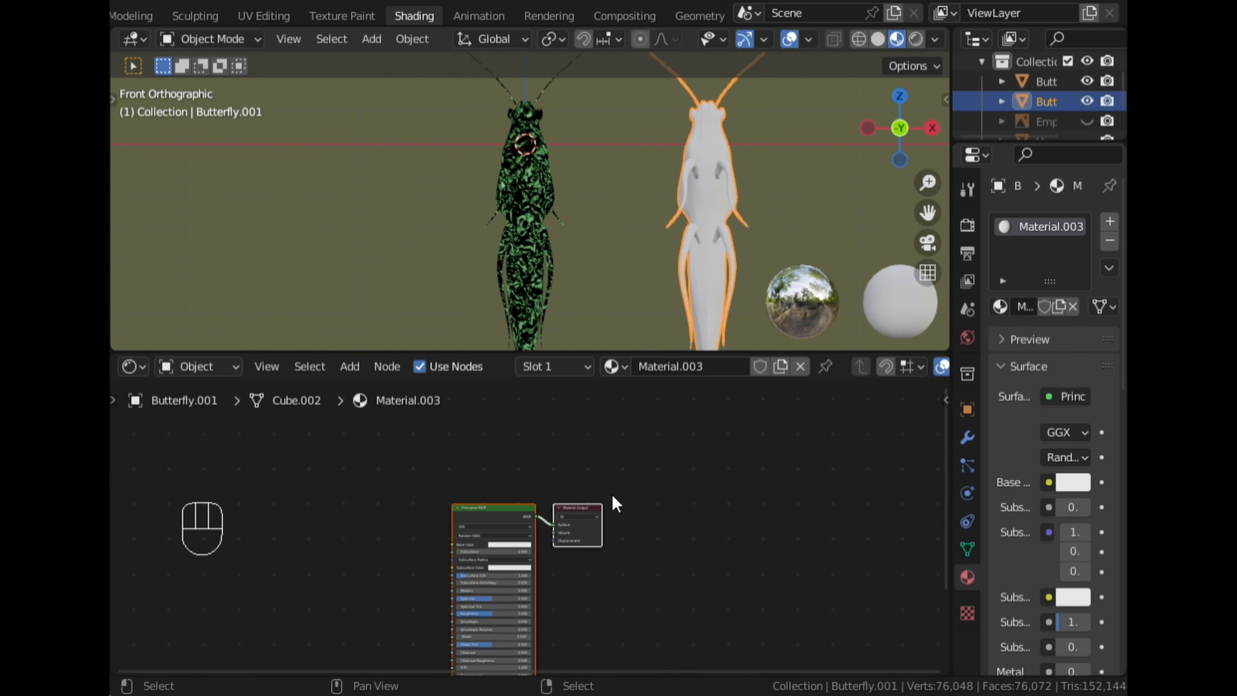
{"action": "scroll", "coordinate": [621, 499], "scroll_direction": "down", "scroll_amount": 3}
{"action": "middle_click_drag", "start_coordinate": [639, 536], "coordinate": [786, 502]}
{"action": "scroll", "coordinate": [742, 493], "scroll_direction": "up", "scroll_amount": 4}
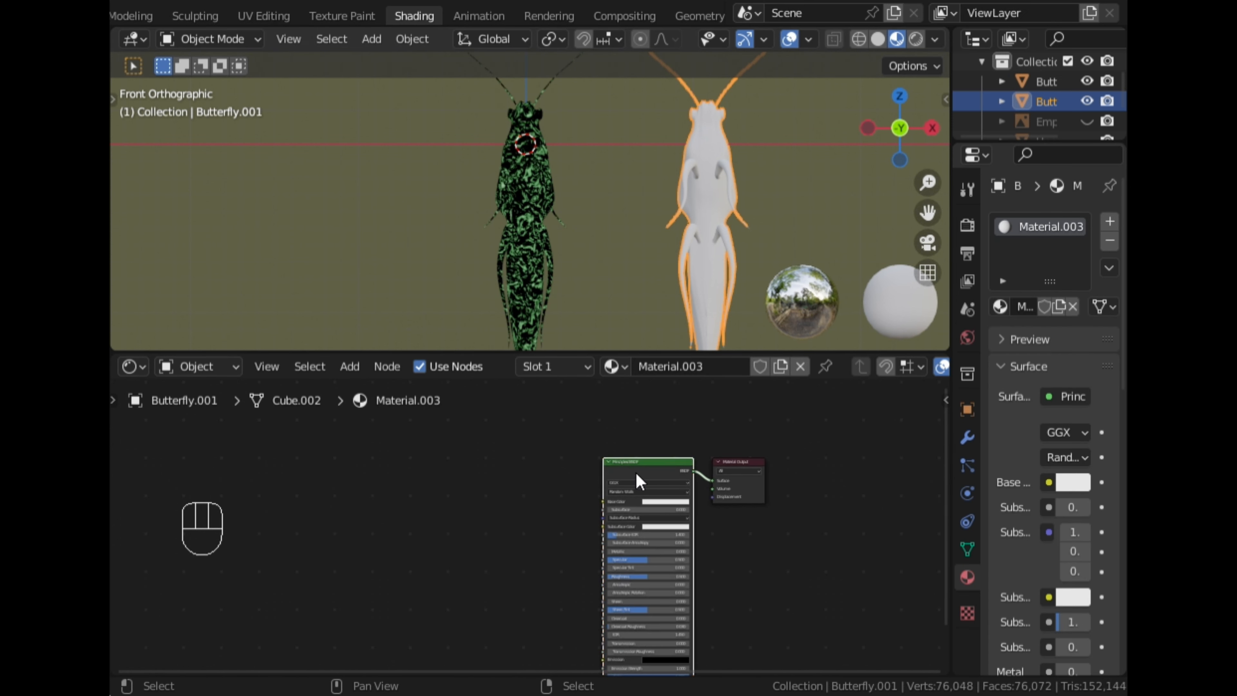
{"action": "key", "text": "x"}
Add a Voronoi Texture node and connect its Distance output to the Material Output's Surface input
{"action": "scroll", "coordinate": [622, 492], "scroll_direction": "up", "scroll_amount": 2}
{"action": "key", "text": "shift+a"}
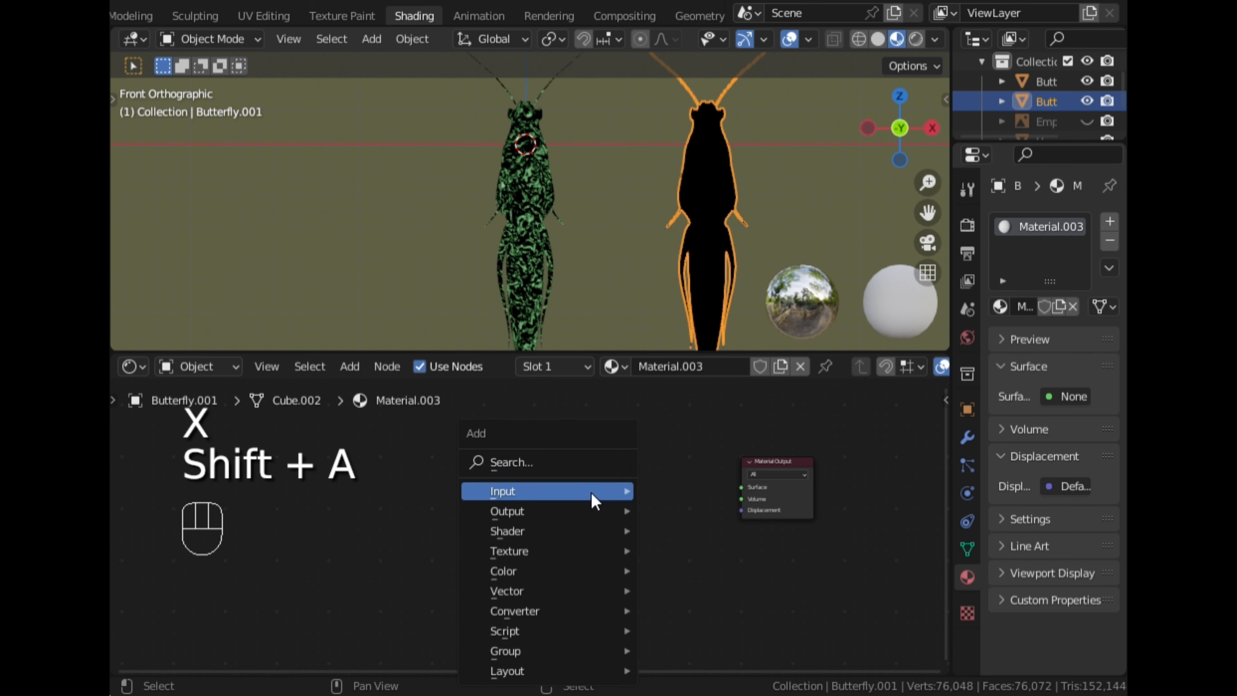
{"action": "left_click", "coordinate": [593, 492]}
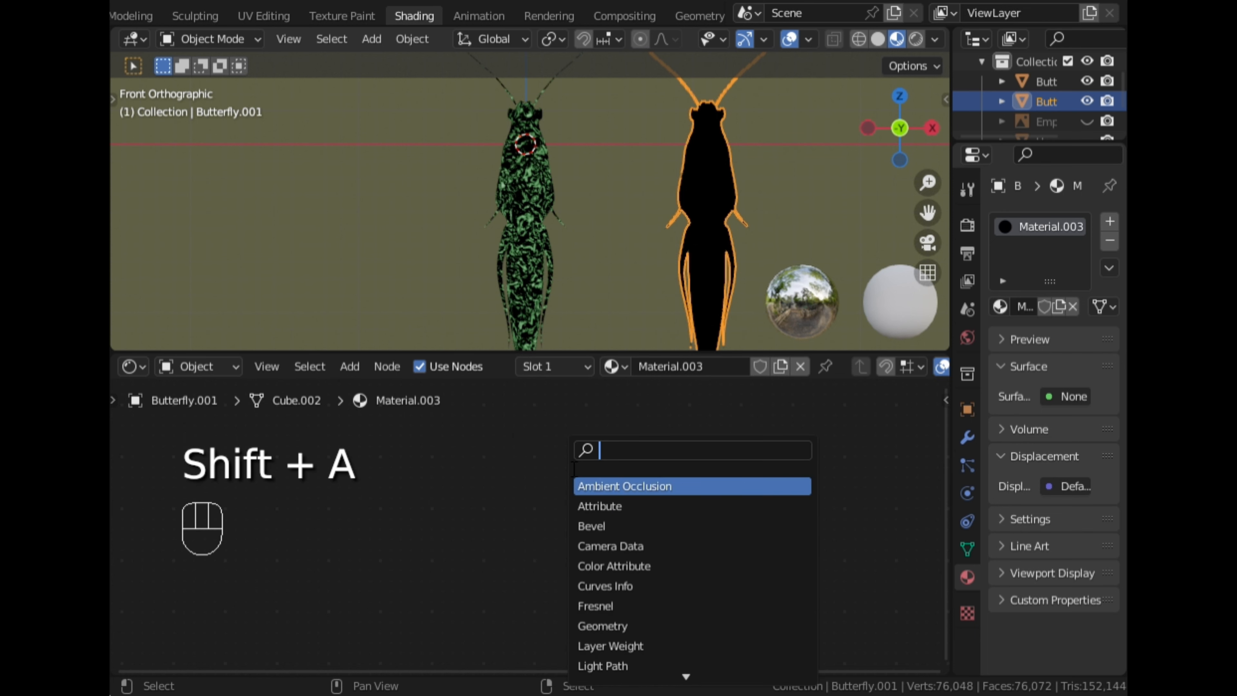
{"action": "type", "text": "voro"}
{"action": "key", "text": "Return"}
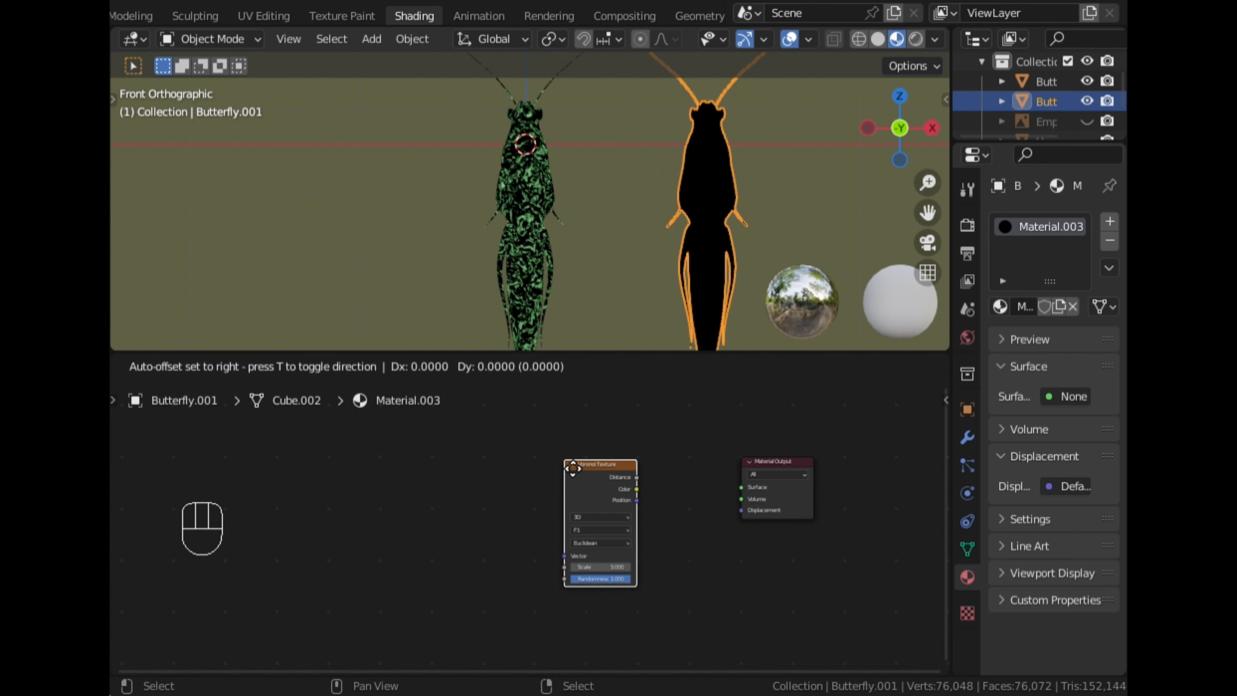
{"action": "left_click", "coordinate": [573, 468]}
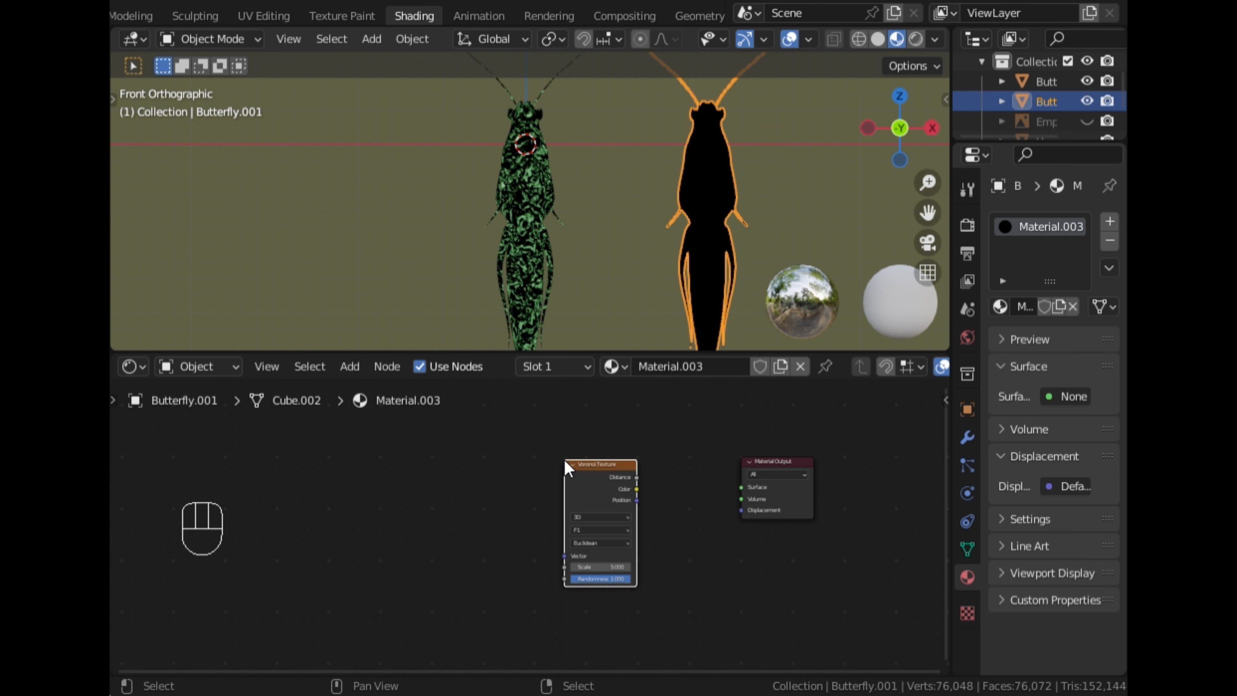
{"action": "left_click", "coordinate": [586, 490], "text": "ctrl+shift"}
{"action": "scroll", "coordinate": [507, 484], "scroll_direction": "up", "scroll_amount": 3}
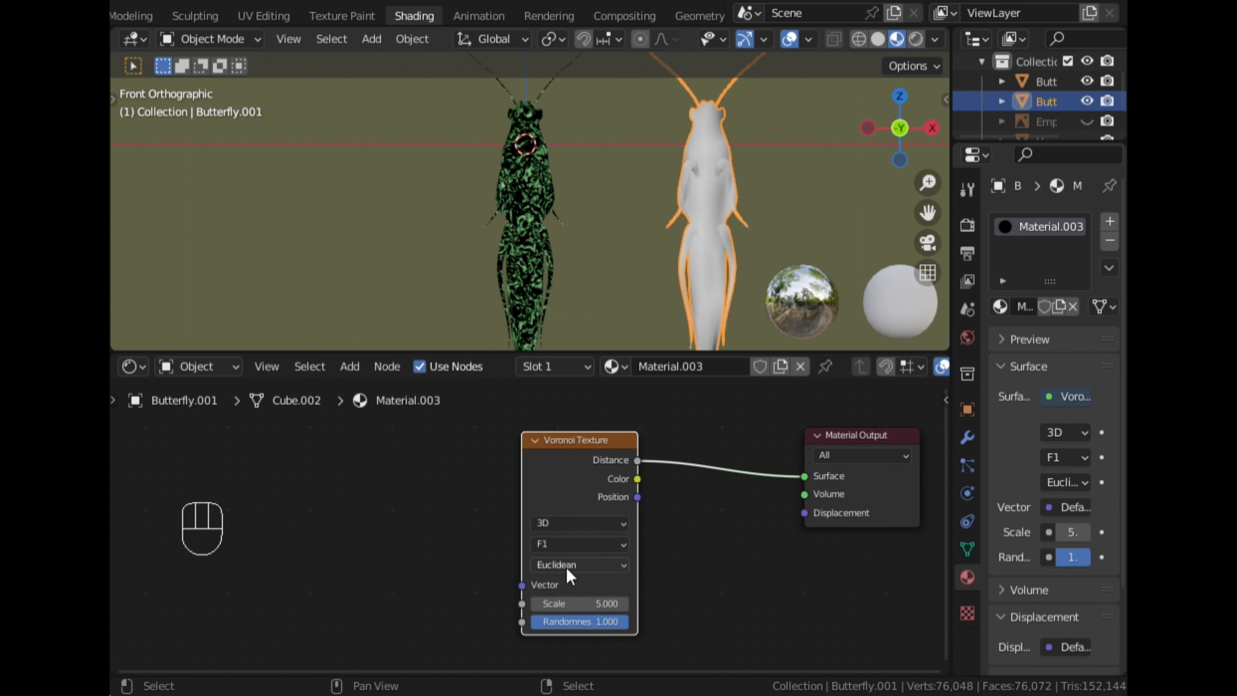
Insert a ColorRamp node between the Voronoi Texture and the Material Output
{"action": "scroll", "coordinate": [715, 588], "scroll_direction": "up", "scroll_amount": 2}
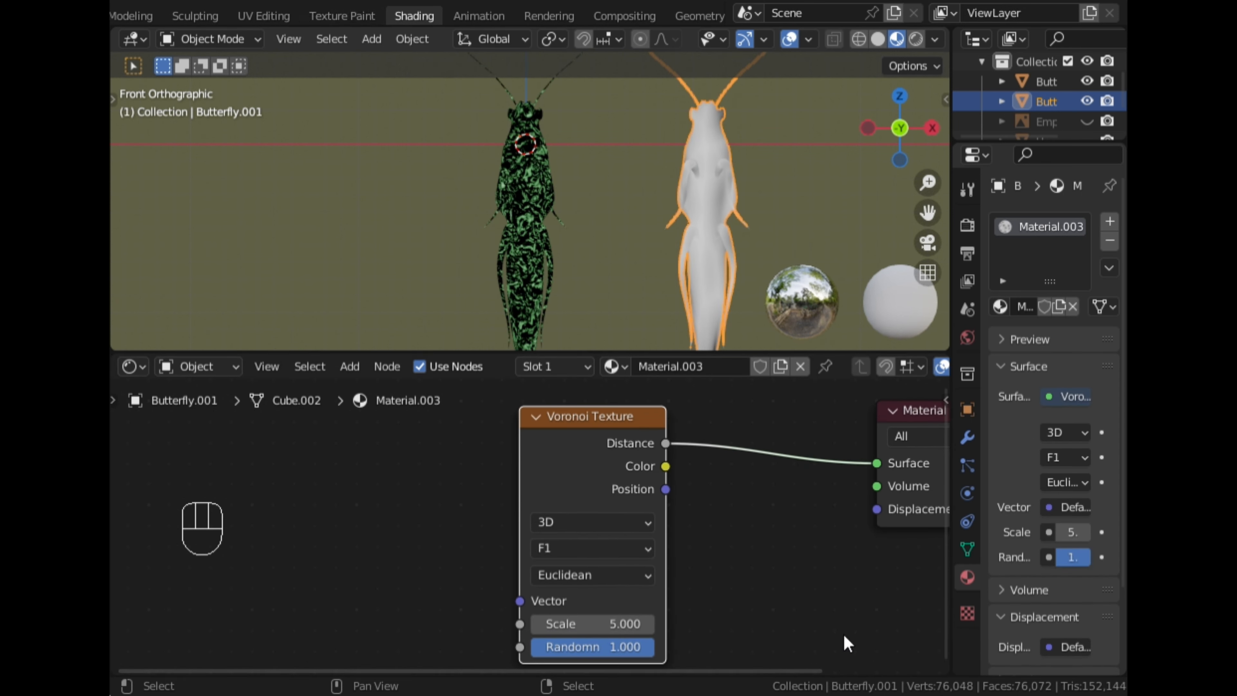
{"action": "scroll", "coordinate": [740, 594], "scroll_direction": "down", "scroll_amount": 3}
{"action": "key", "text": "shift+a"}
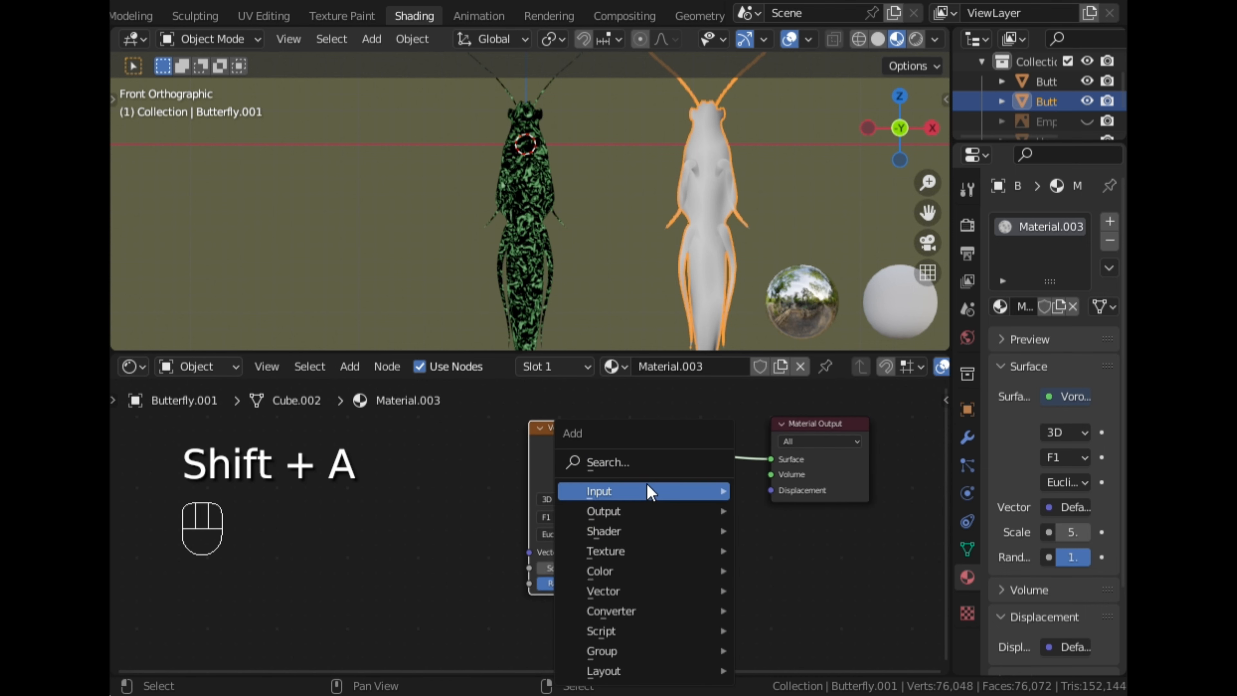
{"action": "left_click", "coordinate": [650, 463]}
{"action": "type", "text": "ramp"}
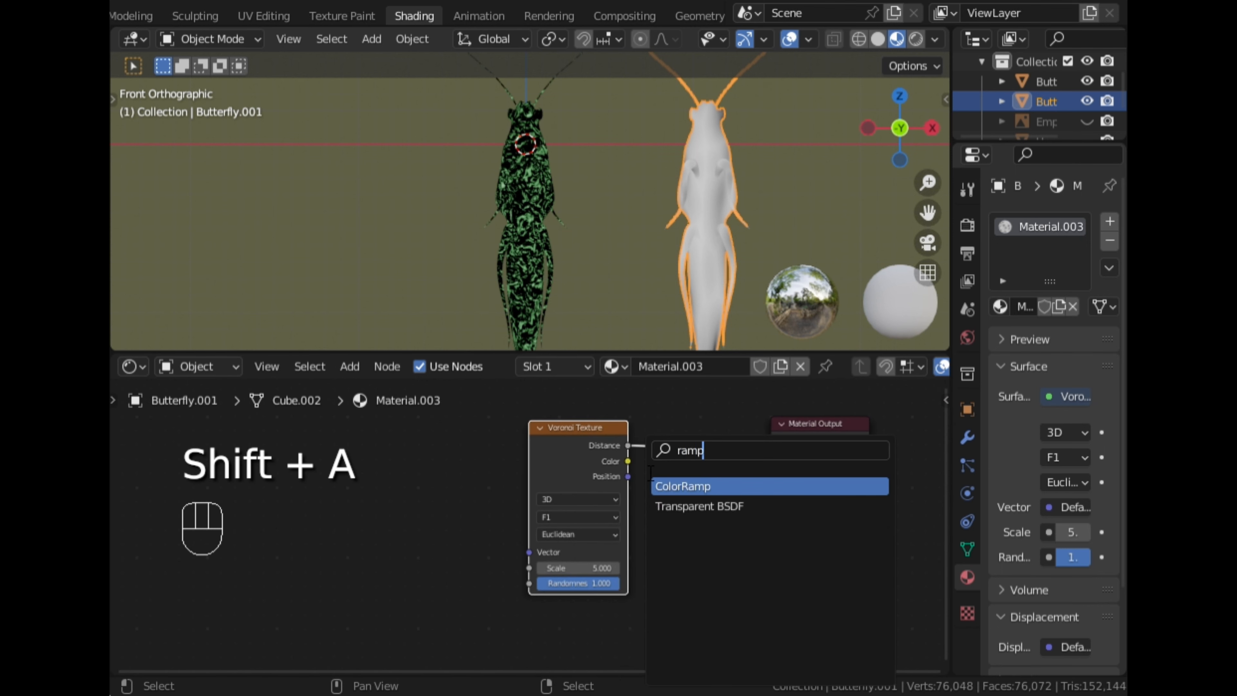
{"action": "key", "text": "Return"}
{"action": "left_click", "coordinate": [682, 545]}
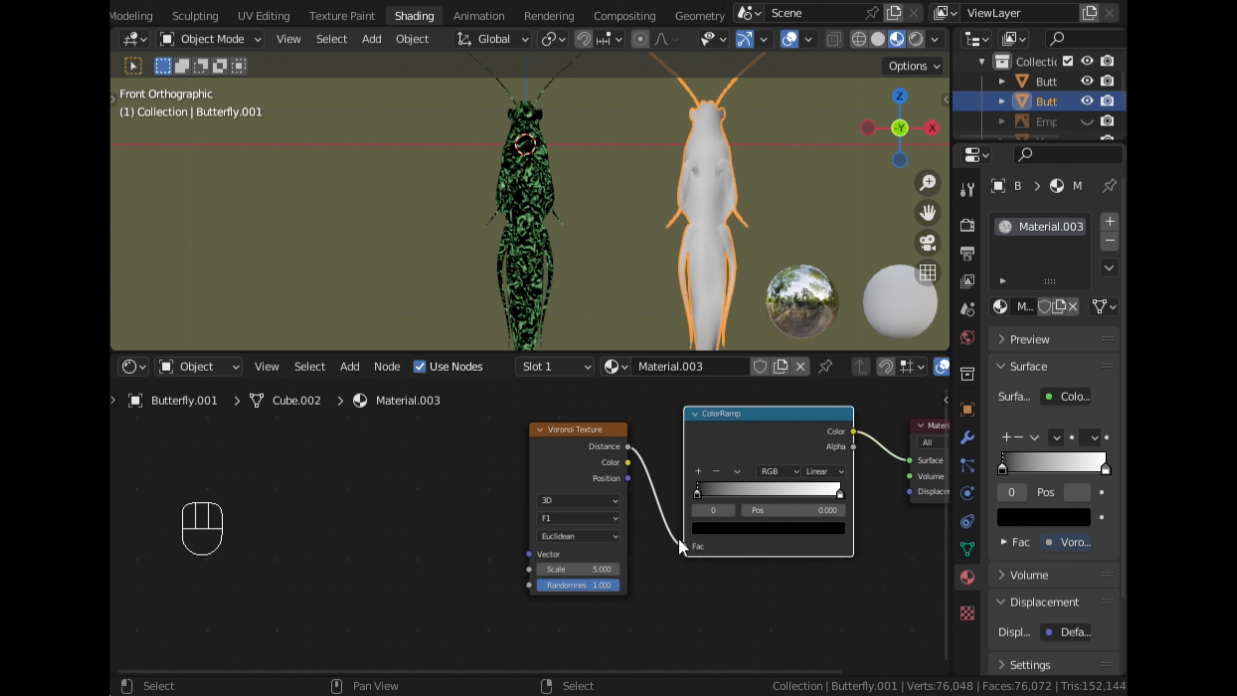
Set the Voronoi Texture's scale to 17.3 and feed it from new Texture Coordinate and Mapping nodes
{"action": "scroll", "coordinate": [657, 562], "scroll_direction": "up", "scroll_amount": 1}
{"action": "left_click_drag", "start_coordinate": [584, 576], "coordinate": [534, 559]}
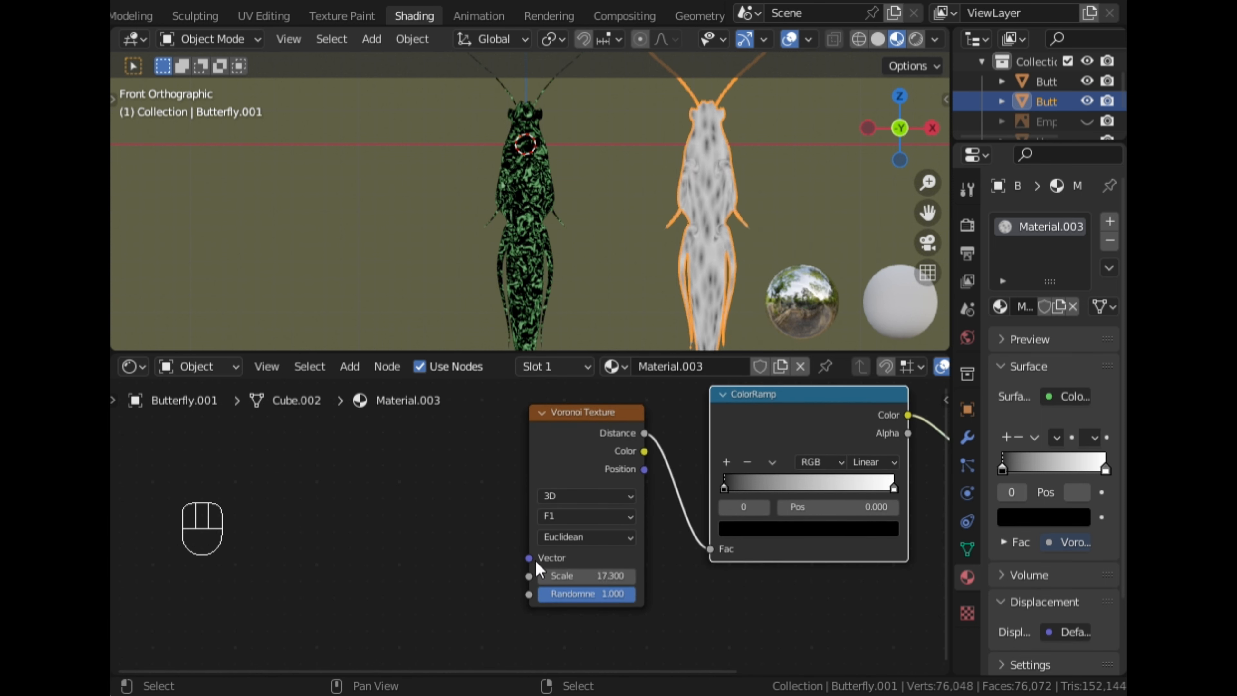
{"action": "key", "text": "ctrl+t"}
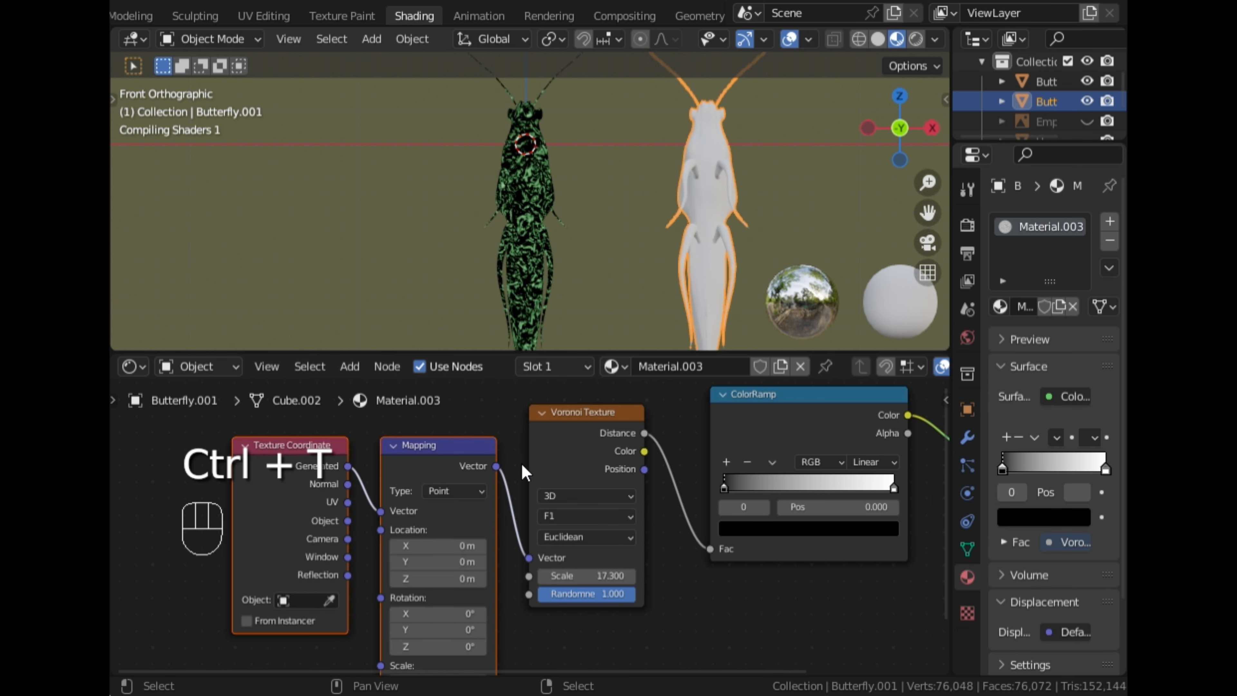
Space out the Texture Coordinate and Mapping nodes and connect the Object output to the Mapping's Vector input
{"action": "left_click_drag", "start_coordinate": [326, 520], "coordinate": [226, 536]}
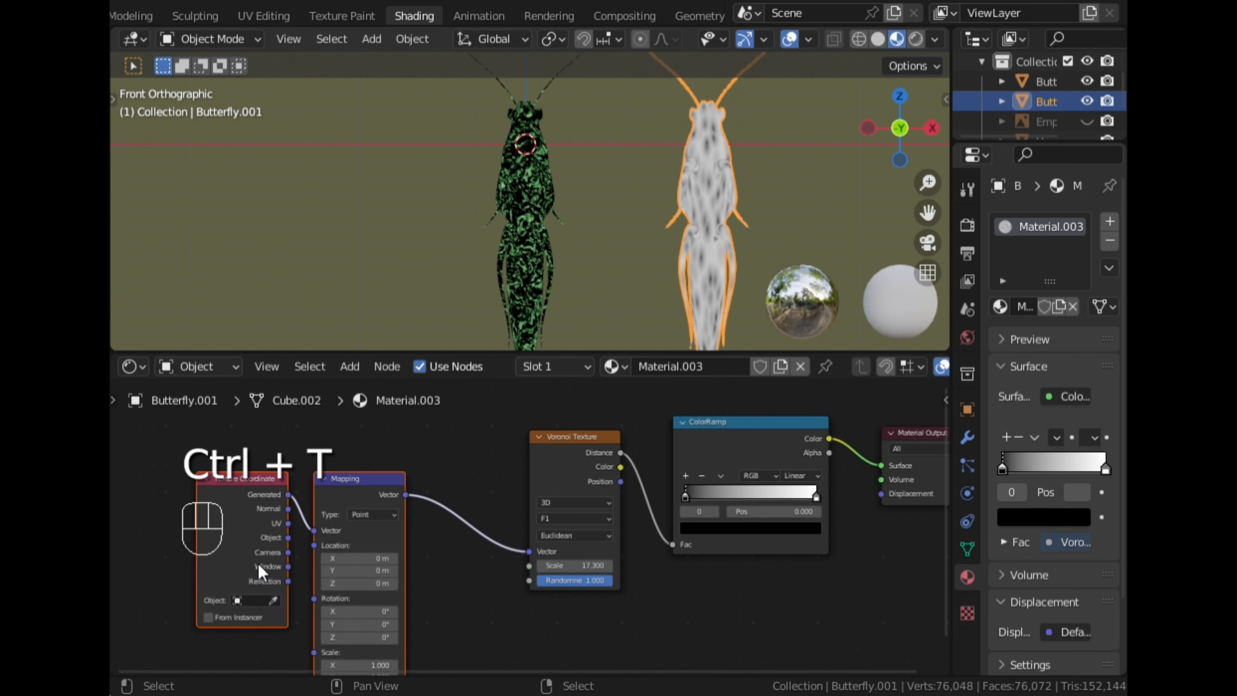
{"action": "scroll", "coordinate": [275, 643], "scroll_direction": "down", "scroll_amount": 4}
{"action": "middle_click_drag", "start_coordinate": [277, 648], "coordinate": [575, 618]}
{"action": "mouse_move", "coordinate": [521, 541]}
{"action": "left_mouse_down"}
{"action": "mouse_move", "coordinate": [308, 548]}
{"action": "mouse_move", "coordinate": [523, 546]}
{"action": "left_mouse_up"}
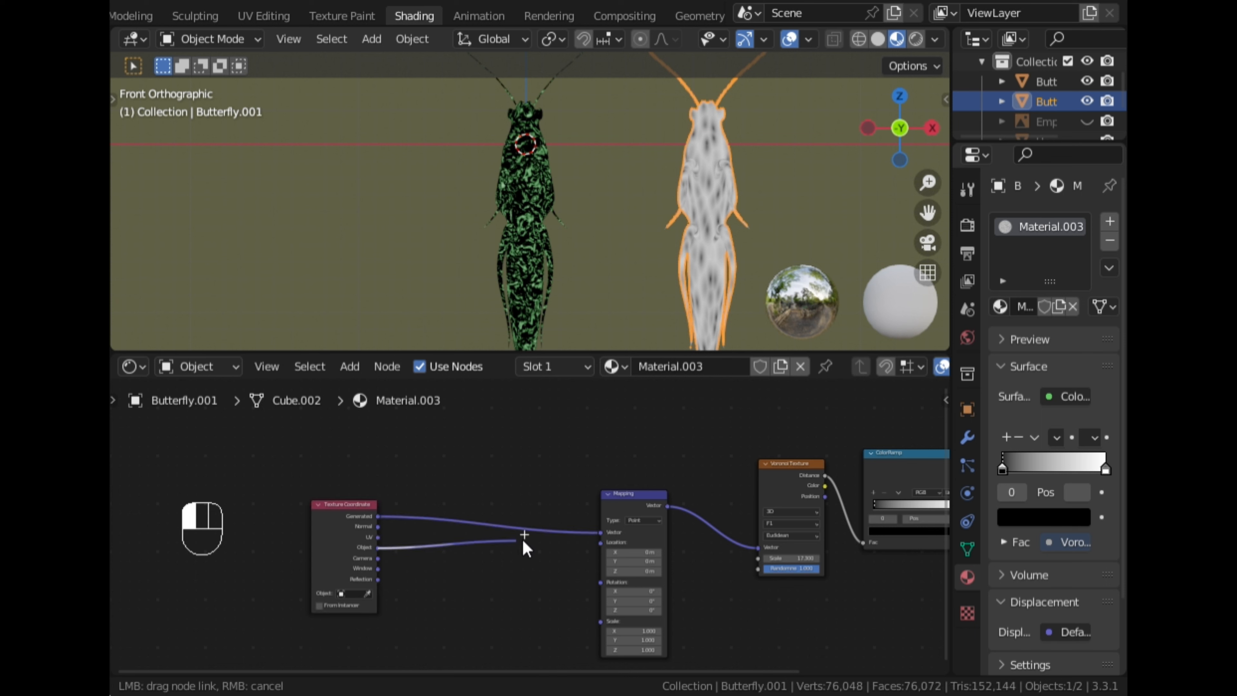
{"action": "left_click_drag", "start_coordinate": [598, 541], "coordinate": [600, 532]}
Insert a Musgrave Texture node between the Texture Coordinate and Mapping nodes, close to the Texture Coordinate node
{"action": "scroll", "coordinate": [488, 565], "scroll_direction": "up", "scroll_amount": 1}
{"action": "middle_click_drag", "start_coordinate": [451, 580], "coordinate": [594, 552]}
{"action": "scroll", "coordinate": [604, 551], "scroll_direction": "up", "scroll_amount": 2}
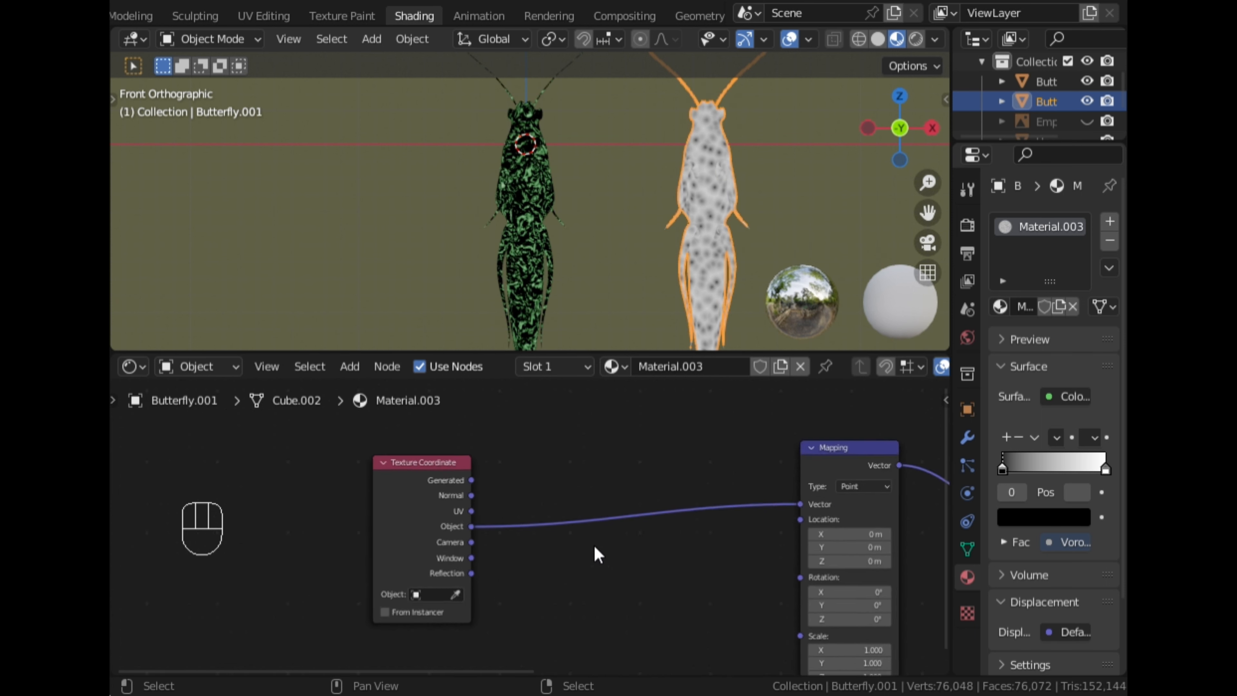
{"action": "key", "text": "shift+a"}
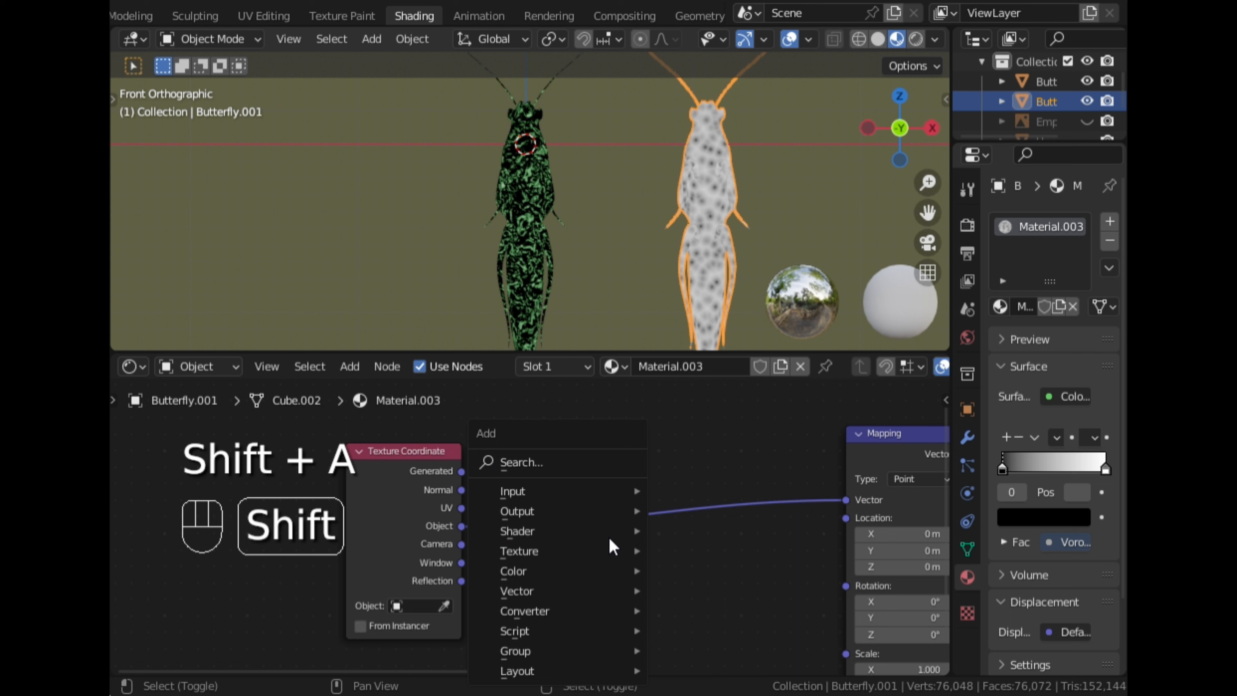
{"action": "left_click", "coordinate": [566, 456]}
{"action": "type", "text": "musg"}
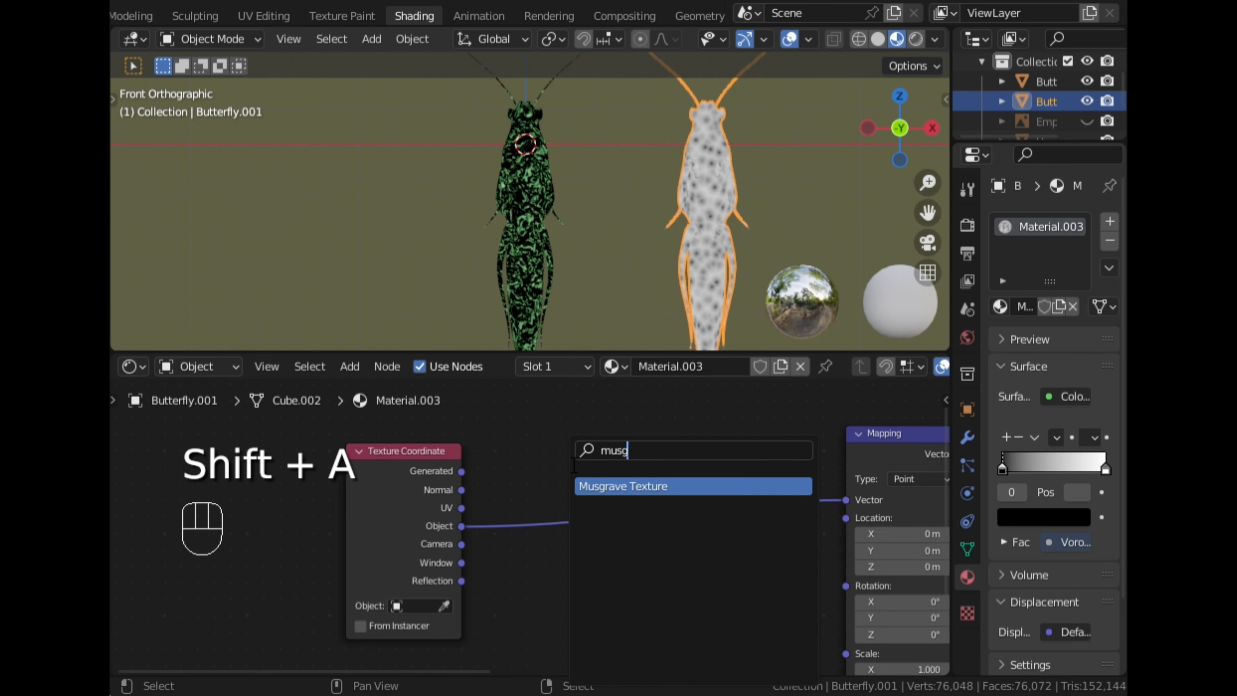
{"action": "type", "text": "ra"}
{"action": "key", "text": "Return"}
{"action": "left_click", "coordinate": [573, 463]}
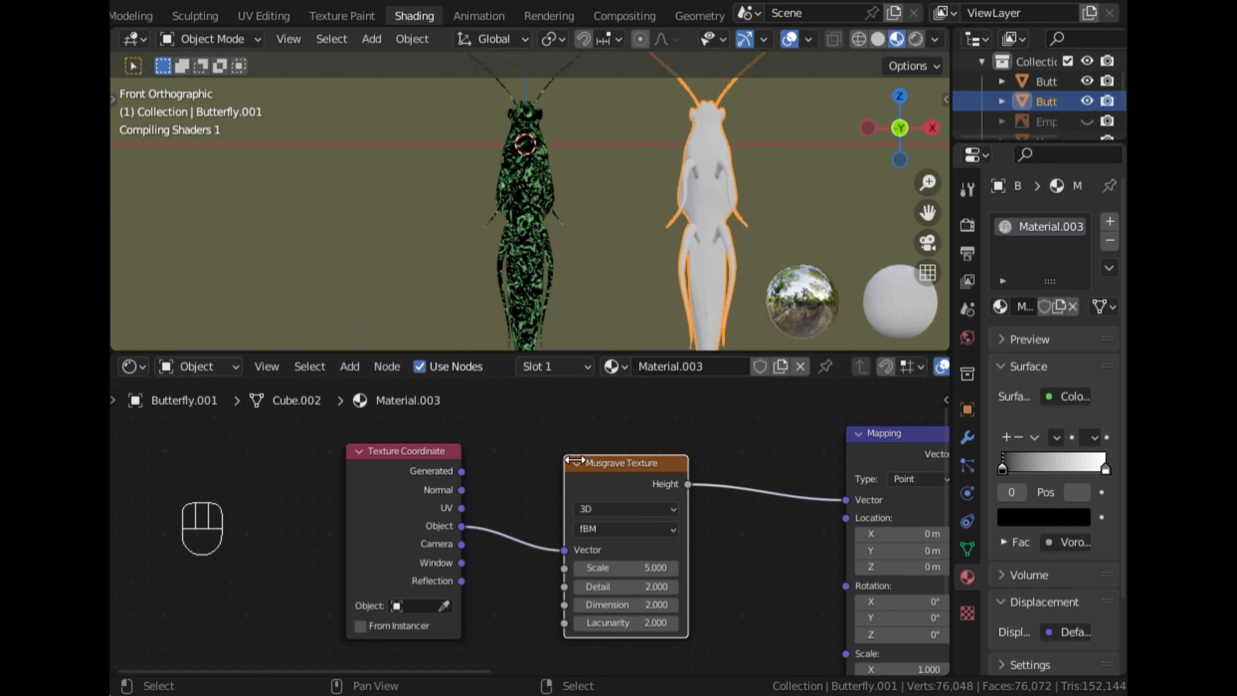
{"action": "left_click_drag", "start_coordinate": [596, 490], "coordinate": [550, 461]}
Insert a MixRGB node between the Musgrave Texture and the Mapping node
{"action": "scroll", "coordinate": [648, 522], "scroll_direction": "up", "scroll_amount": 1}
{"action": "middle_click_drag", "start_coordinate": [723, 561], "coordinate": [613, 563]}
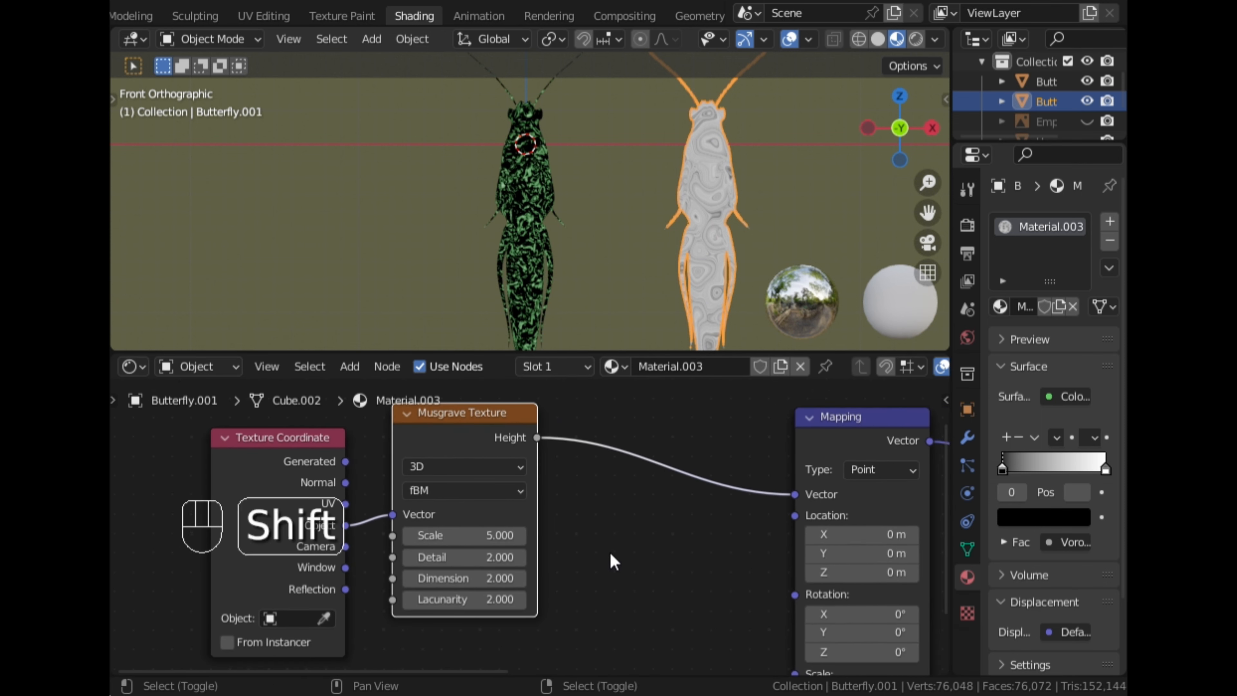
{"action": "key", "text": "shift+a"}
{"action": "left_click", "coordinate": [575, 463]}
{"action": "type", "text": "mix"}
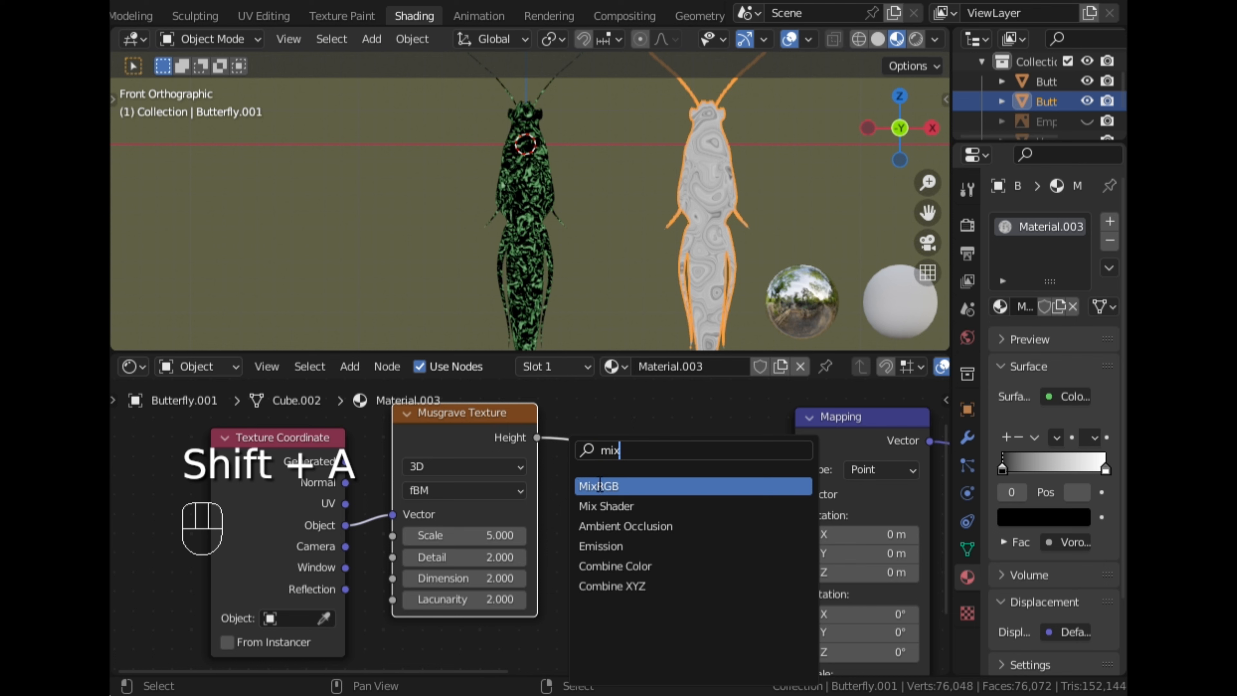
{"action": "key", "text": "Return"}
{"action": "left_click", "coordinate": [625, 427]}
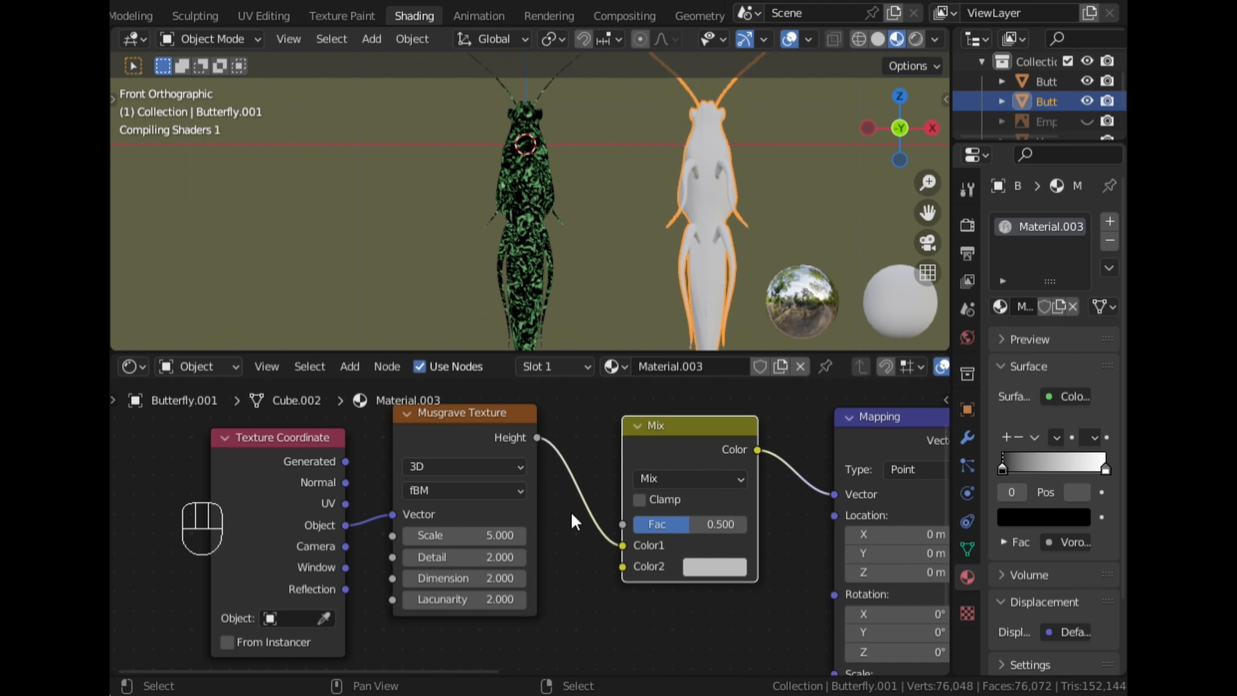
Raise the Musgrave Texture's scale to 17.2 and then to 25.8, checking the pattern on the duplicate's body
{"action": "scroll", "coordinate": [567, 555], "scroll_direction": "up", "scroll_amount": 3}
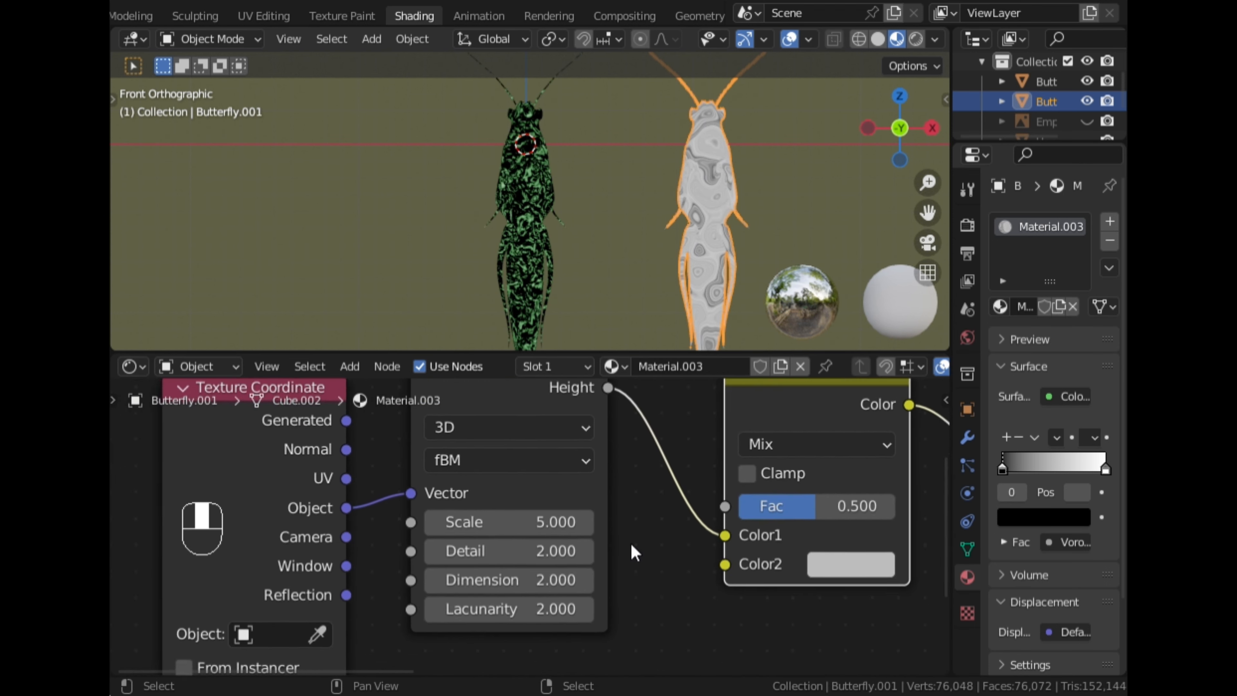
{"action": "left_click_drag", "start_coordinate": [488, 521], "coordinate": [619, 521]}
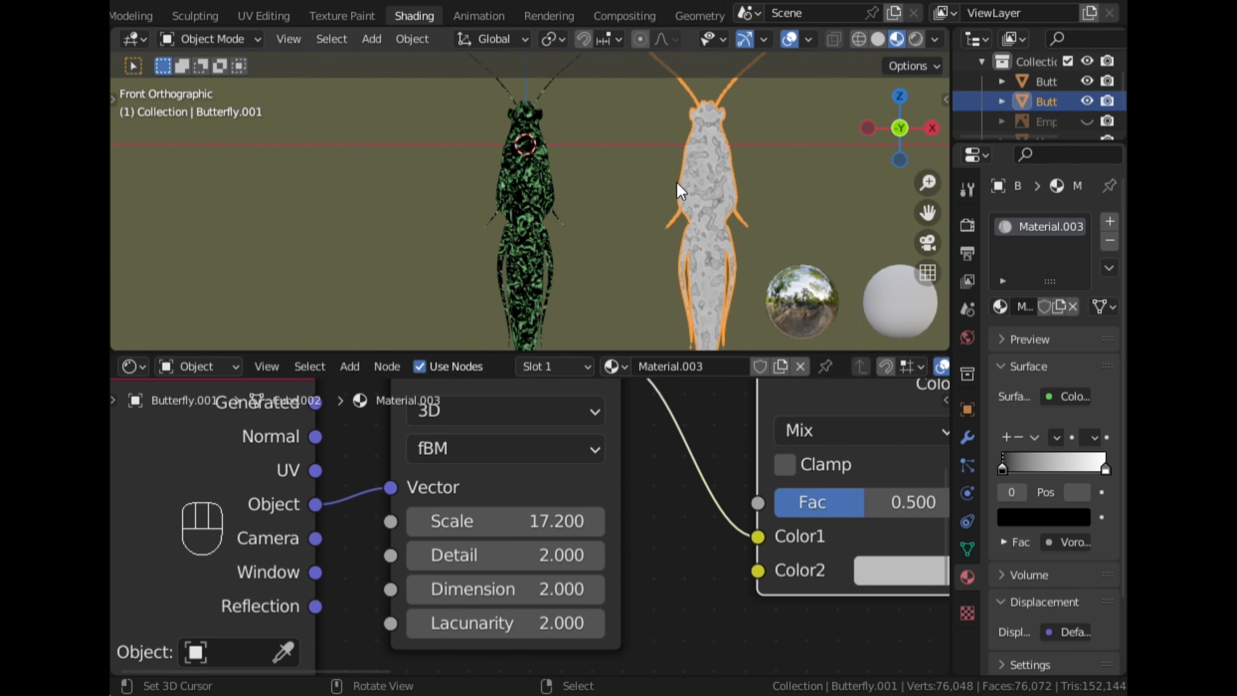
{"action": "scroll", "coordinate": [677, 183], "scroll_direction": "up", "scroll_amount": 4}
{"action": "left_click_drag", "start_coordinate": [931, 216], "coordinate": [677, 217]}
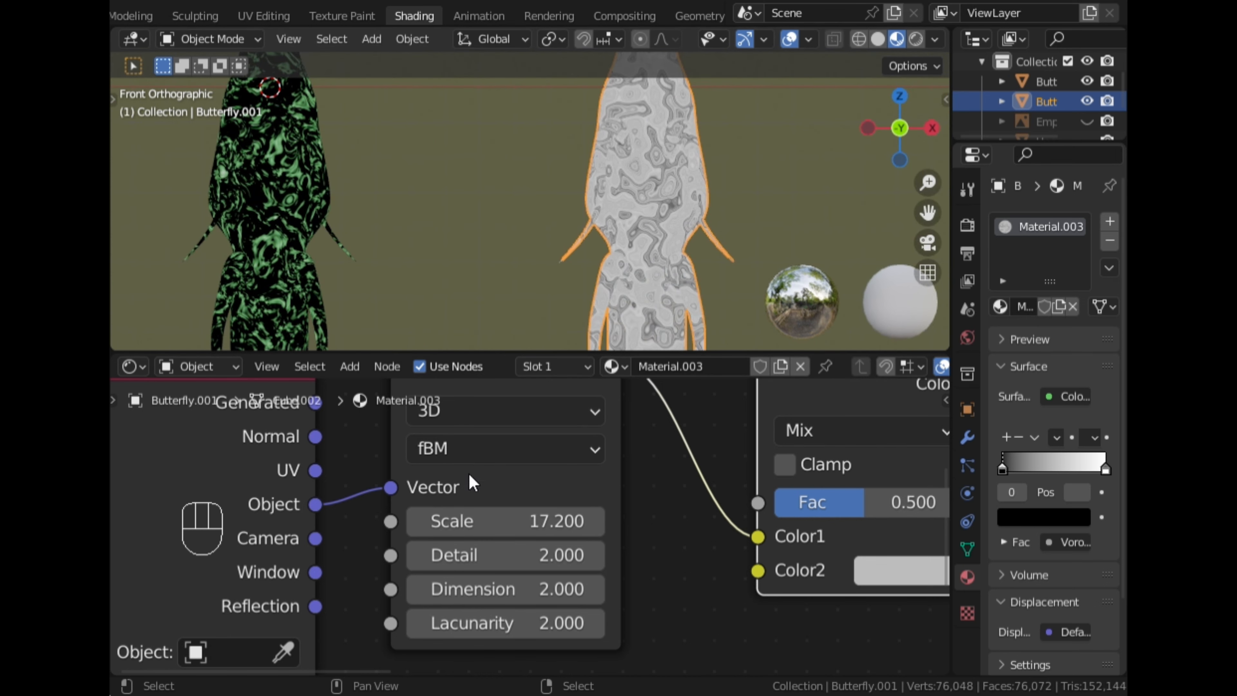
{"action": "left_click_drag", "start_coordinate": [472, 521], "coordinate": [571, 521]}
Connect the Texture Coordinate's Object output to the Mix node's Color2 and set the Musgrave scale to 11.4
{"action": "left_click_drag", "start_coordinate": [315, 504], "coordinate": [754, 582]}
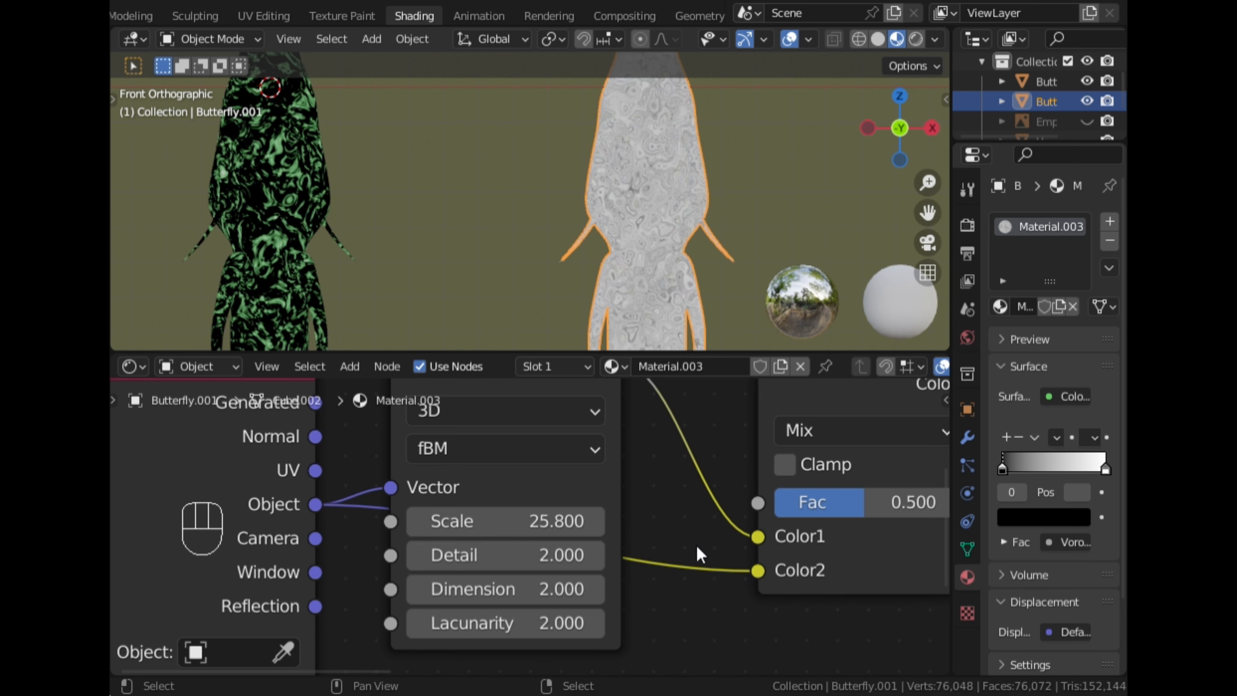
{"action": "scroll", "coordinate": [641, 258], "scroll_direction": "up", "scroll_amount": 3}
{"action": "left_click_drag", "start_coordinate": [532, 516], "coordinate": [541, 523]}
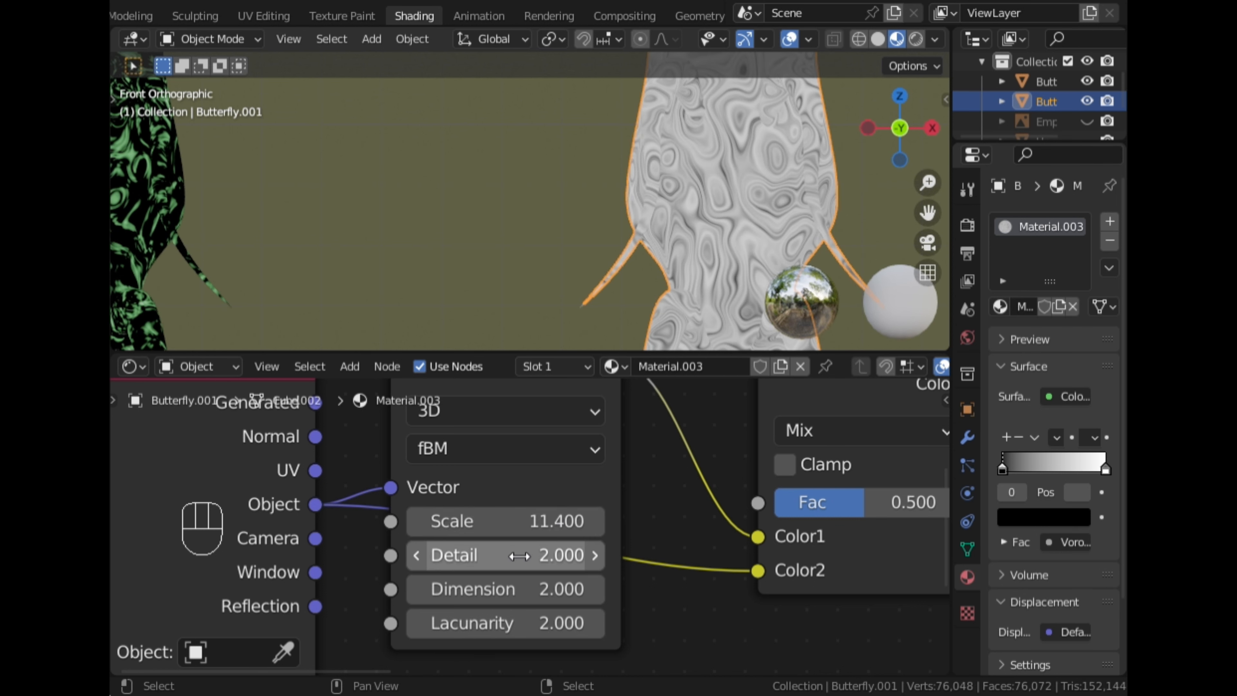
Tighten the ColorRamp contrast by moving the black stop to 0.432 and the white stop to 0.877
{"action": "scroll", "coordinate": [497, 555], "scroll_direction": "down", "scroll_amount": 4}
{"action": "scroll", "coordinate": [838, 547], "scroll_direction": "down", "scroll_amount": 4}
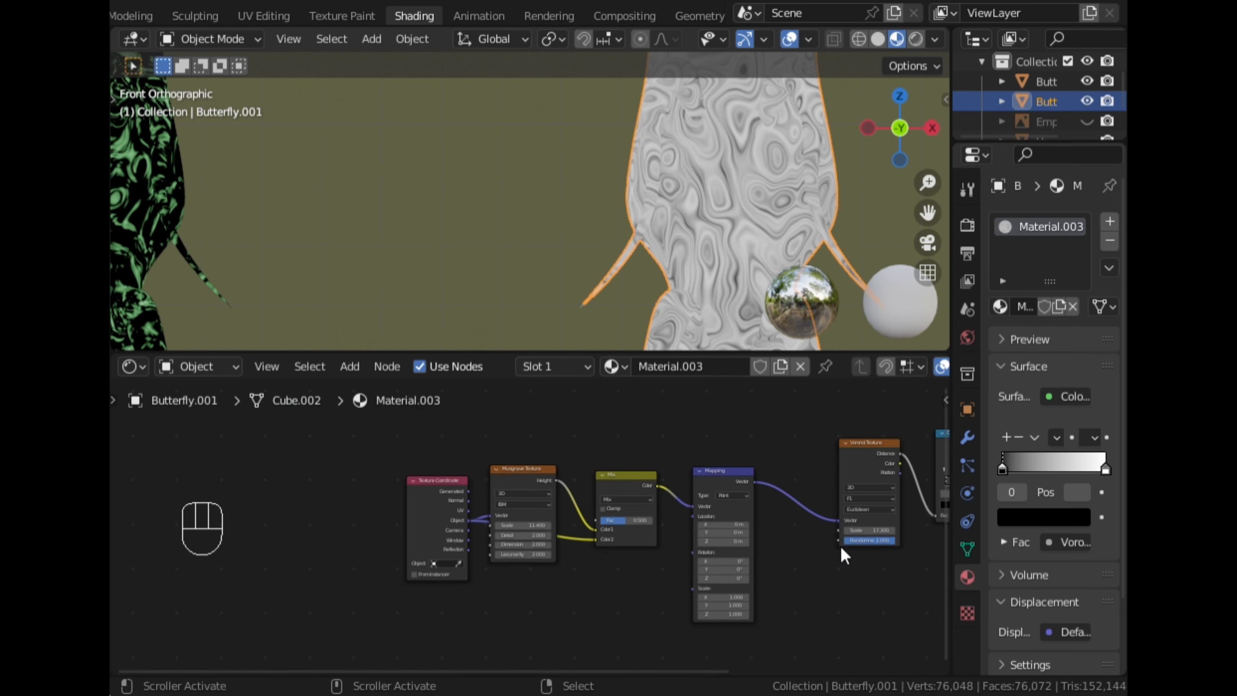
{"action": "middle_click_drag", "start_coordinate": [838, 547], "coordinate": [592, 548]}
{"action": "scroll", "coordinate": [595, 546], "scroll_direction": "up", "scroll_amount": 5}
{"action": "middle_click_drag", "start_coordinate": [813, 571], "coordinate": [686, 611]}
{"action": "scroll", "coordinate": [687, 604], "scroll_direction": "up", "scroll_amount": 6}
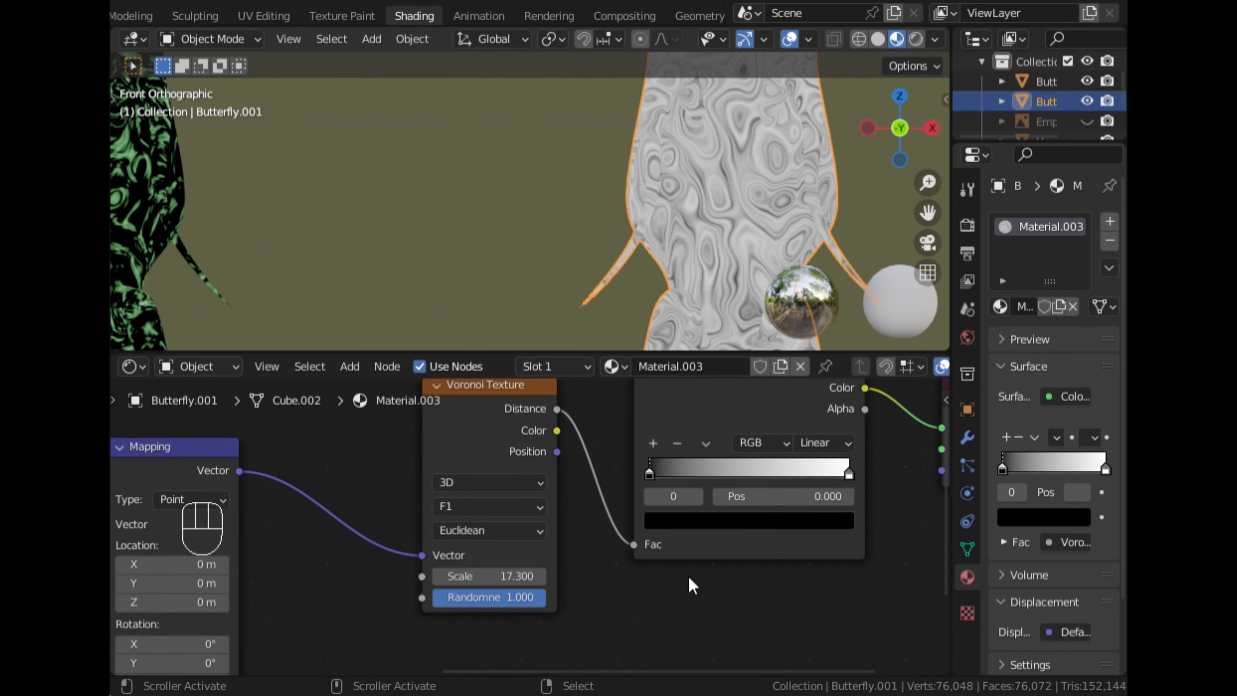
{"action": "middle_click_drag", "start_coordinate": [760, 562], "coordinate": [586, 600]}
{"action": "scroll", "coordinate": [531, 523], "scroll_direction": "up", "scroll_amount": 2}
{"action": "left_click_drag", "start_coordinate": [446, 497], "coordinate": [576, 510]}
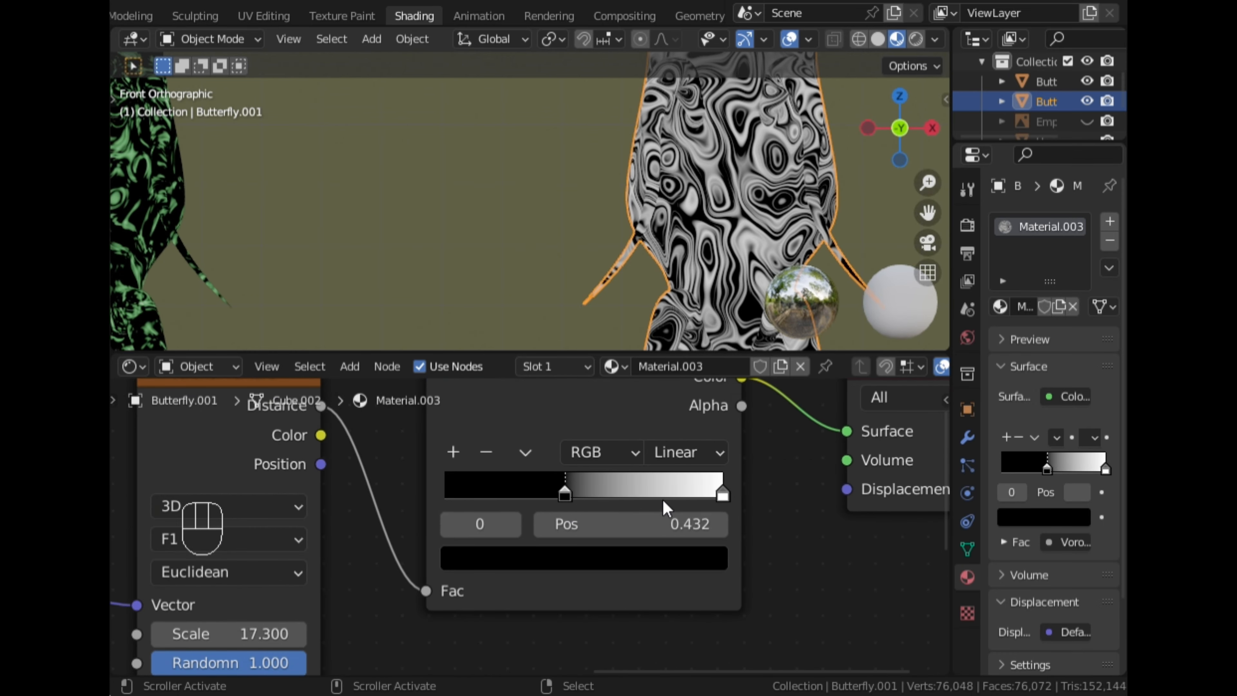
{"action": "left_click_drag", "start_coordinate": [722, 494], "coordinate": [687, 502]}
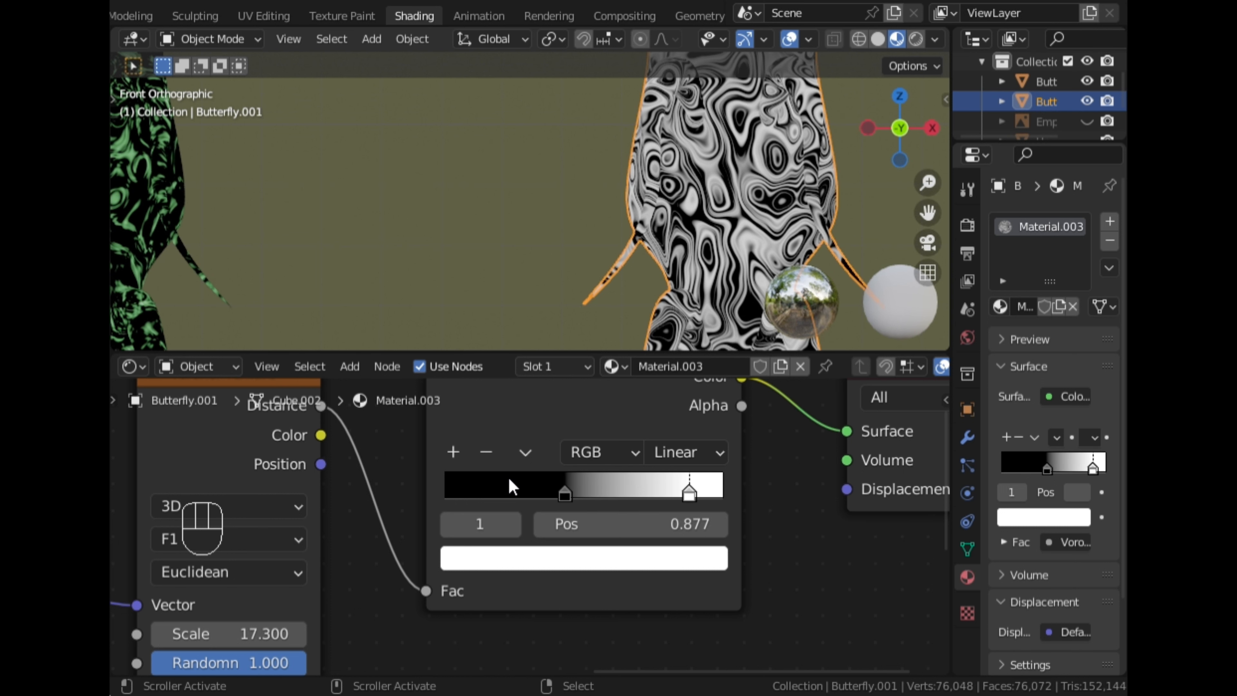
Add a ColorRamp stop at 0.655, colour it medium blue, and check the pattern on the duplicate's body
{"action": "left_click", "coordinate": [453, 451]}
{"action": "left_click", "coordinate": [593, 557]}
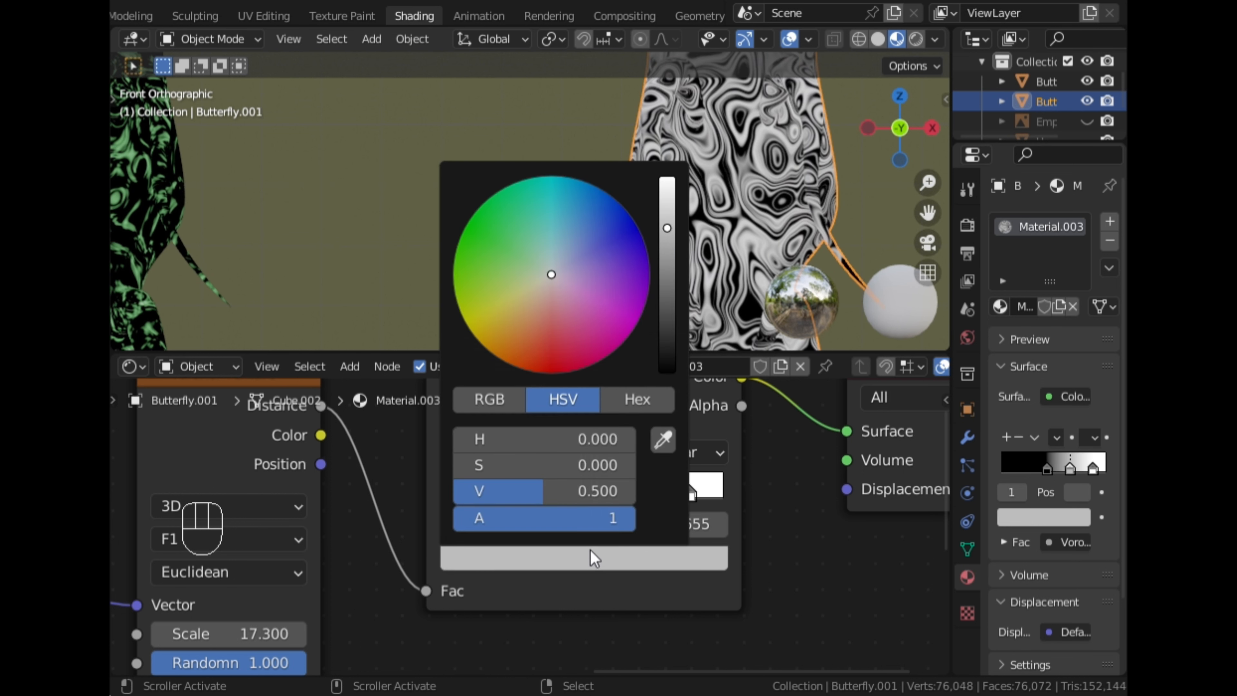
{"action": "left_click", "coordinate": [590, 233]}
{"action": "left_click", "coordinate": [604, 238]}
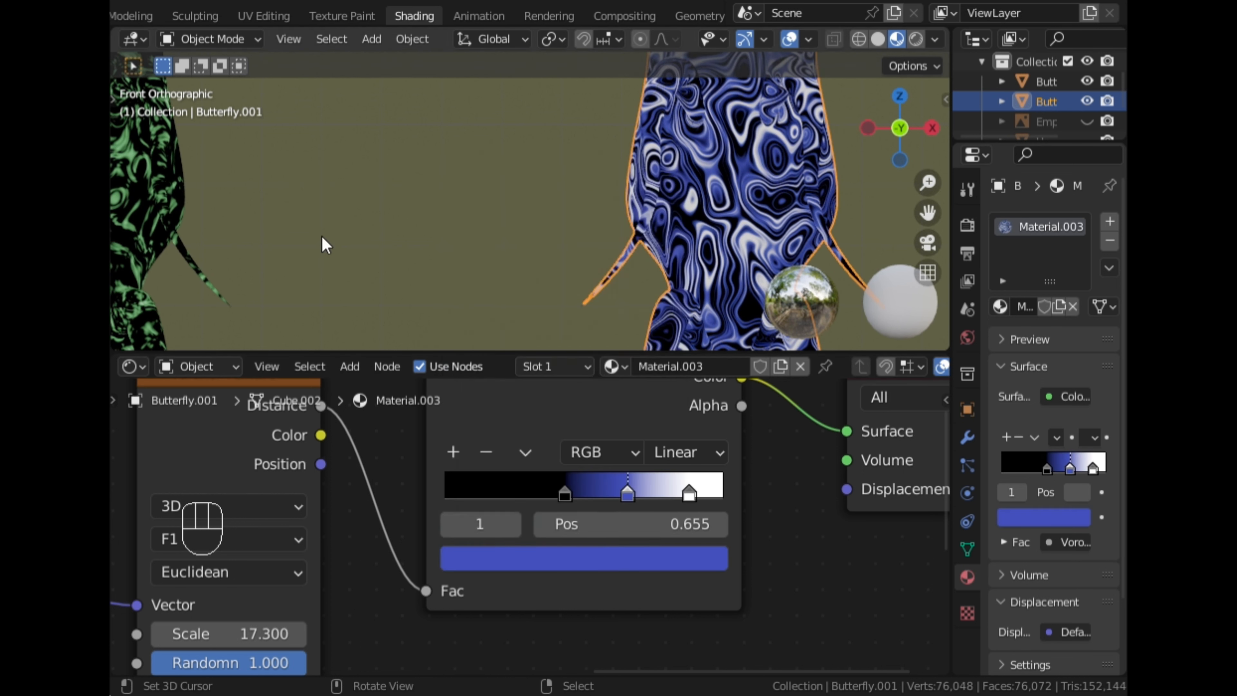
{"action": "scroll", "coordinate": [567, 234], "scroll_direction": "down", "scroll_amount": 8}
{"action": "middle_click_drag", "start_coordinate": [676, 221], "coordinate": [566, 254]}
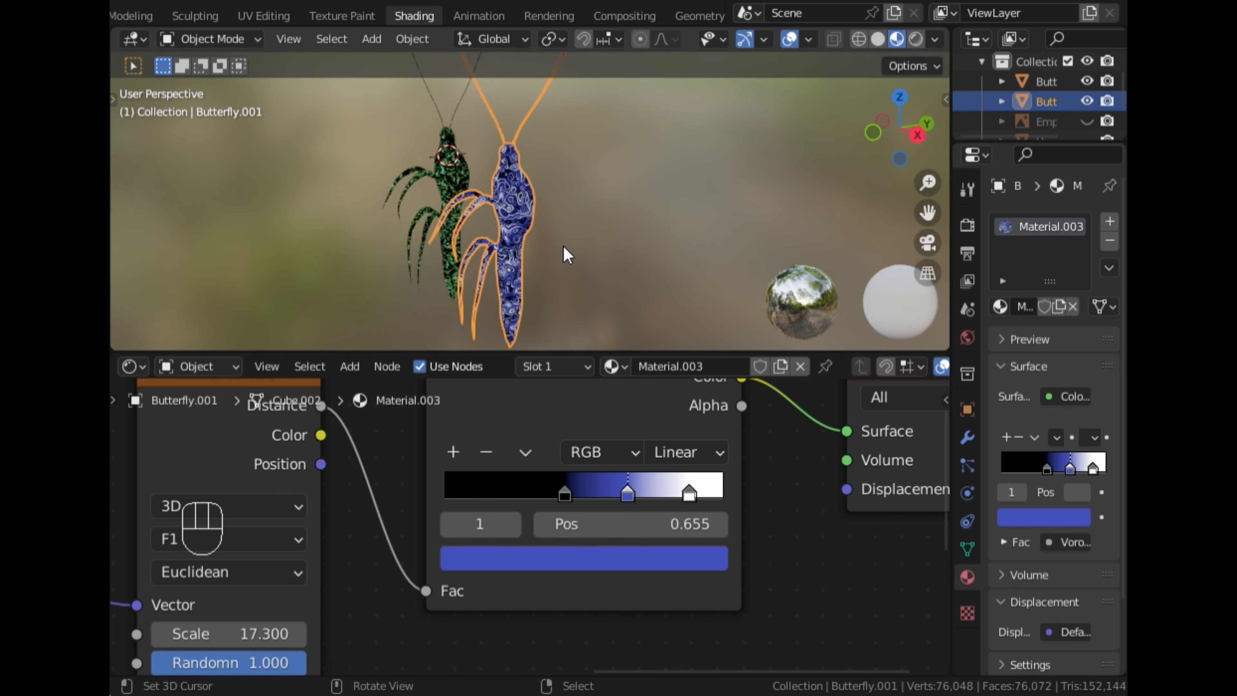
{"action": "scroll", "coordinate": [422, 243], "scroll_direction": "up", "scroll_amount": 8}
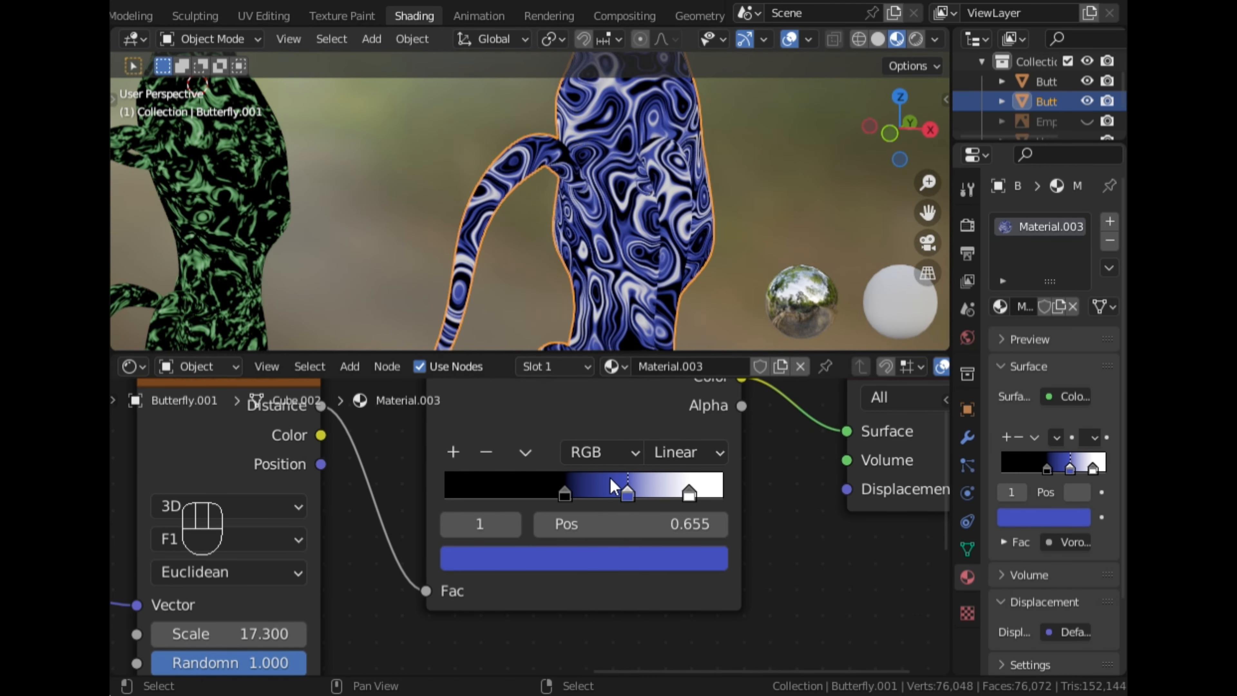
Reposition the black and blue ColorRamp stops and add a mauve stop at 0.782 between blue and white
{"action": "left_click_drag", "start_coordinate": [627, 495], "coordinate": [667, 494]}
{"action": "left_click", "coordinate": [568, 497]}
{"action": "left_click", "coordinate": [453, 452]}
{"action": "left_click", "coordinate": [584, 558]}
{"action": "left_click_drag", "start_coordinate": [585, 273], "coordinate": [577, 298]}
{"action": "scroll", "coordinate": [567, 198], "scroll_direction": "up", "scroll_amount": 3}
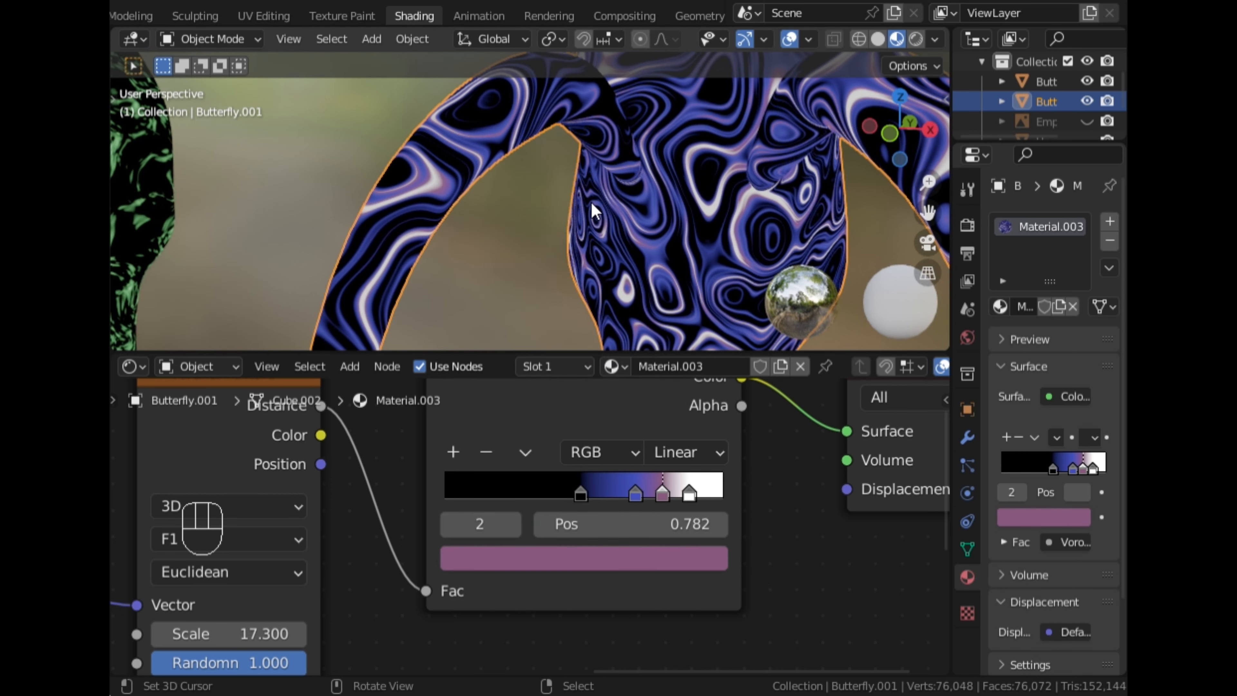
Shift the ColorRamp's darker stops toward black and add a dull red stop at 0.545 between black and blue
{"action": "left_click_drag", "start_coordinate": [636, 495], "coordinate": [572, 497]}
{"action": "left_click", "coordinate": [453, 453]}
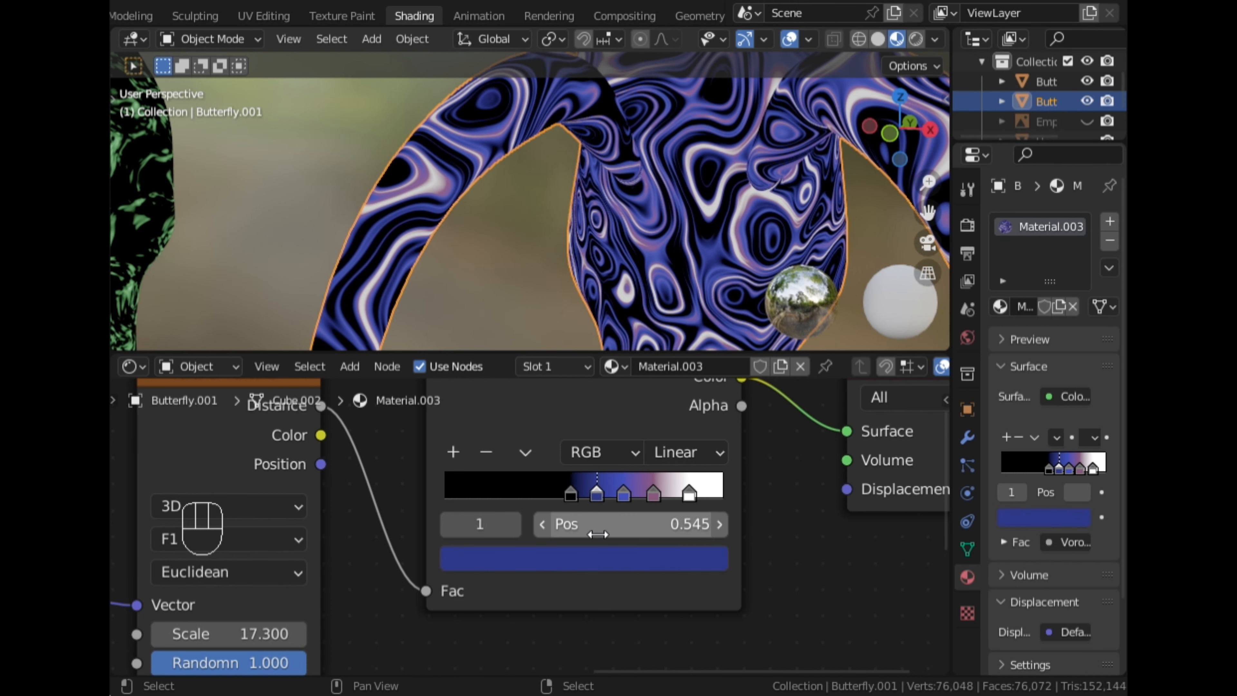
{"action": "left_click", "coordinate": [601, 559]}
{"action": "left_click", "coordinate": [559, 316]}
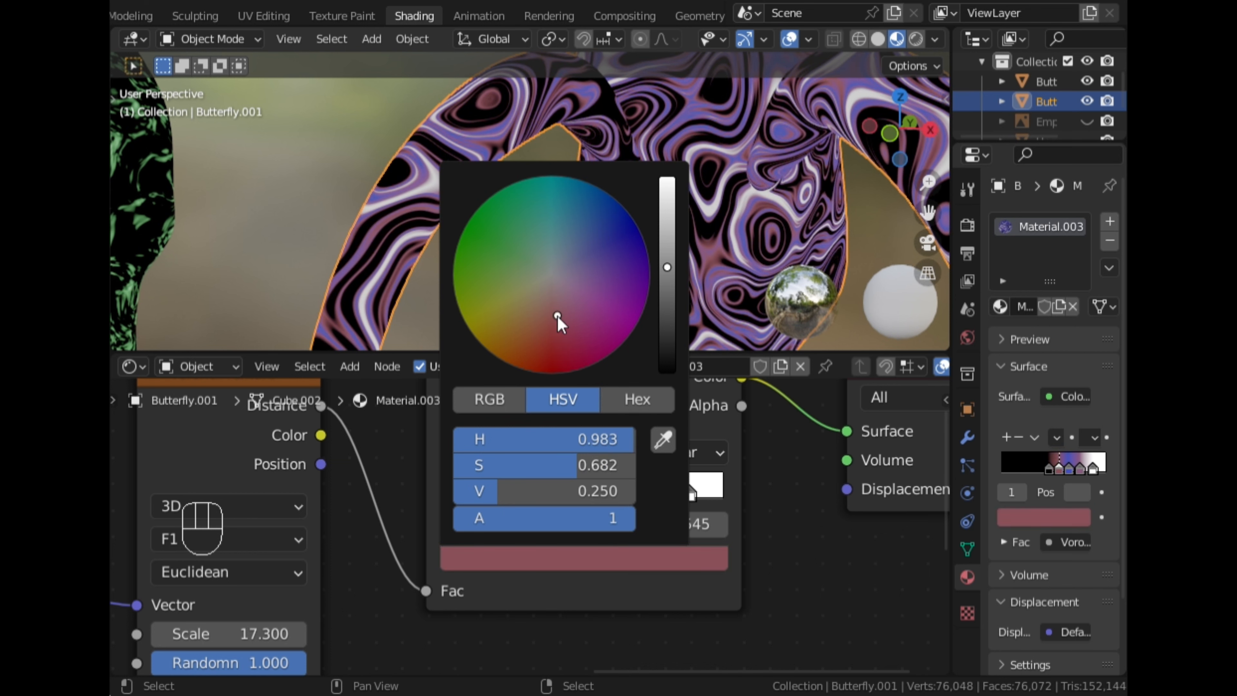
{"action": "scroll", "coordinate": [575, 250], "scroll_direction": "down", "scroll_amount": 4}
{"action": "scroll", "coordinate": [622, 329], "scroll_direction": "up", "scroll_amount": 6}
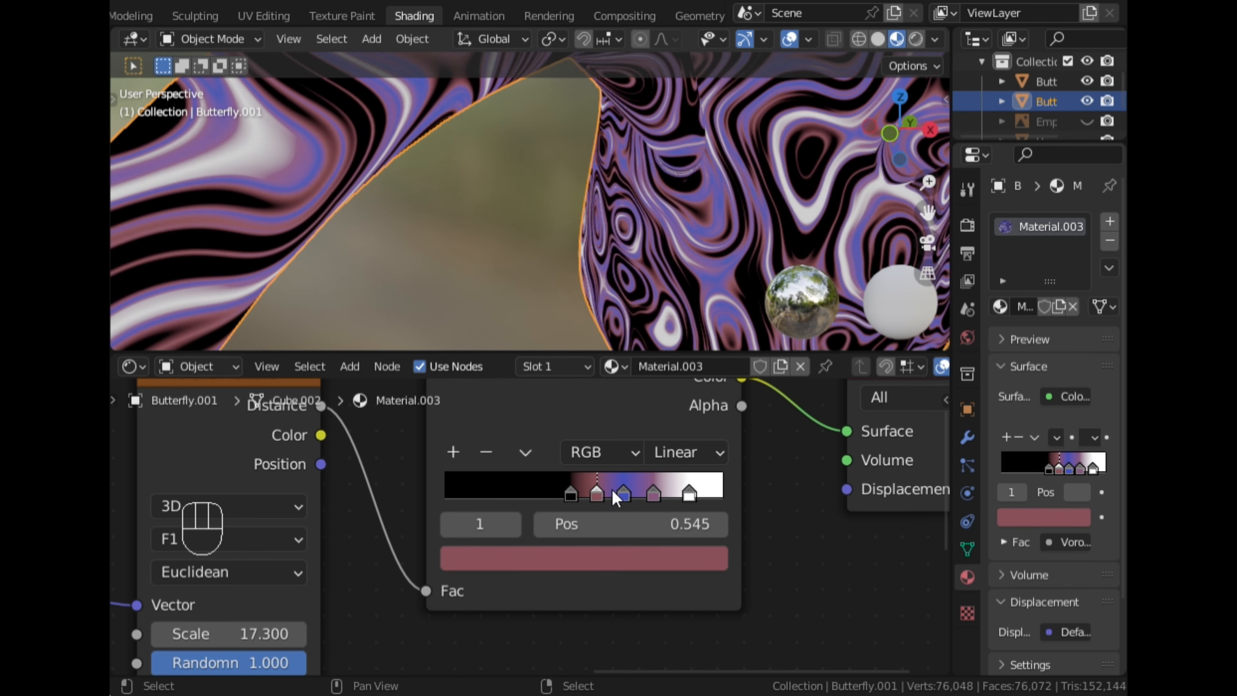
Move the dull red stop to 0.800, between mauve and white, and recolour it green
{"action": "left_click_drag", "start_coordinate": [598, 496], "coordinate": [675, 496]}
{"action": "left_click", "coordinate": [633, 558]}
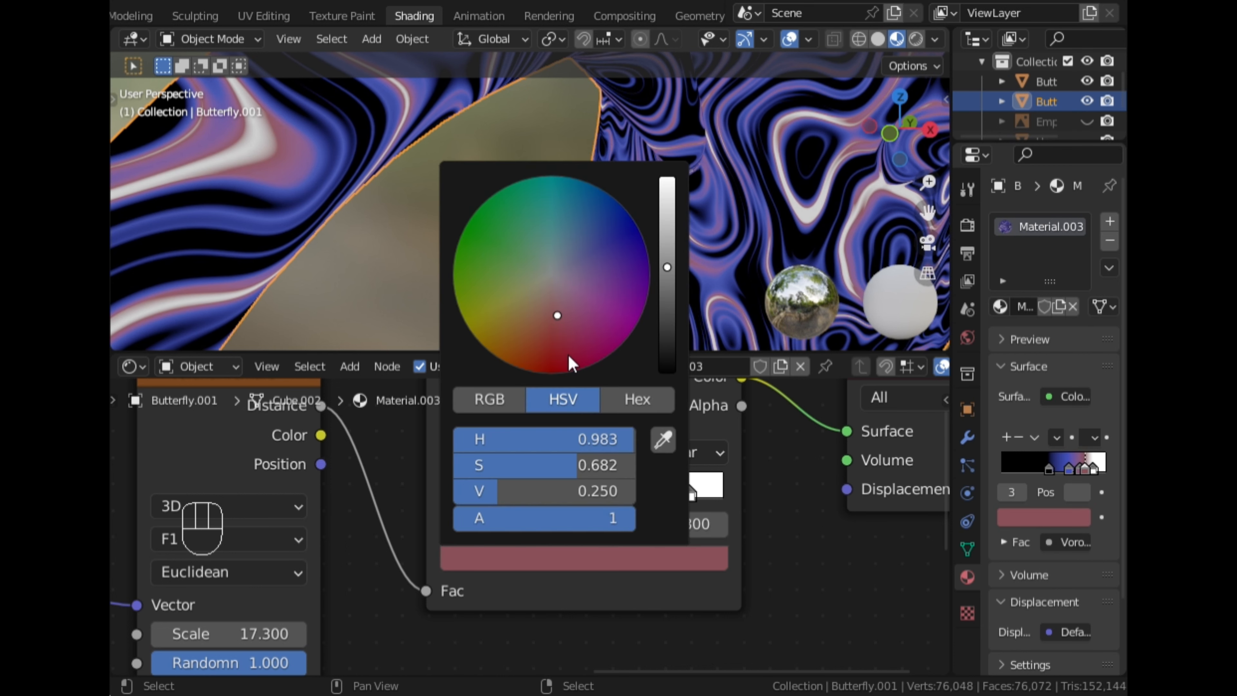
{"action": "left_click", "coordinate": [517, 259]}
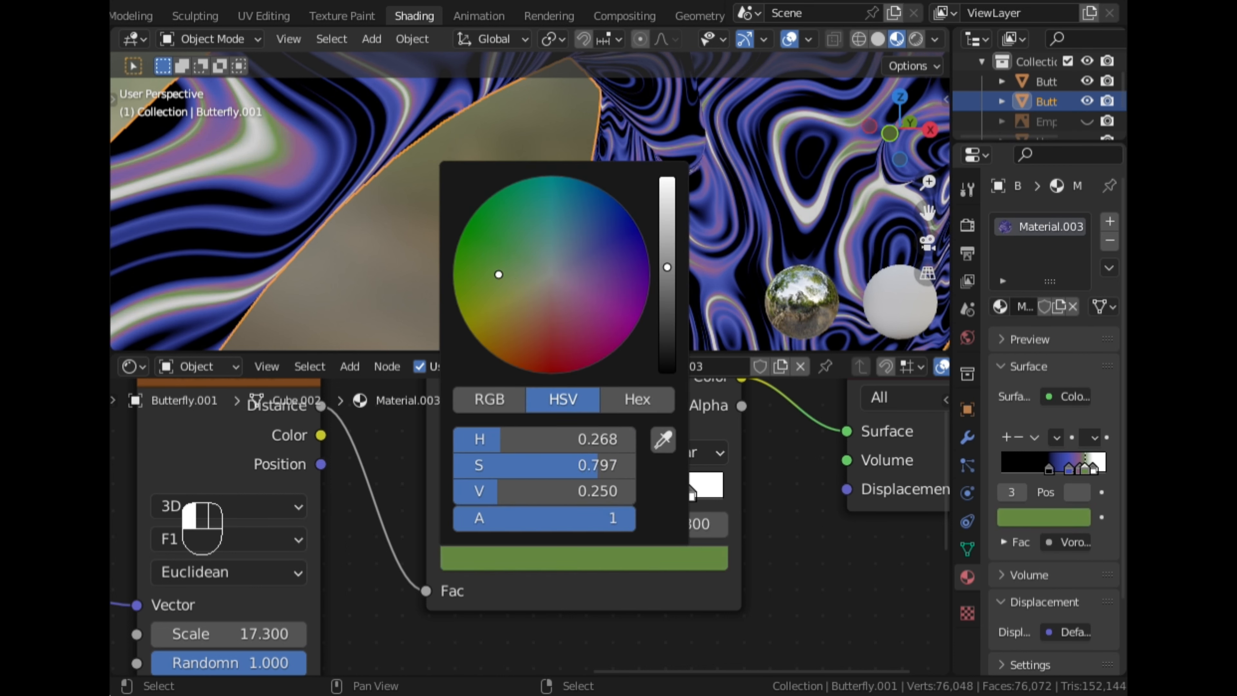
{"action": "scroll", "coordinate": [337, 171], "scroll_direction": "down", "scroll_amount": 6}
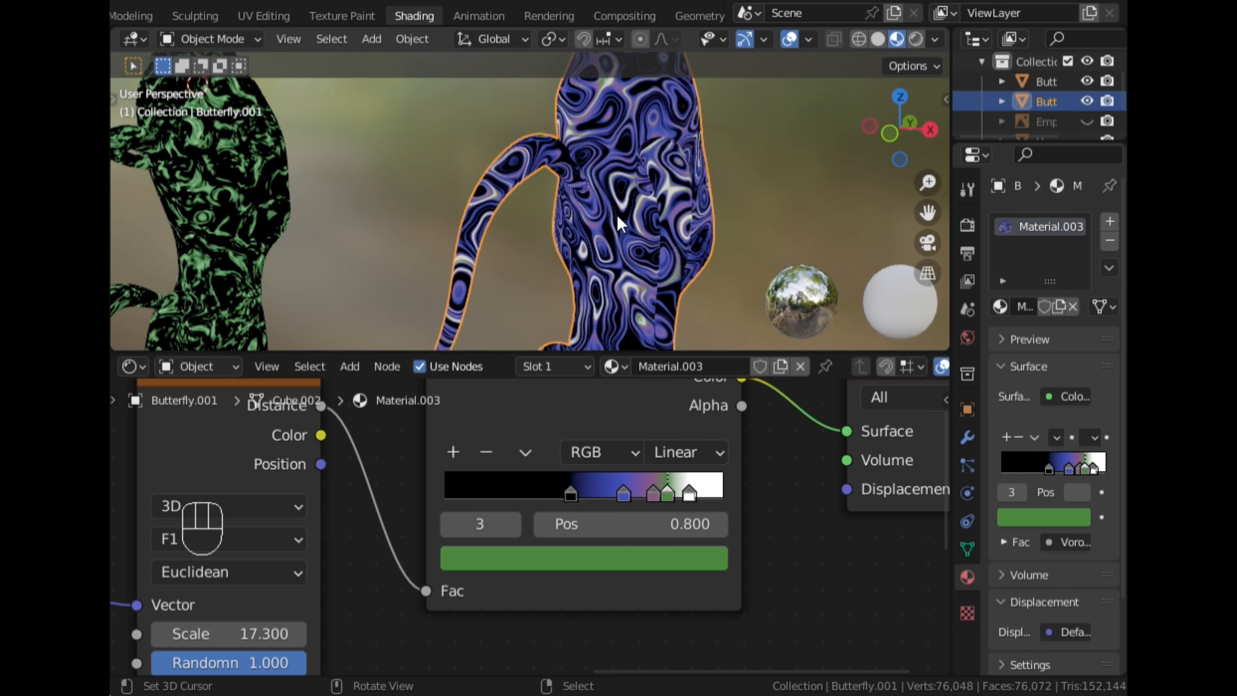
{"action": "middle_click_drag", "start_coordinate": [626, 190], "coordinate": [585, 202]}
{"action": "scroll", "coordinate": [584, 201], "scroll_direction": "up", "scroll_amount": 3}
{"action": "scroll", "coordinate": [584, 201], "scroll_direction": "up", "scroll_amount": 2}
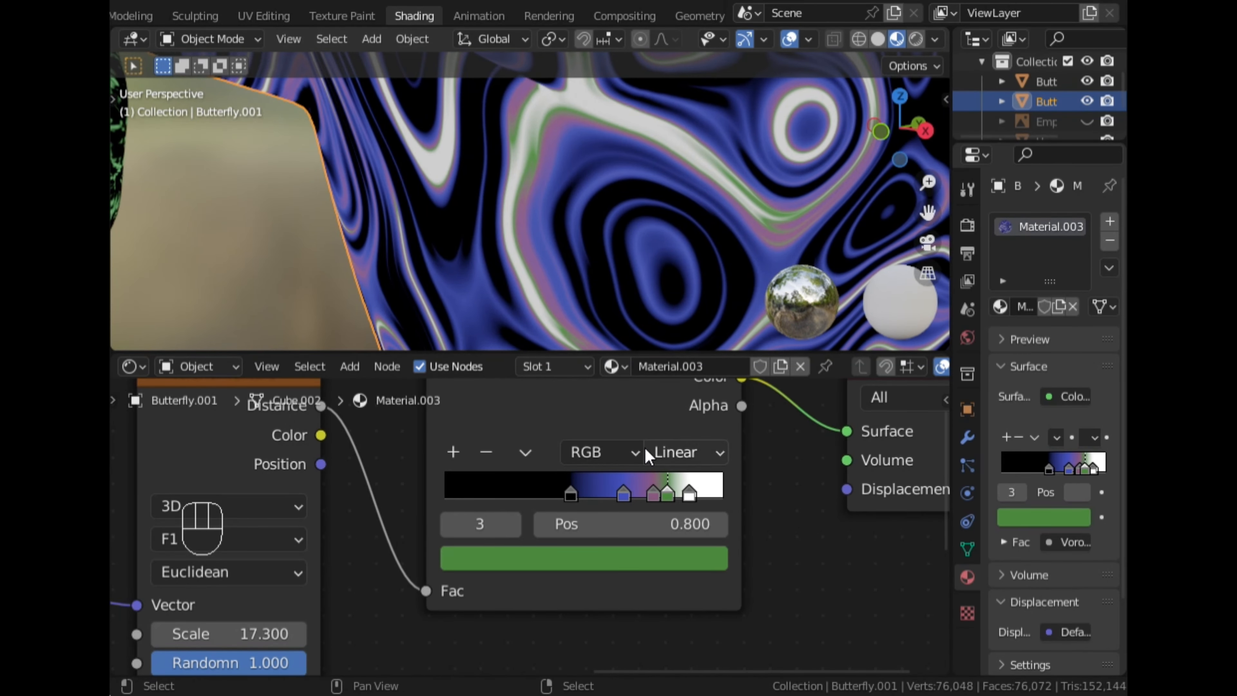
Shift the blue, mauve and green stops toward black, with green at 0.777, and compare both bodies from the front
{"action": "left_click_drag", "start_coordinate": [630, 505], "coordinate": [661, 495]}
{"action": "scroll", "coordinate": [518, 229], "scroll_direction": "down", "scroll_amount": 5}
{"action": "middle_click_drag", "start_coordinate": [518, 229], "coordinate": [672, 183]}
{"action": "left_click", "coordinate": [903, 132]}
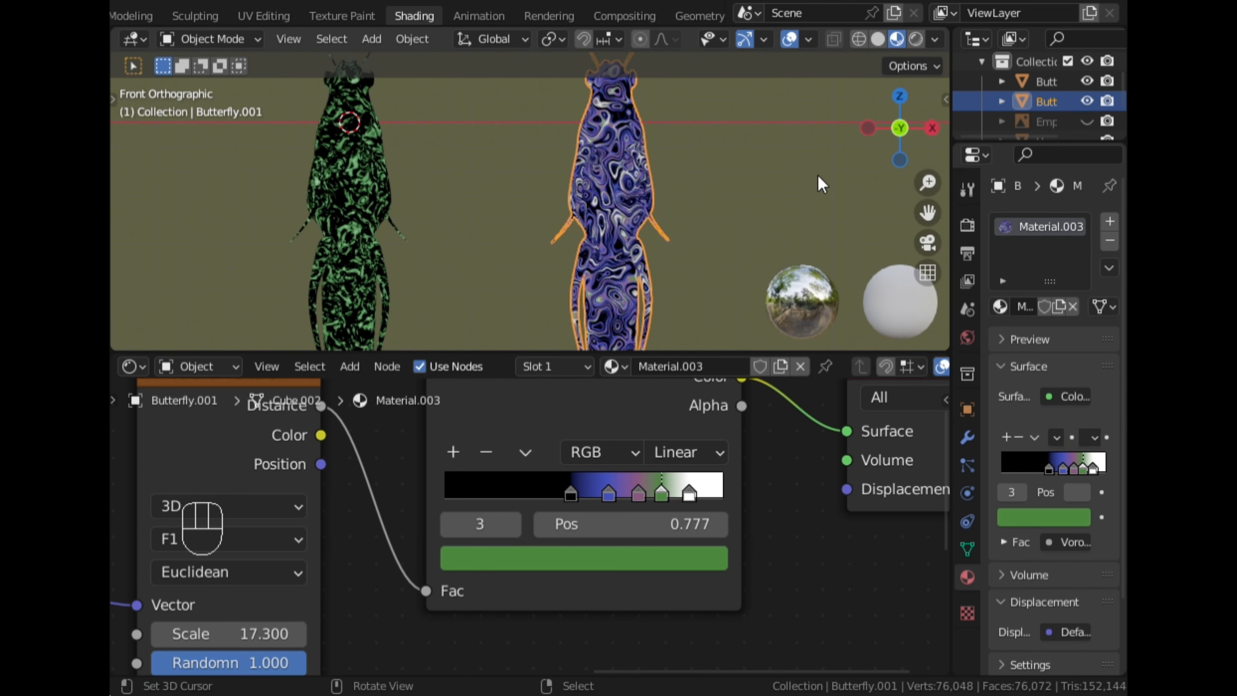
{"action": "scroll", "coordinate": [657, 240], "scroll_direction": "down", "scroll_amount": 4}
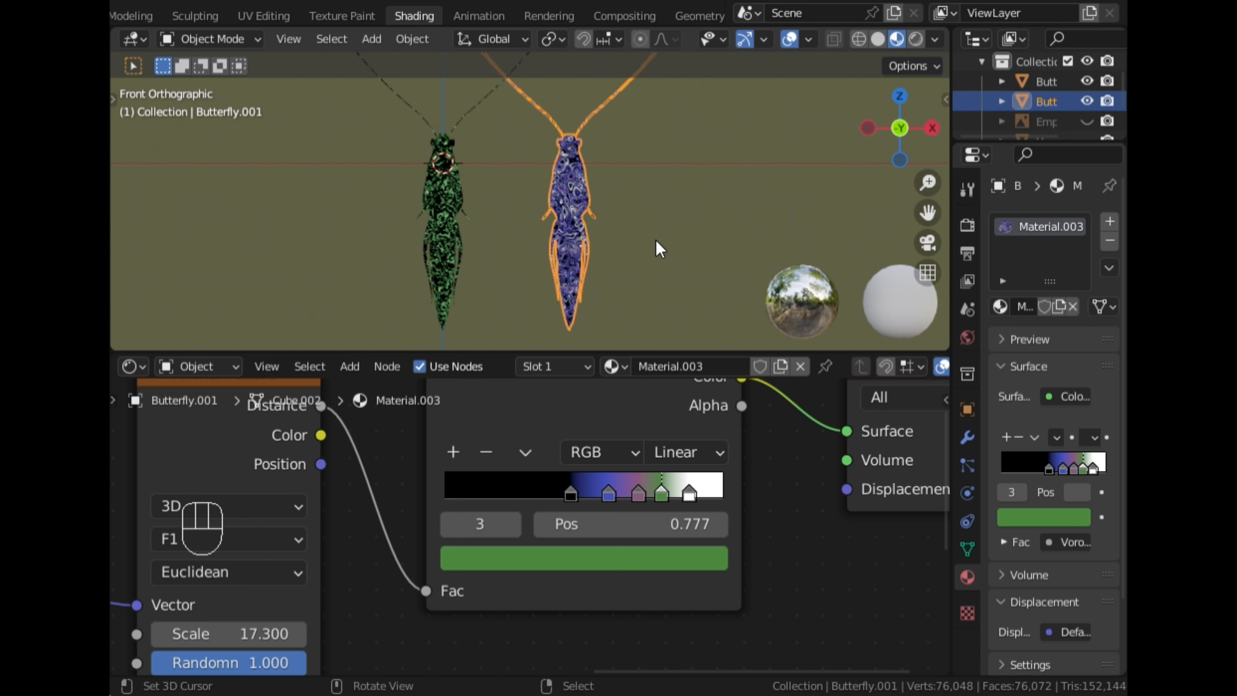
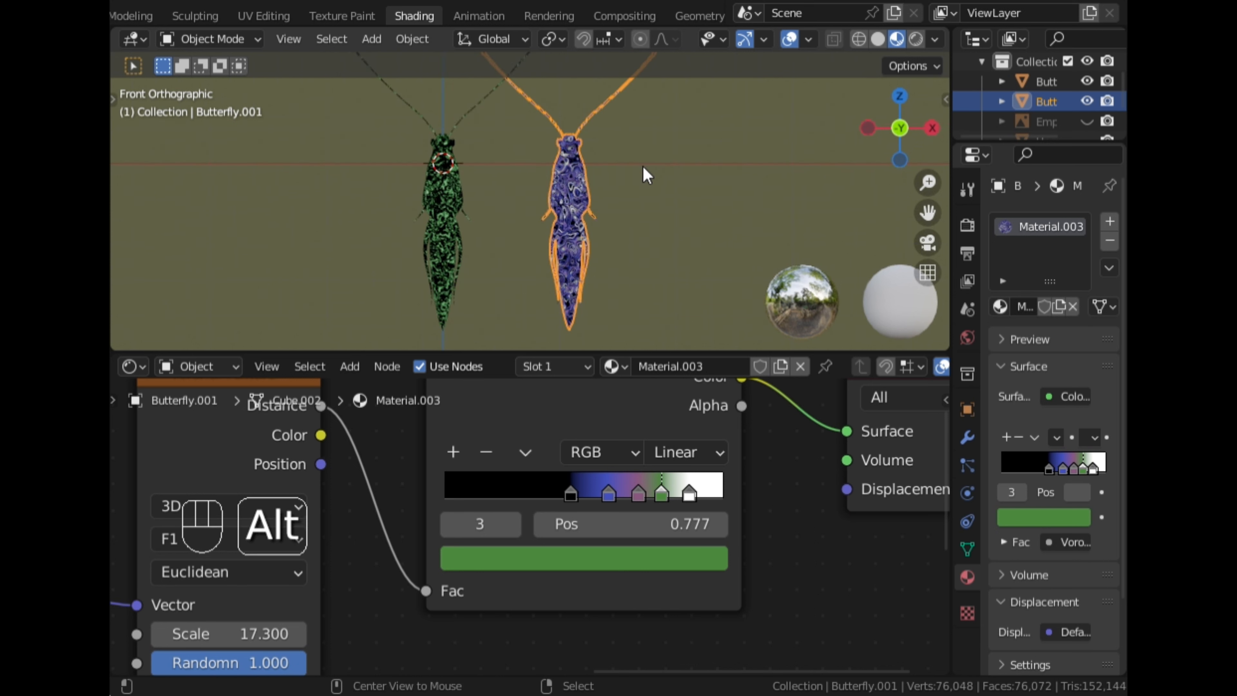
Unhide all hidden objects, then hide only the blue-patterned duplicate body
{"action": "key", "text": "alt+h"}
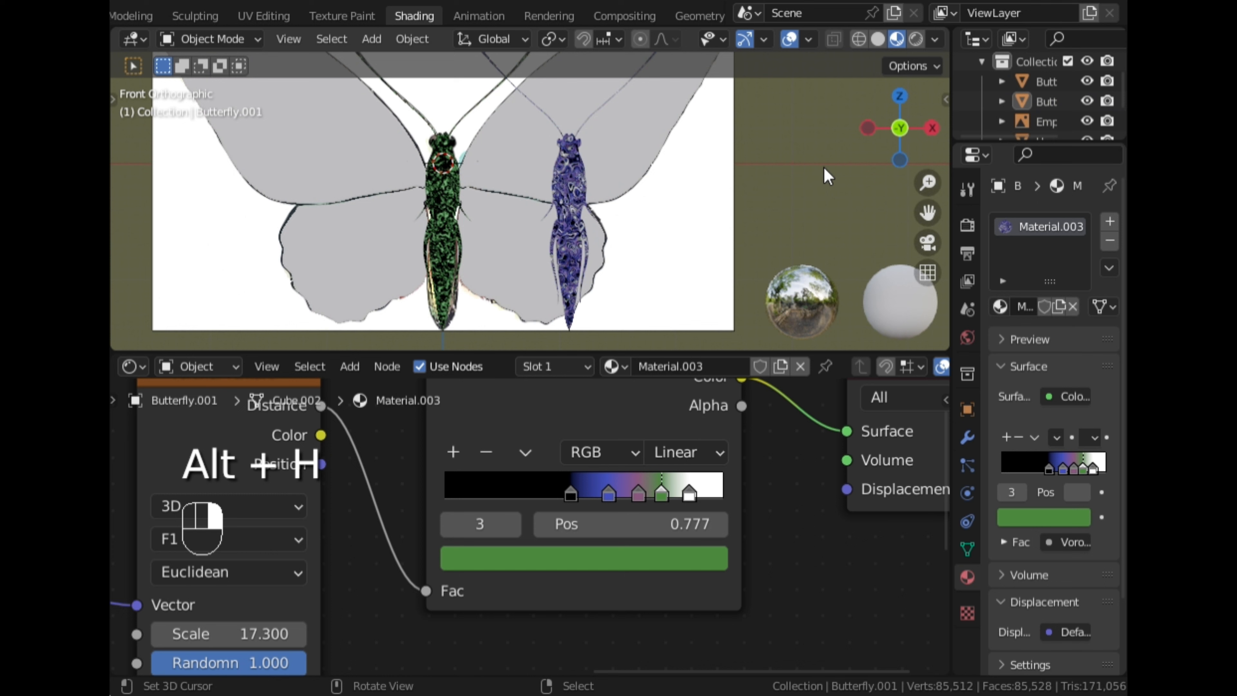
{"action": "left_click", "coordinate": [580, 199]}
{"action": "scroll", "coordinate": [607, 209], "scroll_direction": "up", "scroll_amount": 4}
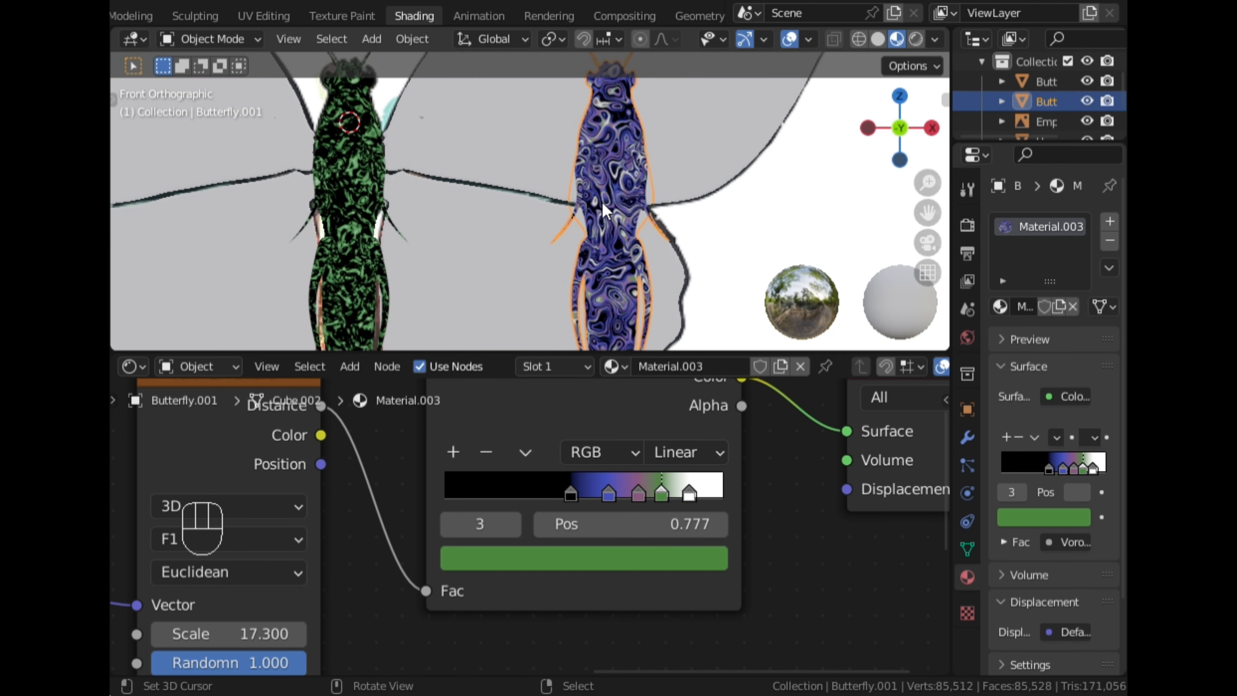
{"action": "scroll", "coordinate": [607, 210], "scroll_direction": "down", "scroll_amount": 4}
{"action": "mouse_move", "coordinate": [607, 209]}
{"action": "middle_mouse_down"}
{"action": "mouse_move", "coordinate": [453, 244]}
{"action": "mouse_move", "coordinate": [611, 221]}
{"action": "middle_mouse_up"}
{"action": "key", "text": "h"}
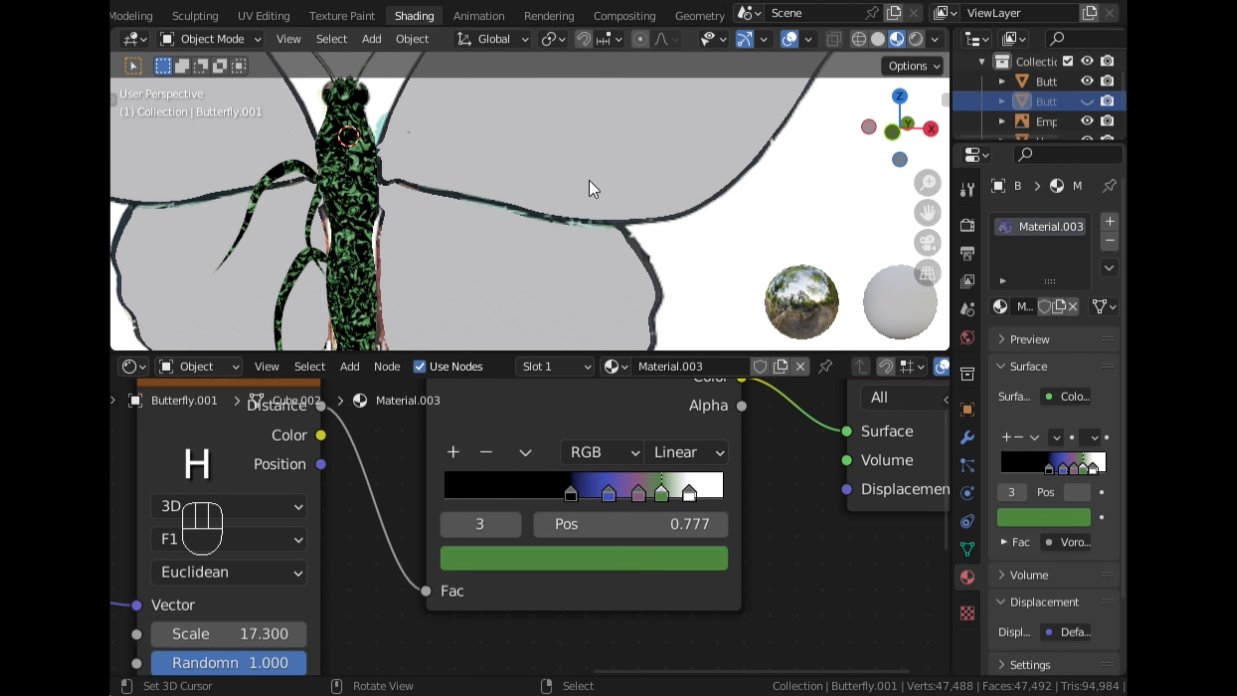
Select the upper wing in front view and create a new material for it
{"action": "left_click", "coordinate": [893, 131]}
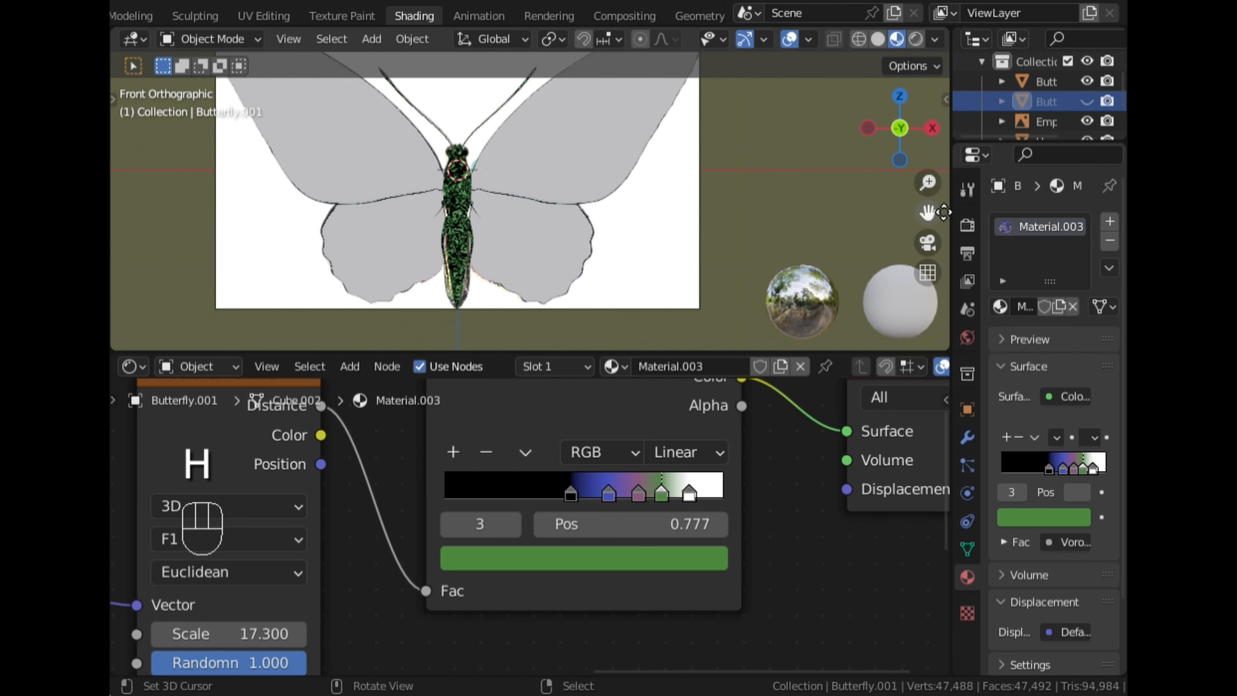
{"action": "scroll", "coordinate": [847, 221], "scroll_direction": "up", "scroll_amount": 5}
{"action": "left_click", "coordinate": [739, 165]}
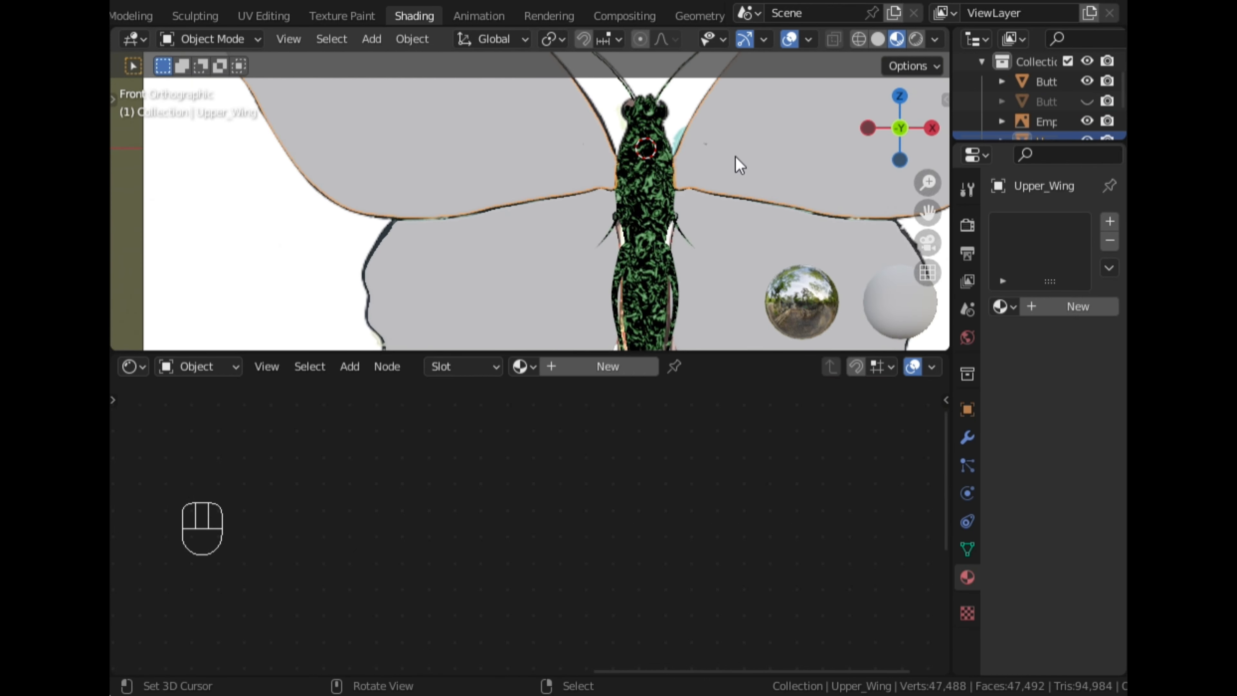
{"action": "scroll", "coordinate": [727, 213], "scroll_direction": "down", "scroll_amount": 4}
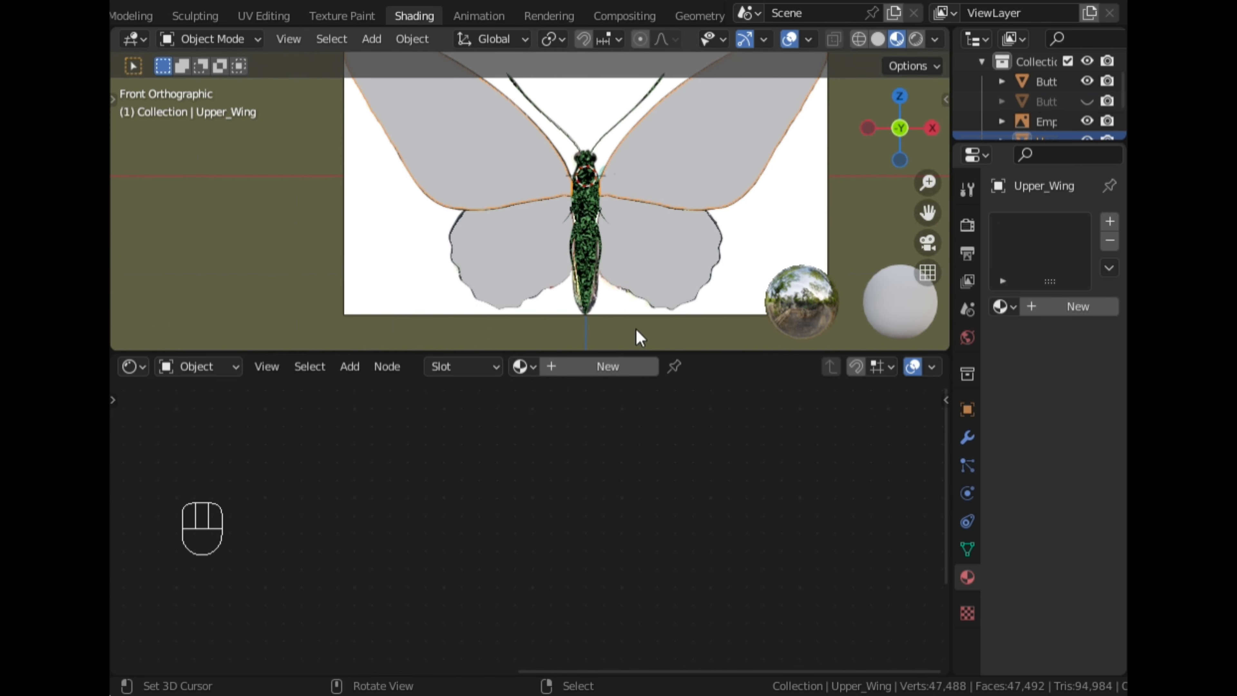
{"action": "scroll", "coordinate": [593, 253], "scroll_direction": "down", "scroll_amount": 2}
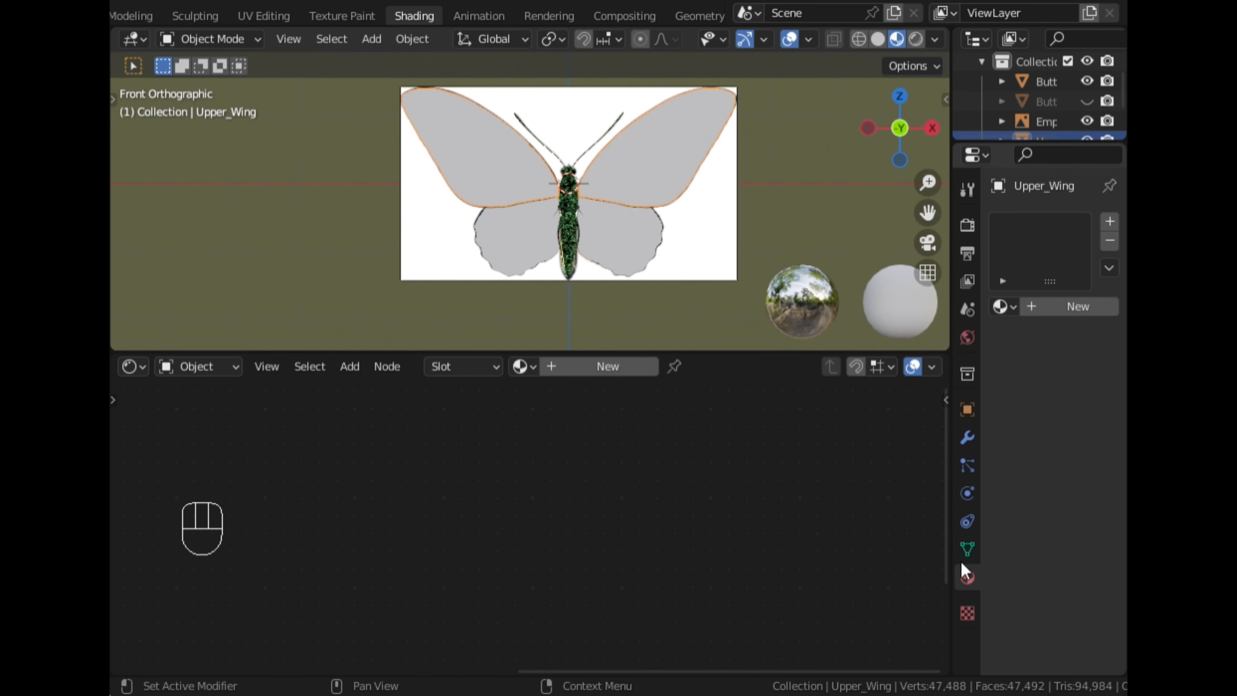
{"action": "left_click", "coordinate": [592, 368]}
{"action": "scroll", "coordinate": [314, 511], "scroll_direction": "down", "scroll_amount": 5}
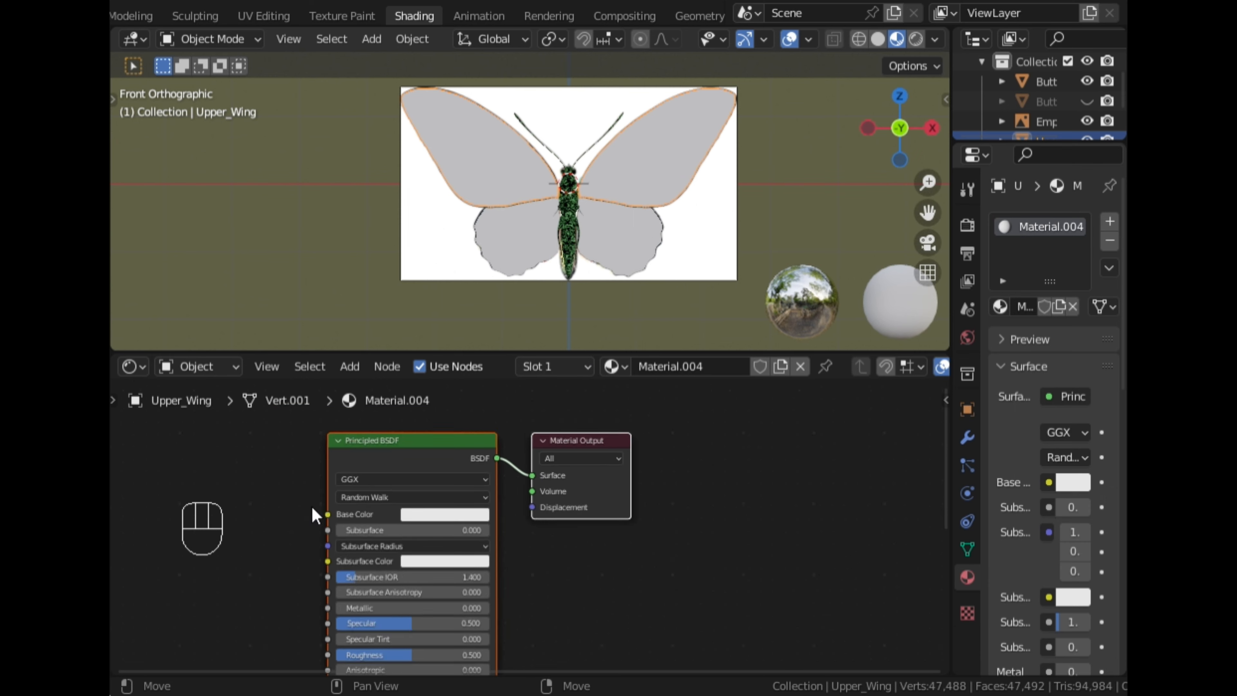
{"action": "middle_click_drag", "start_coordinate": [328, 517], "coordinate": [585, 542]}
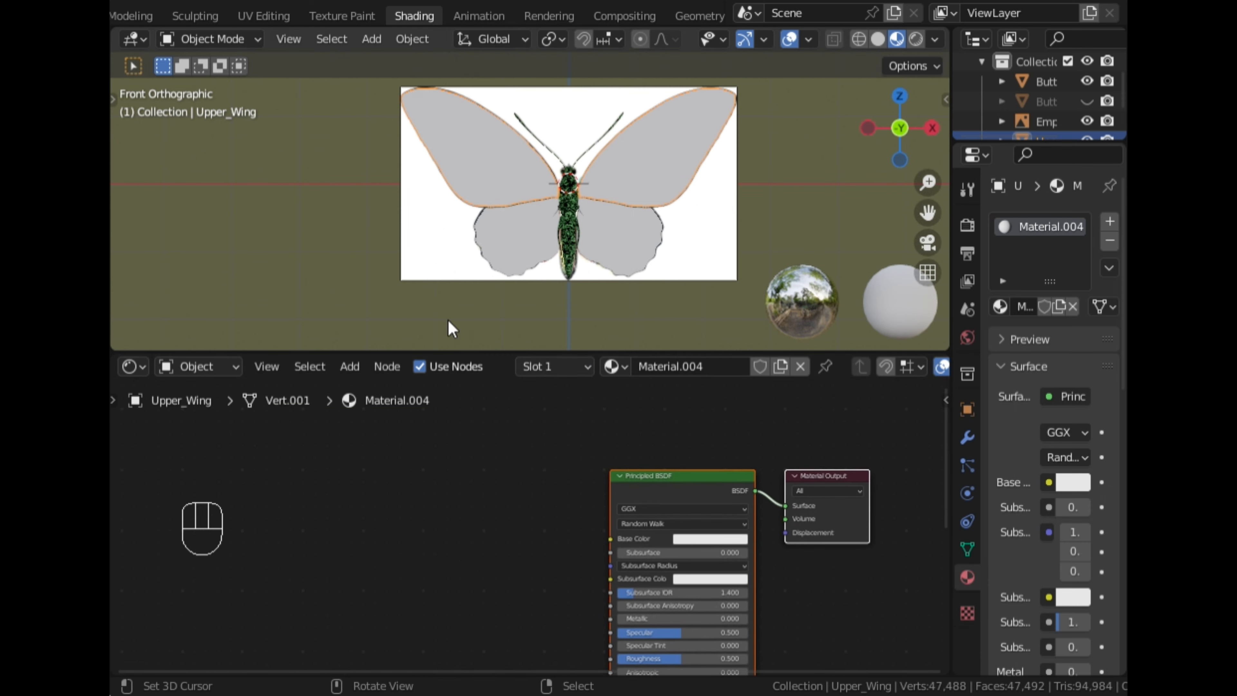
Add an Image Texture node beside the Principled BSDF in the upper wing's material
{"action": "left_click", "coordinate": [263, 15]}
{"action": "left_click", "coordinate": [414, 16]}
{"action": "left_click", "coordinate": [526, 553]}
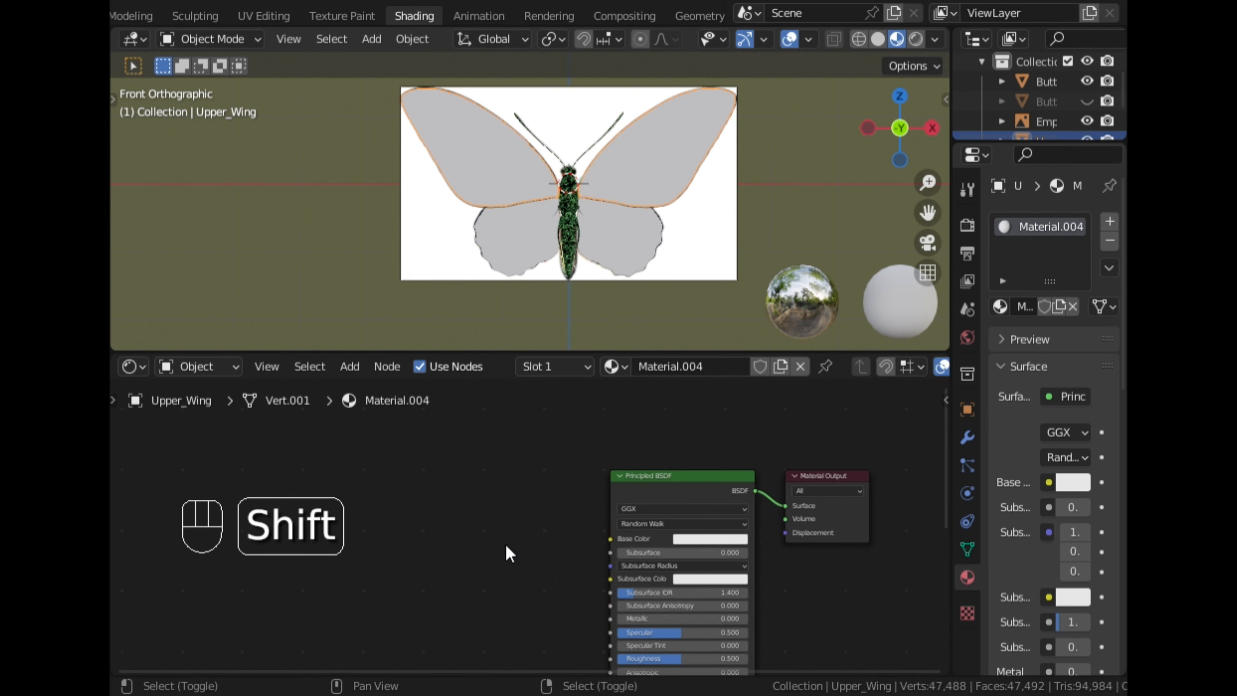
{"action": "key", "text": "shift+a"}
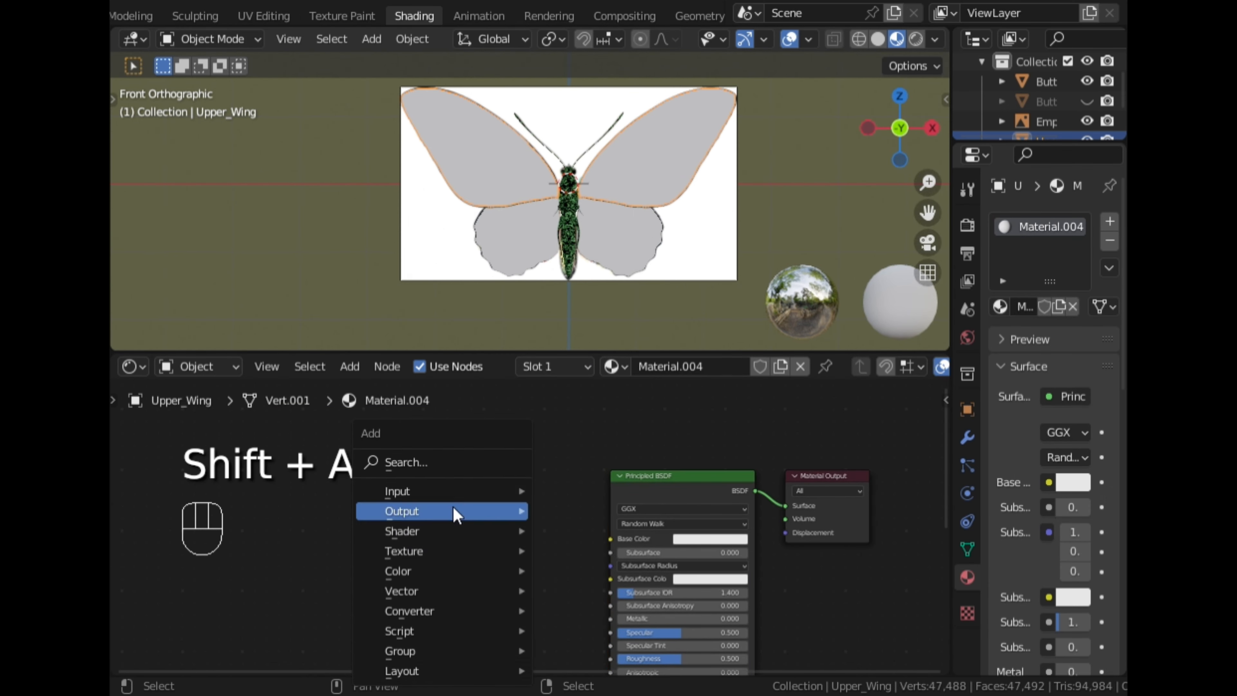
{"action": "left_click", "coordinate": [432, 463]}
{"action": "type", "text": "image"}
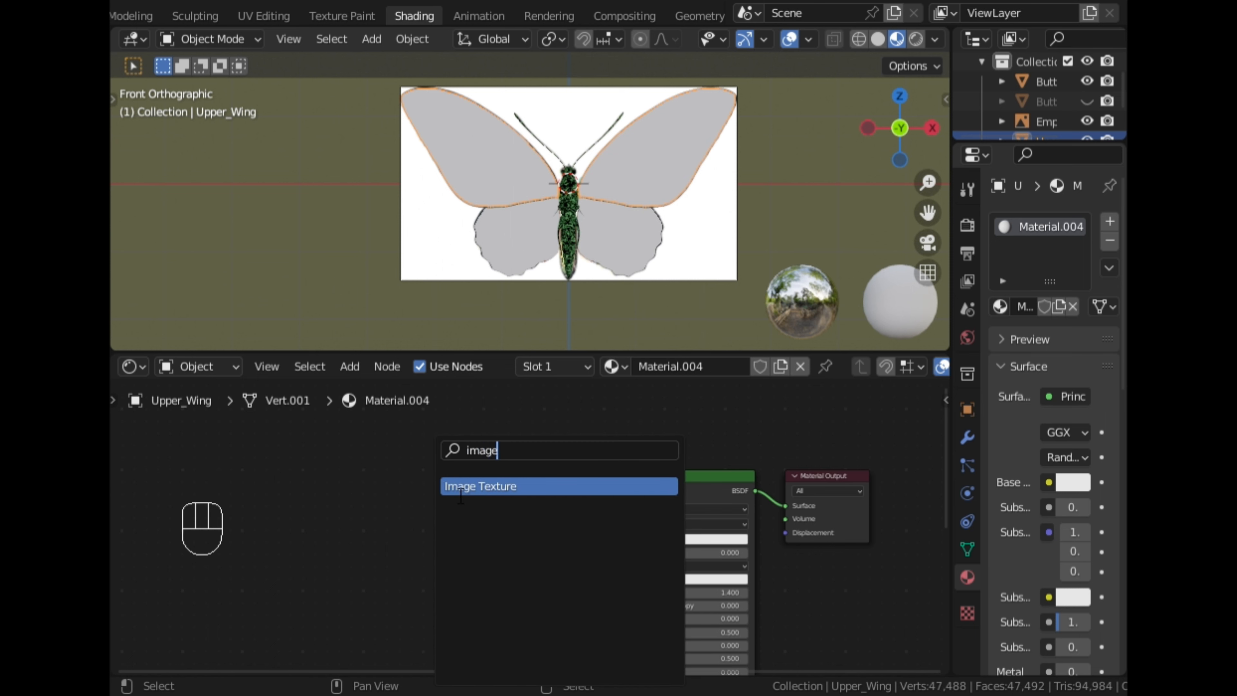
{"action": "left_click", "coordinate": [457, 486]}
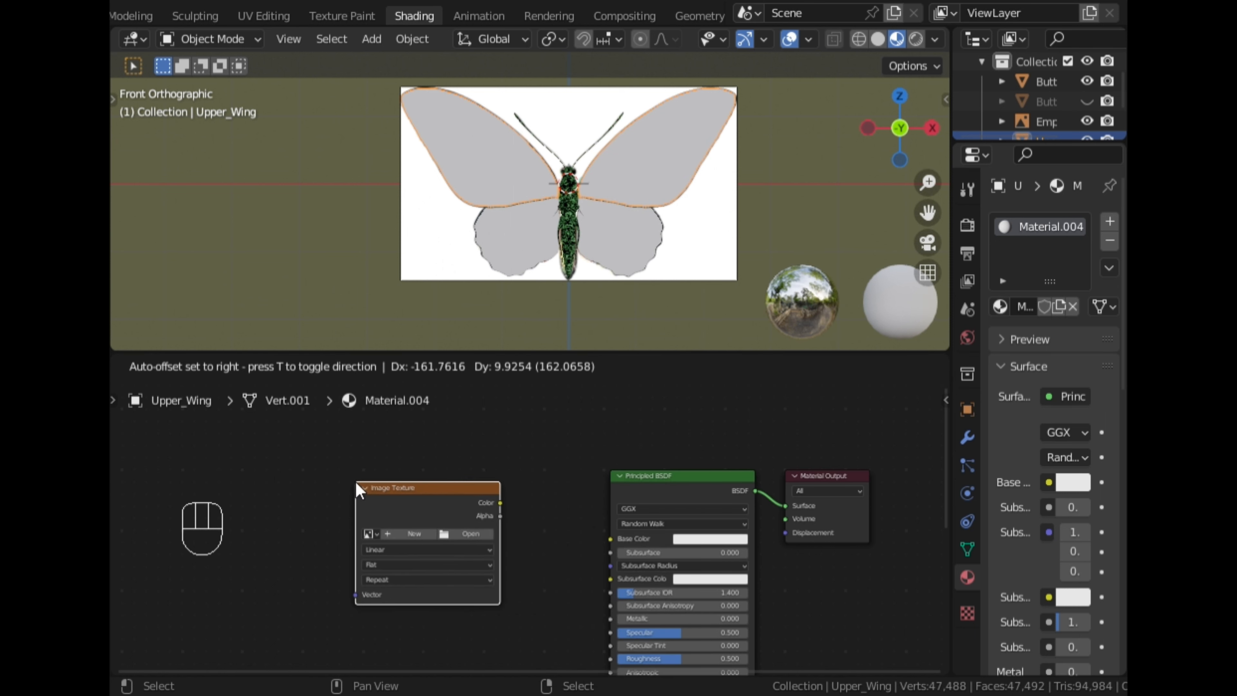
{"action": "left_click", "coordinate": [355, 479]}
Load Butterfly2.png into the Image Texture node, make it a single-user copy, and move the node away from the Principled BSDF
{"action": "scroll", "coordinate": [572, 555], "scroll_direction": "up", "scroll_amount": 2}
{"action": "middle_click_drag", "start_coordinate": [570, 572], "coordinate": [637, 576]}
{"action": "scroll", "coordinate": [610, 565], "scroll_direction": "up", "scroll_amount": 1}
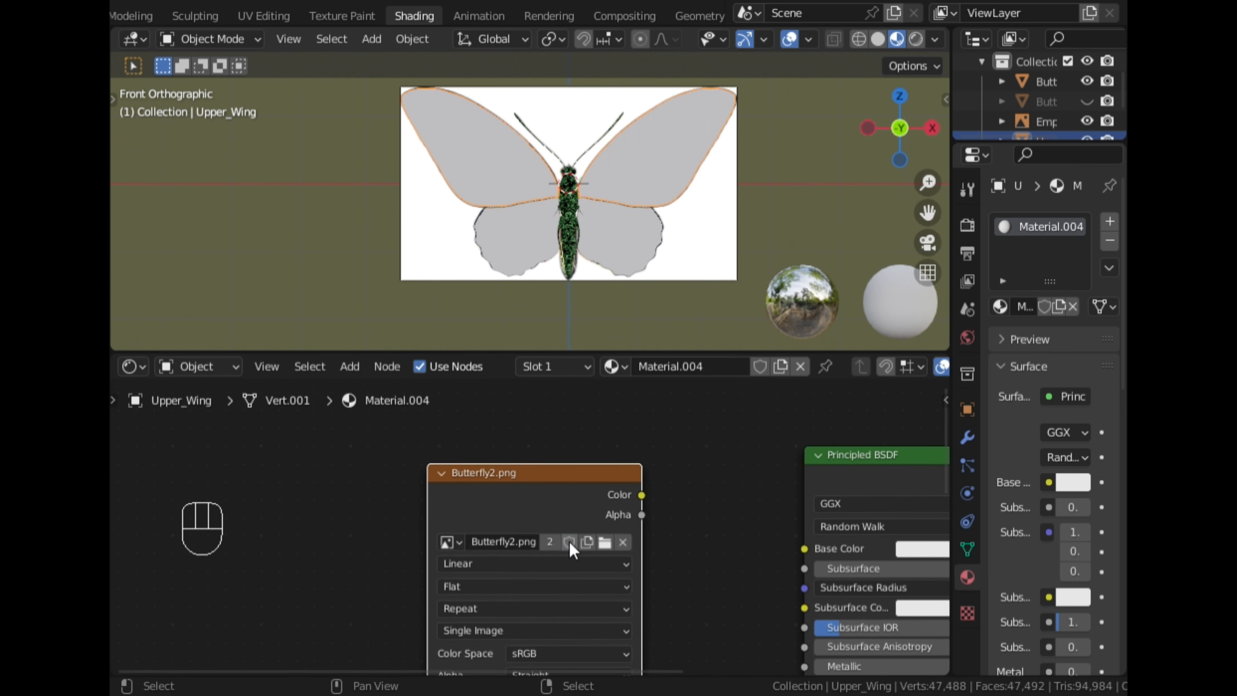
{"action": "left_click_drag", "start_coordinate": [568, 544], "coordinate": [465, 536]}
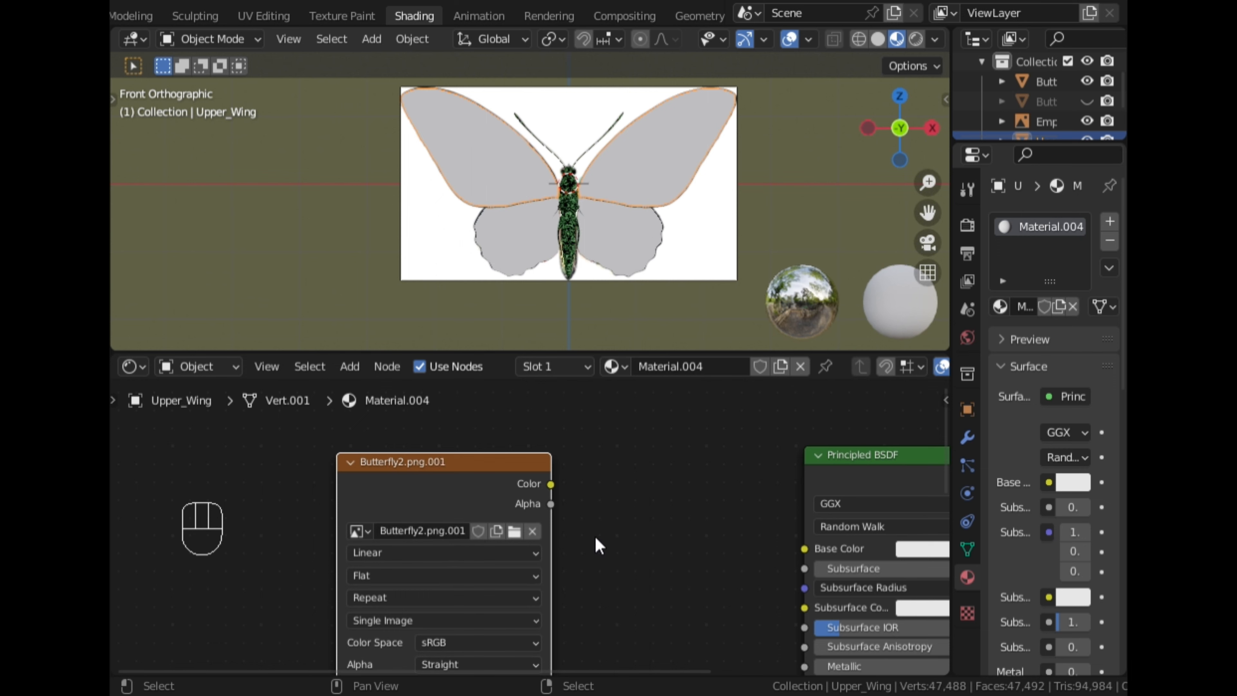
{"action": "scroll", "coordinate": [595, 536], "scroll_direction": "down", "scroll_amount": 4}
{"action": "scroll", "coordinate": [673, 540], "scroll_direction": "up", "scroll_amount": 2}
{"action": "middle_click_drag", "start_coordinate": [631, 544], "coordinate": [598, 519]}
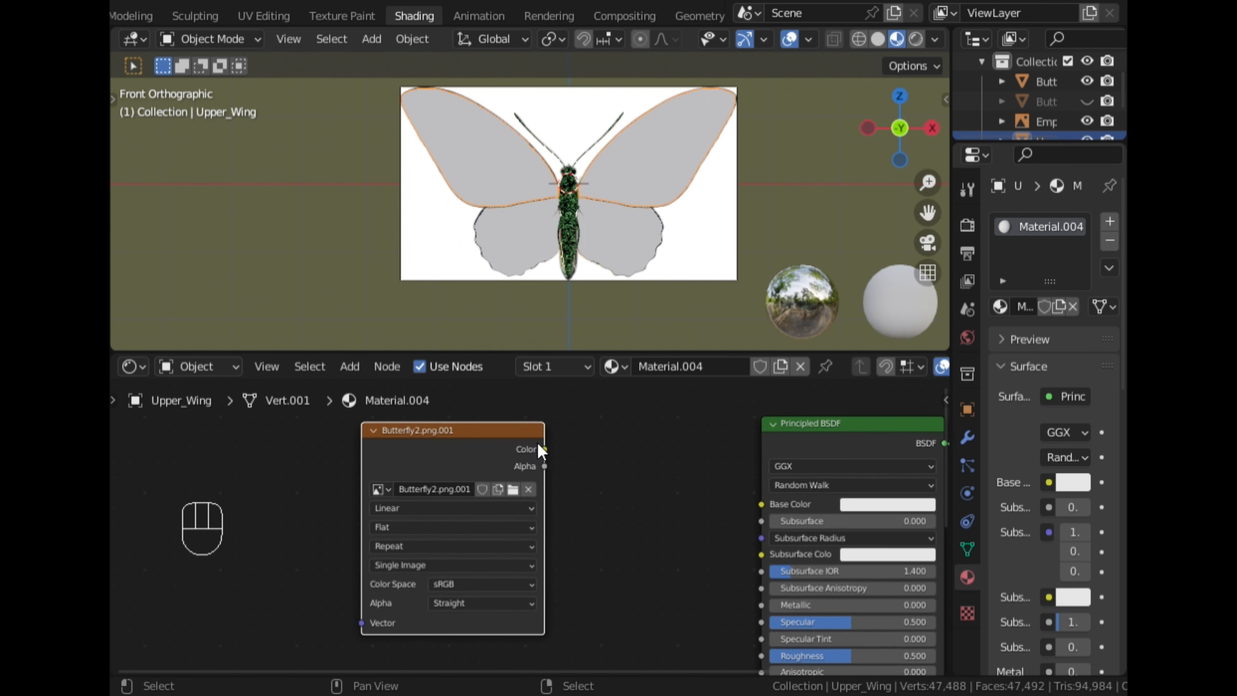
Connect the Image Texture's Color output to the Principled BSDF's Base Color and check the upper wings in Material Preview
{"action": "left_click_drag", "start_coordinate": [542, 449], "coordinate": [761, 507]}
{"action": "left_click", "coordinate": [879, 40]}
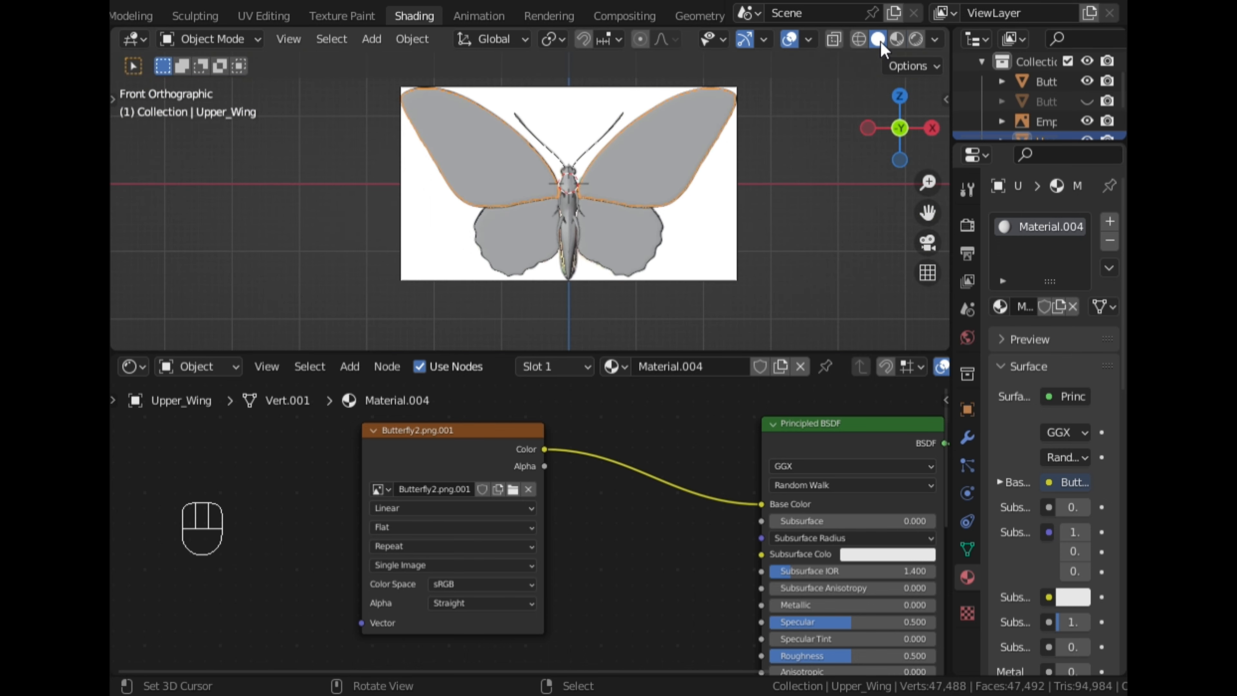
{"action": "left_click", "coordinate": [898, 40]}
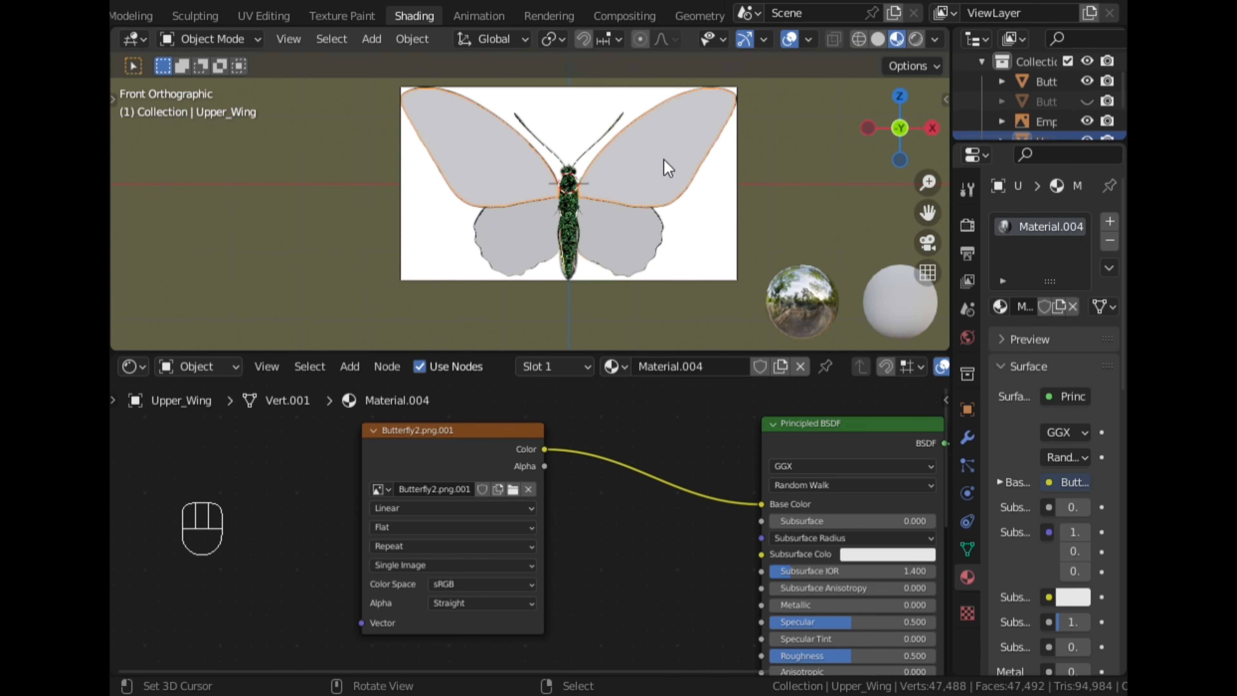
{"action": "middle_click_drag", "start_coordinate": [668, 169], "coordinate": [561, 171]}
Select the upper wing's whole mesh for UV editing and display the Butterfly2.png.001 image behind the UVs
{"action": "left_click", "coordinate": [263, 16]}
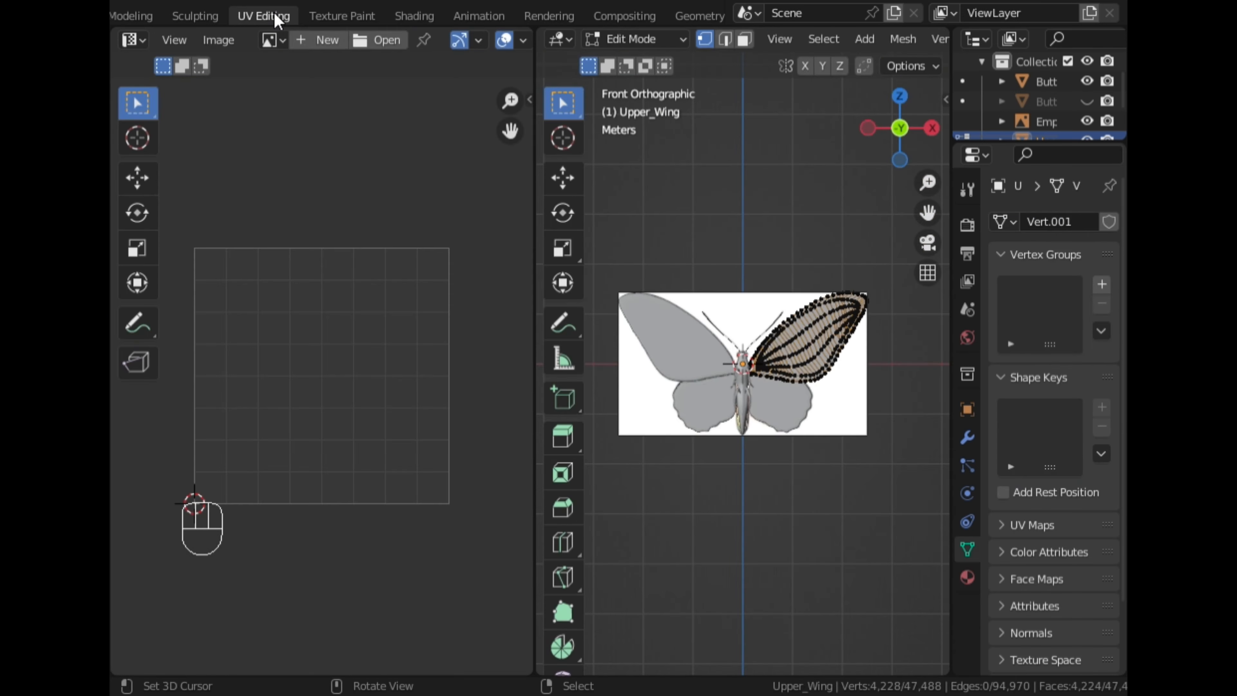
{"action": "key", "text": "a"}
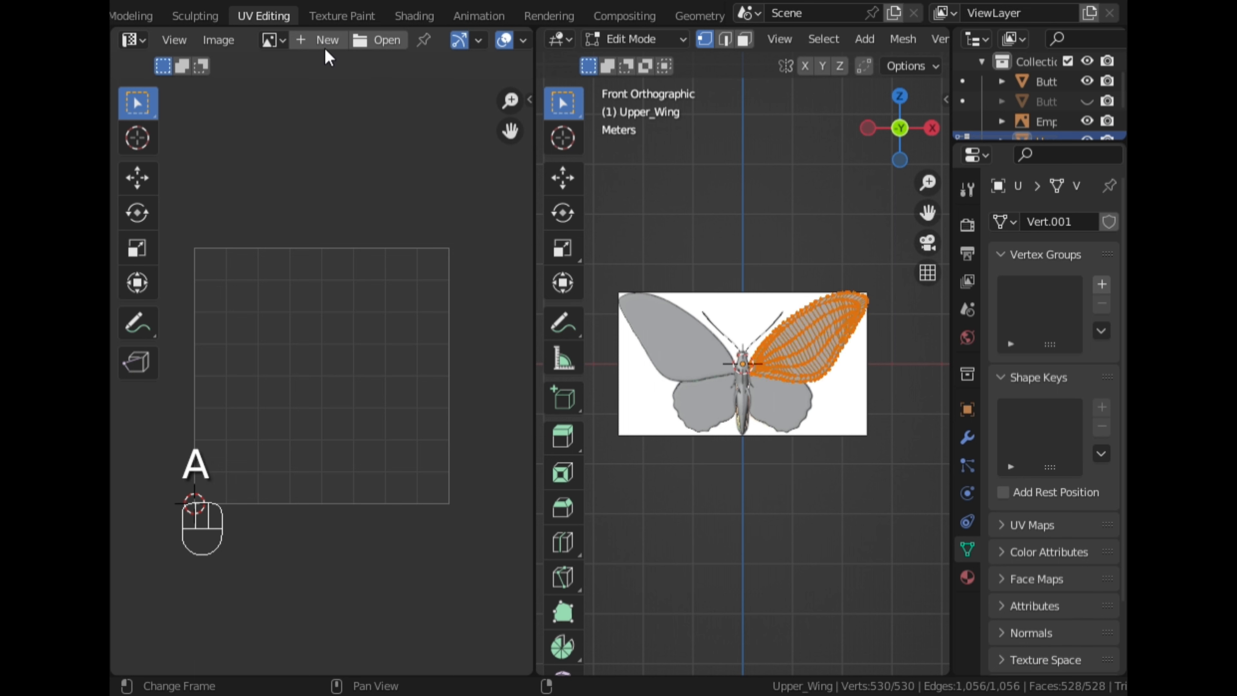
{"action": "left_click", "coordinate": [271, 39]}
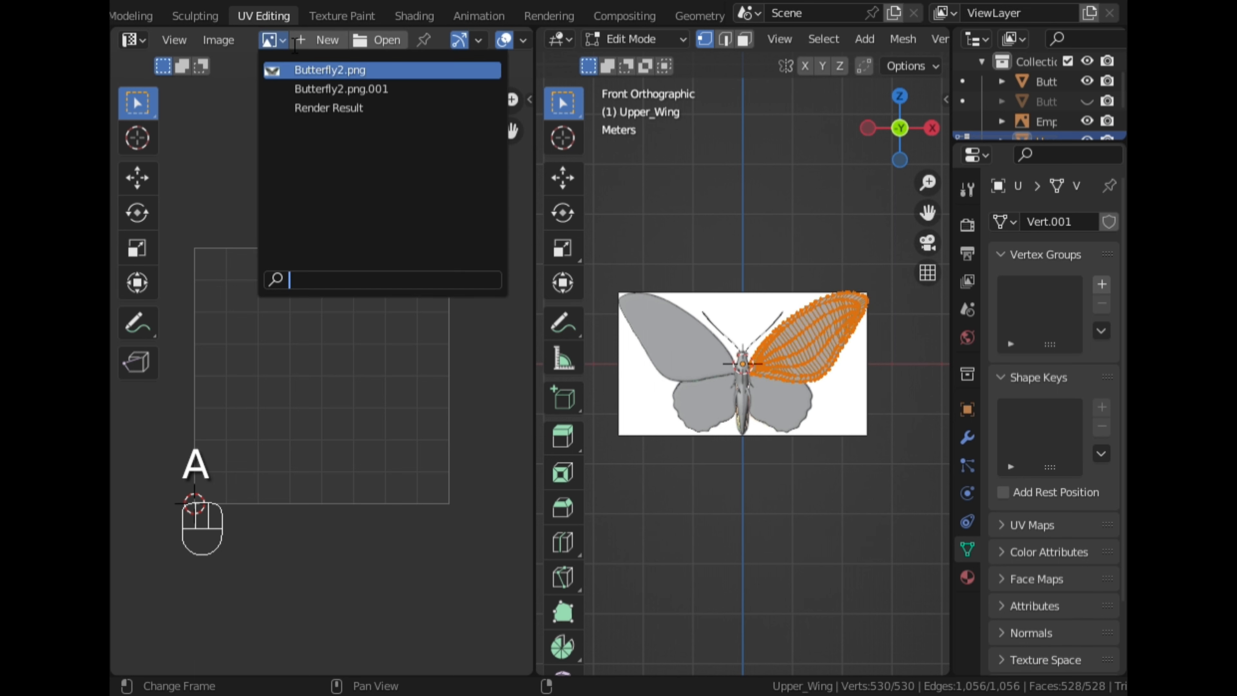
{"action": "left_click", "coordinate": [308, 89]}
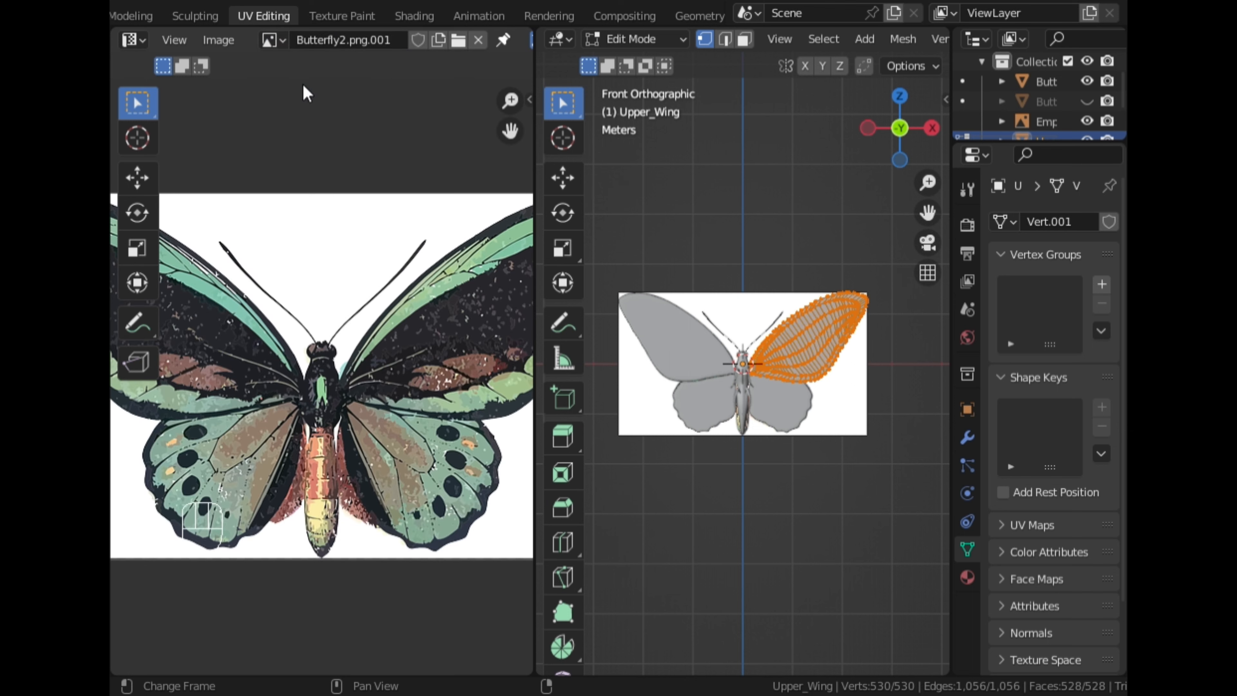
{"action": "scroll", "coordinate": [348, 306], "scroll_direction": "down", "scroll_amount": 2}
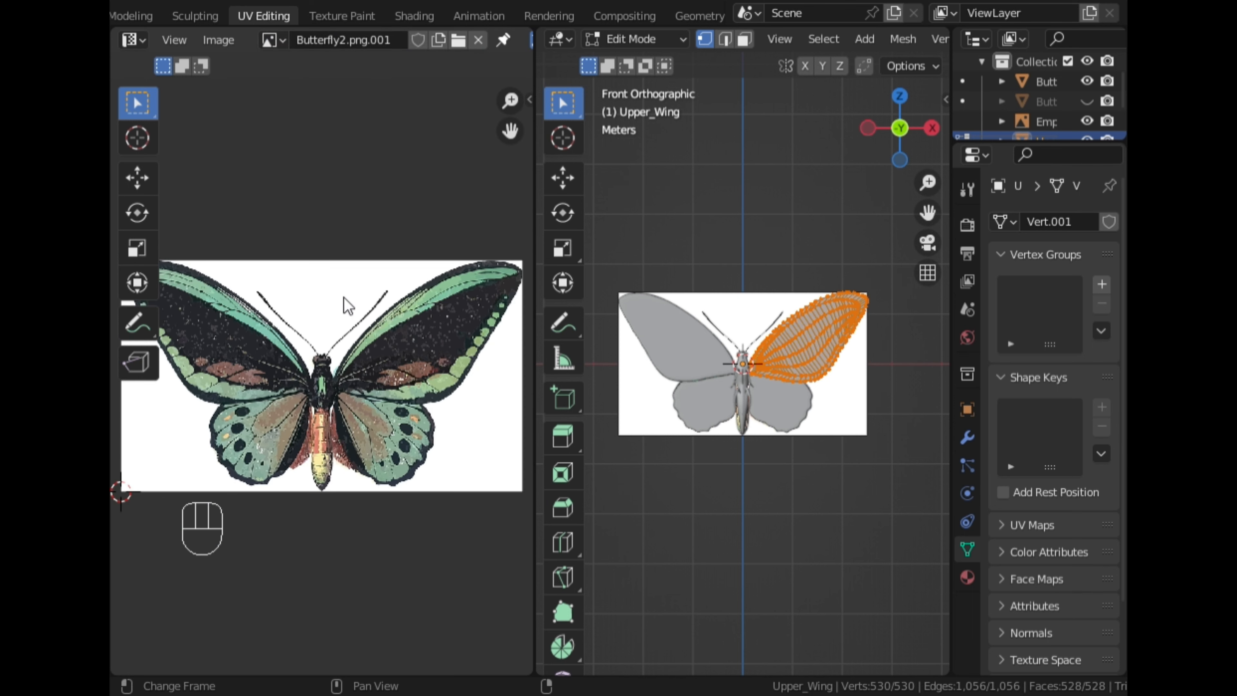
Try a standard Unwrap of the upper wing and check the texture on the model in front view
{"action": "key", "text": "u"}
{"action": "left_click", "coordinate": [773, 253]}
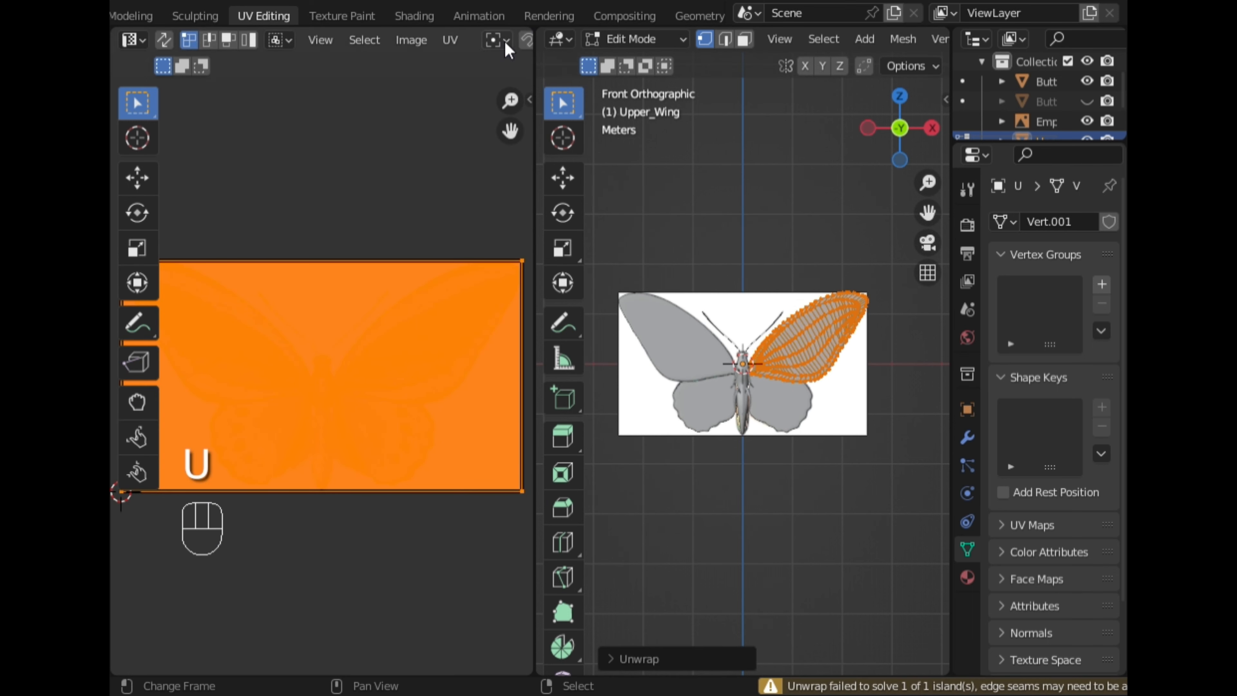
{"action": "left_click", "coordinate": [414, 15]}
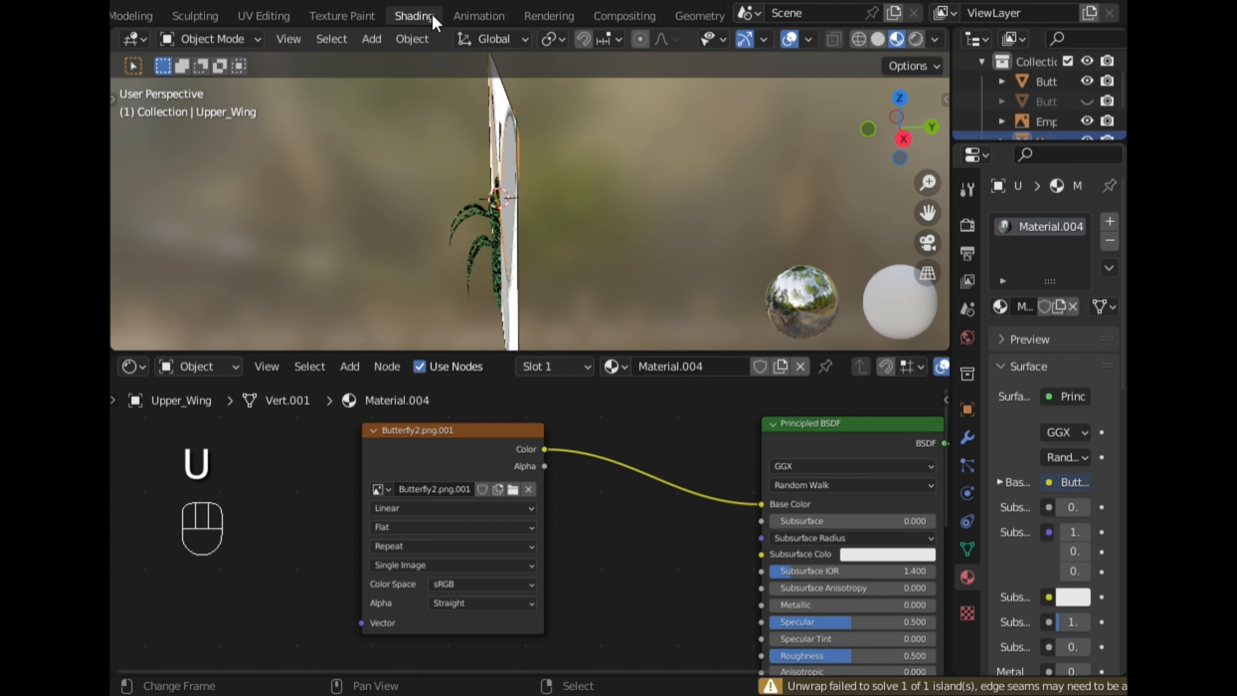
{"action": "left_click", "coordinate": [868, 129]}
{"action": "scroll", "coordinate": [732, 165], "scroll_direction": "up", "scroll_amount": 3}
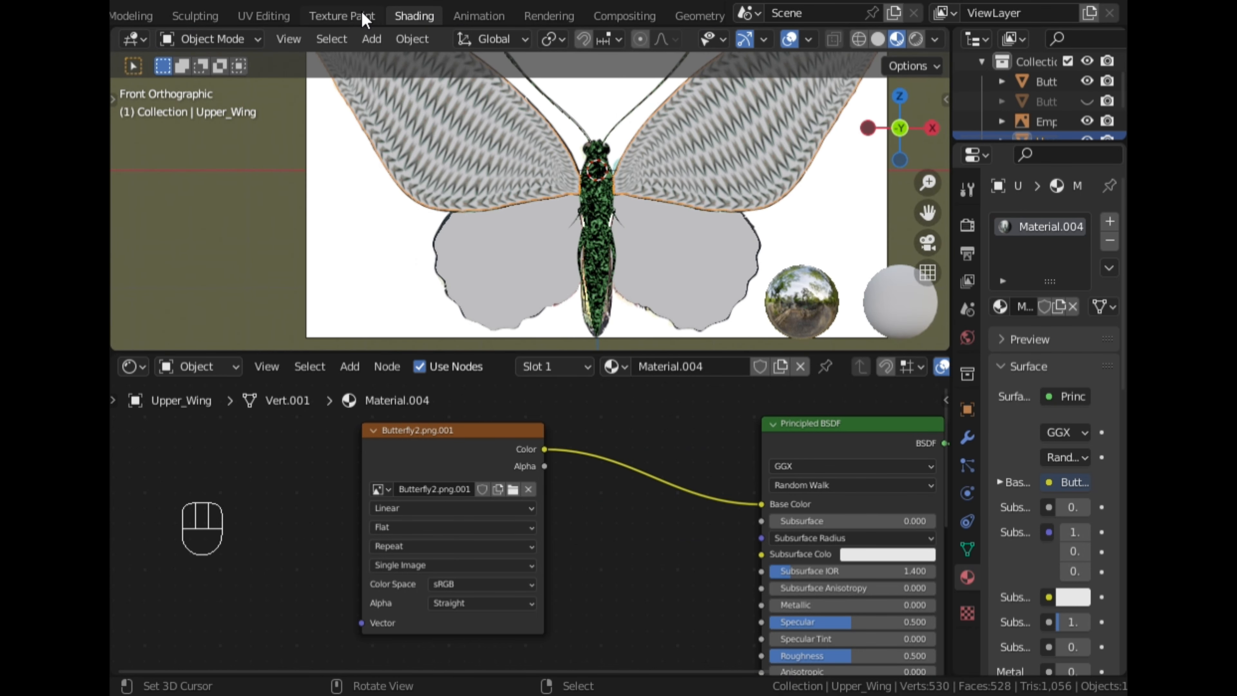
Project the upper wing's UVs from the front view and move the island onto the image's right upper wing
{"action": "left_click", "coordinate": [274, 16]}
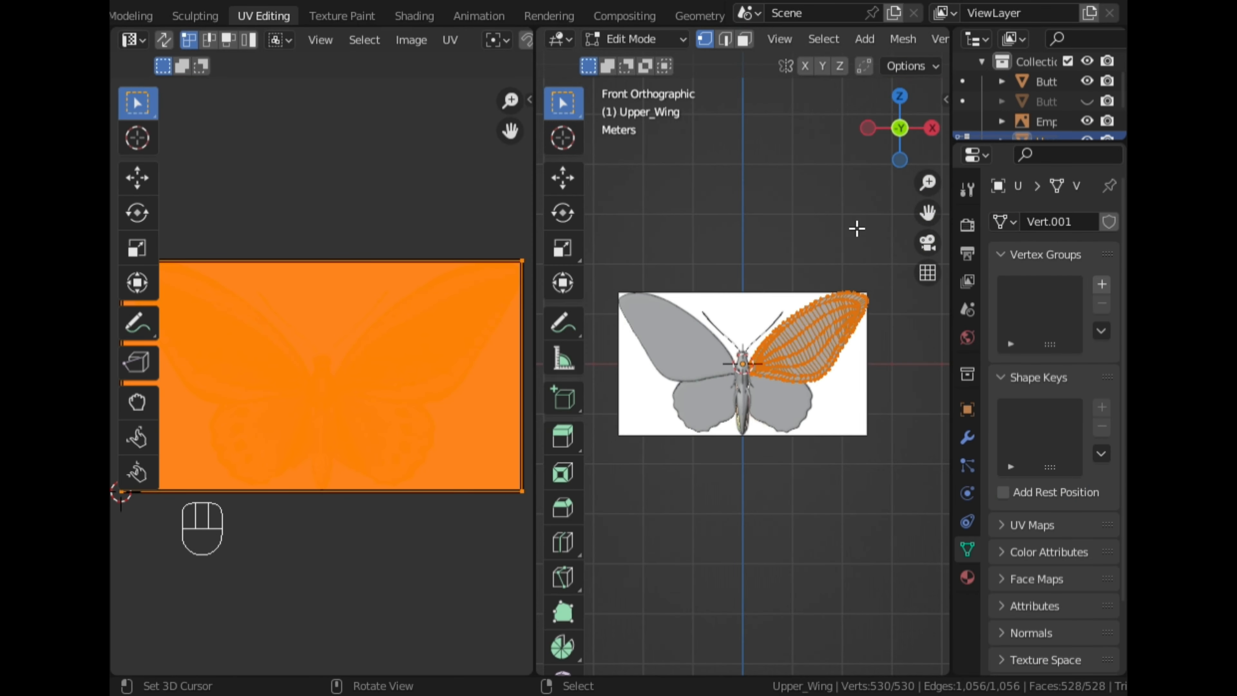
{"action": "key", "text": "u"}
{"action": "left_click", "coordinate": [801, 390]}
{"action": "scroll", "coordinate": [467, 401], "scroll_direction": "up", "scroll_amount": 5}
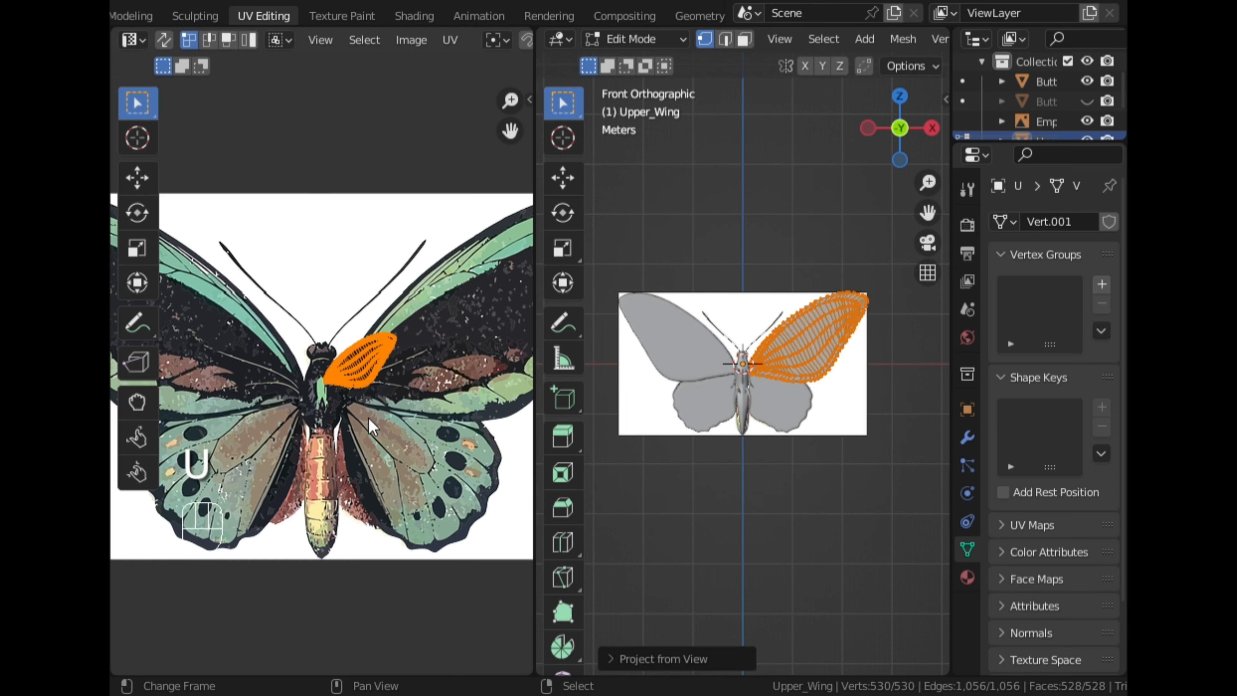
{"action": "key", "text": "g"}
{"action": "left_click", "coordinate": [468, 400]}
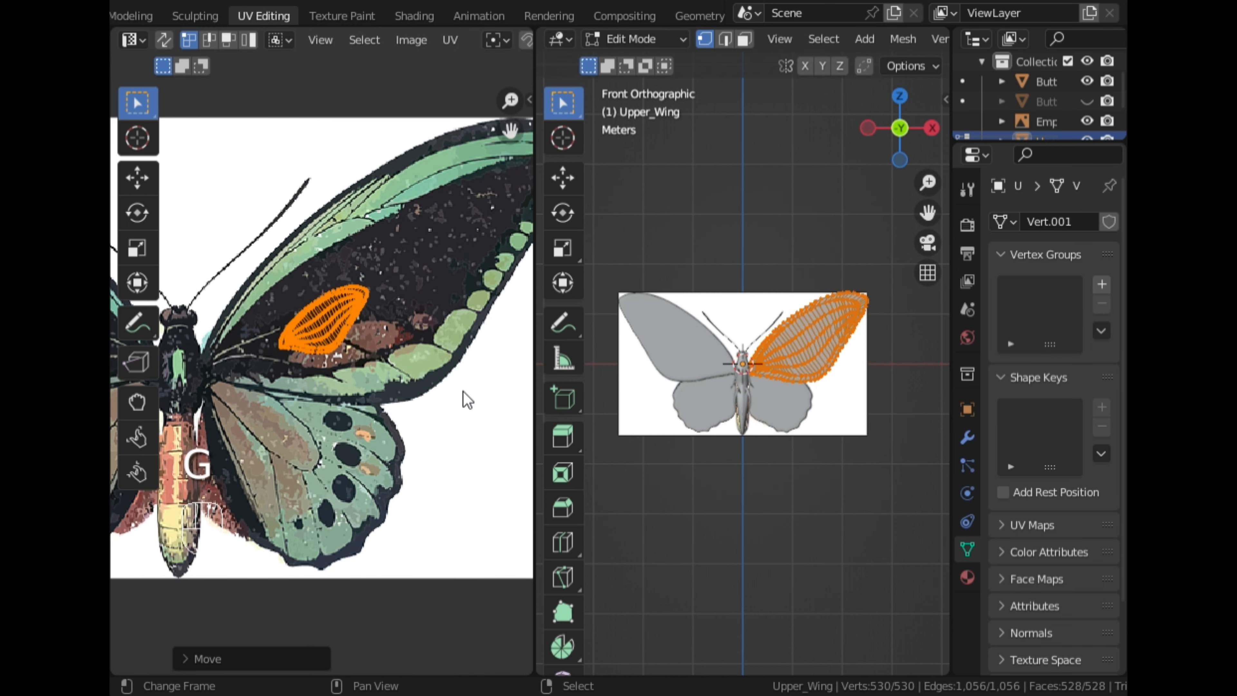
Scale the upper wing's UV island up to roughly the size of the wing in the image
{"action": "scroll", "coordinate": [823, 41], "scroll_direction": "down", "scroll_amount": 5}
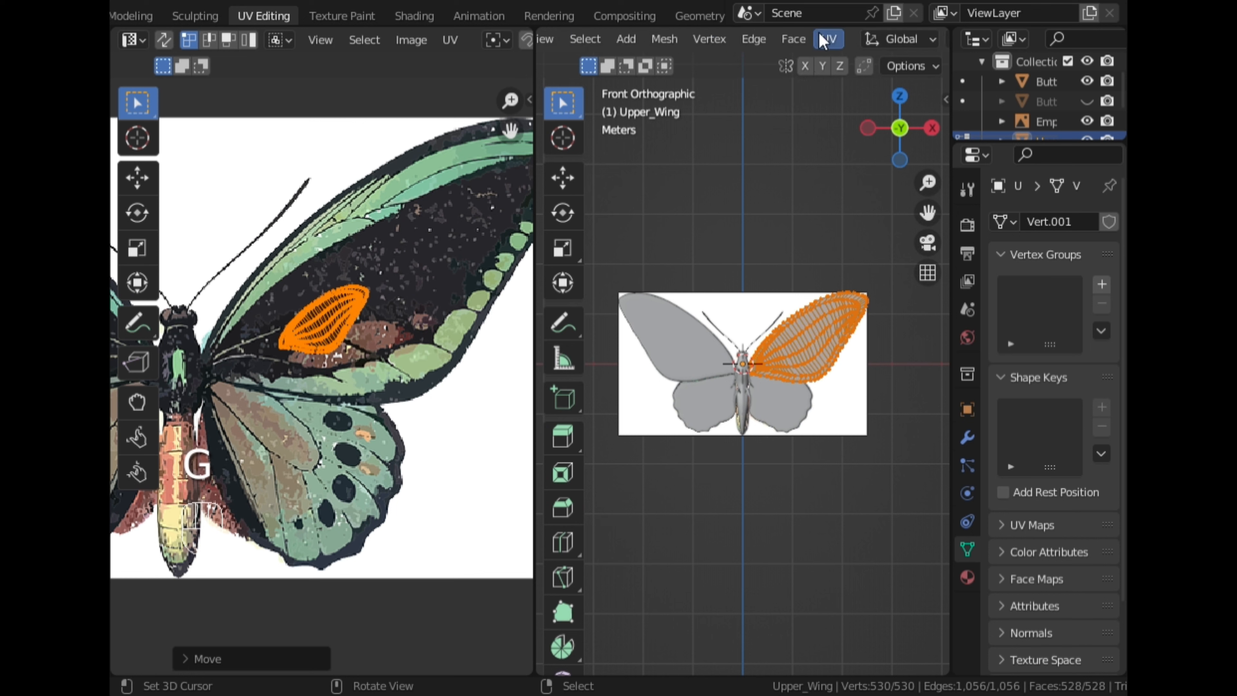
{"action": "left_click", "coordinate": [816, 42]}
{"action": "scroll", "coordinate": [321, 376], "scroll_direction": "down", "scroll_amount": 2}
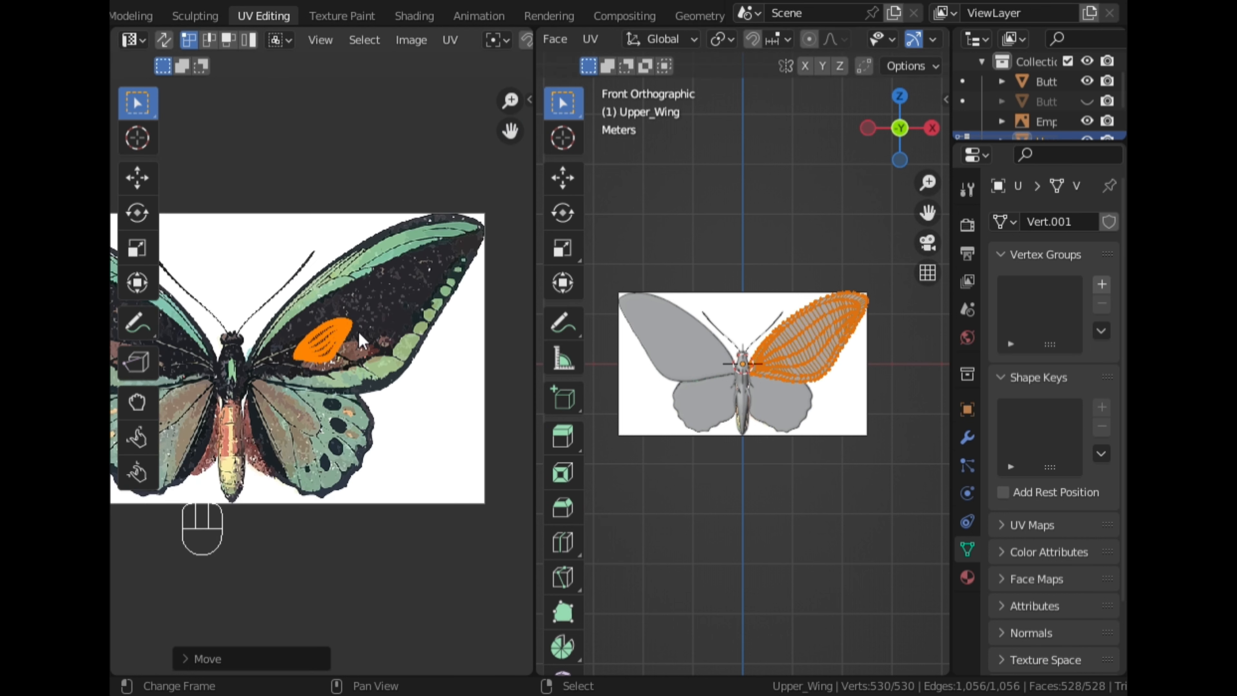
{"action": "key", "text": "s"}
{"action": "left_click", "coordinate": [203, 553]}
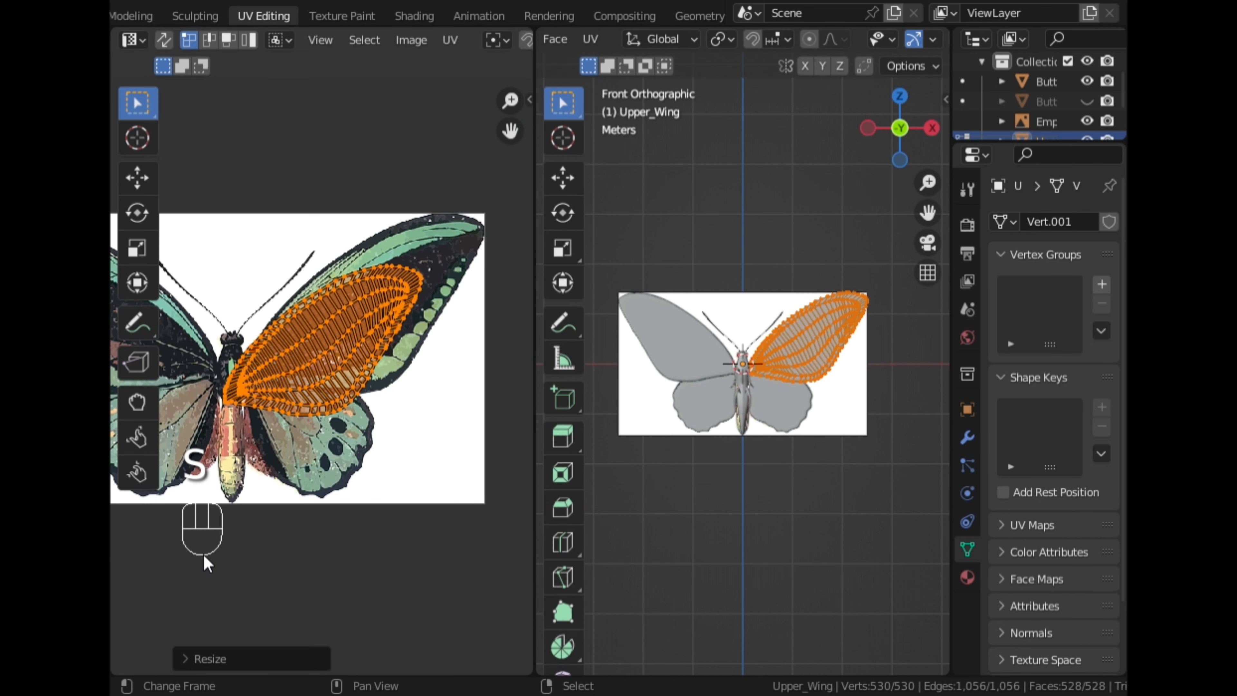
Refine the island's position and enlarge it by about 1.155 so it matches the painted upper wing's outline
{"action": "key", "text": "g"}
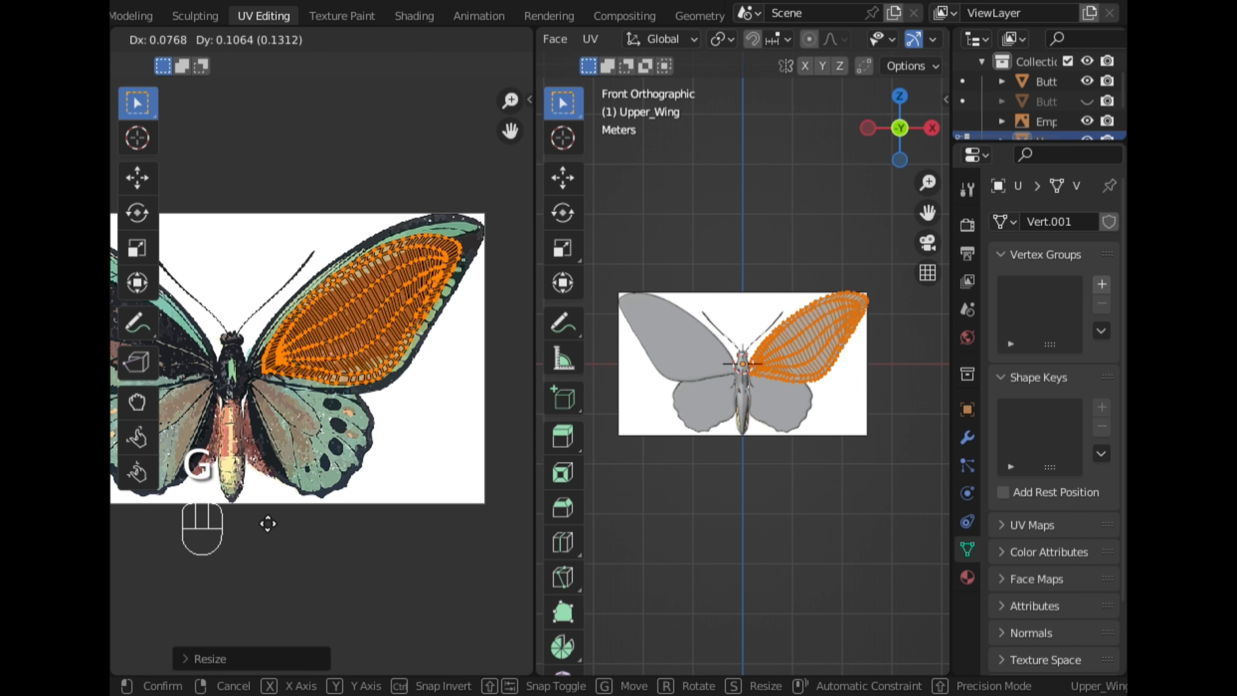
{"action": "left_click", "coordinate": [267, 519]}
{"action": "key", "text": "s"}
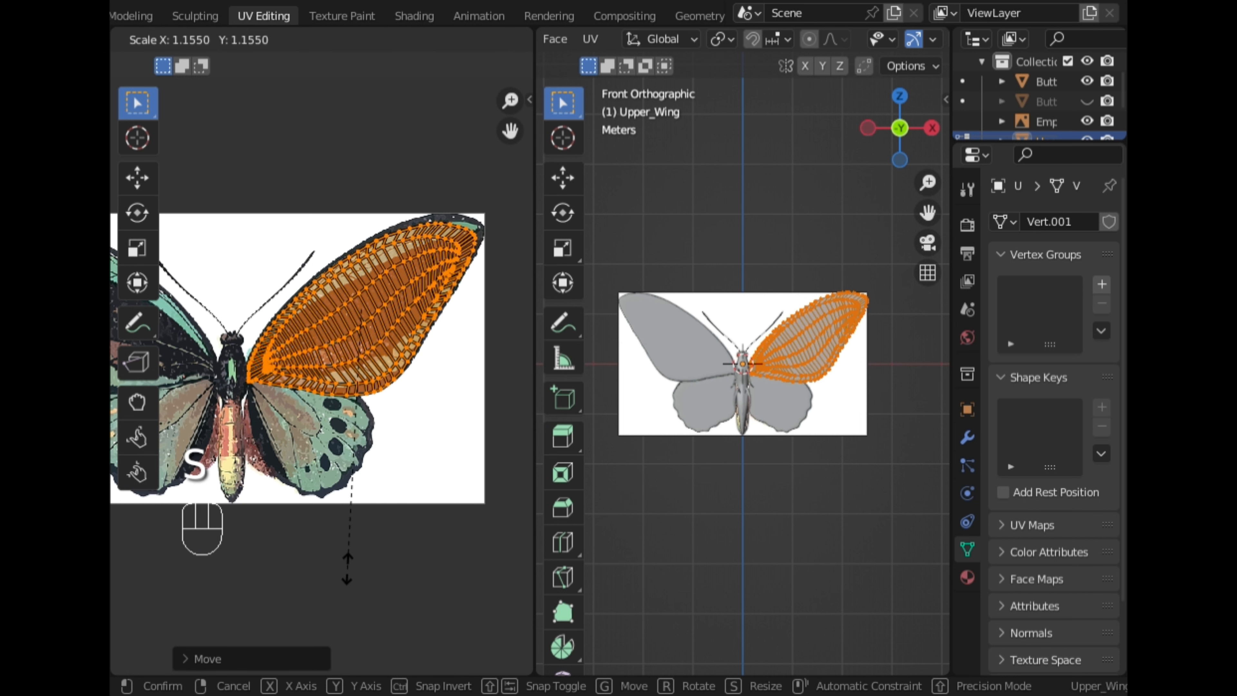
{"action": "left_click", "coordinate": [351, 574]}
{"action": "key", "text": "g"}
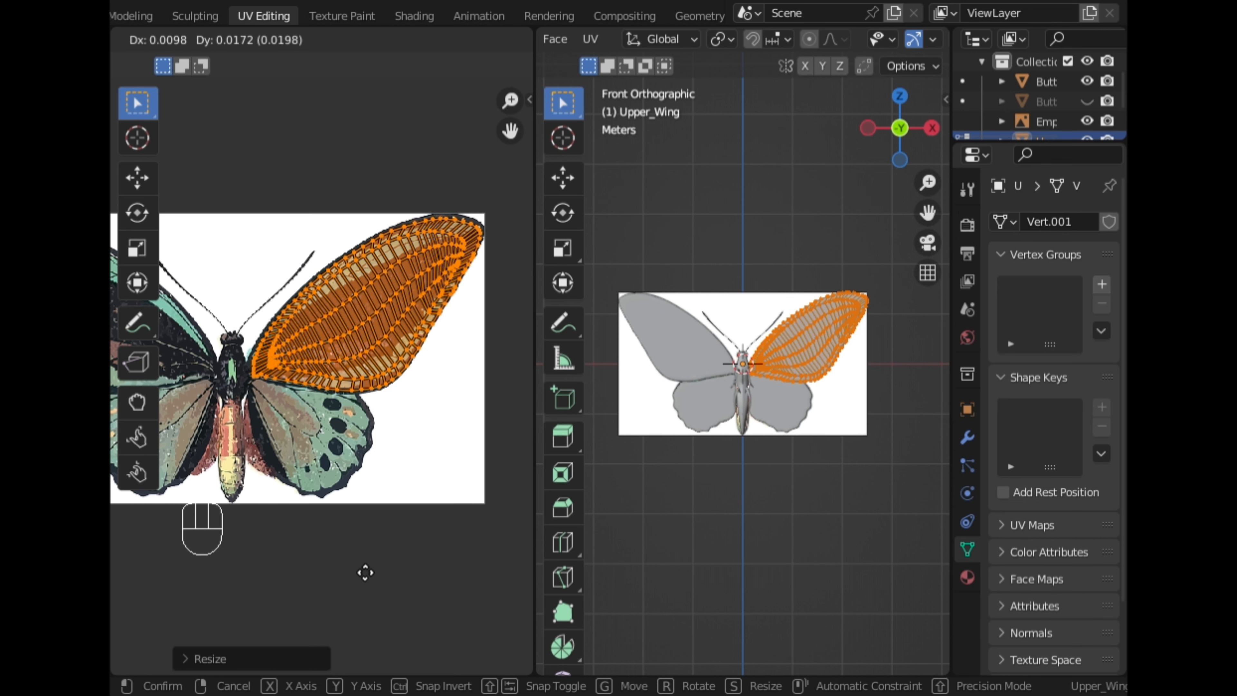
{"action": "left_click", "coordinate": [361, 572]}
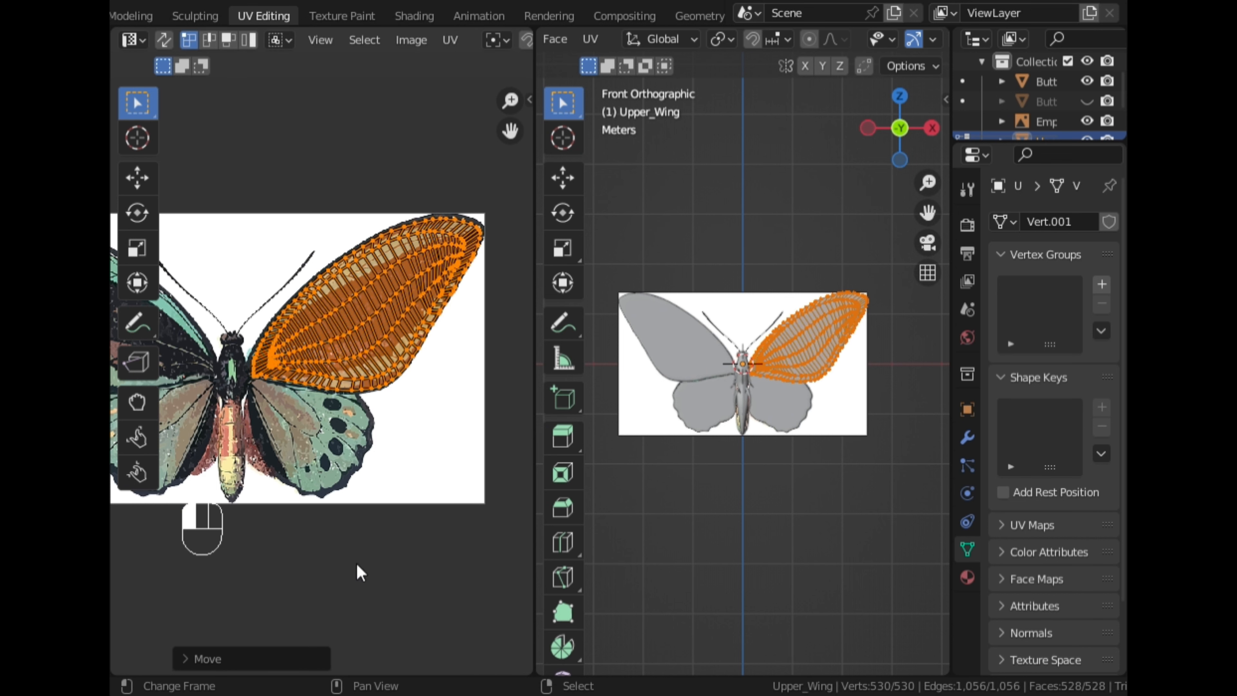
Inspect the textured upper wings in the Shading workspace and hide the reference image behind the butterfly
{"action": "left_click", "coordinate": [411, 20]}
{"action": "mouse_move", "coordinate": [502, 229]}
{"action": "middle_mouse_down"}
{"action": "mouse_move", "coordinate": [535, 223]}
{"action": "mouse_move", "coordinate": [624, 265]}
{"action": "mouse_move", "coordinate": [643, 254]}
{"action": "mouse_move", "coordinate": [467, 256]}
{"action": "mouse_move", "coordinate": [482, 247]}
{"action": "middle_mouse_up"}
{"action": "right_click", "coordinate": [582, 267]}
{"action": "key", "text": "h"}
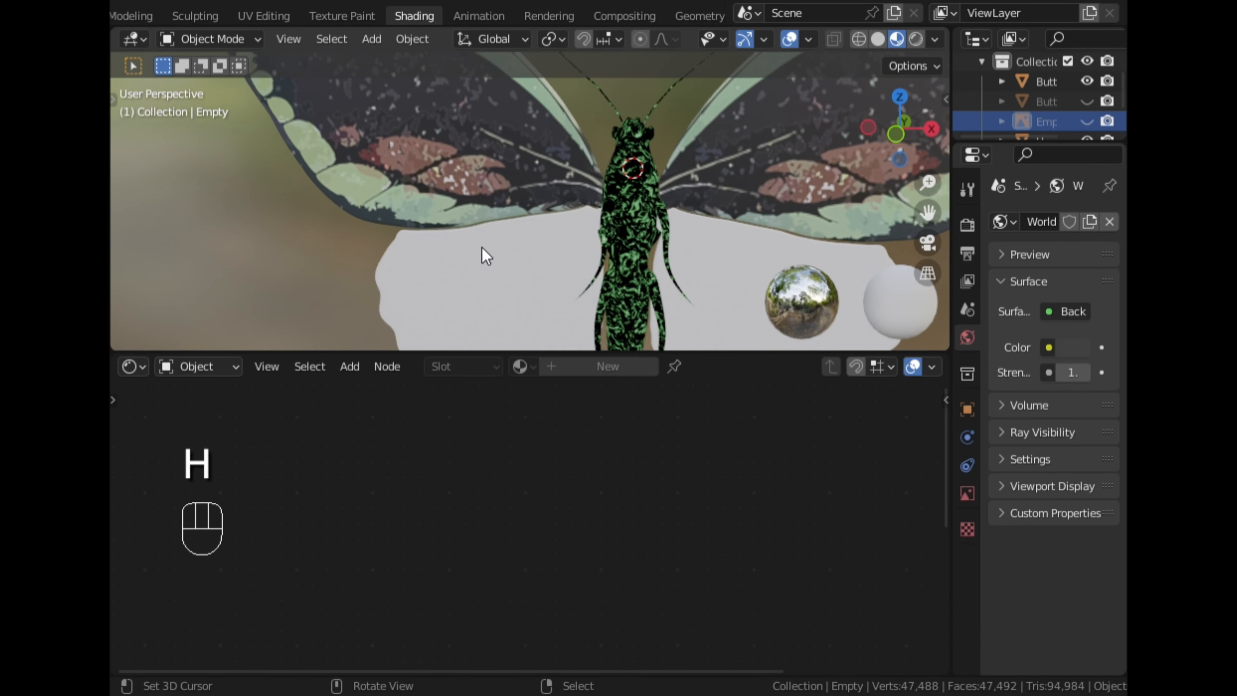
Select the lower wing in front view and create a new material for it
{"action": "left_click", "coordinate": [883, 143]}
{"action": "scroll", "coordinate": [682, 229], "scroll_direction": "down", "scroll_amount": 3}
{"action": "right_click", "coordinate": [676, 260]}
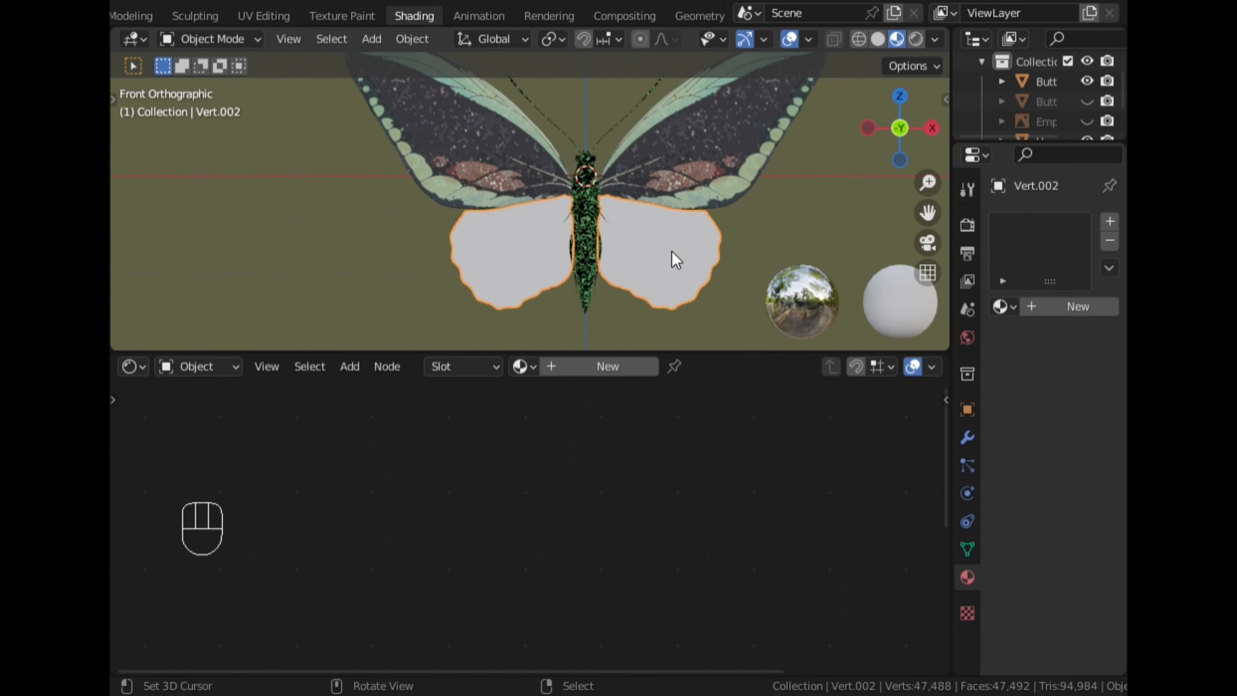
{"action": "left_click", "coordinate": [609, 365]}
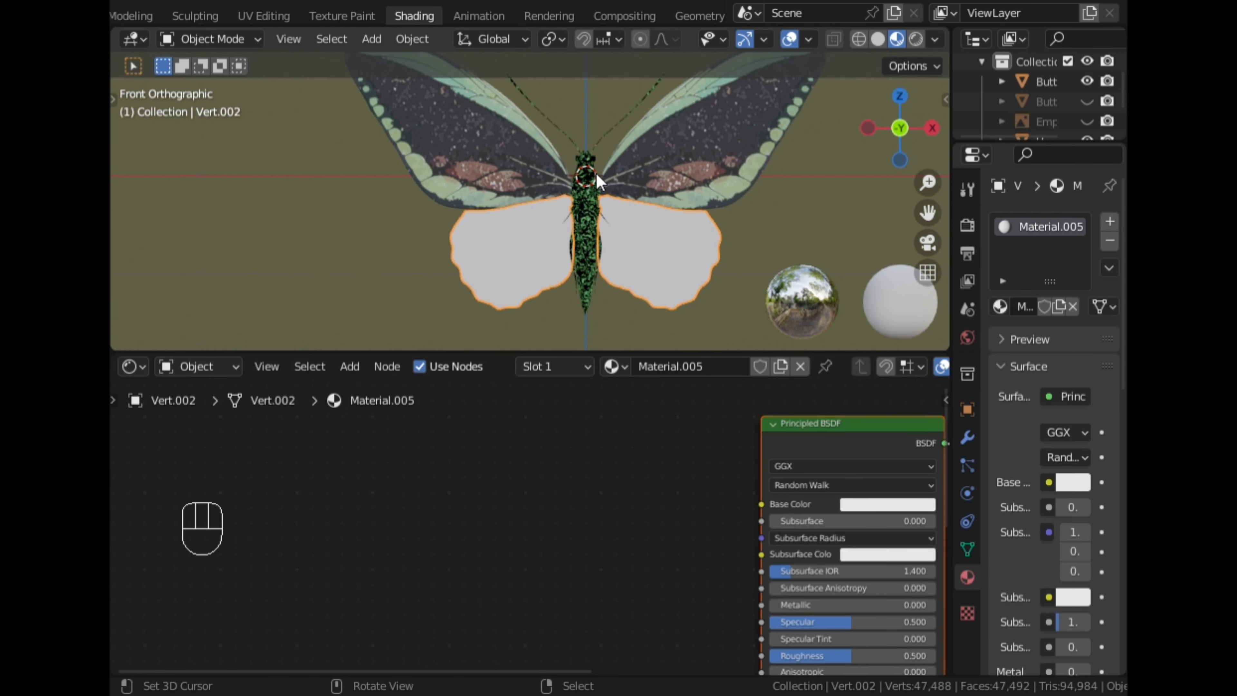
Copy the upper wing's material and paste it into the lower wing's material
{"action": "right_click", "coordinate": [699, 146]}
{"action": "scroll", "coordinate": [753, 227], "scroll_direction": "down", "scroll_amount": 3}
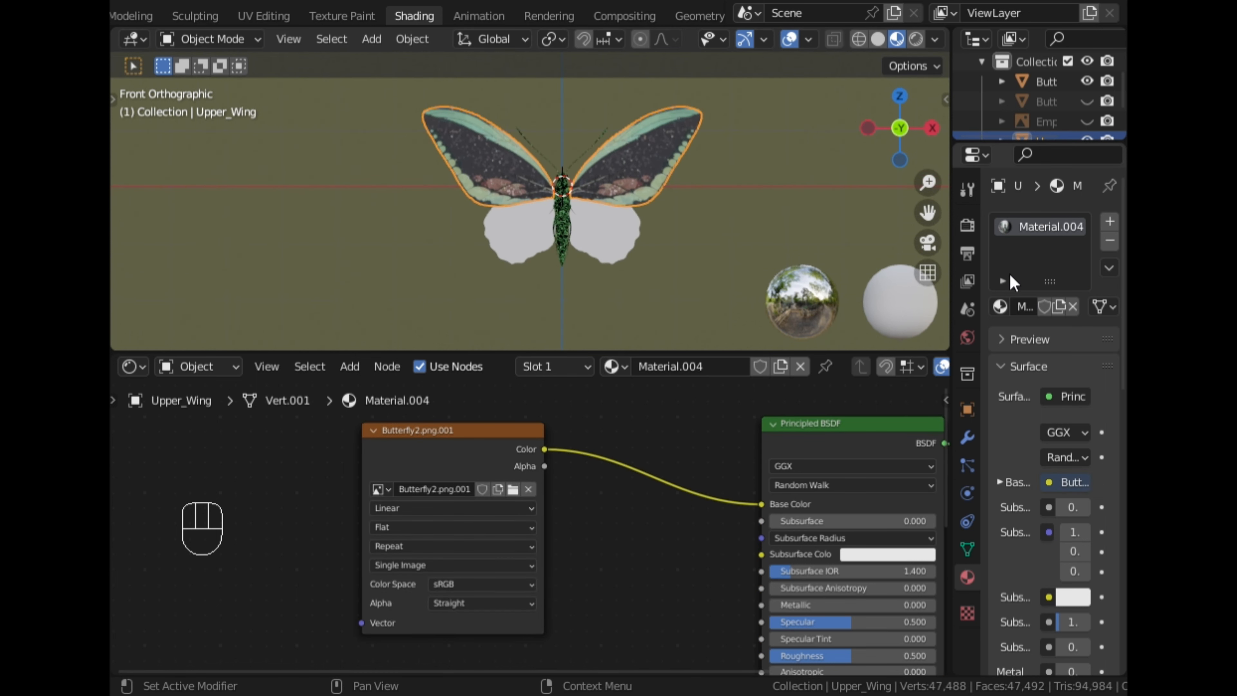
{"action": "left_click", "coordinate": [1109, 269]}
{"action": "left_click", "coordinate": [1013, 287]}
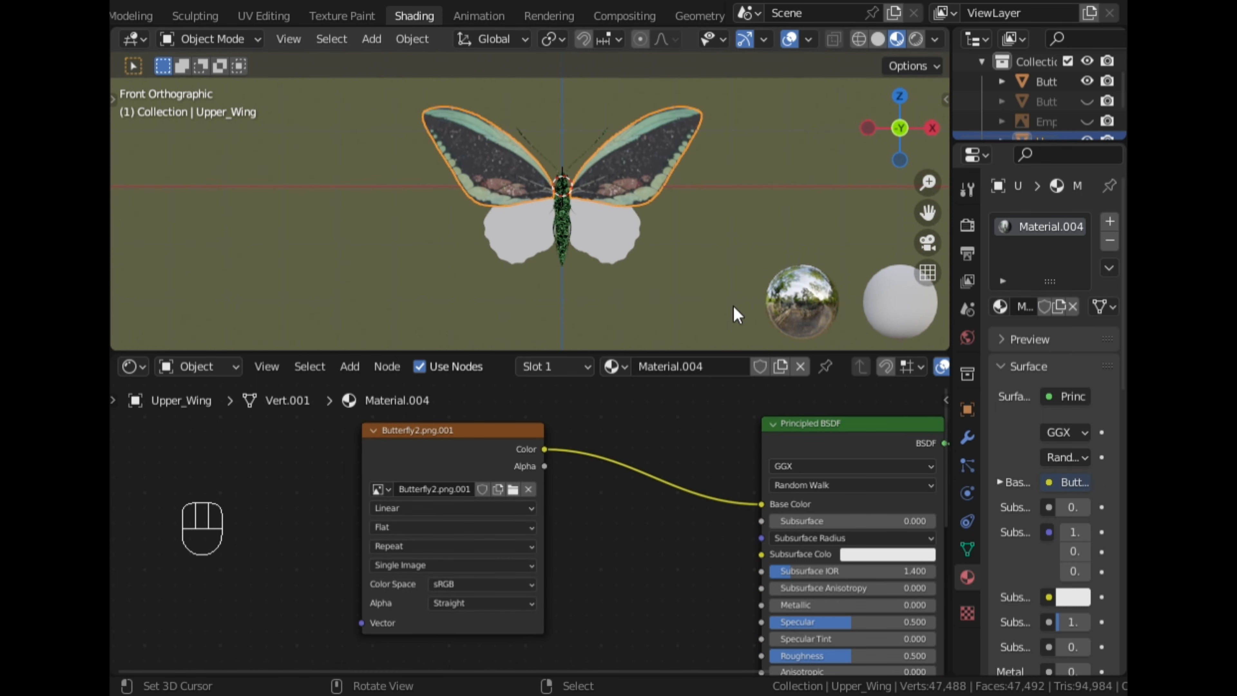
{"action": "right_click", "coordinate": [623, 247]}
{"action": "left_click", "coordinate": [1109, 268]}
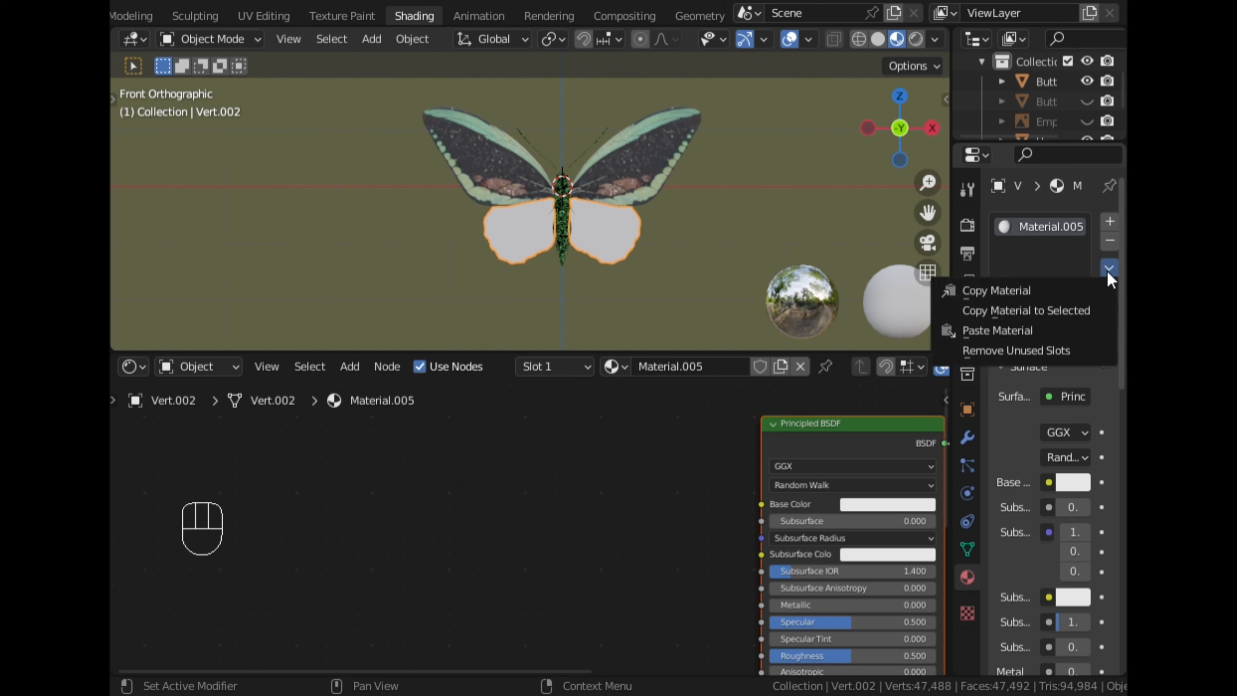
{"action": "left_click", "coordinate": [992, 330]}
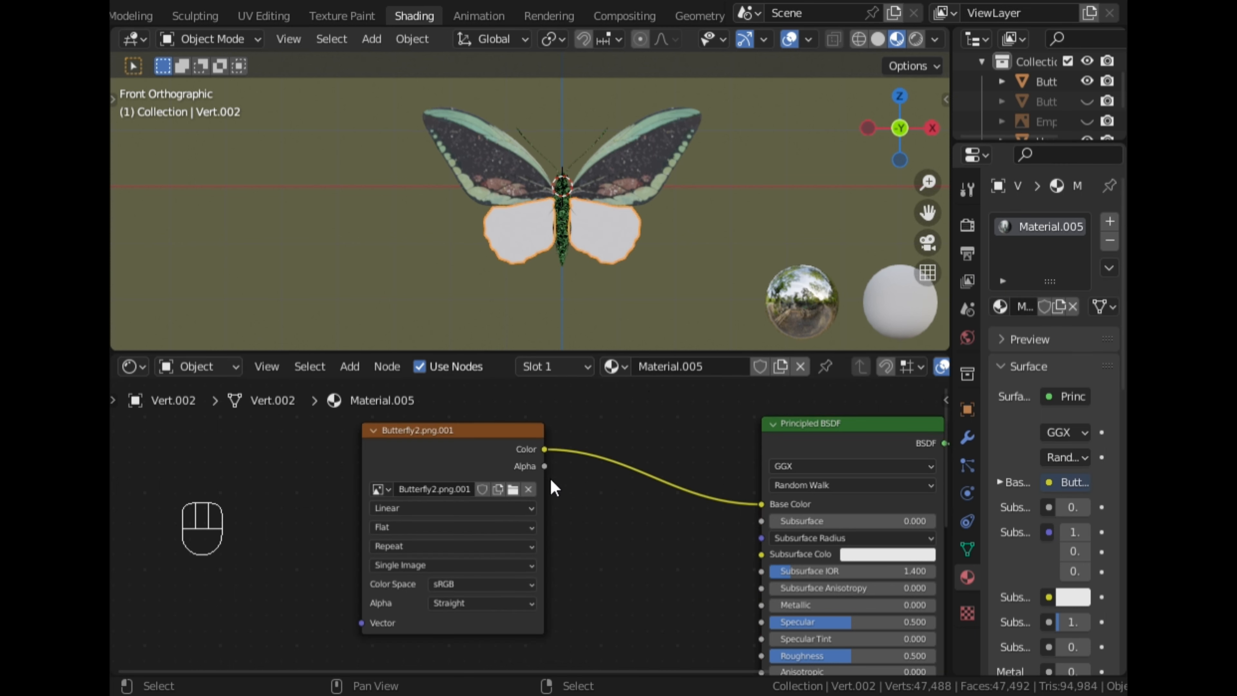
Unlink Butterfly2.png.001 from the lower wing's Image Texture node and load Butterfly2.png instead
{"action": "scroll", "coordinate": [597, 530], "scroll_direction": "up", "scroll_amount": 1}
{"action": "middle_click_drag", "start_coordinate": [638, 538], "coordinate": [797, 538]}
{"action": "scroll", "coordinate": [791, 536], "scroll_direction": "up", "scroll_amount": 2}
{"action": "left_click", "coordinate": [674, 472]}
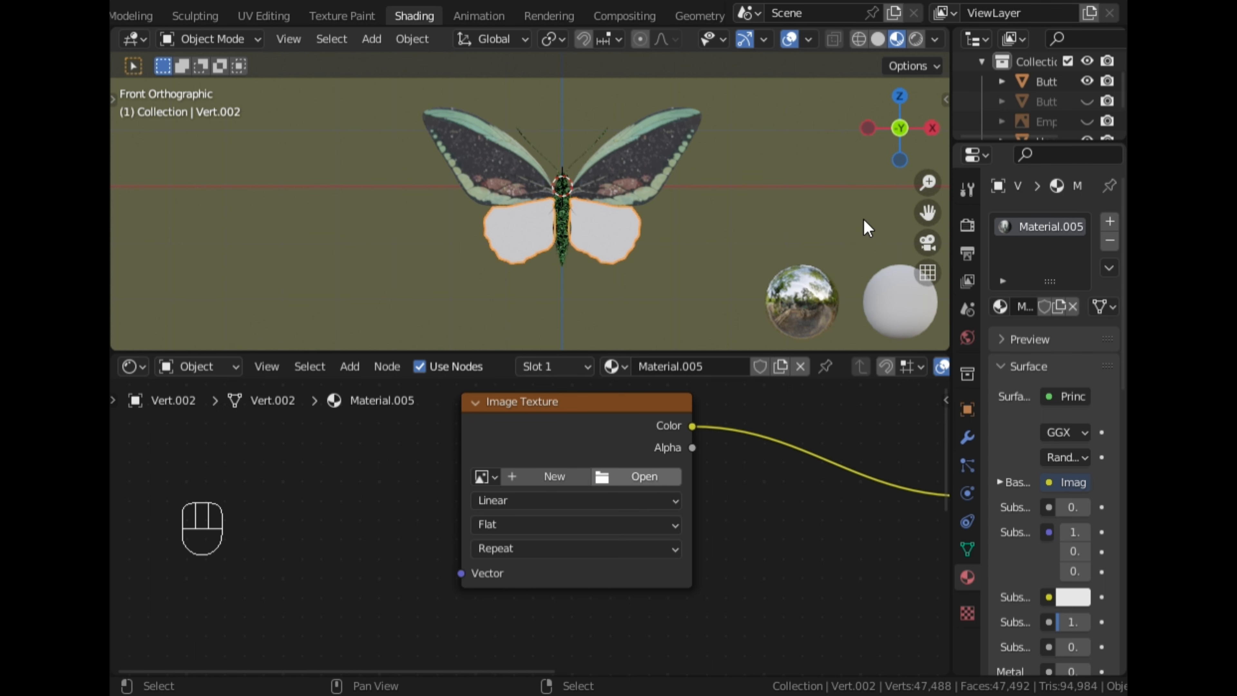
{"action": "left_click", "coordinate": [916, 587]}
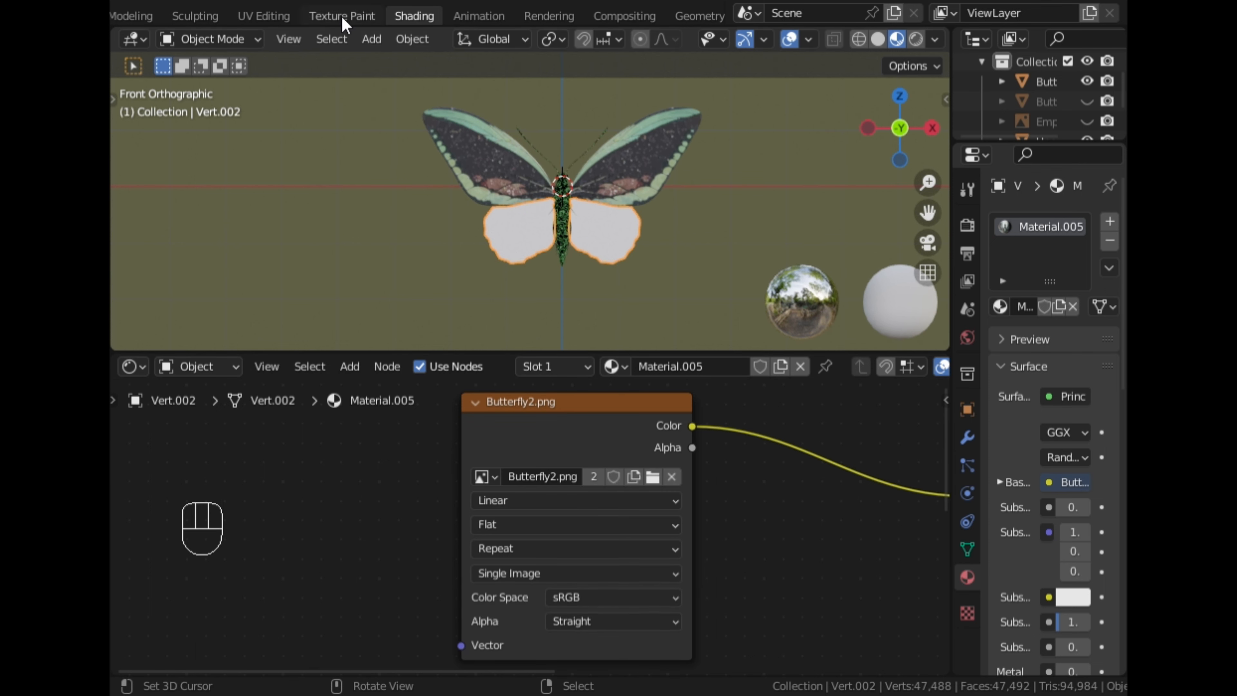
Select the lower wing's whole mesh for UV editing and project its UVs from the front view
{"action": "left_click", "coordinate": [266, 18]}
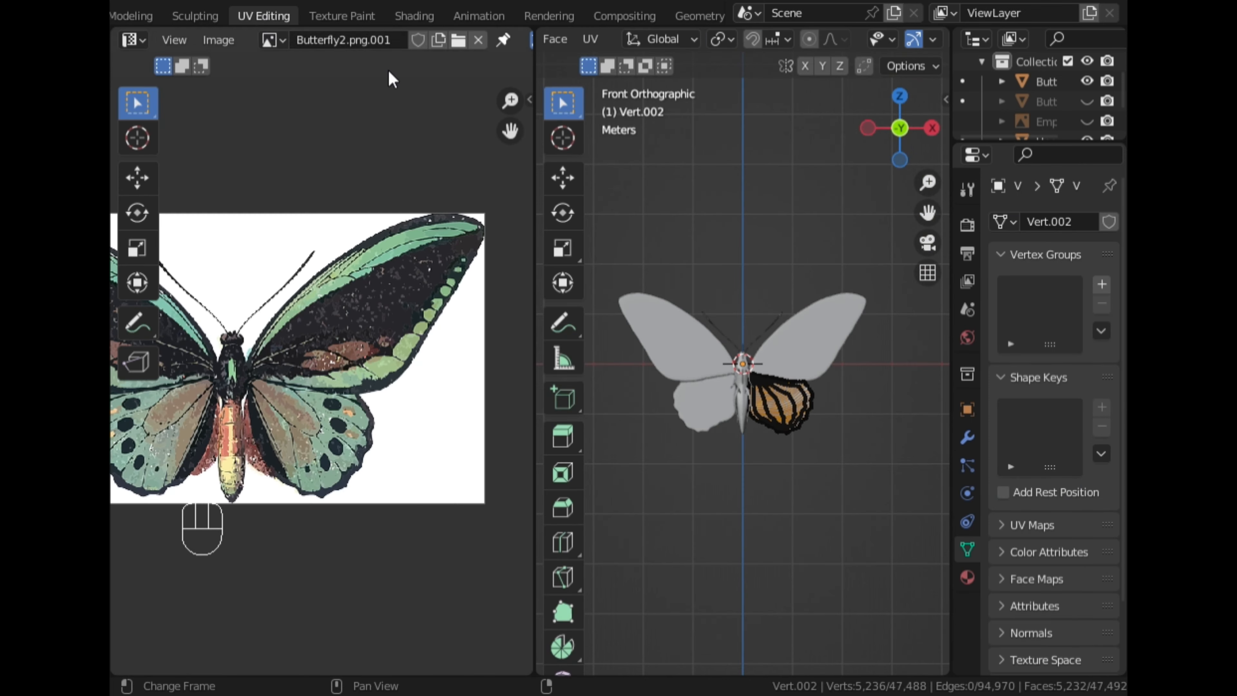
{"action": "key", "text": "a"}
{"action": "key", "text": "u"}
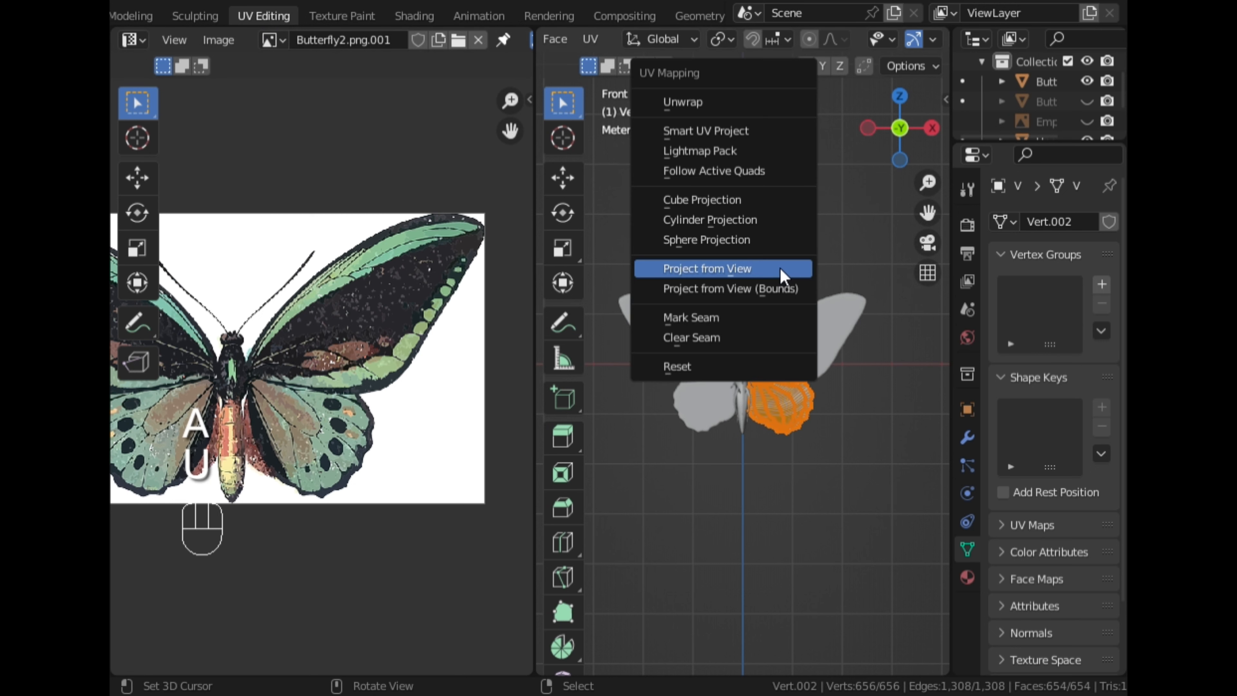
{"action": "left_click", "coordinate": [731, 269]}
{"action": "key", "text": "u"}
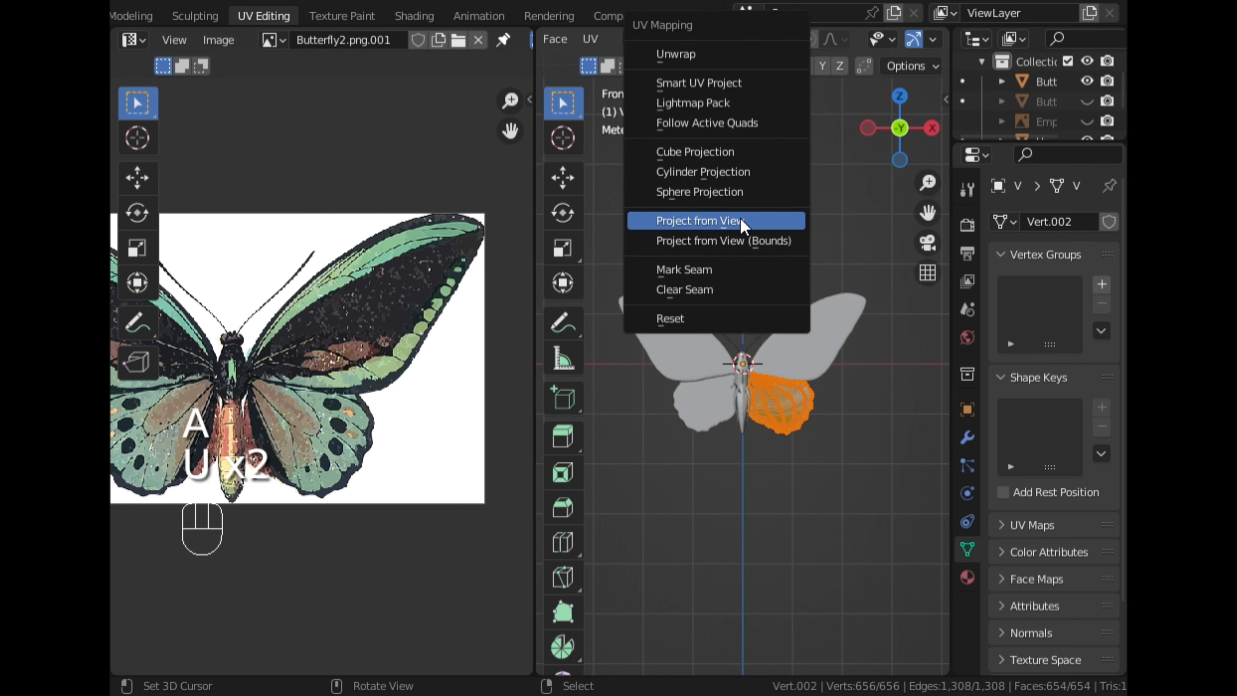
{"action": "left_click", "coordinate": [739, 222]}
Move the lower wing's UV island onto the image's right lower wing and scale it up to fit the outline
{"action": "key", "text": "g"}
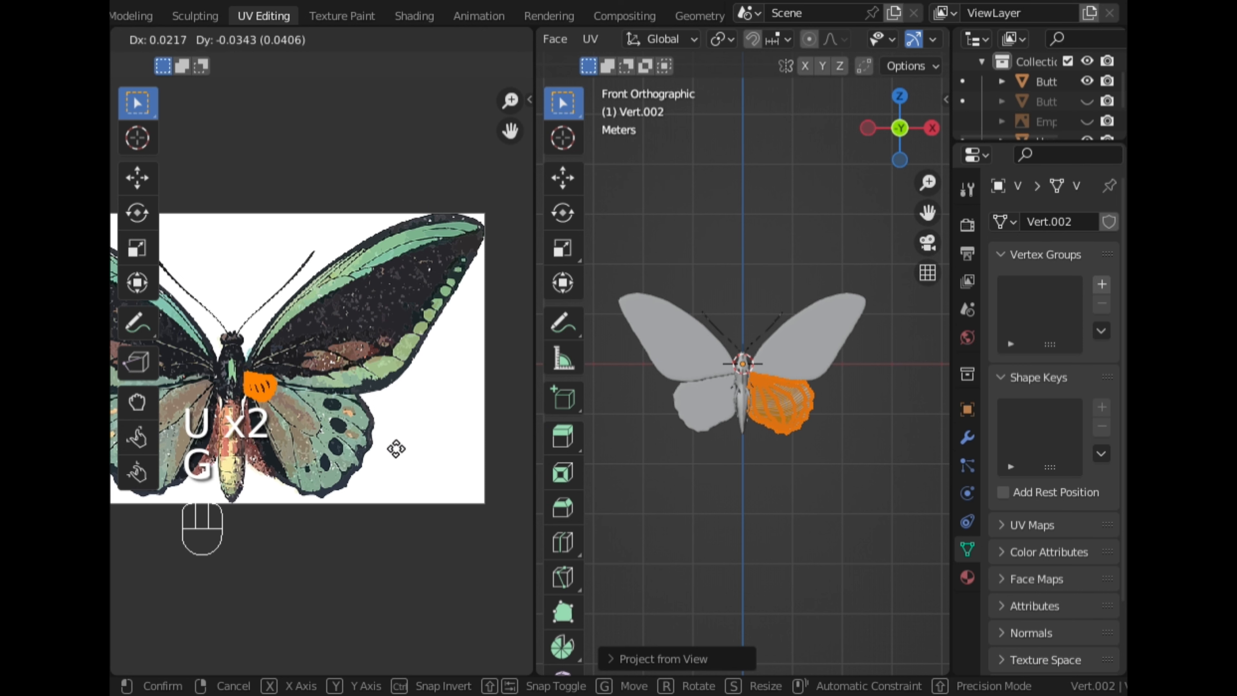
{"action": "left_click", "coordinate": [424, 486]}
{"action": "scroll", "coordinate": [426, 484], "scroll_direction": "down", "scroll_amount": 2}
{"action": "key", "text": "s"}
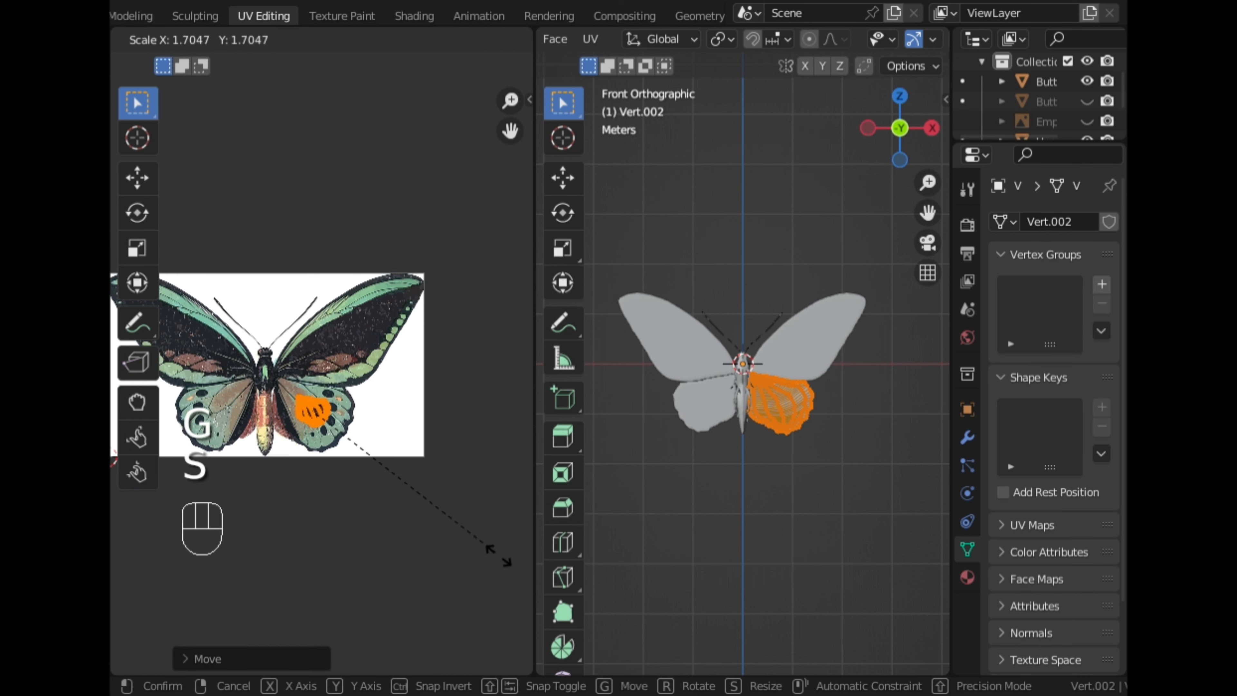
{"action": "left_click", "coordinate": [330, 123]}
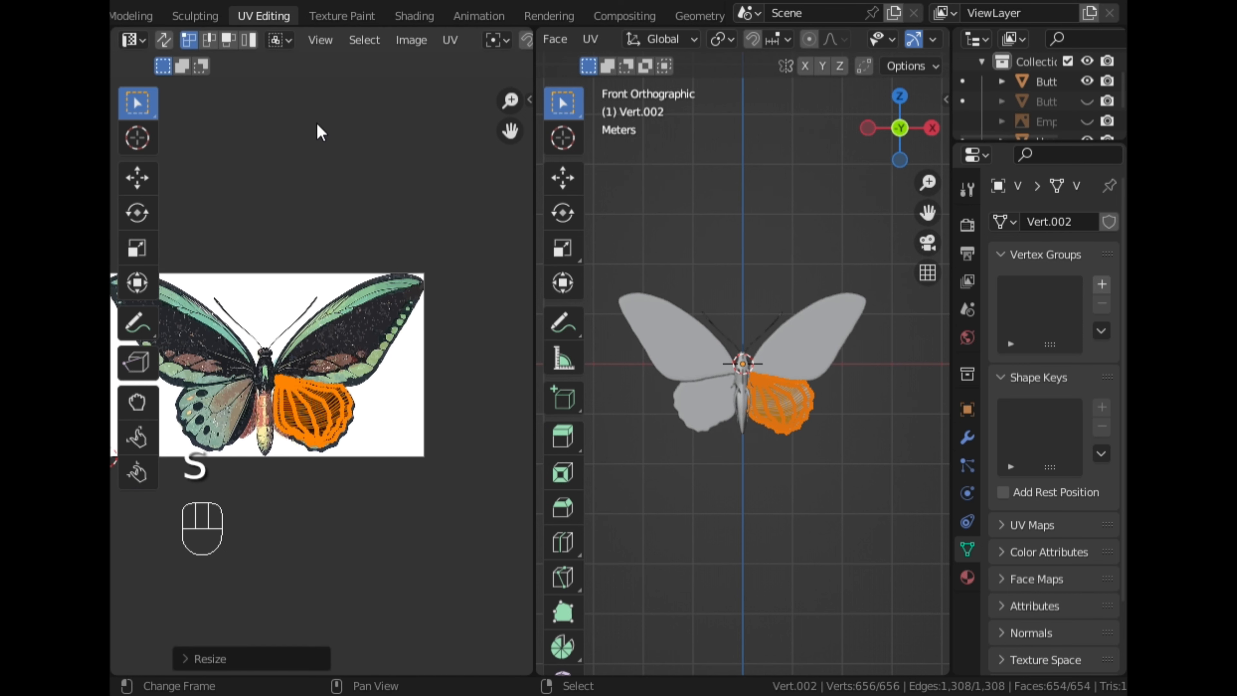
Fine-tune the lower wing's UV island position on the image and inspect the textured wings in the Shading workspace
{"action": "key", "text": "g"}
{"action": "left_click", "coordinate": [330, 159]}
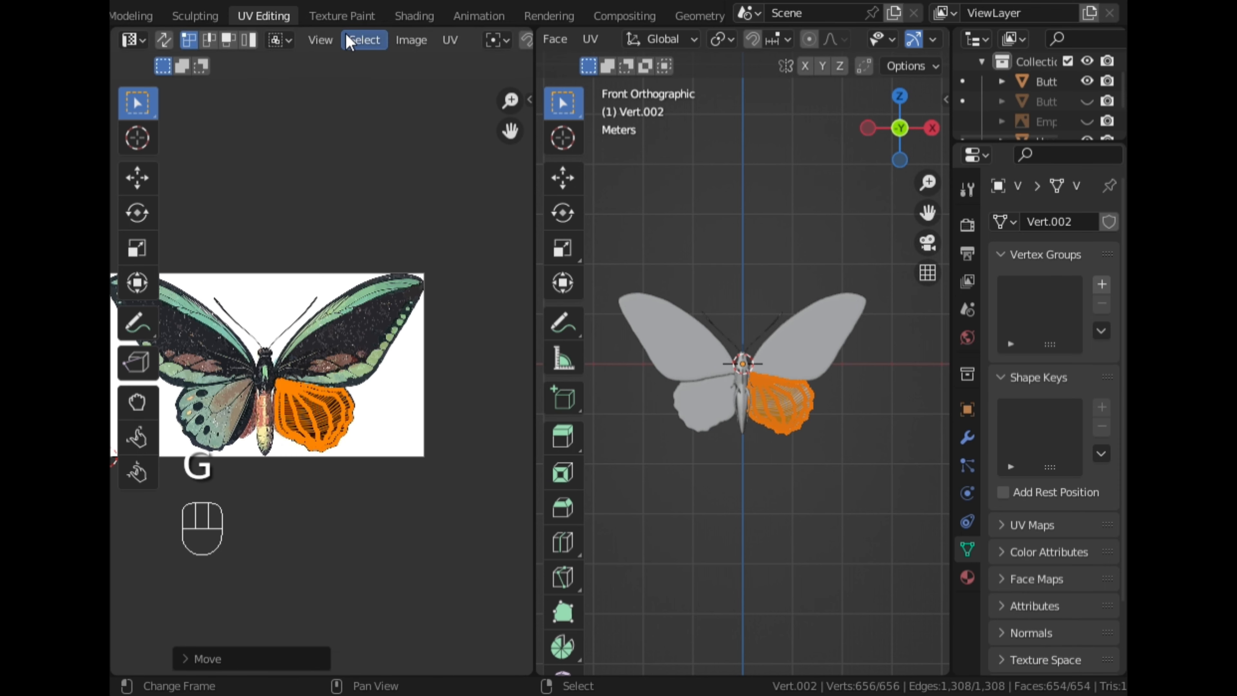
{"action": "left_click", "coordinate": [423, 18]}
{"action": "scroll", "coordinate": [627, 181], "scroll_direction": "up", "scroll_amount": 3}
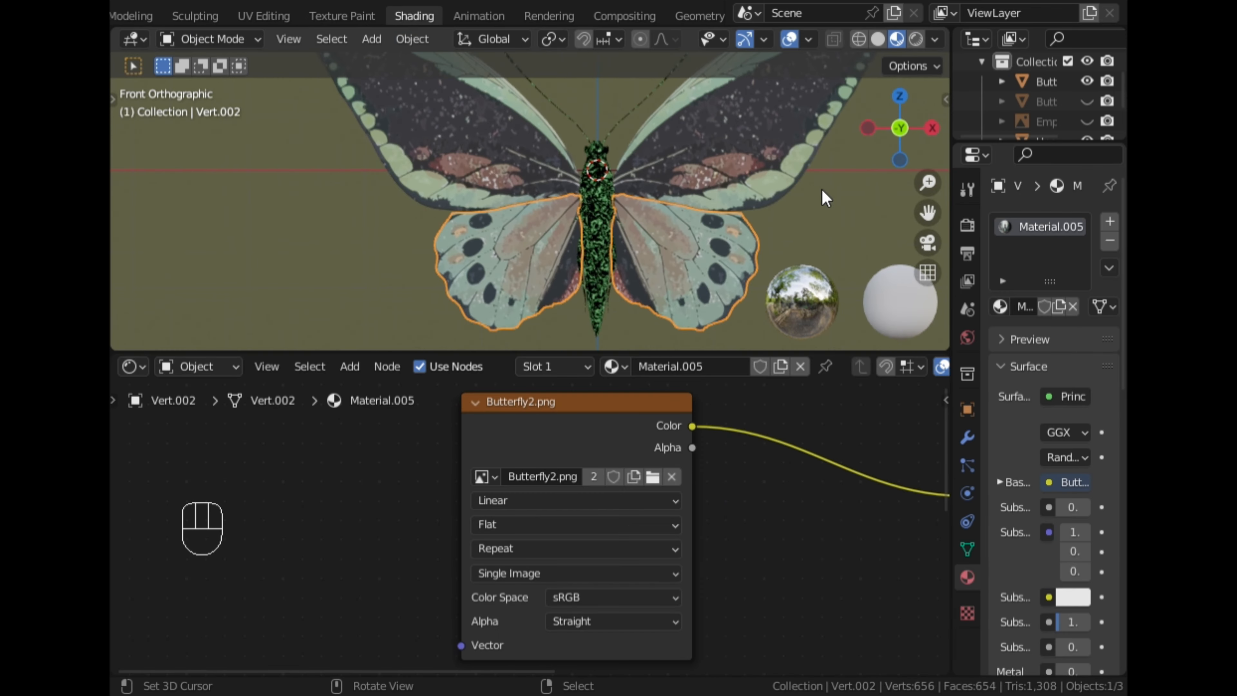
{"action": "middle_click_drag", "start_coordinate": [824, 194], "coordinate": [618, 108]}
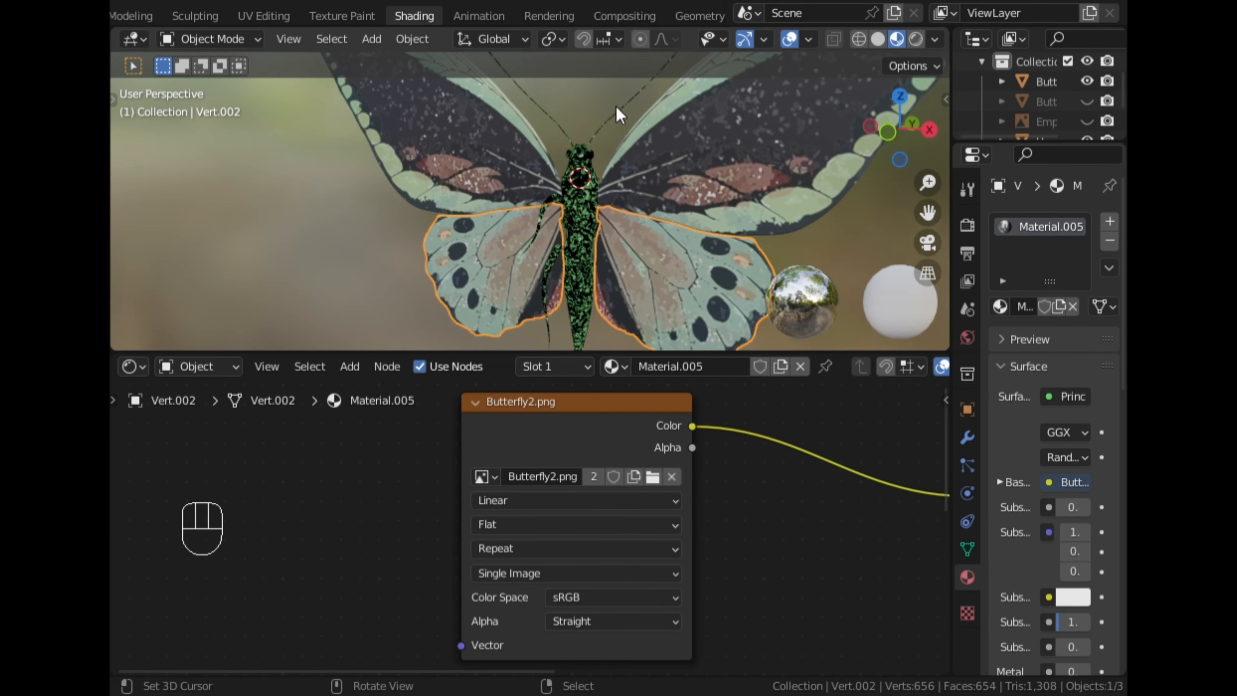
{"action": "left_click", "coordinate": [596, 89]}
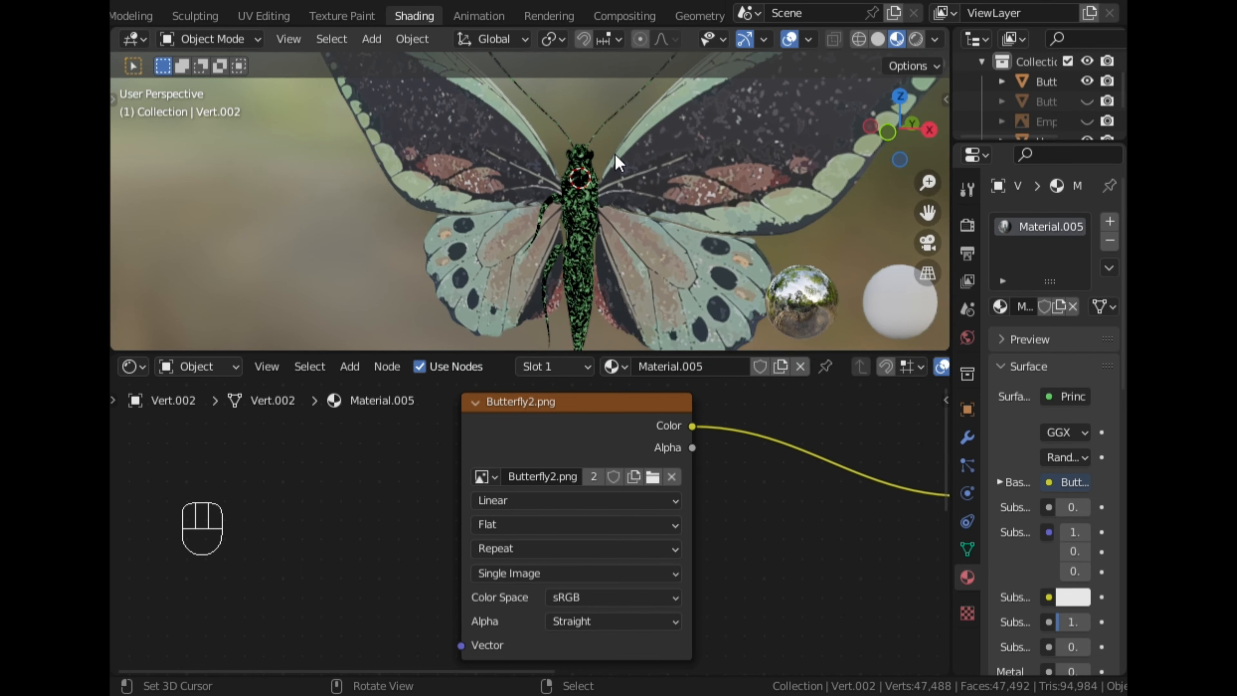
Select the butterfly's body and brighten the green stop of its material's Color Ramp
{"action": "left_click", "coordinate": [592, 211]}
{"action": "scroll", "coordinate": [516, 592], "scroll_direction": "down", "scroll_amount": 6}
{"action": "middle_click_drag", "start_coordinate": [538, 615], "coordinate": [262, 611]}
{"action": "scroll", "coordinate": [249, 580], "scroll_direction": "up", "scroll_amount": 10}
{"action": "left_click_drag", "start_coordinate": [584, 469], "coordinate": [822, 469]}
{"action": "middle_click_drag", "start_coordinate": [784, 542], "coordinate": [499, 625]}
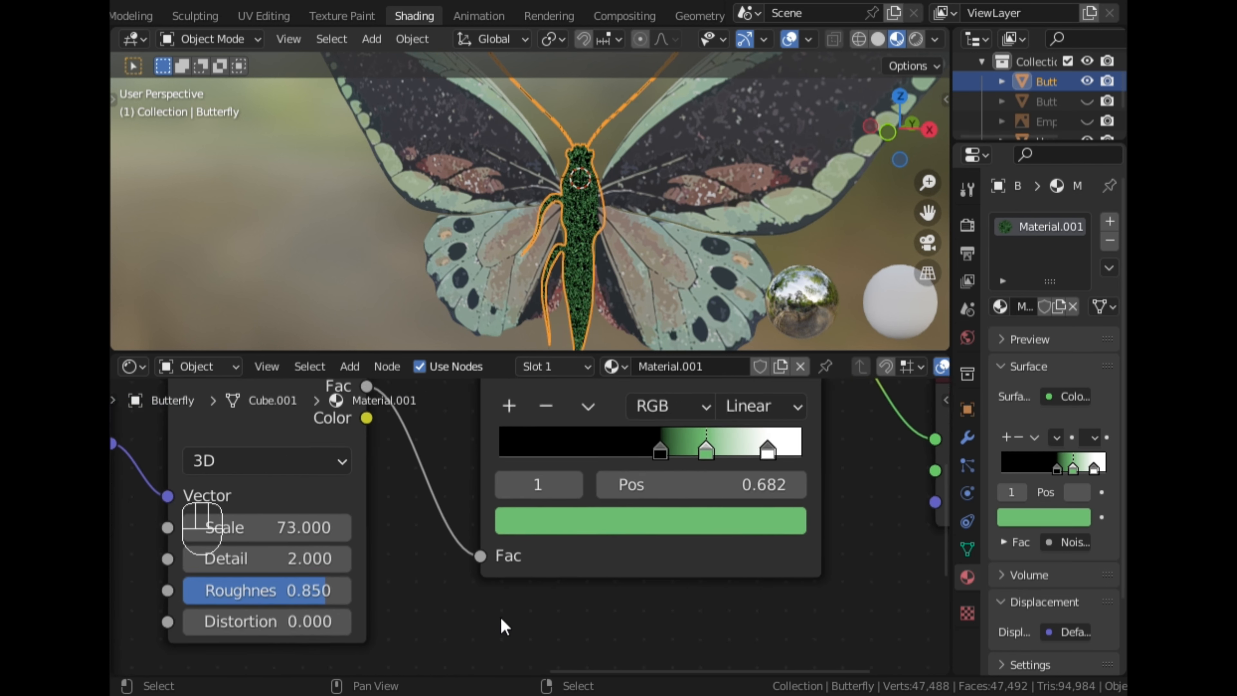
{"action": "scroll", "coordinate": [587, 533], "scroll_direction": "up", "scroll_amount": 2}
{"action": "left_click", "coordinate": [740, 528]}
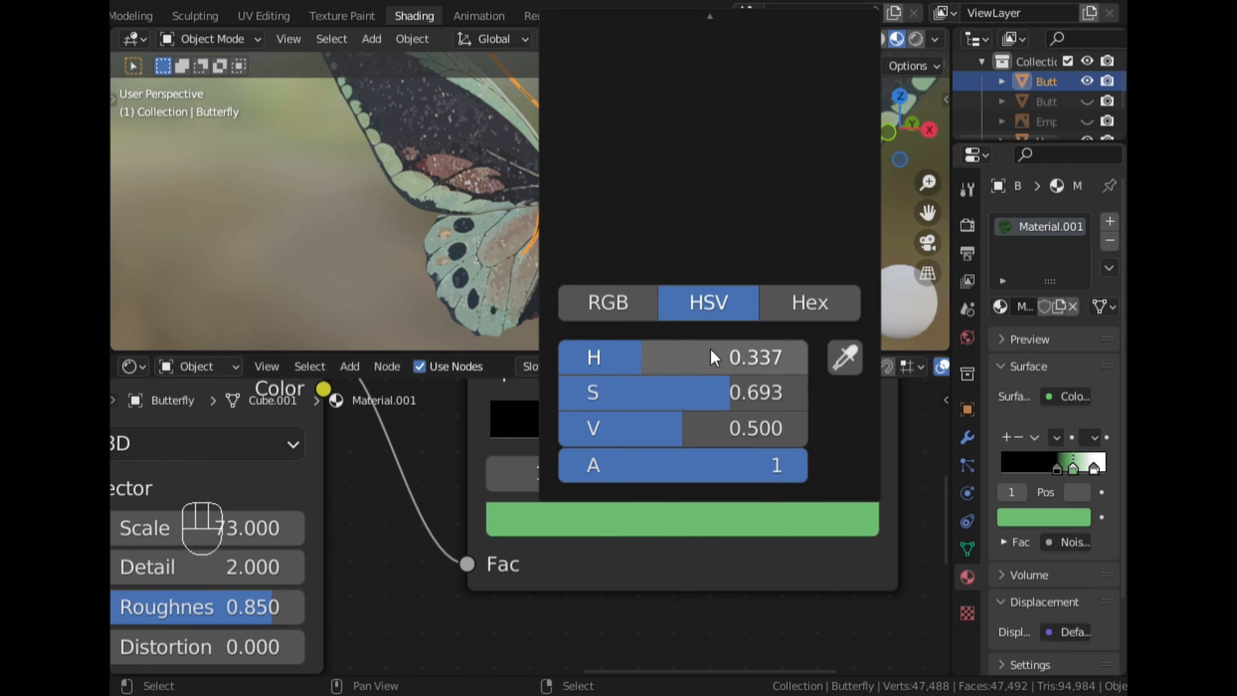
{"action": "scroll", "coordinate": [577, 558], "scroll_direction": "down", "scroll_amount": 2}
{"action": "left_click", "coordinate": [694, 521]}
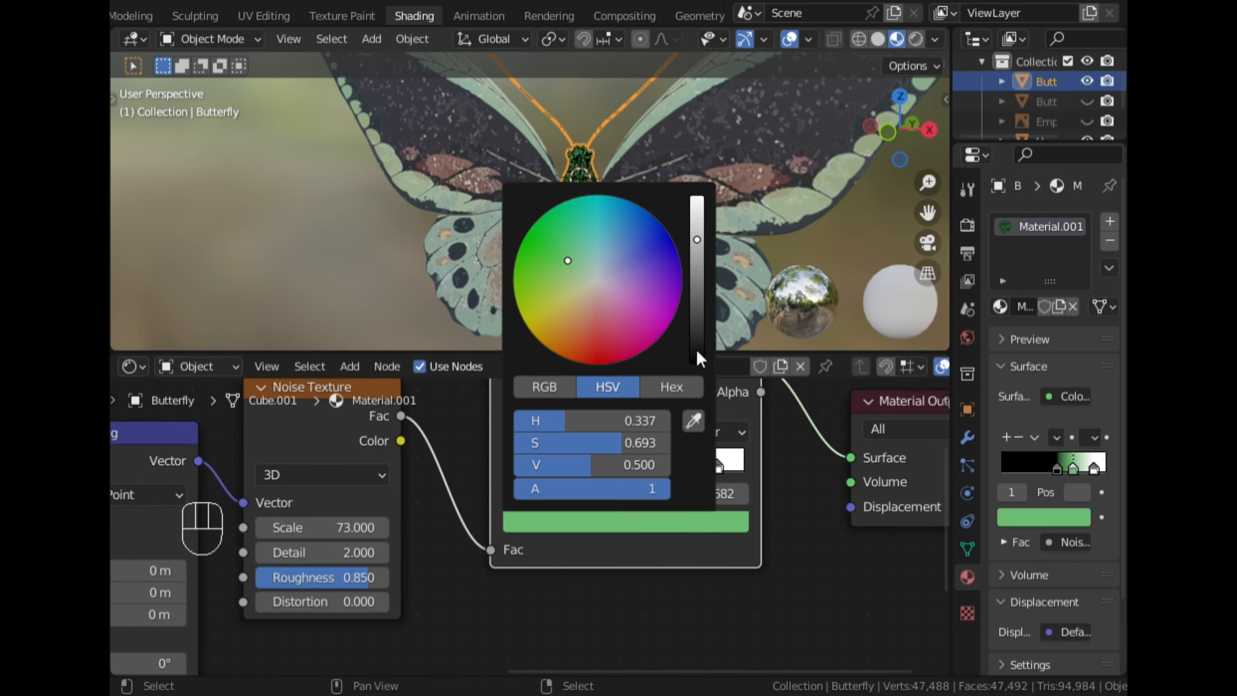
{"action": "left_click_drag", "start_coordinate": [704, 240], "coordinate": [704, 199]}
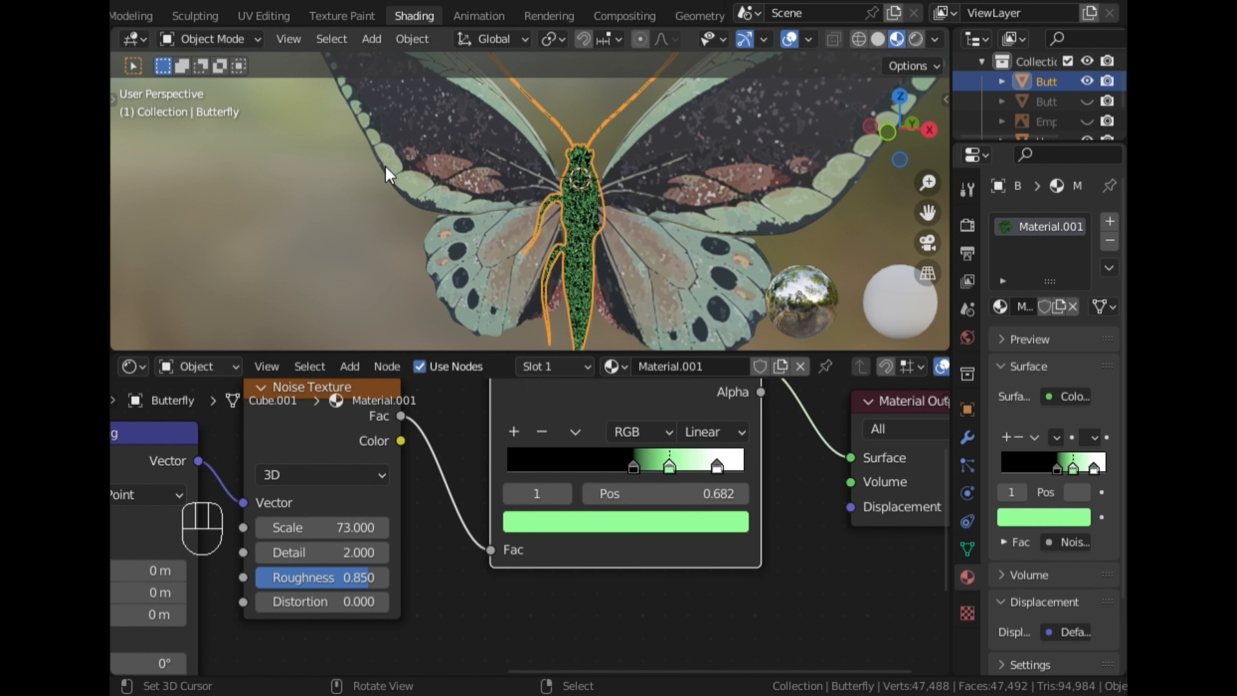
Move the body Color Ramp's black stop to 0.495 and its green stop to 0.618
{"action": "scroll", "coordinate": [527, 165], "scroll_direction": "up", "scroll_amount": 2}
{"action": "mouse_move", "coordinate": [632, 468]}
{"action": "left_mouse_down"}
{"action": "mouse_move", "coordinate": [597, 469]}
{"action": "mouse_move", "coordinate": [669, 470]}
{"action": "mouse_move", "coordinate": [630, 471]}
{"action": "left_mouse_up"}
{"action": "scroll", "coordinate": [641, 263], "scroll_direction": "up", "scroll_amount": 4}
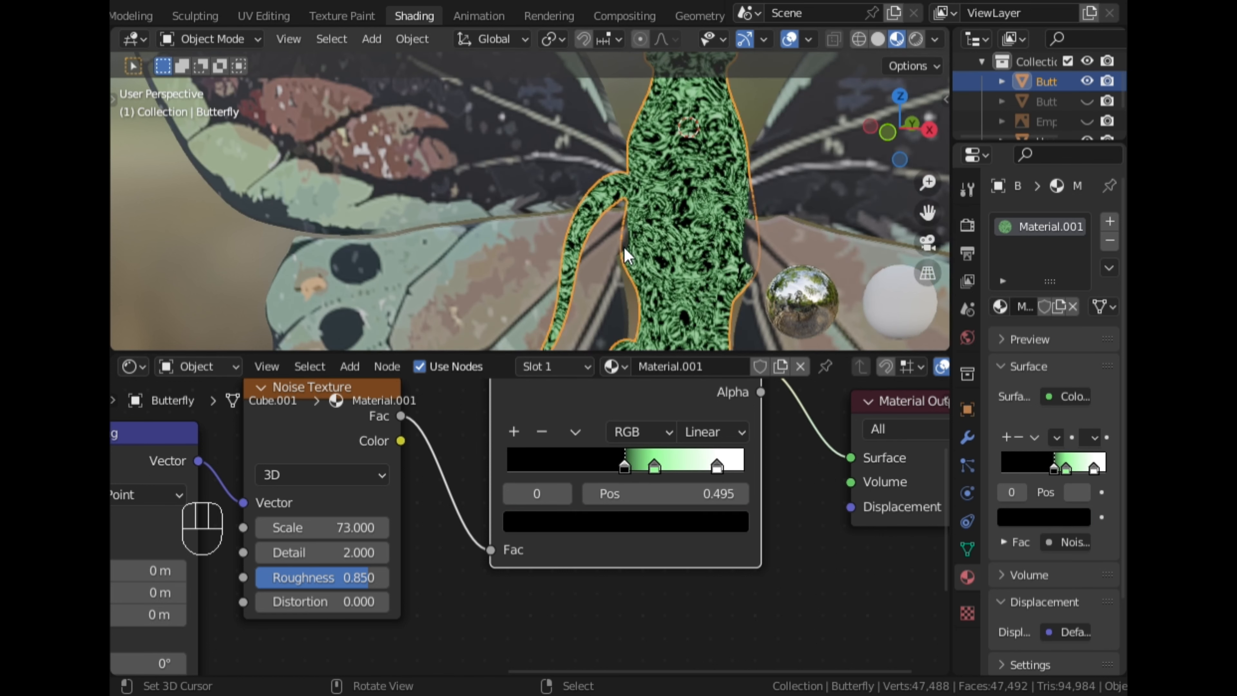
Sample the wing's pale green as the colour of the body Color Ramp's green stop and check the body up close
{"action": "left_click", "coordinate": [656, 465]}
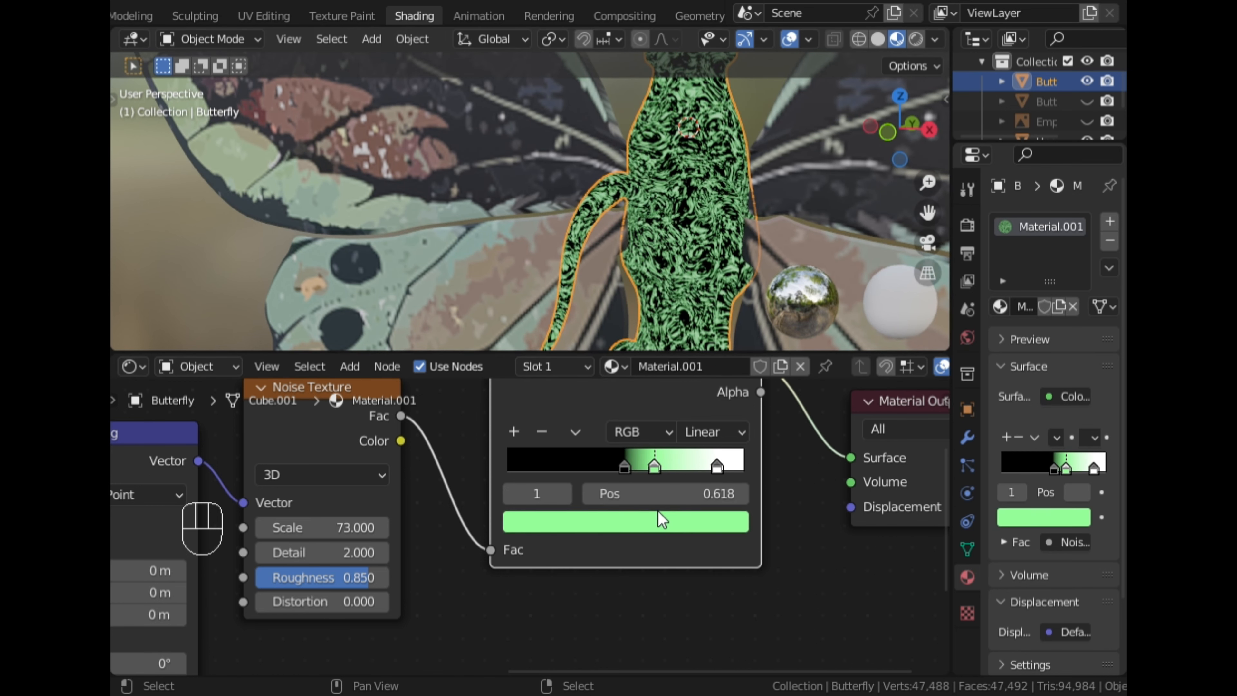
{"action": "left_click", "coordinate": [662, 520]}
{"action": "left_click", "coordinate": [694, 422]}
{"action": "left_click", "coordinate": [403, 234]}
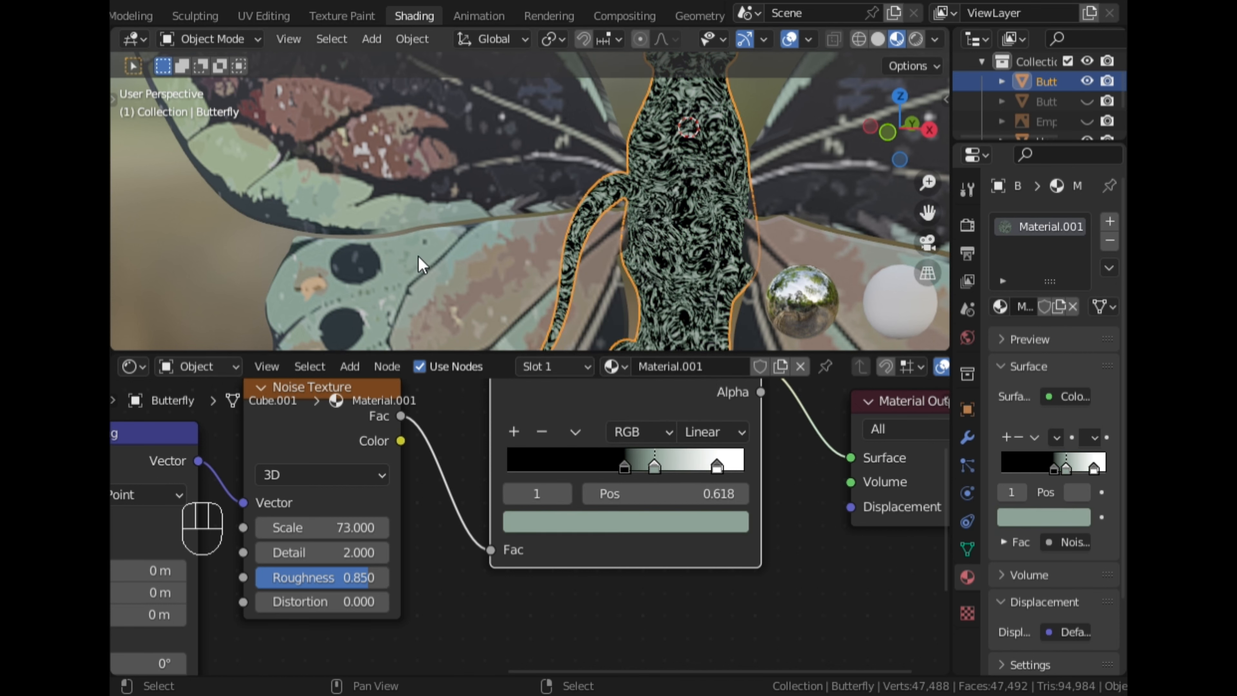
{"action": "scroll", "coordinate": [789, 246], "scroll_direction": "down", "scroll_amount": 6}
{"action": "right_click", "coordinate": [786, 238]}
{"action": "scroll", "coordinate": [739, 235], "scroll_direction": "up", "scroll_amount": 4}
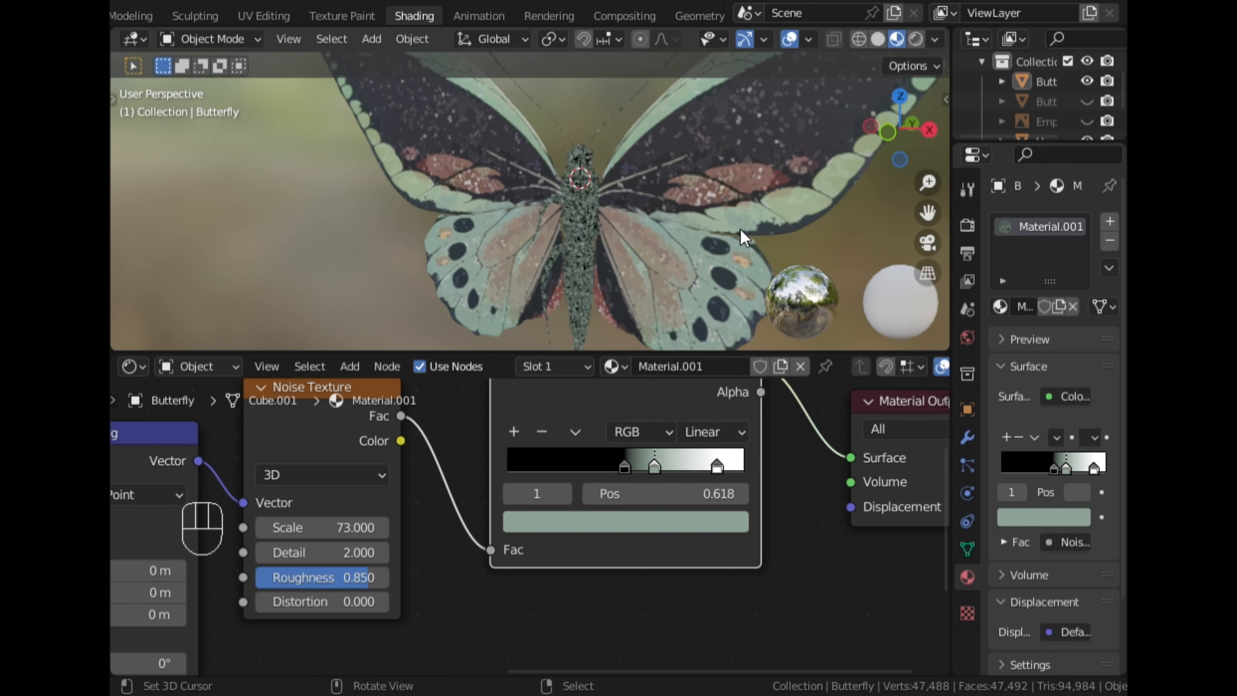
{"action": "middle_click_drag", "start_coordinate": [674, 242], "coordinate": [610, 241]}
{"action": "scroll", "coordinate": [610, 242], "scroll_direction": "up", "scroll_amount": 3}
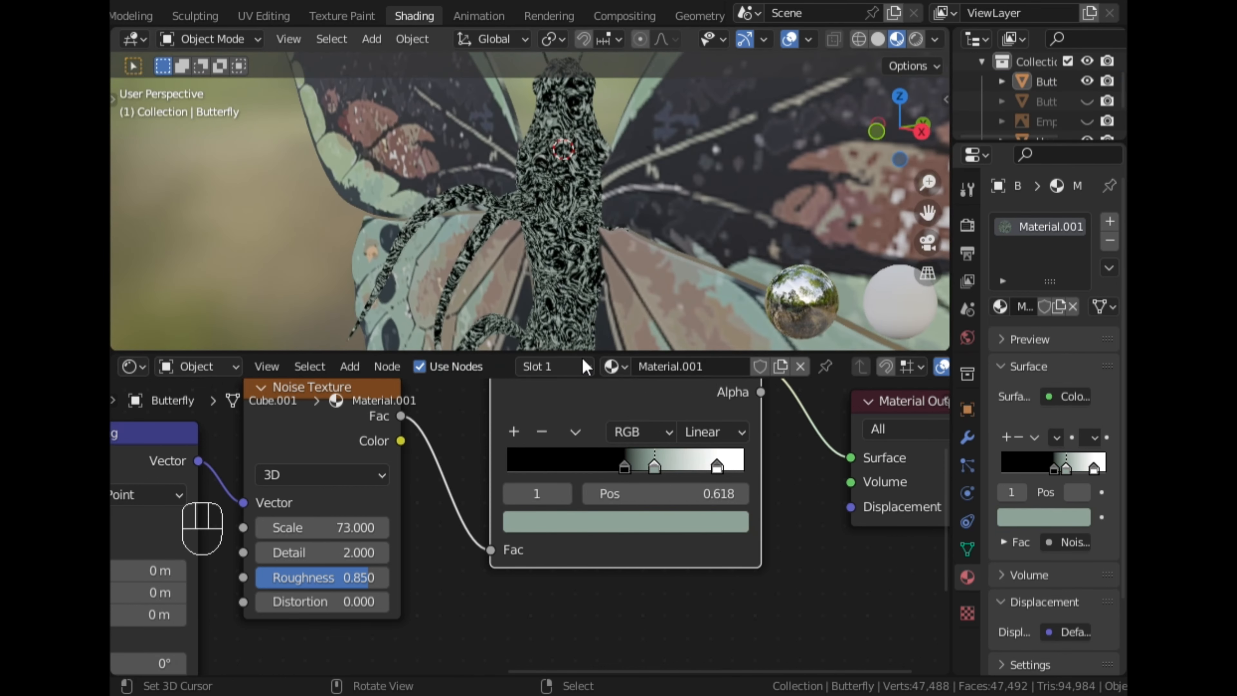
Recolour the Color Ramp stop at 0.618 green with H 0.296, S 0.608, V 0.366 and check the body from the side
{"action": "left_click", "coordinate": [654, 465]}
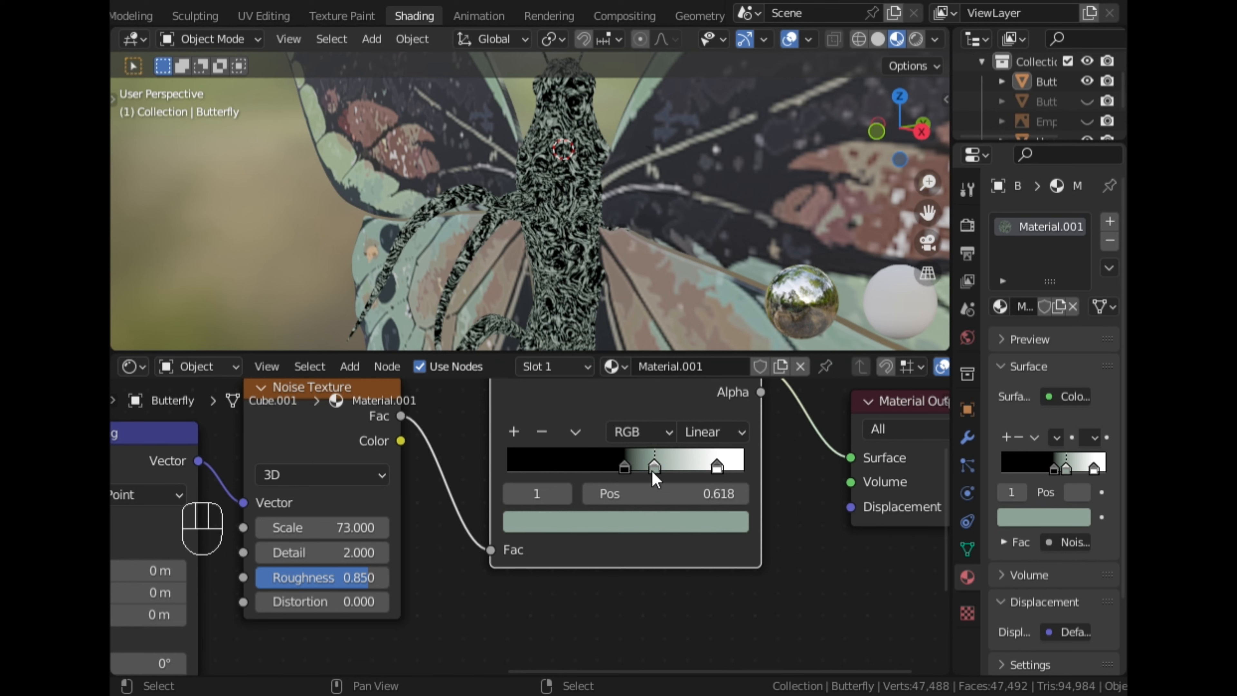
{"action": "left_click", "coordinate": [647, 520]}
{"action": "left_click", "coordinate": [569, 273]}
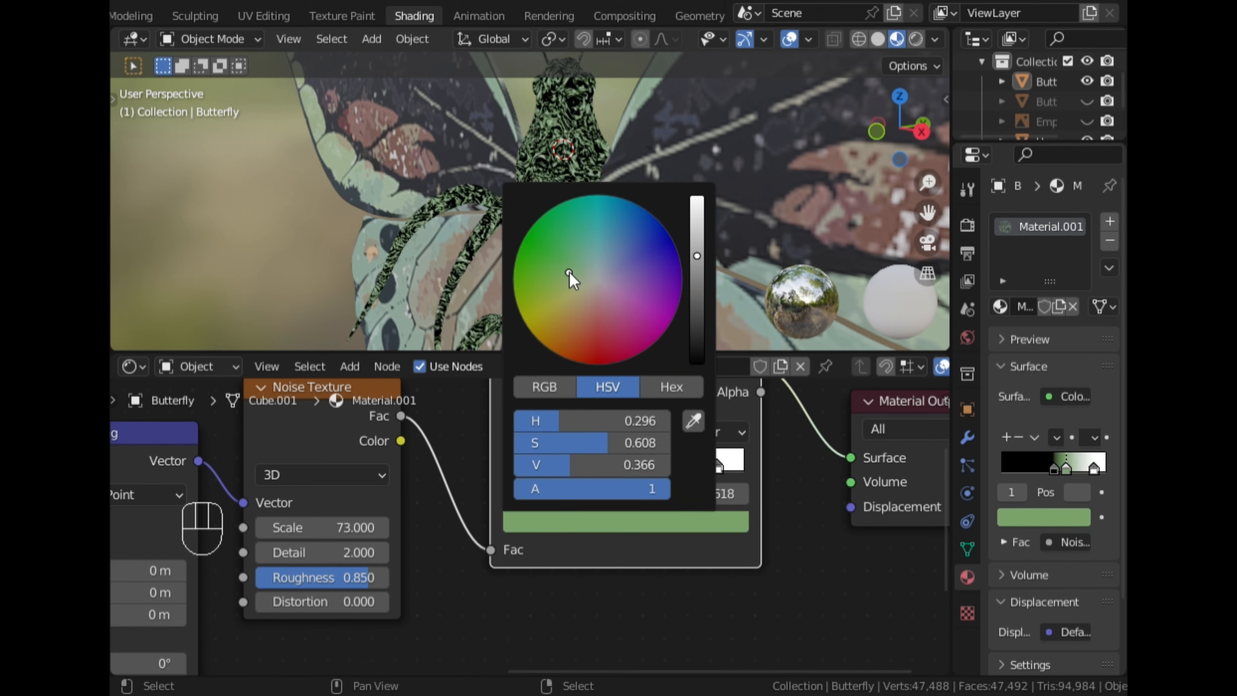
{"action": "scroll", "coordinate": [506, 248], "scroll_direction": "down", "scroll_amount": 3}
{"action": "middle_click_drag", "start_coordinate": [507, 250], "coordinate": [570, 181]}
{"action": "scroll", "coordinate": [489, 256], "scroll_direction": "up", "scroll_amount": 3}
{"action": "scroll", "coordinate": [569, 181], "scroll_direction": "up", "scroll_amount": 2}
{"action": "middle_click_drag", "start_coordinate": [674, 199], "coordinate": [491, 292]}
{"action": "scroll", "coordinate": [631, 262], "scroll_direction": "down", "scroll_amount": 5}
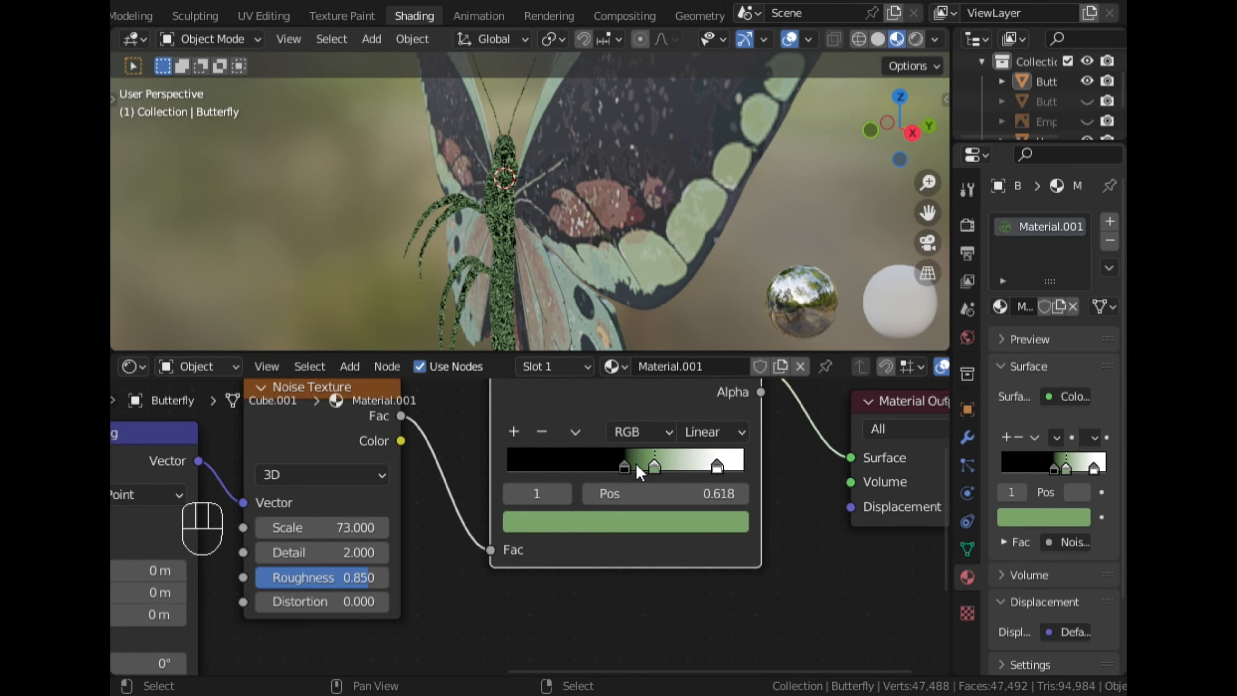
Move the green stop of the body's Color Ramp to 0.668 and add a new stop between it and the black one
{"action": "left_click", "coordinate": [654, 466]}
{"action": "left_click_drag", "start_coordinate": [654, 467], "coordinate": [666, 466]}
{"action": "scroll", "coordinate": [513, 253], "scroll_direction": "up", "scroll_amount": 3}
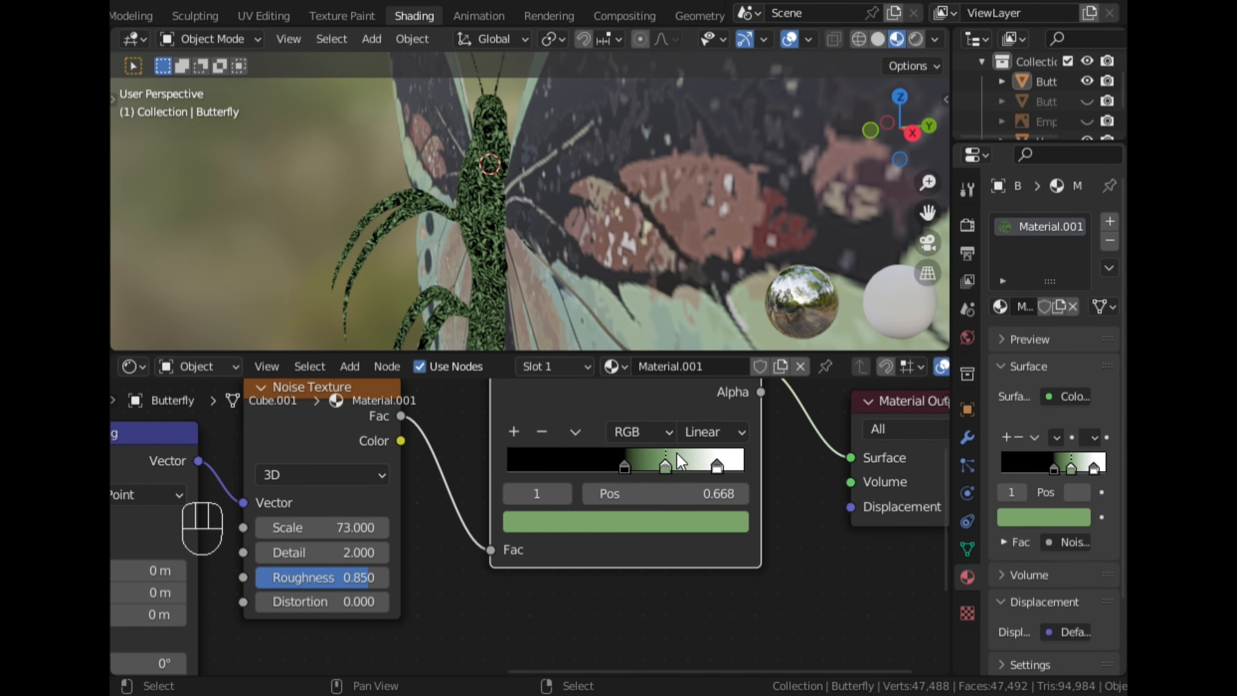
{"action": "left_click", "coordinate": [627, 468]}
{"action": "left_click", "coordinate": [514, 431]}
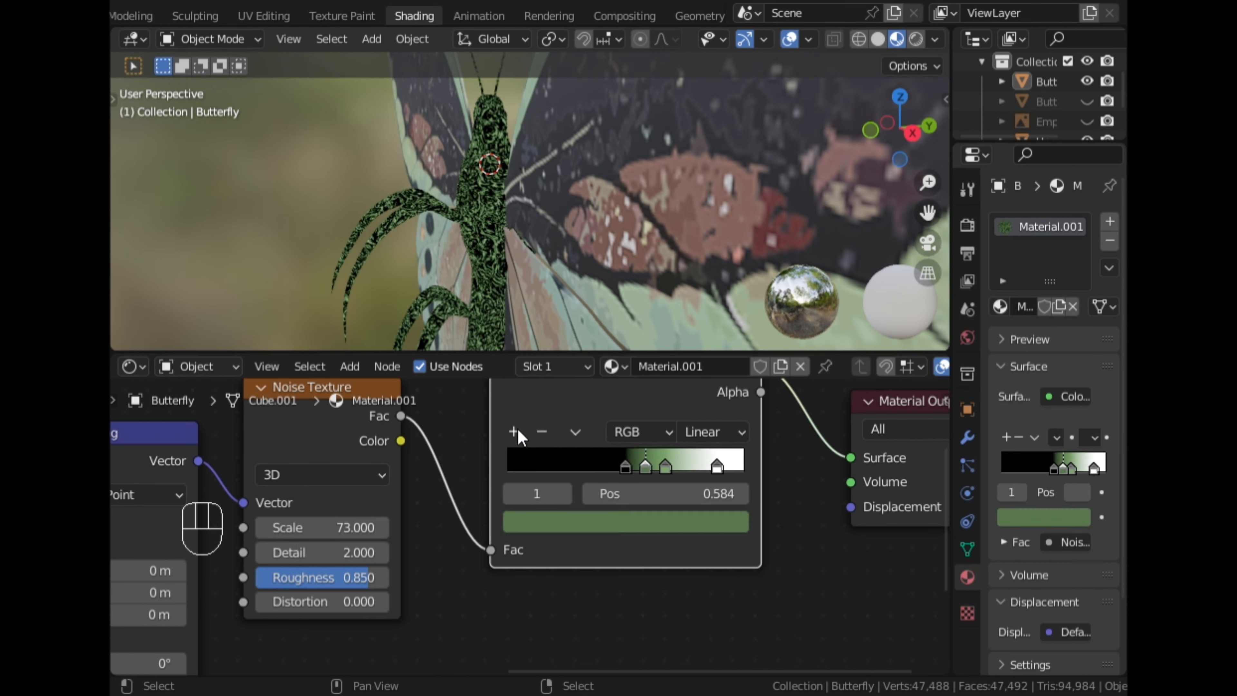
Colour the new Color Ramp stop olive with H 0.144, S 0.696, V 0.183 and move it past the green stop to 0.761
{"action": "middle_click_drag", "start_coordinate": [517, 276], "coordinate": [566, 276]}
{"action": "left_click", "coordinate": [666, 524]}
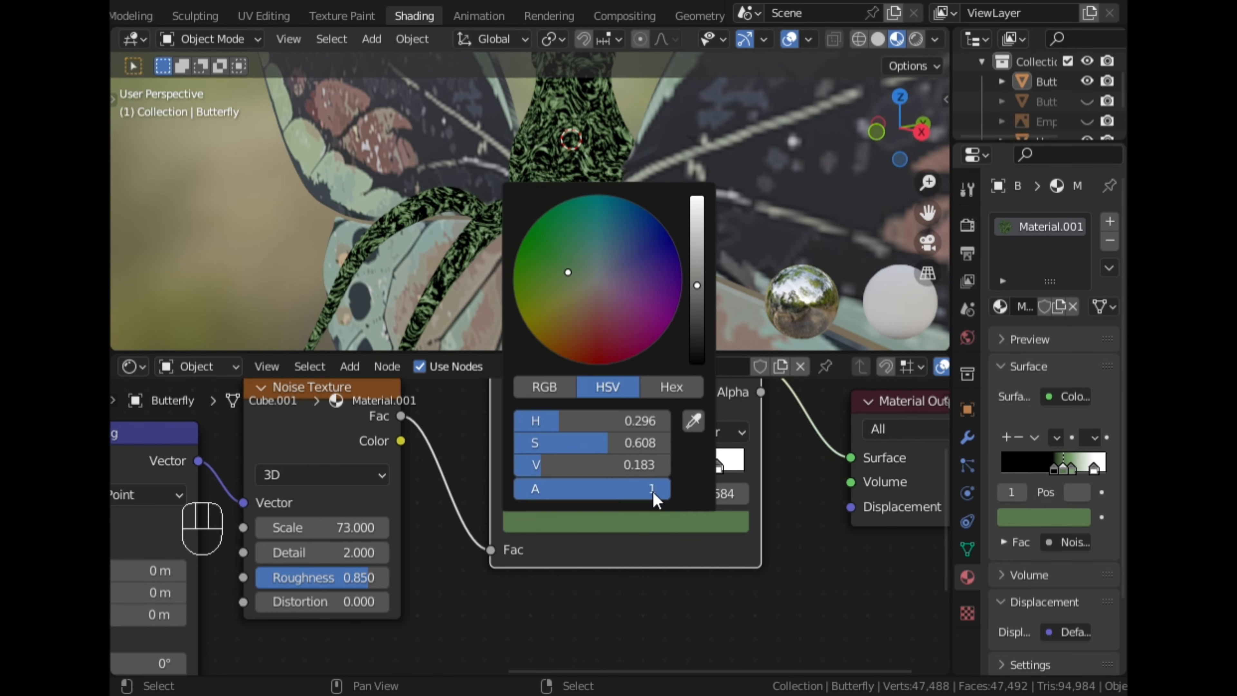
{"action": "left_click_drag", "start_coordinate": [568, 278], "coordinate": [568, 300]}
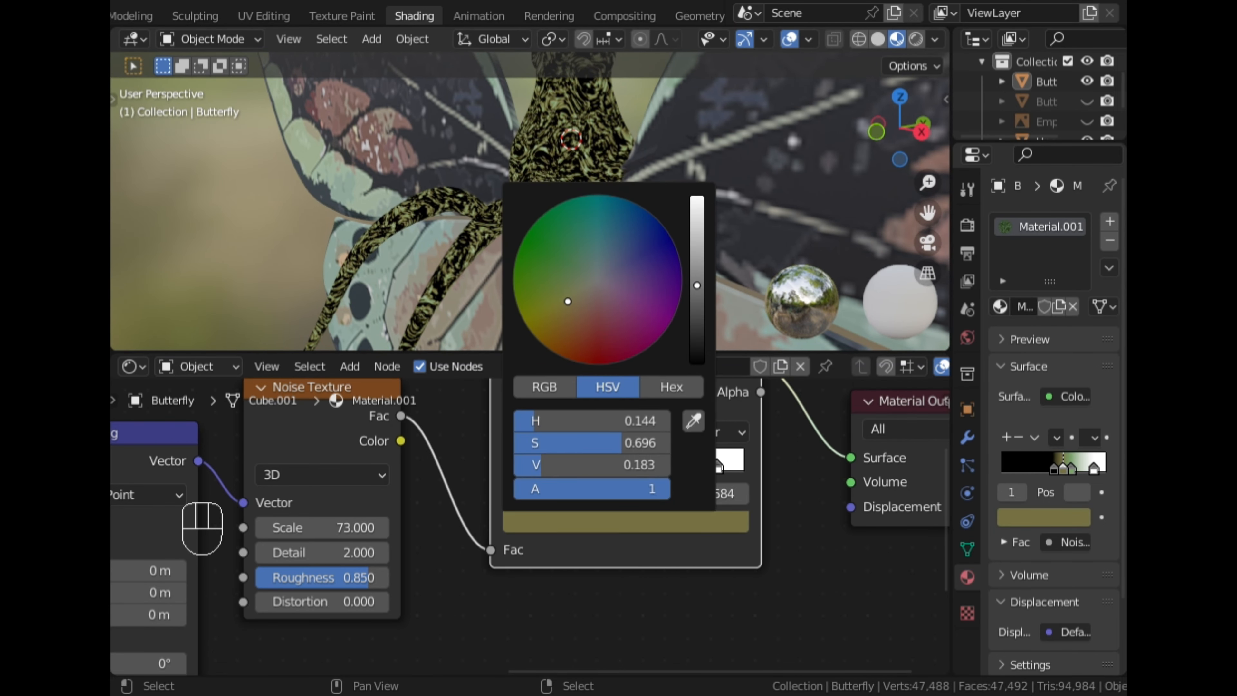
{"action": "left_click_drag", "start_coordinate": [661, 481], "coordinate": [701, 474]}
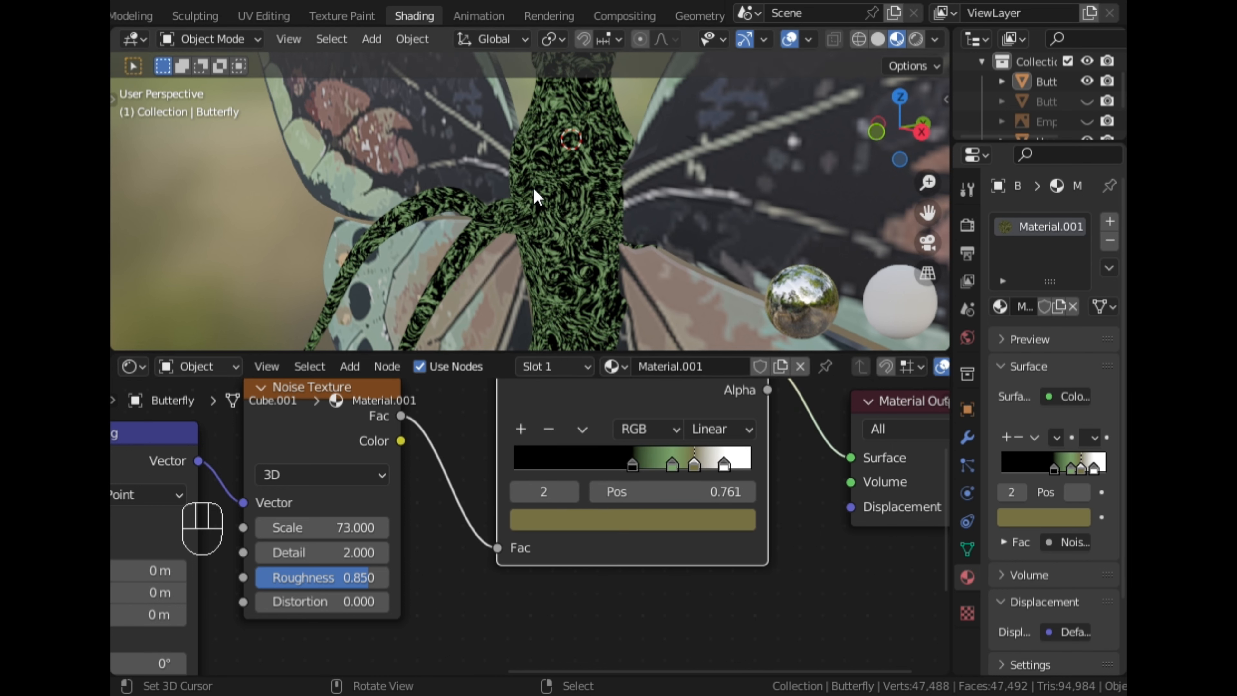
{"action": "scroll", "coordinate": [537, 198], "scroll_direction": "up", "scroll_amount": 5}
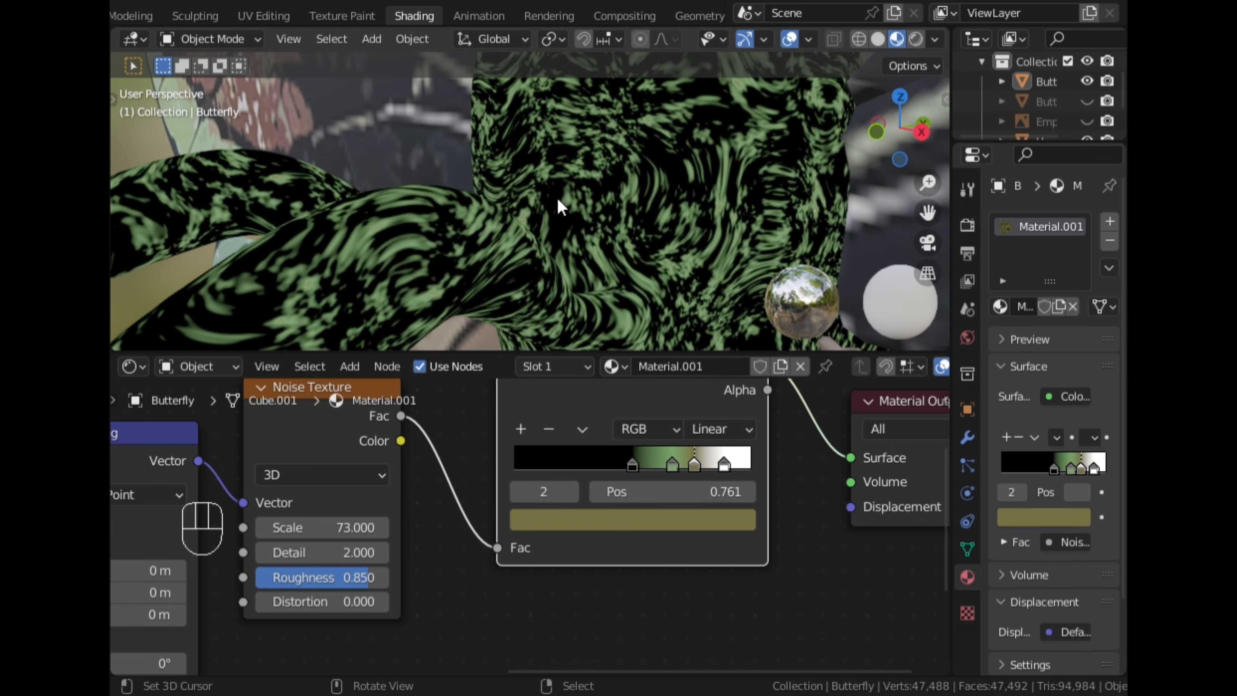
Recolour the olive stop dark red with H 0.004, S 0.825, V 0.183 and move the green stop to 0.632
{"action": "left_click", "coordinate": [684, 516]}
{"action": "left_click_drag", "start_coordinate": [602, 304], "coordinate": [603, 326]}
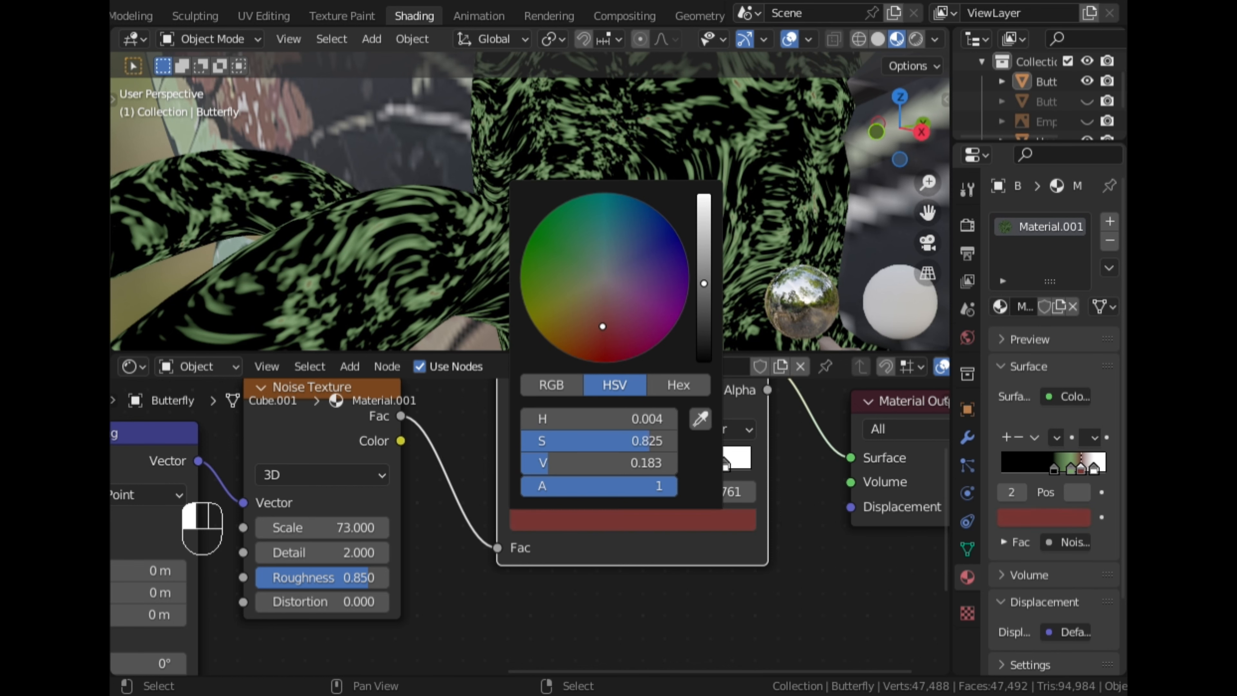
{"action": "left_click", "coordinate": [664, 465]}
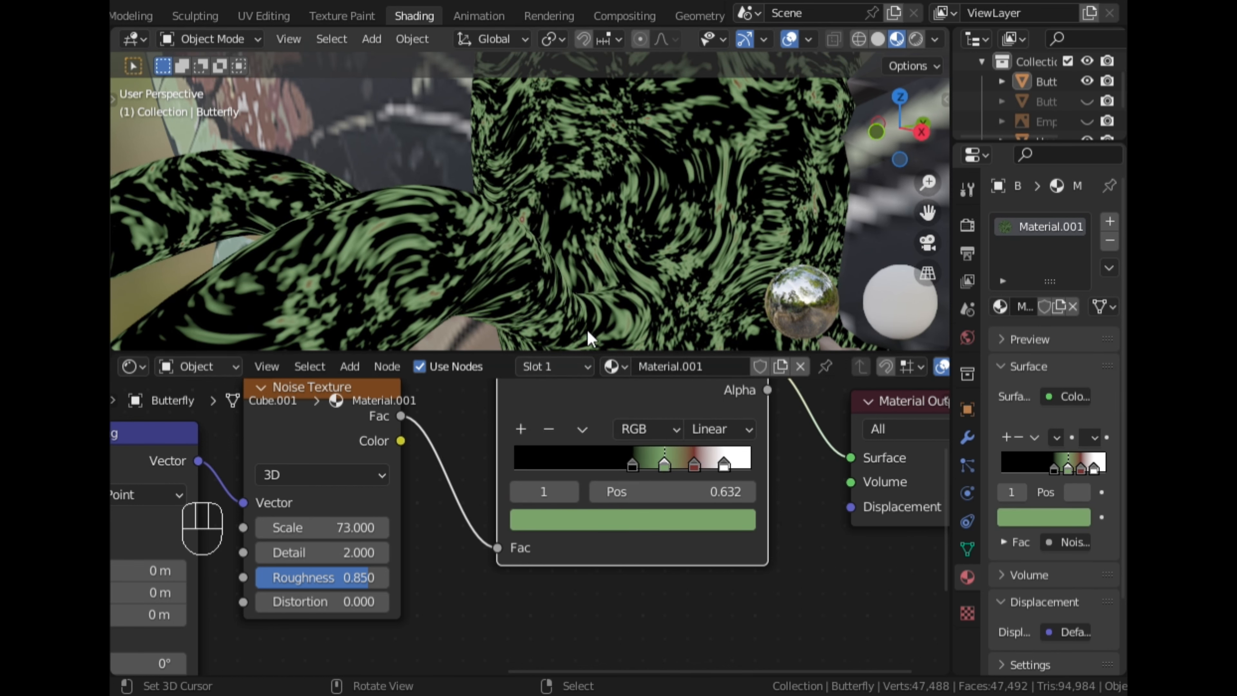
{"action": "scroll", "coordinate": [589, 337], "scroll_direction": "down", "scroll_amount": 5}
{"action": "mouse_move", "coordinate": [580, 243]}
{"action": "middle_mouse_down"}
{"action": "mouse_move", "coordinate": [466, 239]}
{"action": "mouse_move", "coordinate": [574, 235]}
{"action": "mouse_move", "coordinate": [563, 233]}
{"action": "middle_mouse_up"}
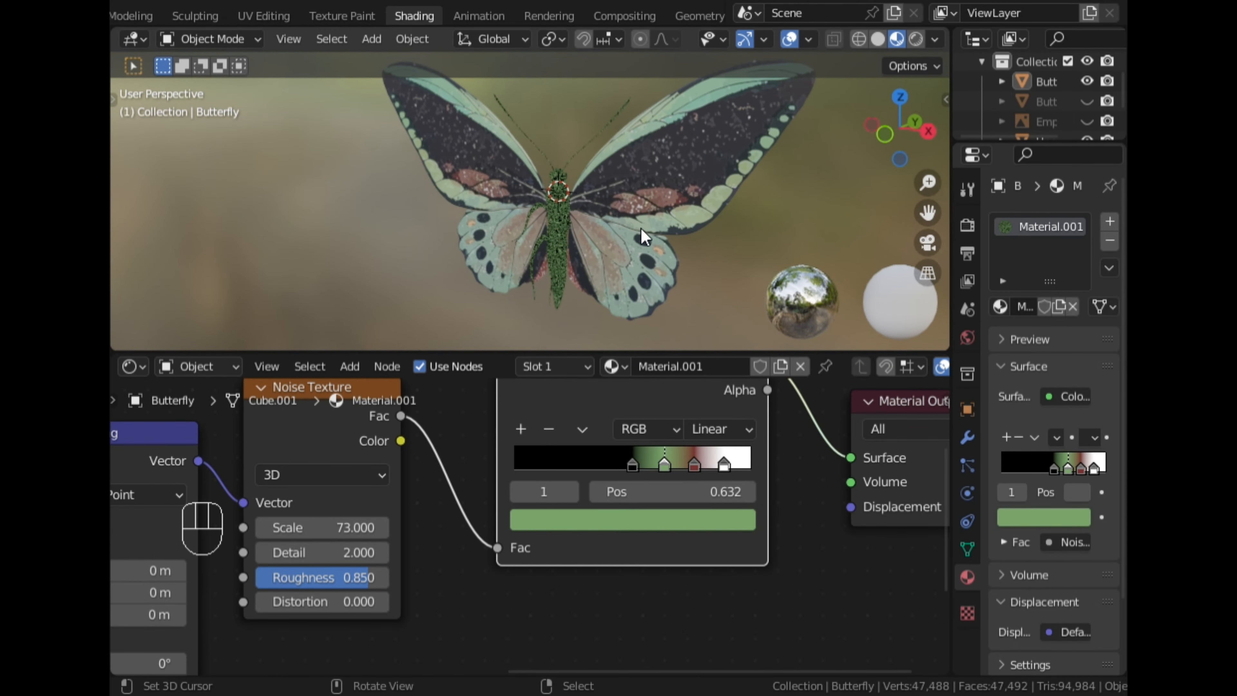
Examine the textured butterfly from the front and several angles in the Layout workspace
{"action": "key", "text": "KP_1"}
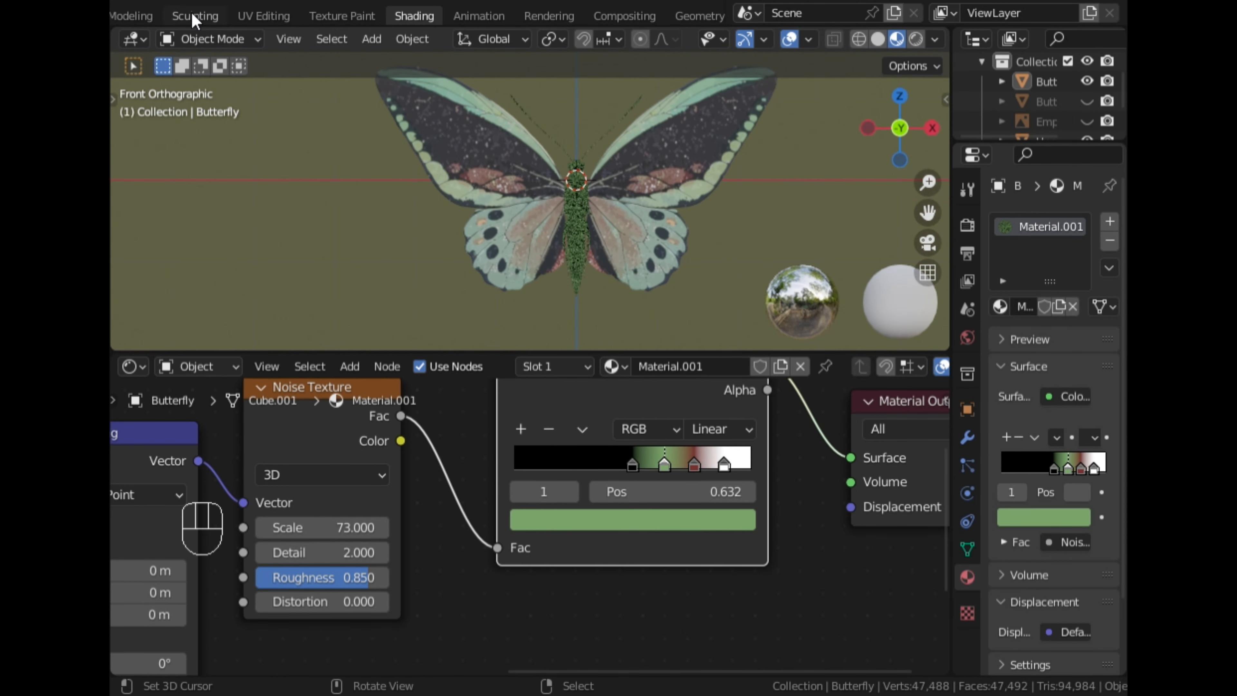
{"action": "scroll", "coordinate": [194, 20], "scroll_direction": "up", "scroll_amount": 5}
{"action": "left_click", "coordinate": [270, 15]}
{"action": "scroll", "coordinate": [672, 231], "scroll_direction": "down", "scroll_amount": 3}
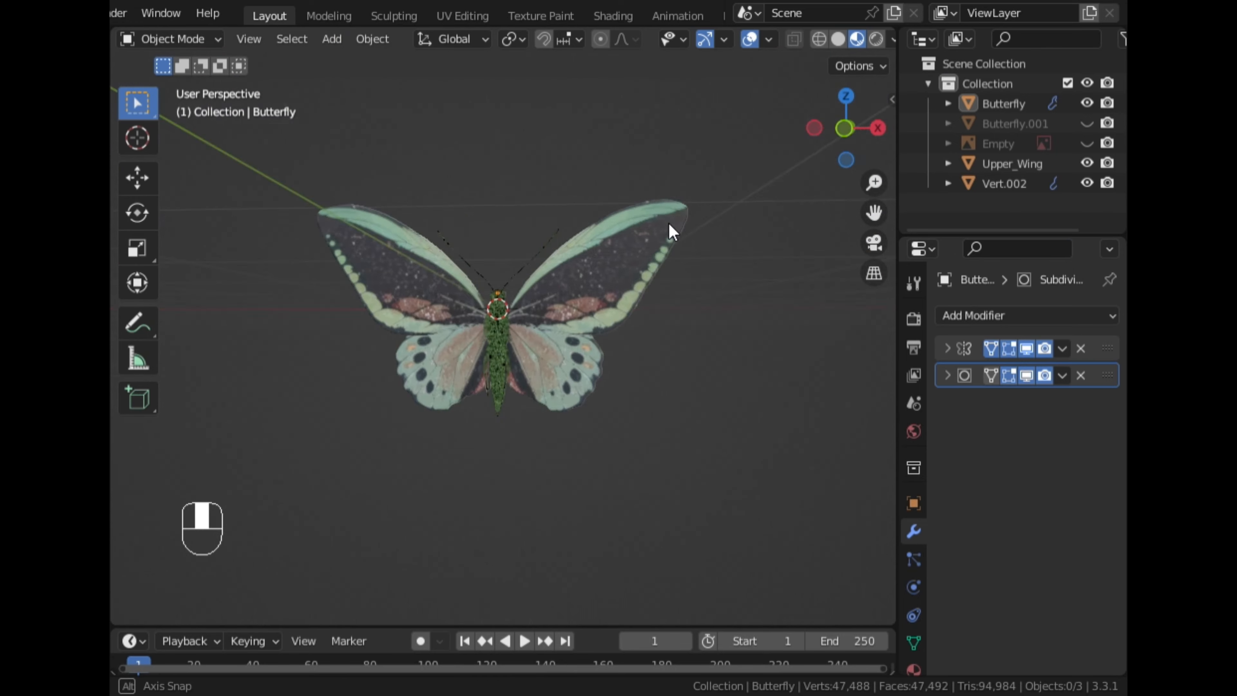
{"action": "middle_click_drag", "start_coordinate": [669, 224], "coordinate": [622, 278]}
{"action": "scroll", "coordinate": [418, 233], "scroll_direction": "up", "scroll_amount": 4}
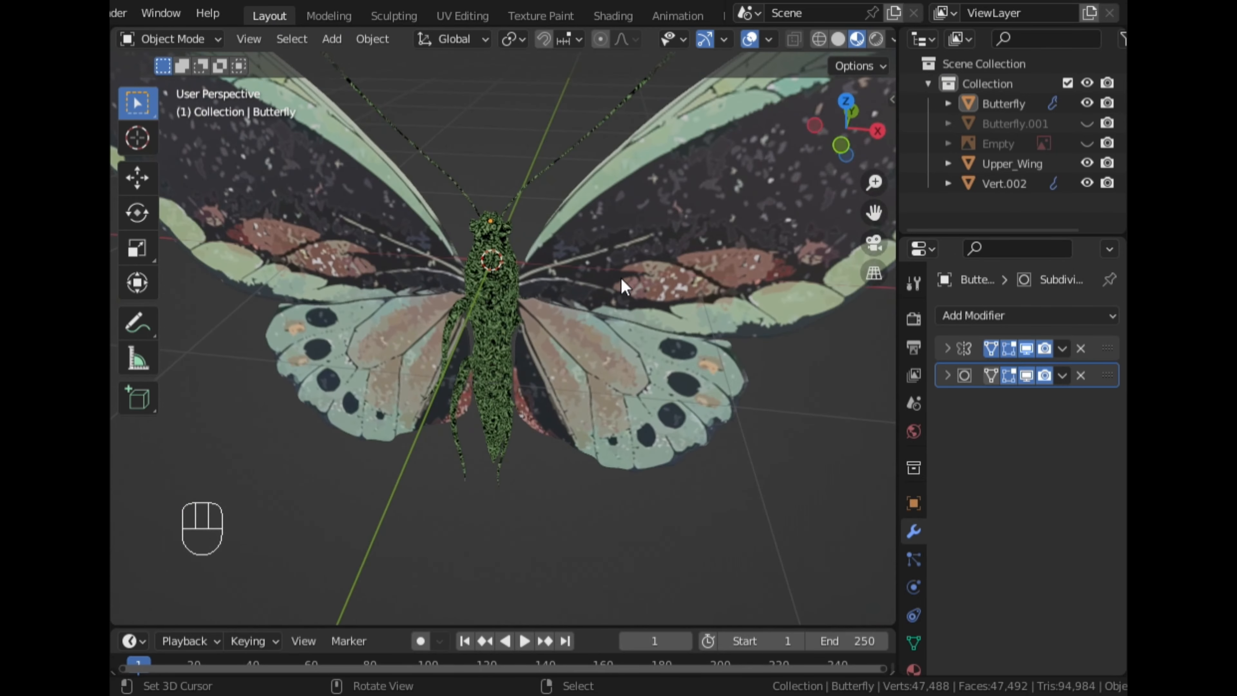
{"action": "right_click", "coordinate": [625, 274]}
{"action": "scroll", "coordinate": [625, 271], "scroll_direction": "down", "scroll_amount": 4}
{"action": "middle_click_drag", "start_coordinate": [474, 308], "coordinate": [456, 276]}
{"action": "scroll", "coordinate": [577, 282], "scroll_direction": "up", "scroll_amount": 5}
{"action": "scroll", "coordinate": [514, 263], "scroll_direction": "up", "scroll_amount": 3}
{"action": "scroll", "coordinate": [514, 262], "scroll_direction": "down", "scroll_amount": 5}
Select the lower wing and apply its Mirror modifier, checking both wings from behind
{"action": "right_click", "coordinate": [635, 373]}
{"action": "left_click", "coordinate": [1062, 349]}
{"action": "left_click", "coordinate": [998, 368]}
{"action": "scroll", "coordinate": [694, 404], "scroll_direction": "down", "scroll_amount": 3}
{"action": "middle_click_drag", "start_coordinate": [694, 403], "coordinate": [449, 412]}
{"action": "scroll", "coordinate": [448, 411], "scroll_direction": "up", "scroll_amount": 4}
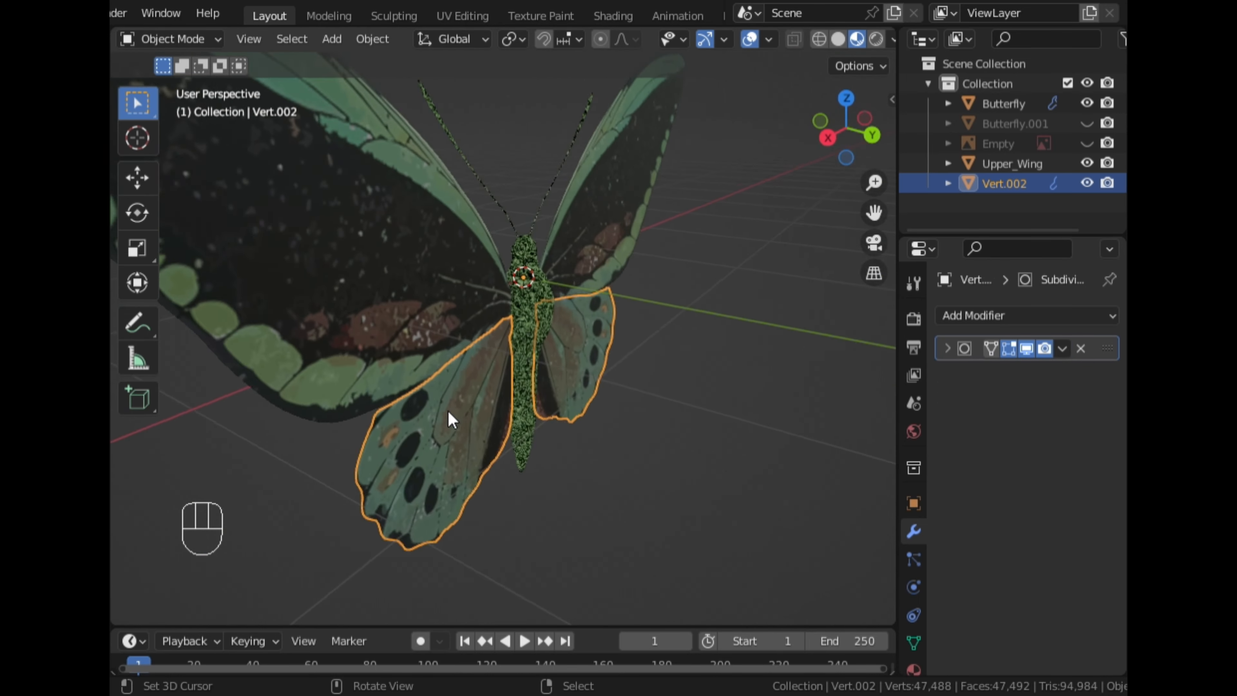
Preview the butterfly in Rendered shading with a changed lighting option, and return to a front view in Material Preview
{"action": "middle_click_drag", "start_coordinate": [277, 447], "coordinate": [629, 438]}
{"action": "left_click", "coordinate": [876, 40]}
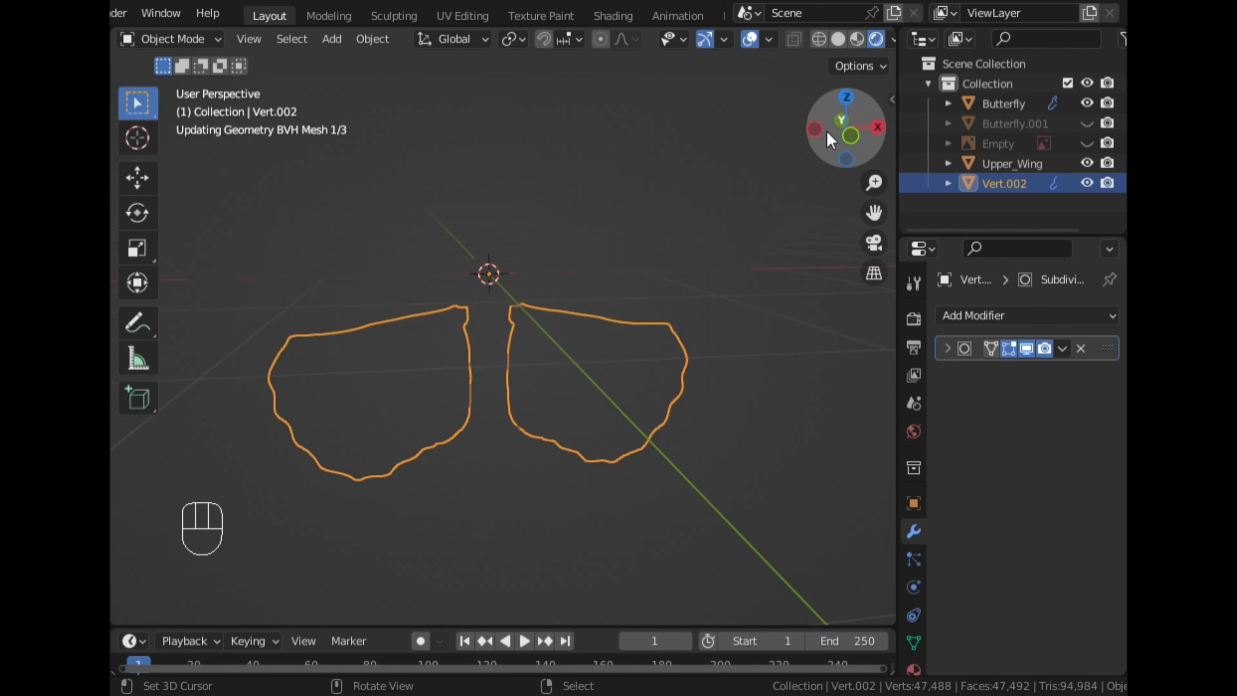
{"action": "scroll", "coordinate": [730, 300], "scroll_direction": "down", "scroll_amount": 2}
{"action": "middle_click_drag", "start_coordinate": [543, 326], "coordinate": [429, 317]}
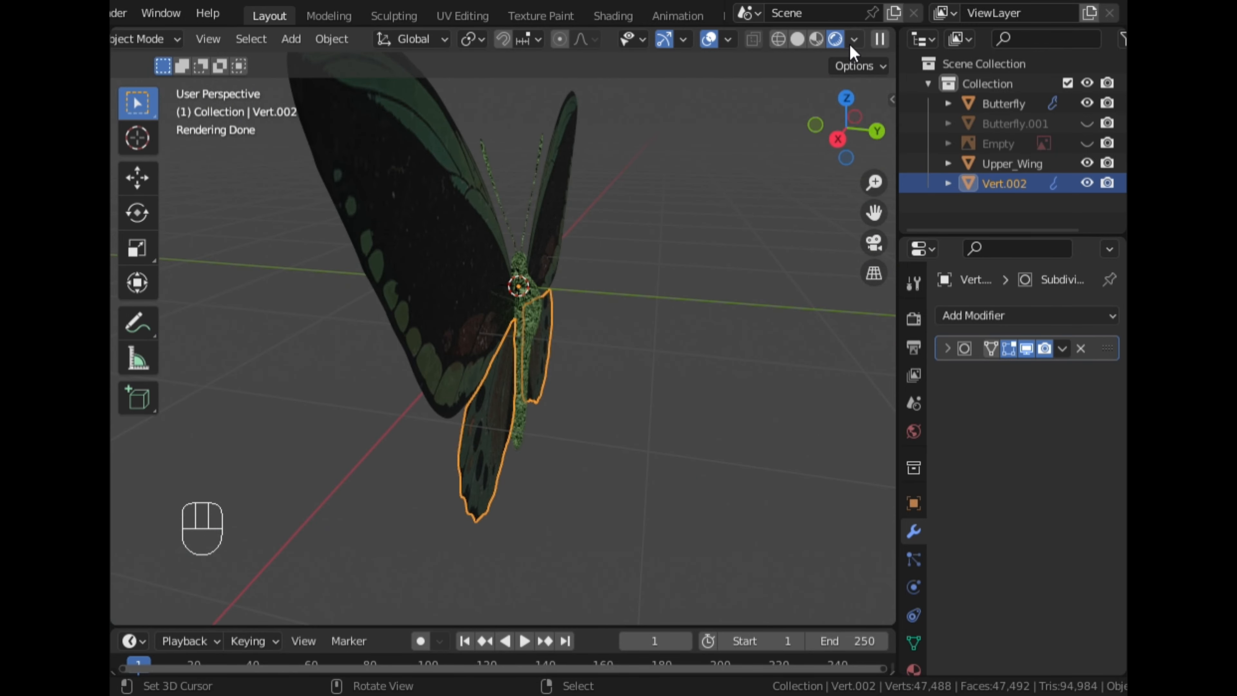
{"action": "left_click", "coordinate": [854, 40]}
{"action": "left_click", "coordinate": [740, 160]}
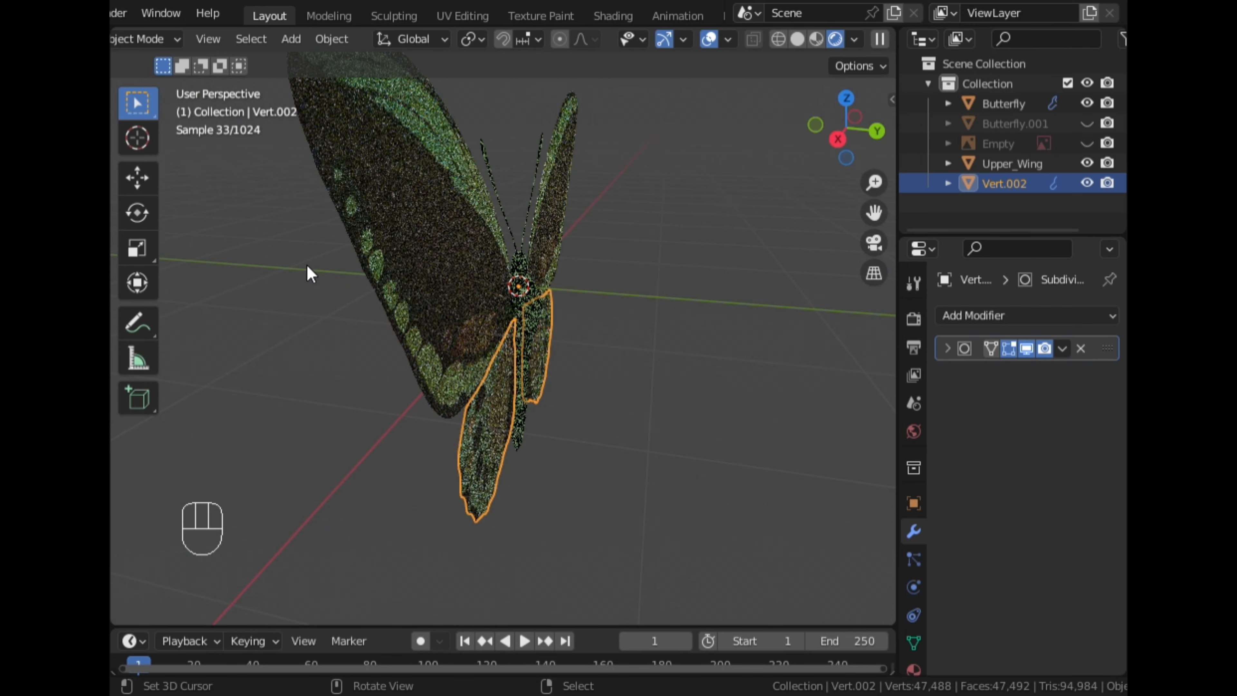
{"action": "middle_click_drag", "start_coordinate": [310, 271], "coordinate": [569, 272]}
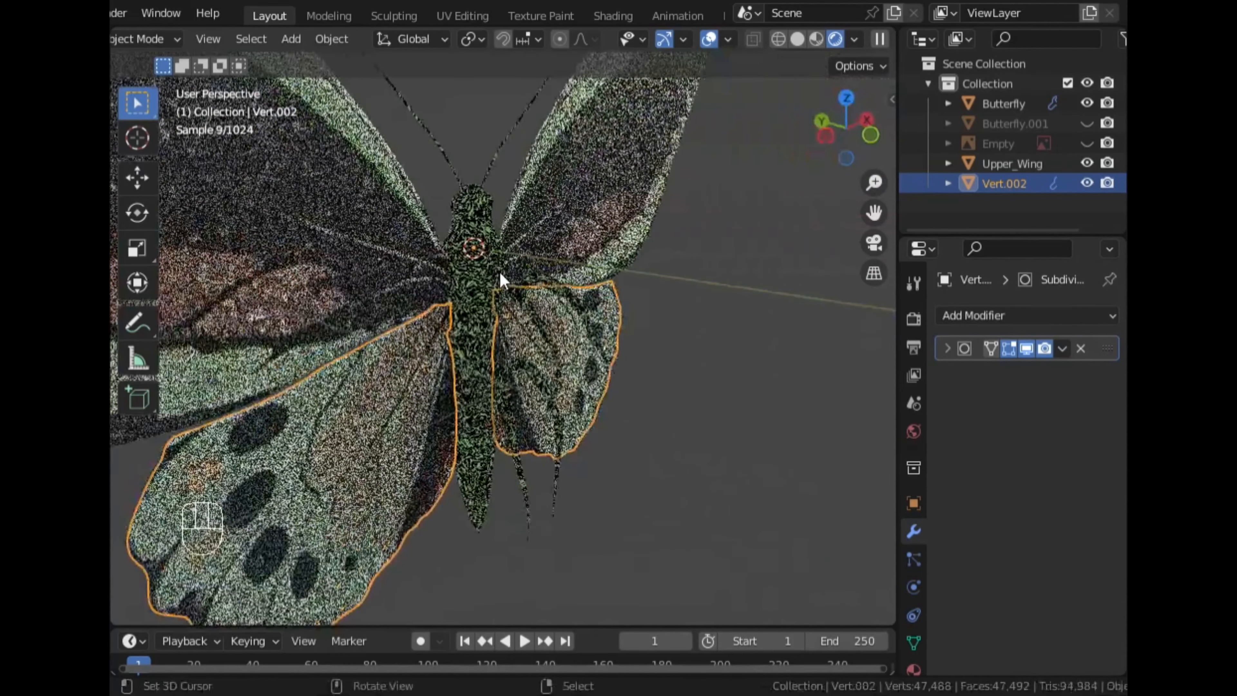
{"action": "scroll", "coordinate": [663, 248], "scroll_direction": "down", "scroll_amount": 5}
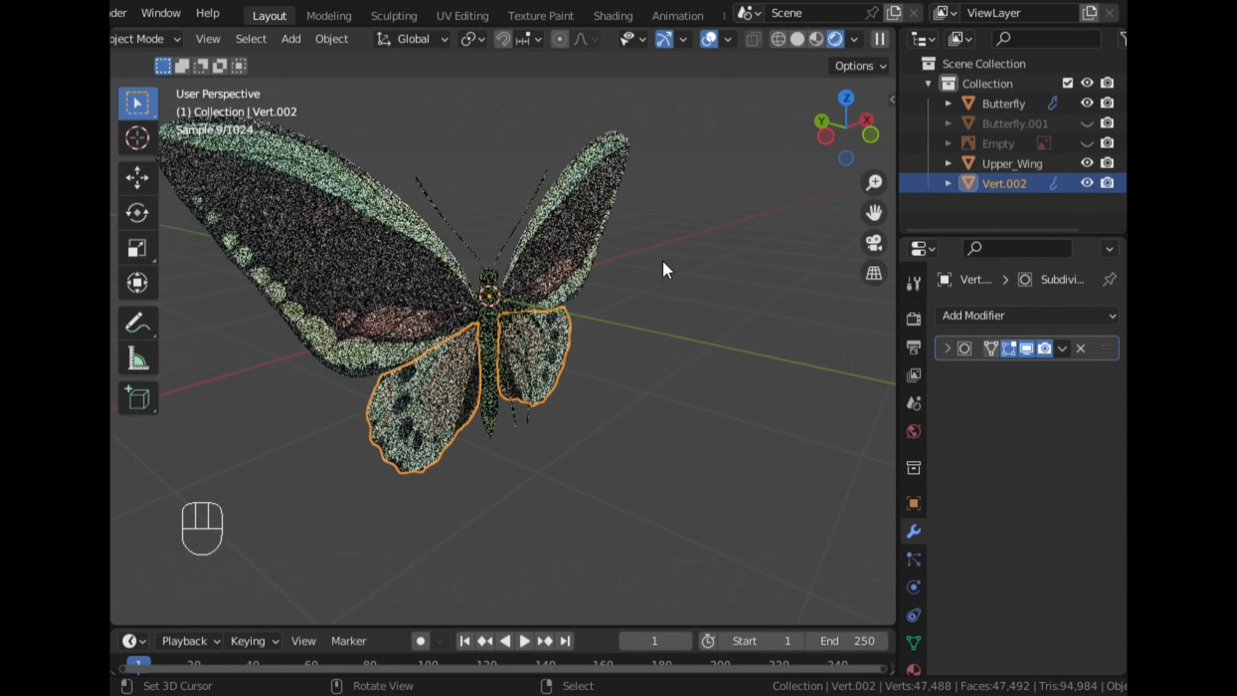
{"action": "middle_click_drag", "start_coordinate": [663, 262], "coordinate": [736, 298]}
{"action": "left_click", "coordinate": [852, 137]}
{"action": "left_click", "coordinate": [816, 37]}
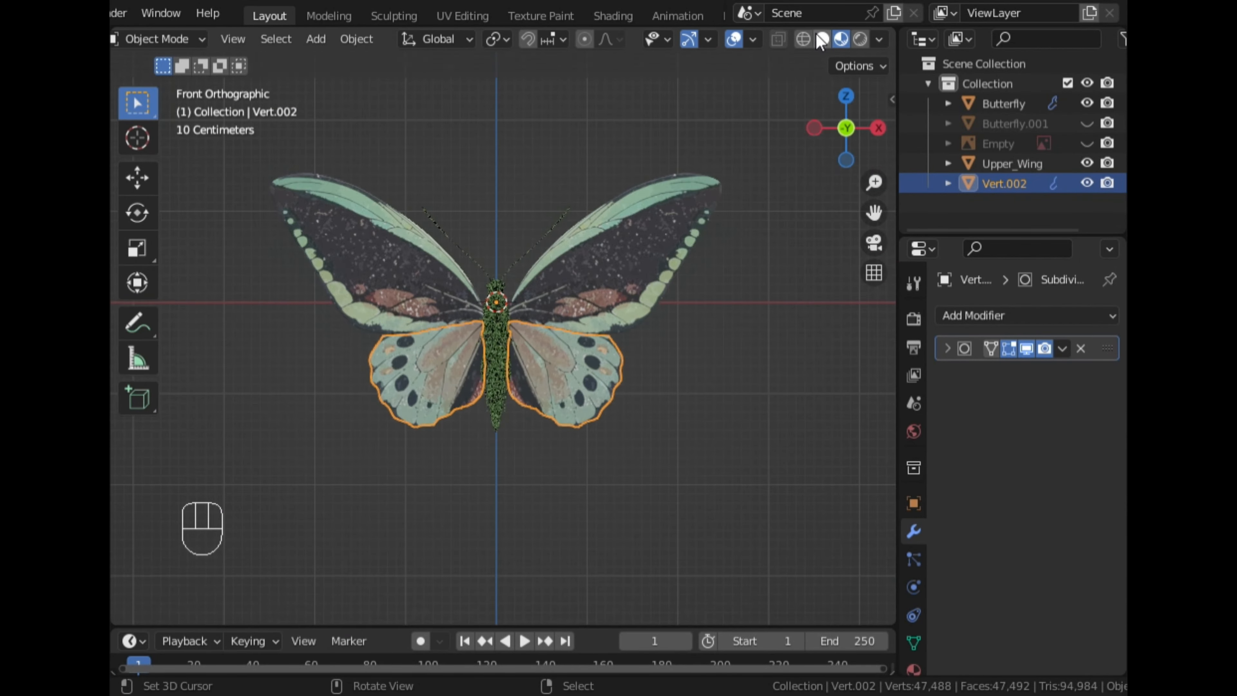
Save the butterfly file, inspect the body and legs up close, and deselect the lower wing in the front view
{"action": "middle_click_drag", "start_coordinate": [803, 226], "coordinate": [616, 248]}
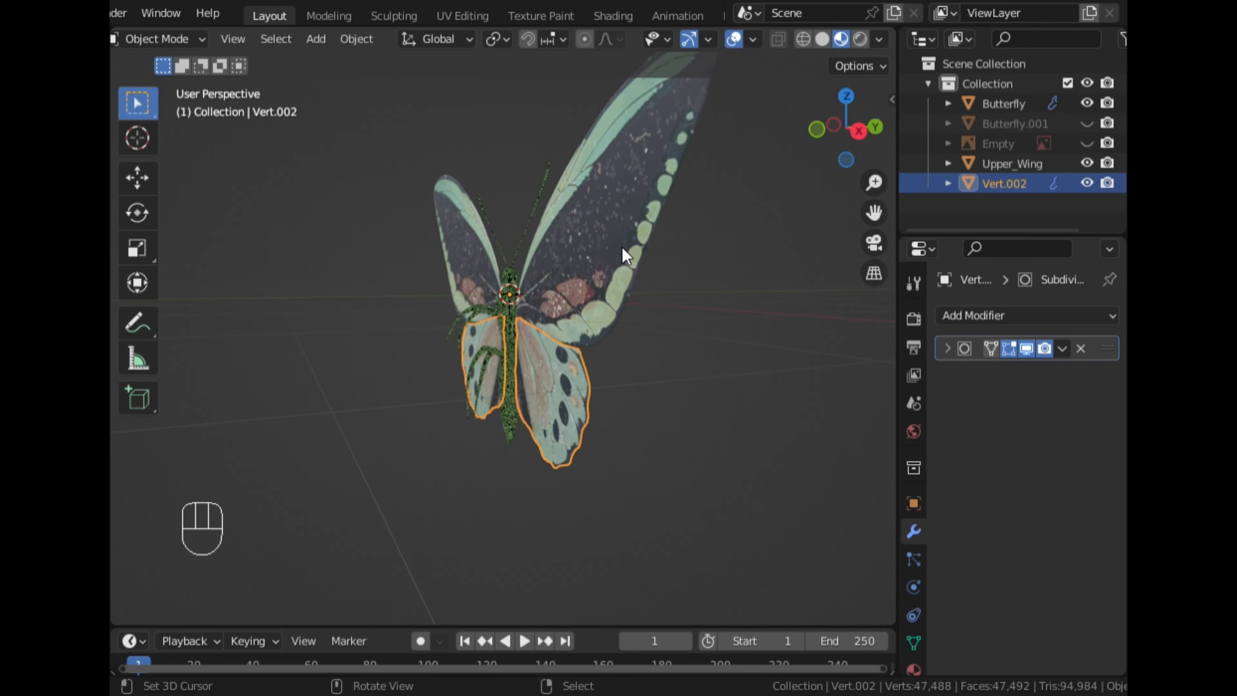
{"action": "key", "text": "ctrl+s"}
{"action": "scroll", "coordinate": [475, 280], "scroll_direction": "up", "scroll_amount": 5}
{"action": "middle_click_drag", "start_coordinate": [440, 272], "coordinate": [570, 294]}
{"action": "scroll", "coordinate": [697, 307], "scroll_direction": "down", "scroll_amount": 4}
{"action": "scroll", "coordinate": [571, 294], "scroll_direction": "up", "scroll_amount": 4}
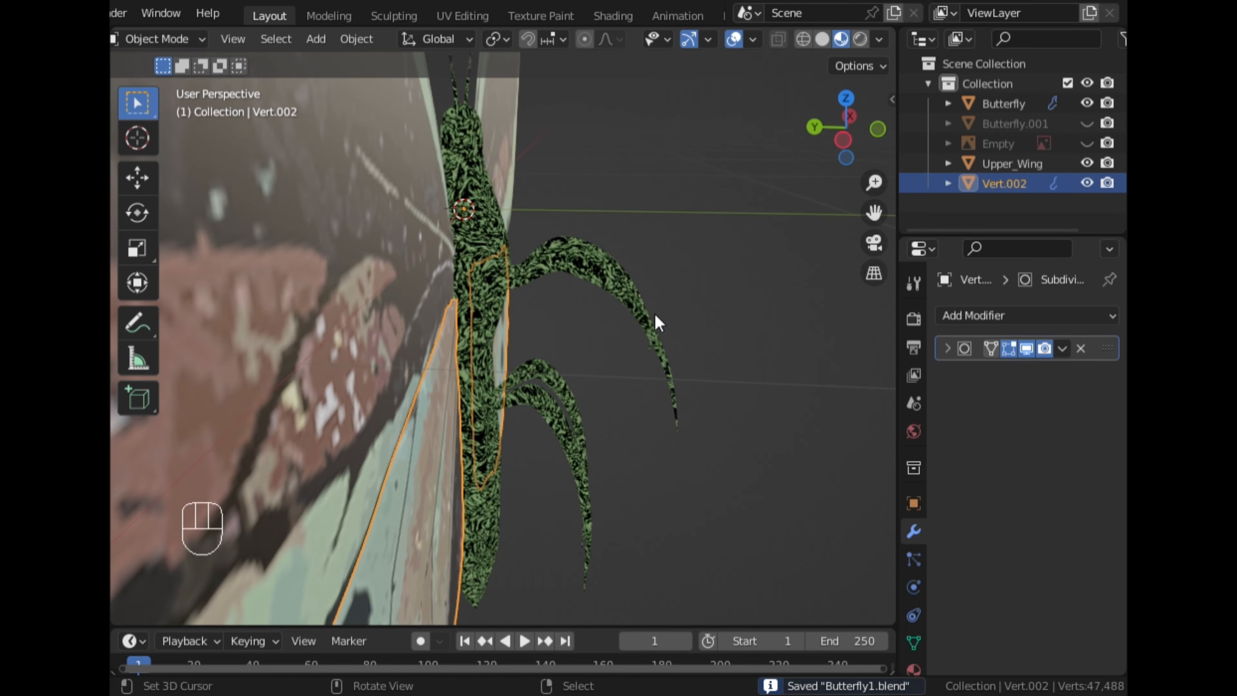
{"action": "middle_click_drag", "start_coordinate": [655, 314], "coordinate": [559, 312]}
{"action": "scroll", "coordinate": [558, 312], "scroll_direction": "down", "scroll_amount": 5}
{"action": "left_click", "coordinate": [860, 144]}
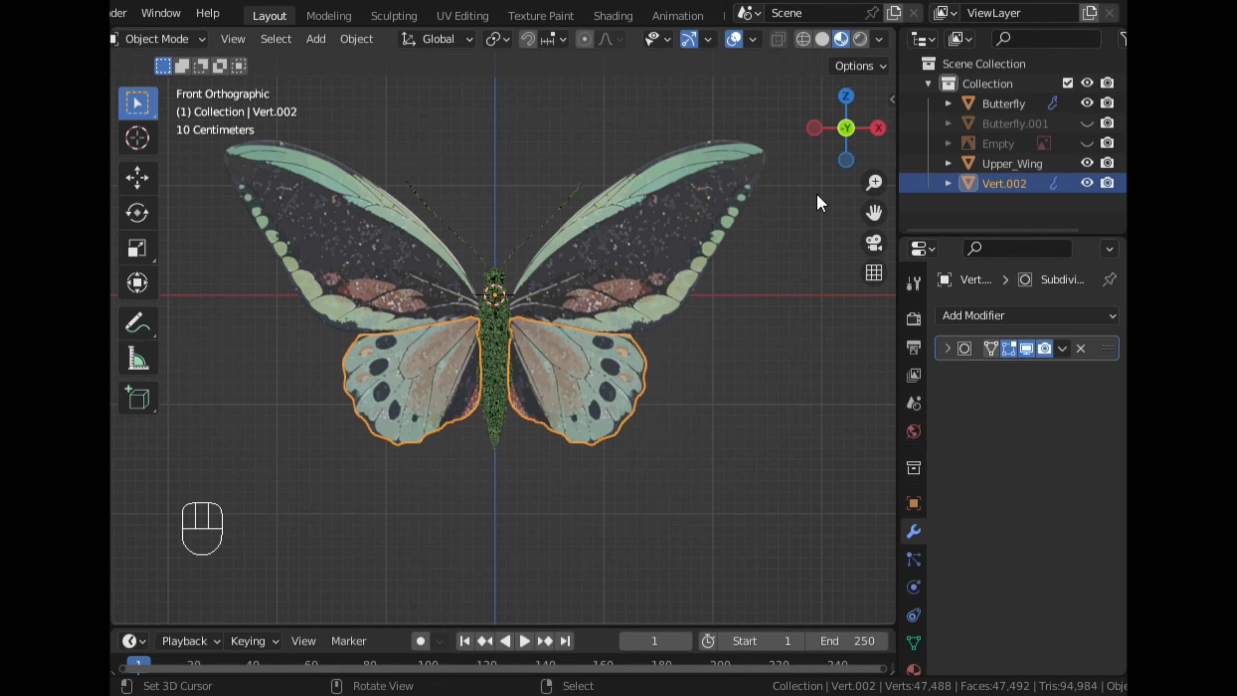
{"action": "left_click", "coordinate": [773, 315]}
{"action": "scroll", "coordinate": [769, 318], "scroll_direction": "down", "scroll_amount": 3}
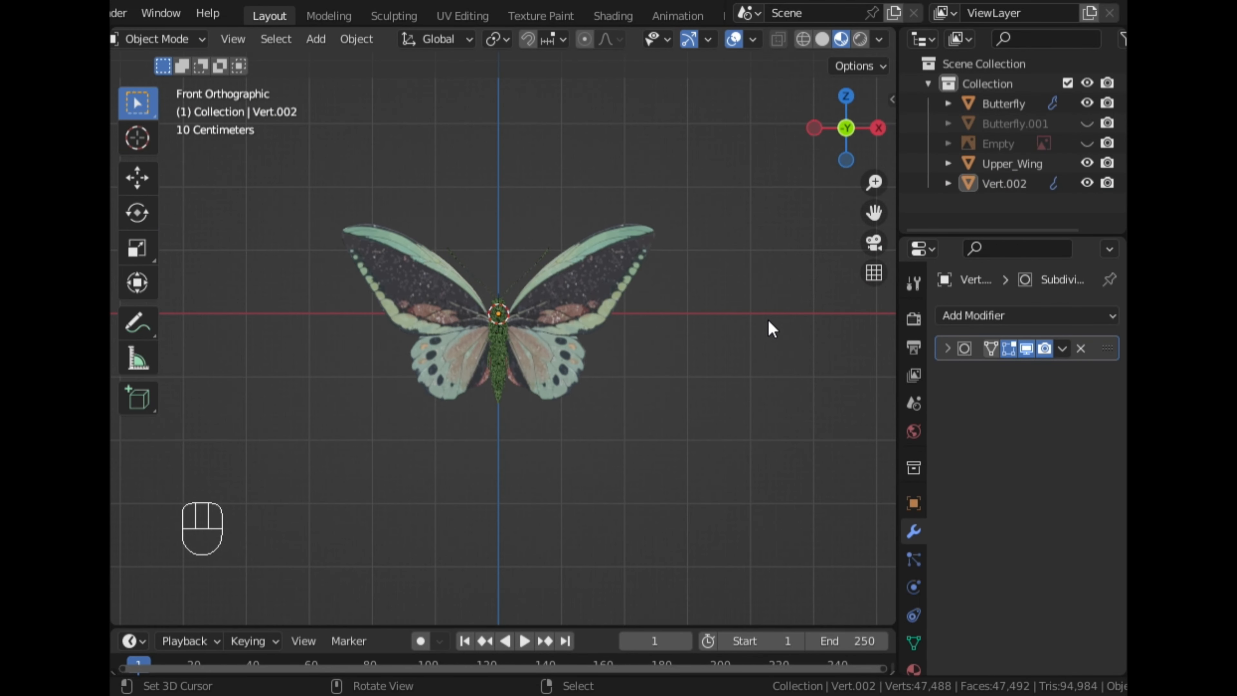